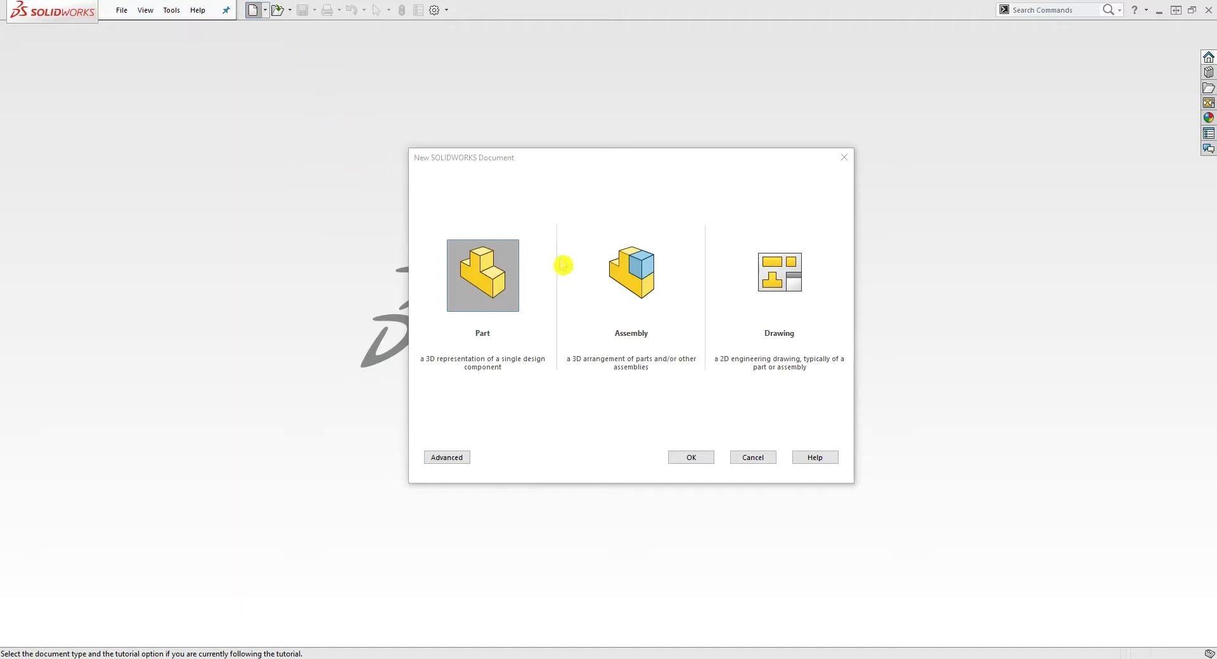
# Step: Create a new assembly document and insert Part 2 from the Desktop at the assembly origin
pyautogui.click(631, 279)
pyautogui.click(685, 457)
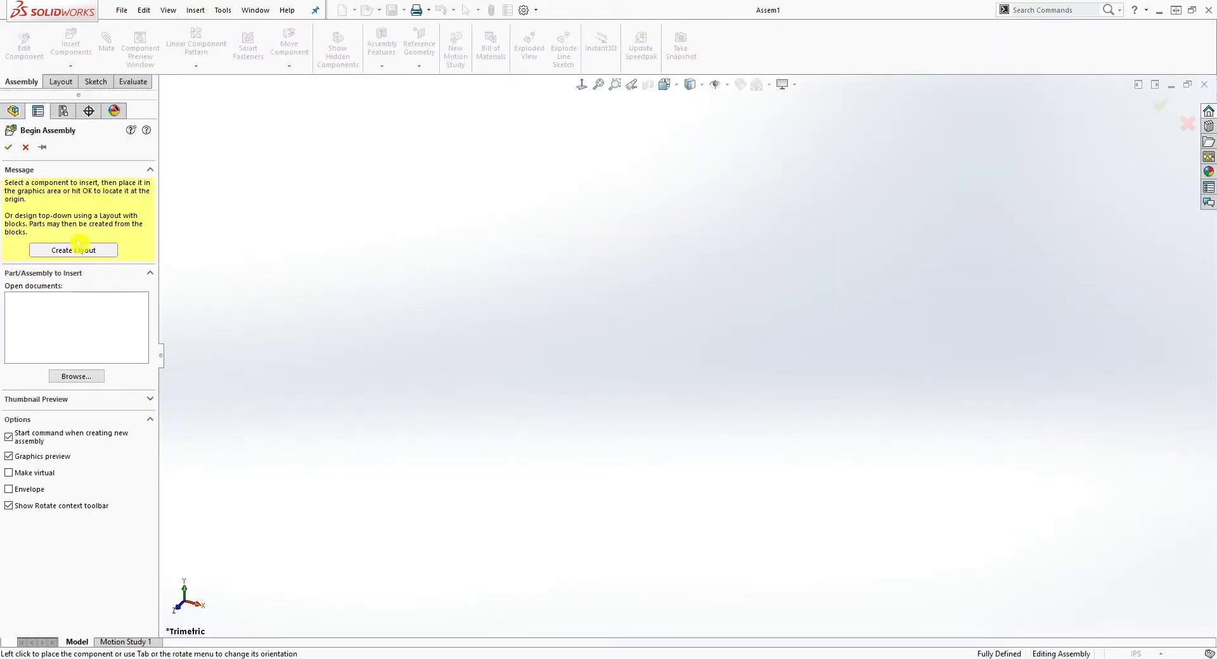
pyautogui.click(76, 376)
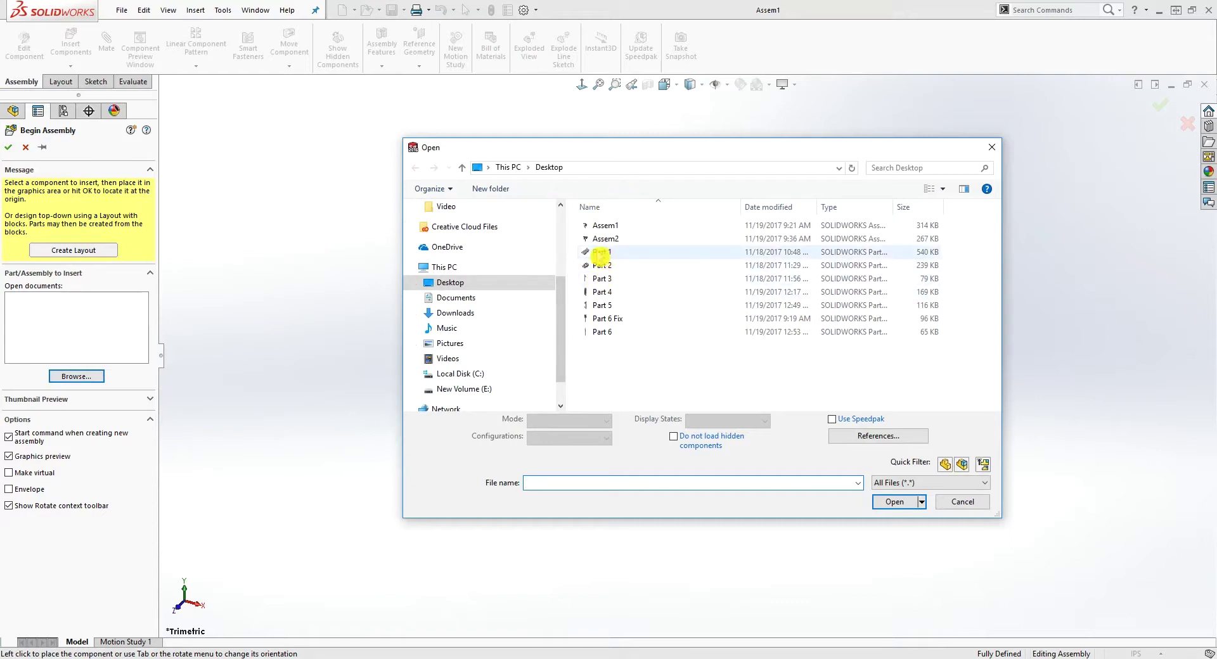
pyautogui.click(612, 253)
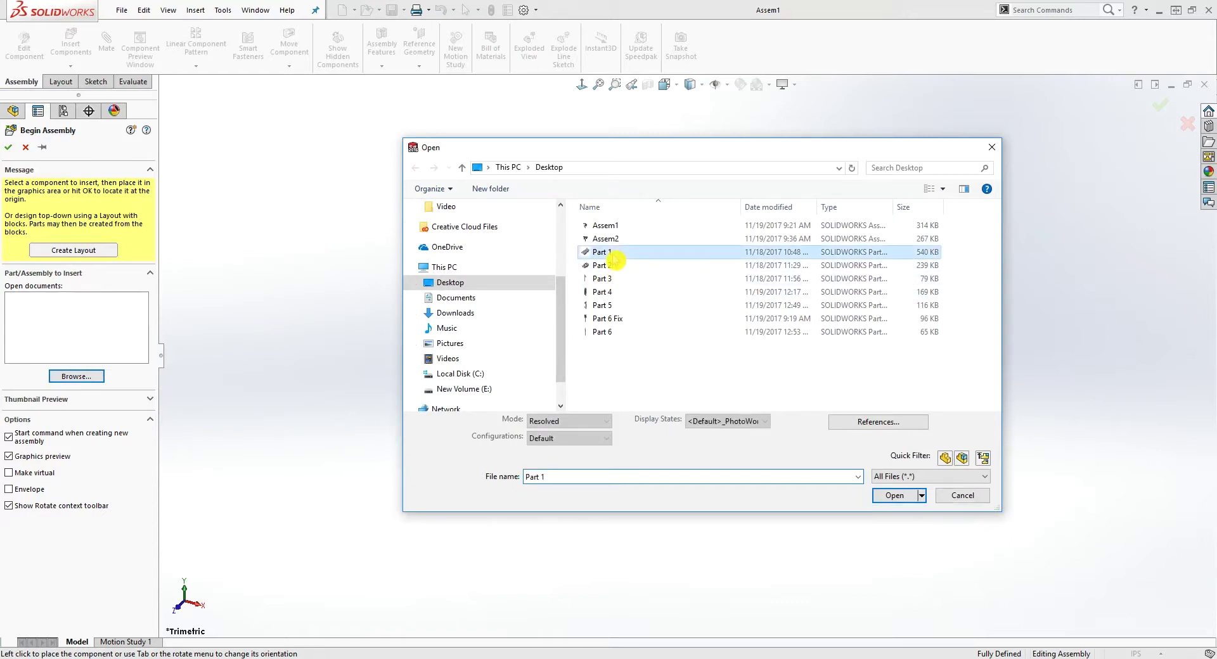
pyautogui.click(613, 270)
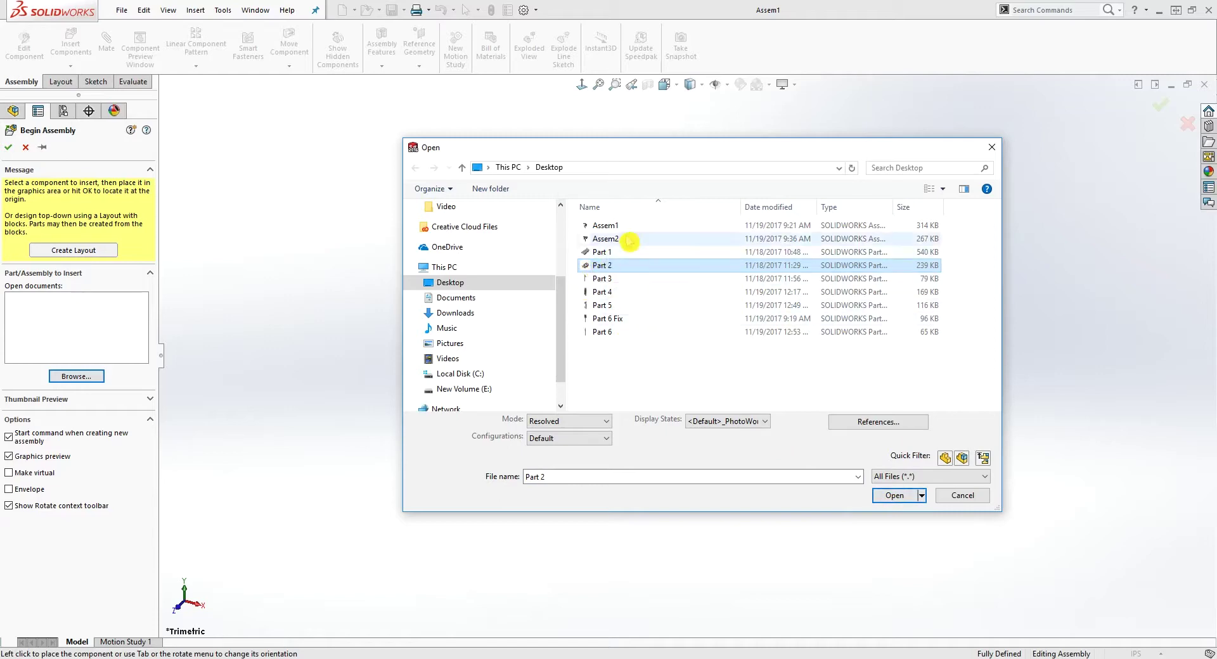
pyautogui.click(900, 500)
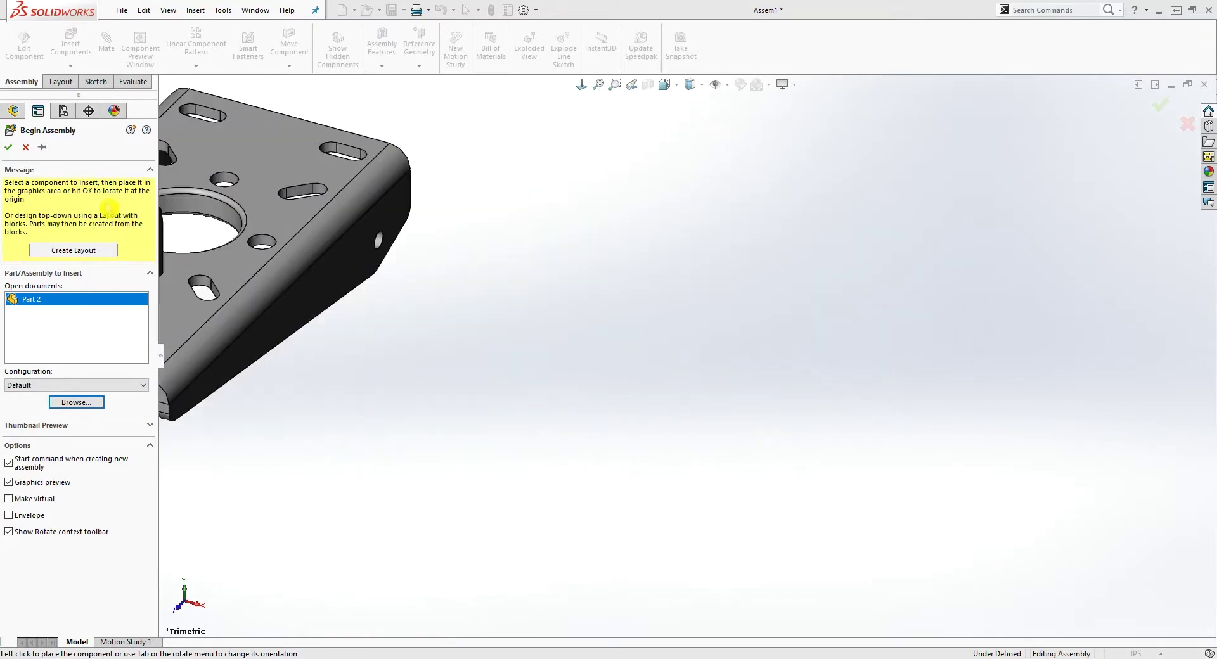
pyautogui.click(9, 148)
pyautogui.scroll(2, 1068, 382)
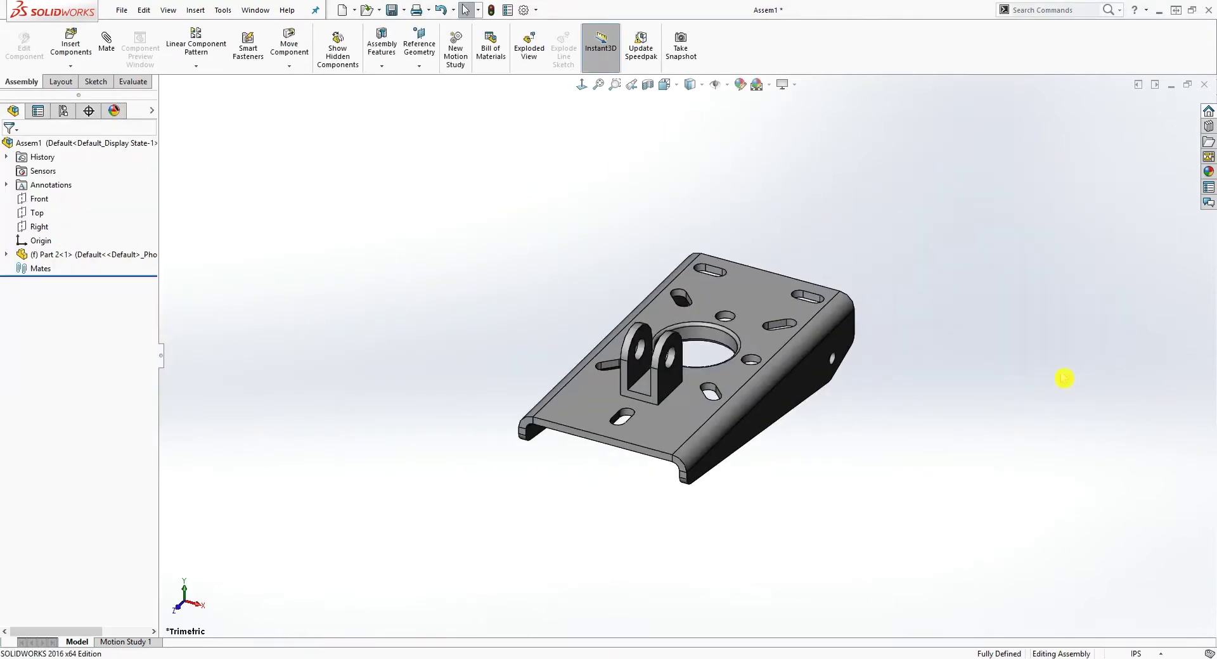
pyautogui.scroll(-1, 1065, 382)
# Step: Change the fixed Part 2 component to Float so that it can be moved freely
pyautogui.click(701, 347)
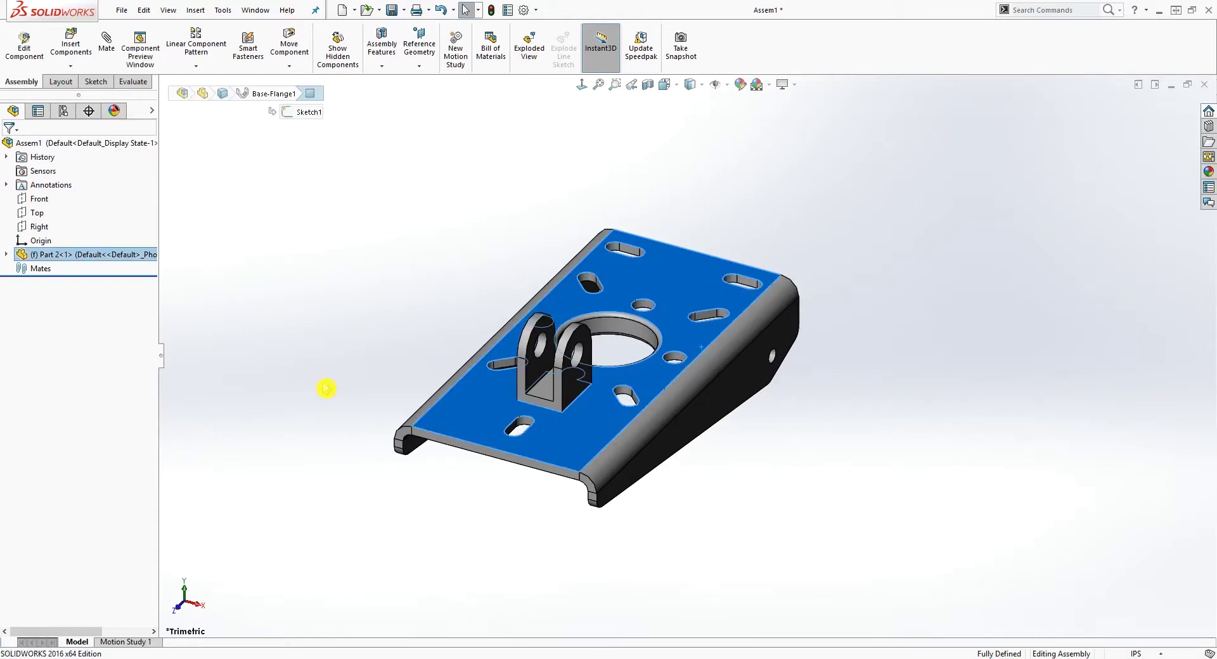
pyautogui.click(205, 293)
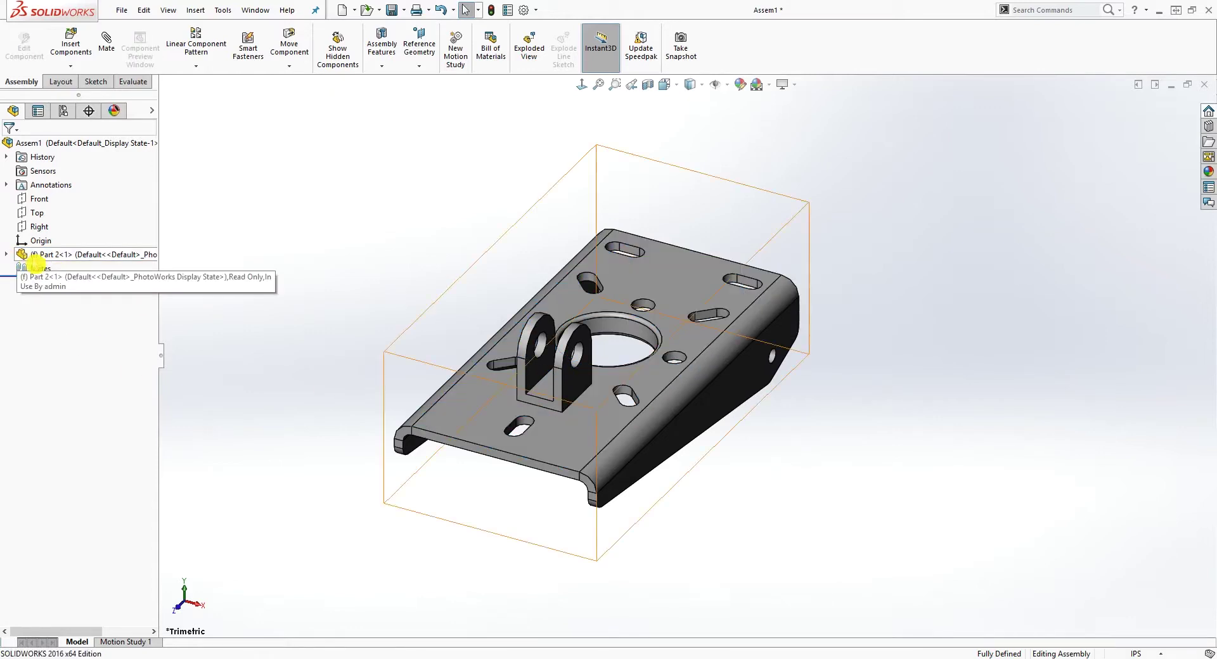
pyautogui.click(684, 328)
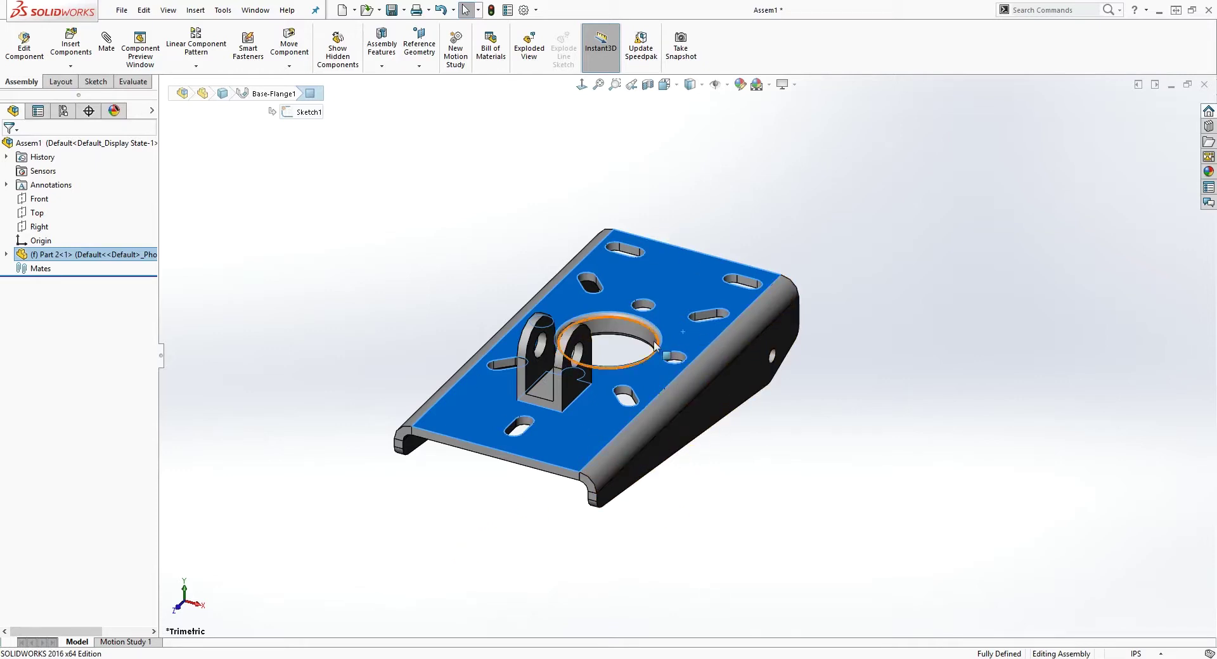
pyautogui.rightClick(19, 256)
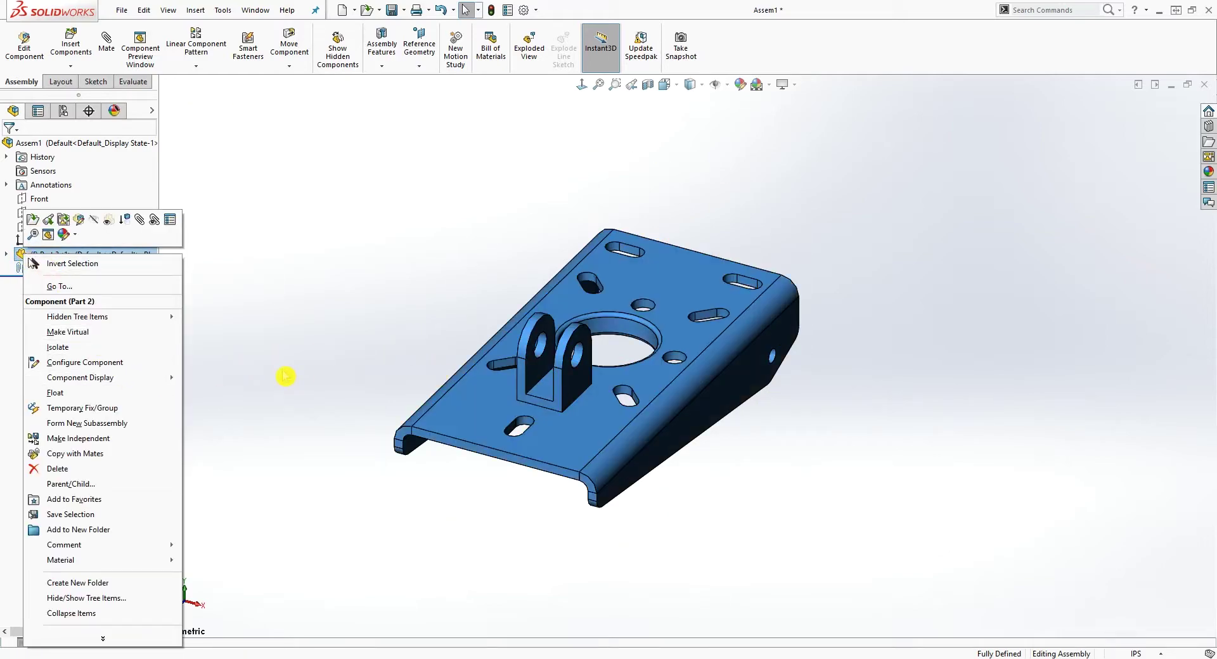
pyautogui.click(56, 393)
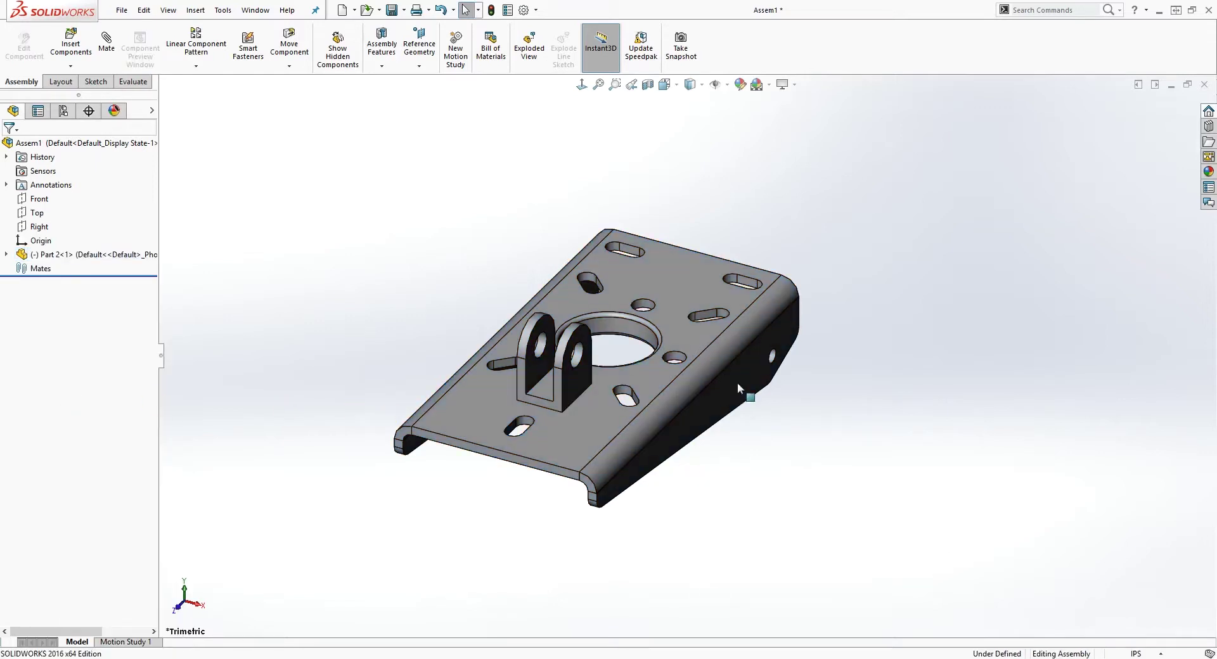
# Step: Move Part 2 off its original position and rotate it so that its side flanges point upward
pyautogui.moveTo(747, 393); pyautogui.dragTo(779, 424)
pyautogui.moveTo(696, 399); pyautogui.dragTo(586, 162, button='right')
pyautogui.moveTo(665, 425); pyautogui.dragTo(688, 427)
pyautogui.moveTo(689, 429); pyautogui.dragTo(664, 427, button='right')
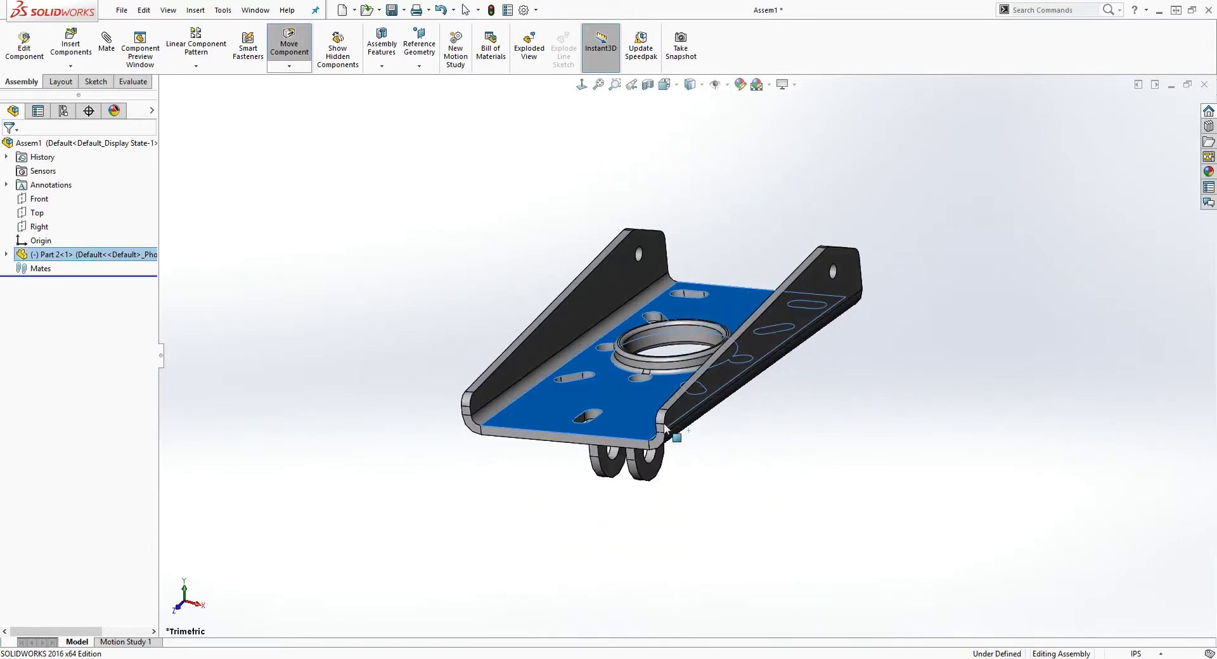
pyautogui.click(737, 474)
pyautogui.click(740, 478)
# Step: Add a Coincident mate between Part 2's Front plane and the assembly's Front plane
pyautogui.click(6, 254)
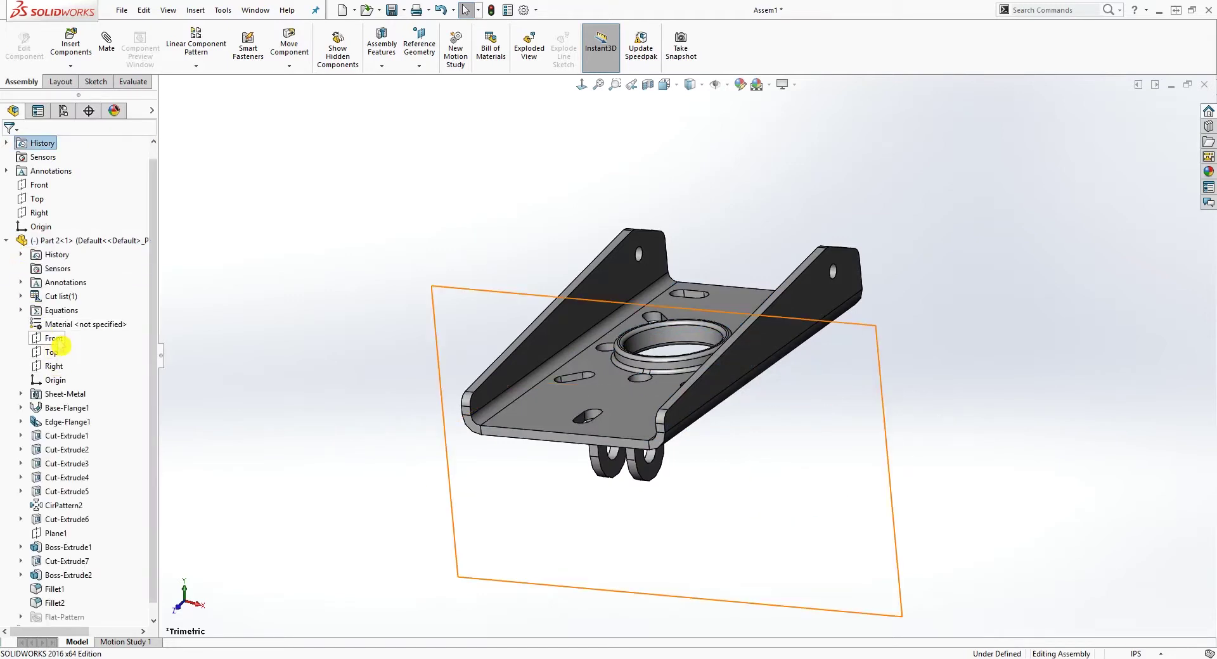
pyautogui.click(56, 339)
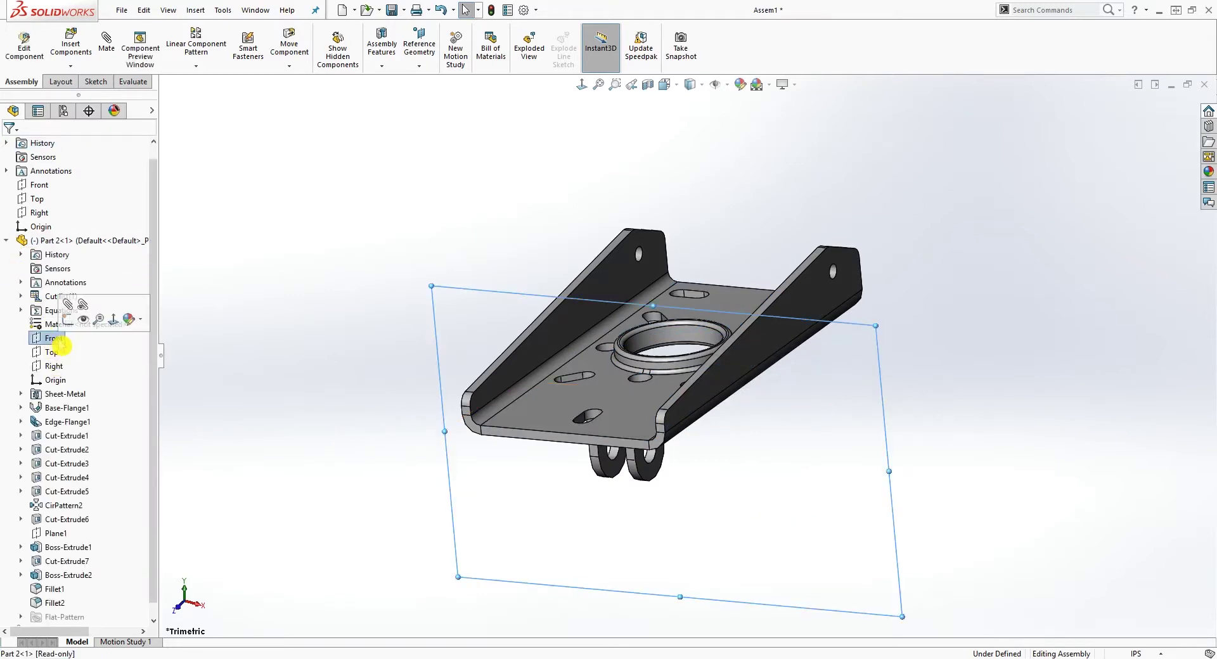
pyautogui.keyDown('ctrl'); pyautogui.click(42, 186); pyautogui.keyUp('ctrl')
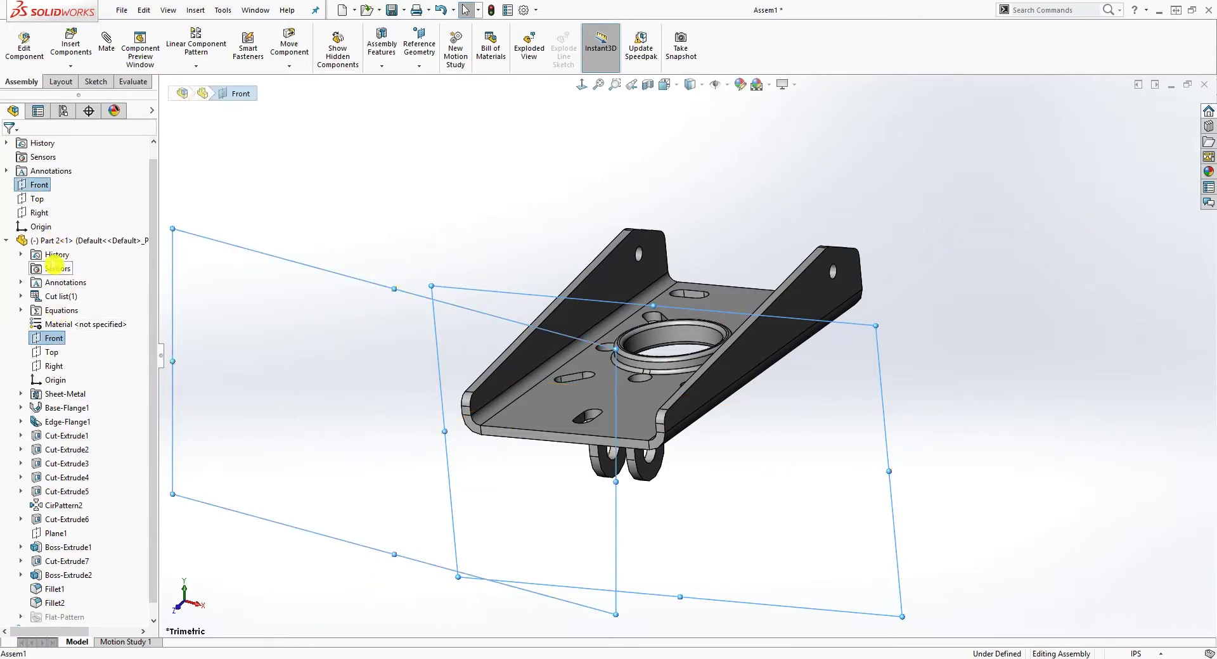
pyautogui.click(106, 43)
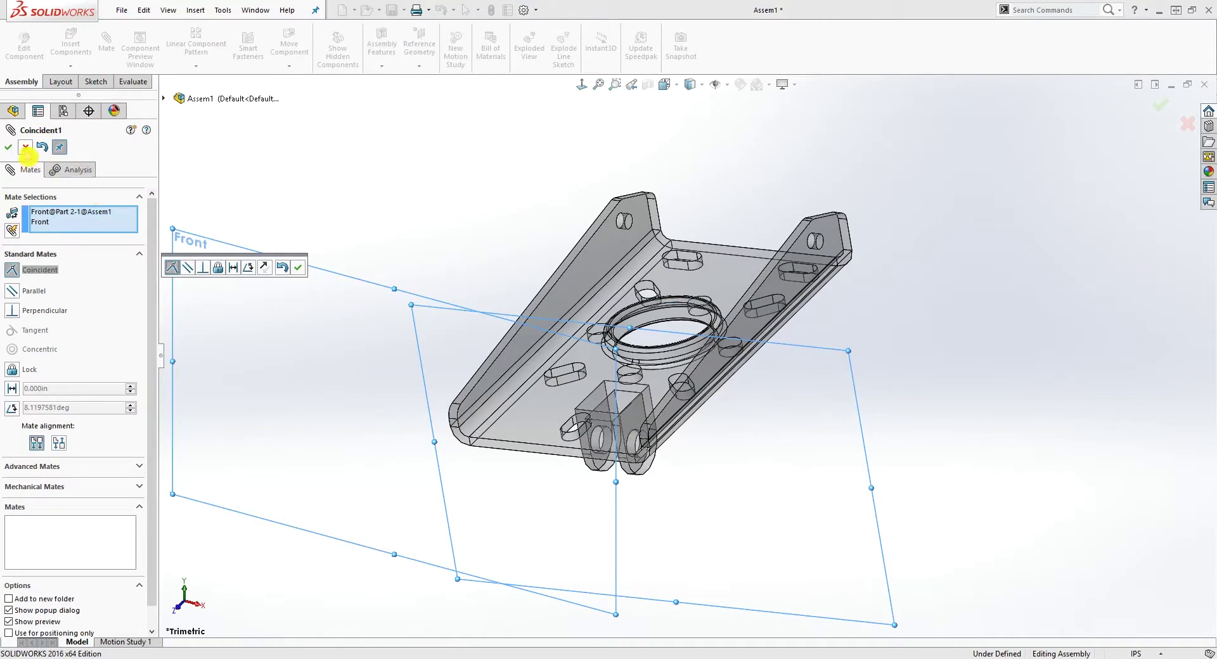
pyautogui.click(9, 149)
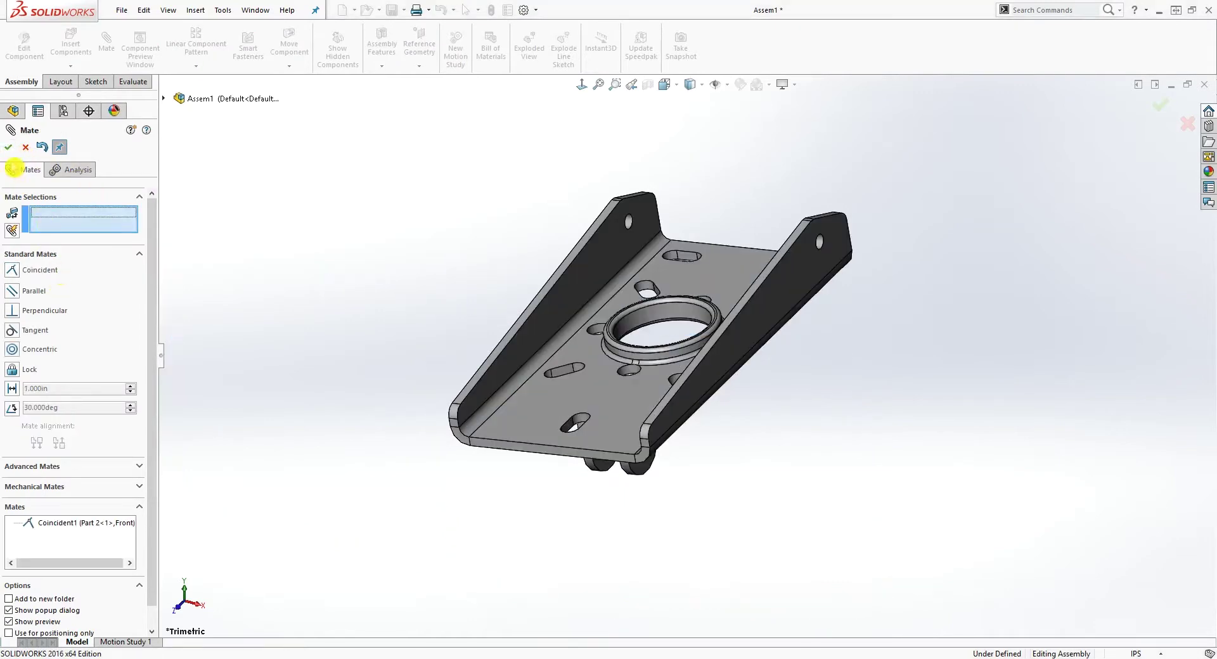
pyautogui.click(9, 147)
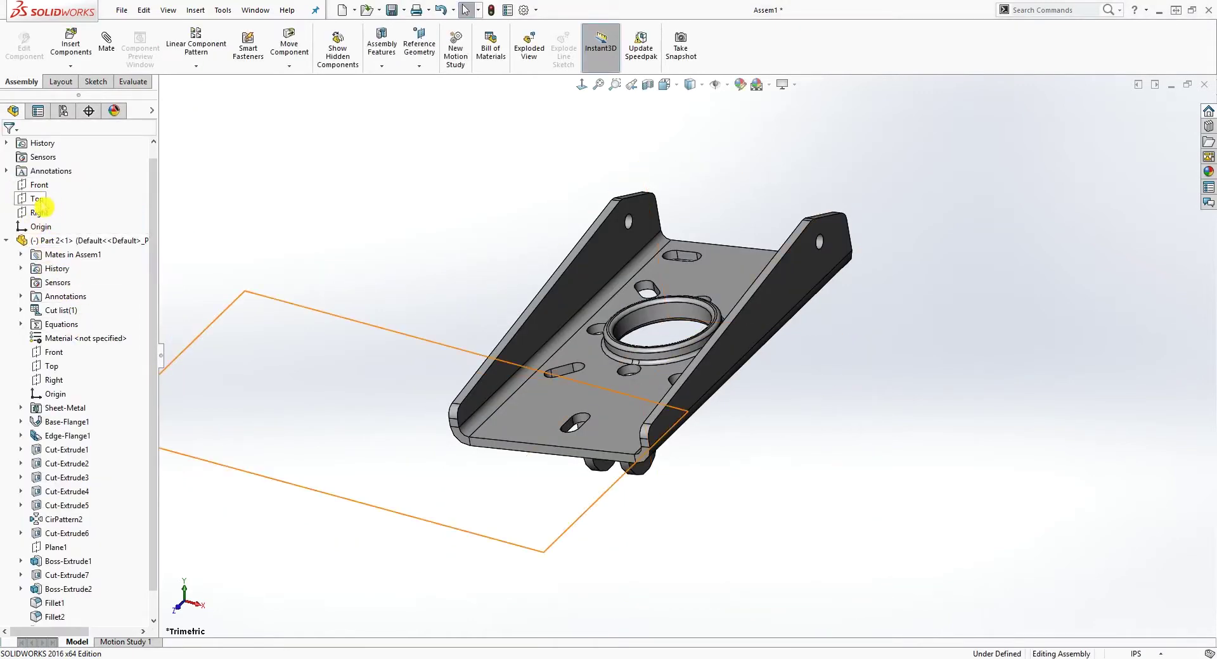
# Step: Add a Coincident mate between the assembly's Top plane and Part 2's Top plane
pyautogui.click(39, 200)
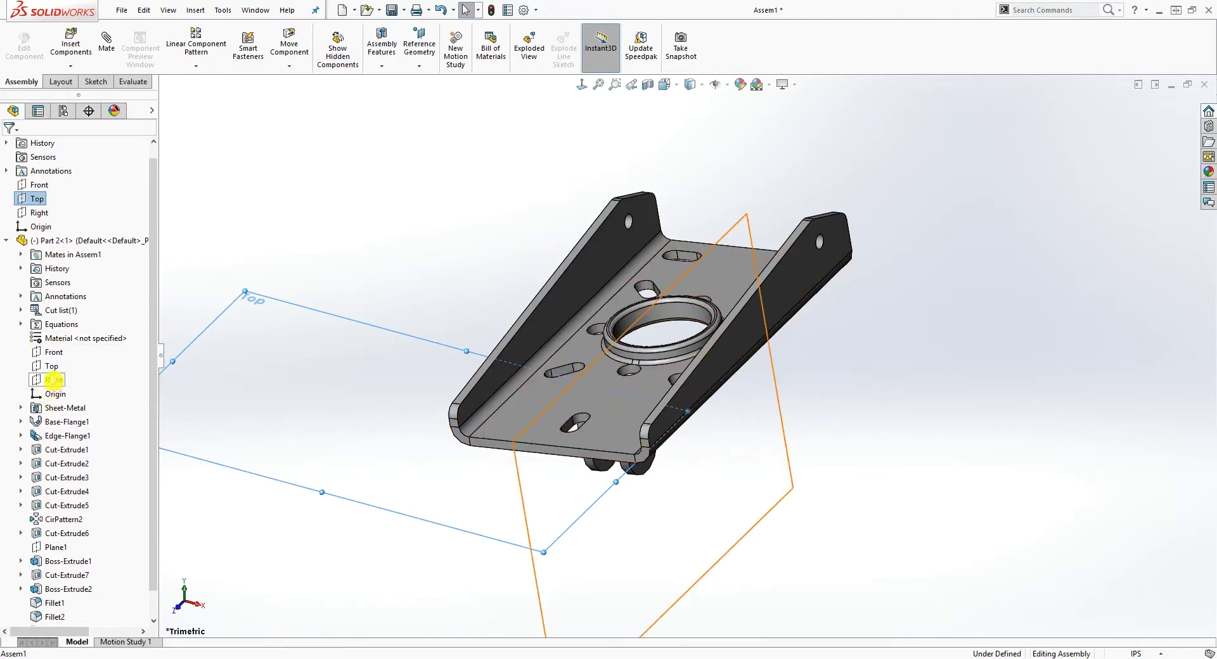
pyautogui.keyDown('ctrl'); pyautogui.click(51, 366); pyautogui.keyUp('ctrl')
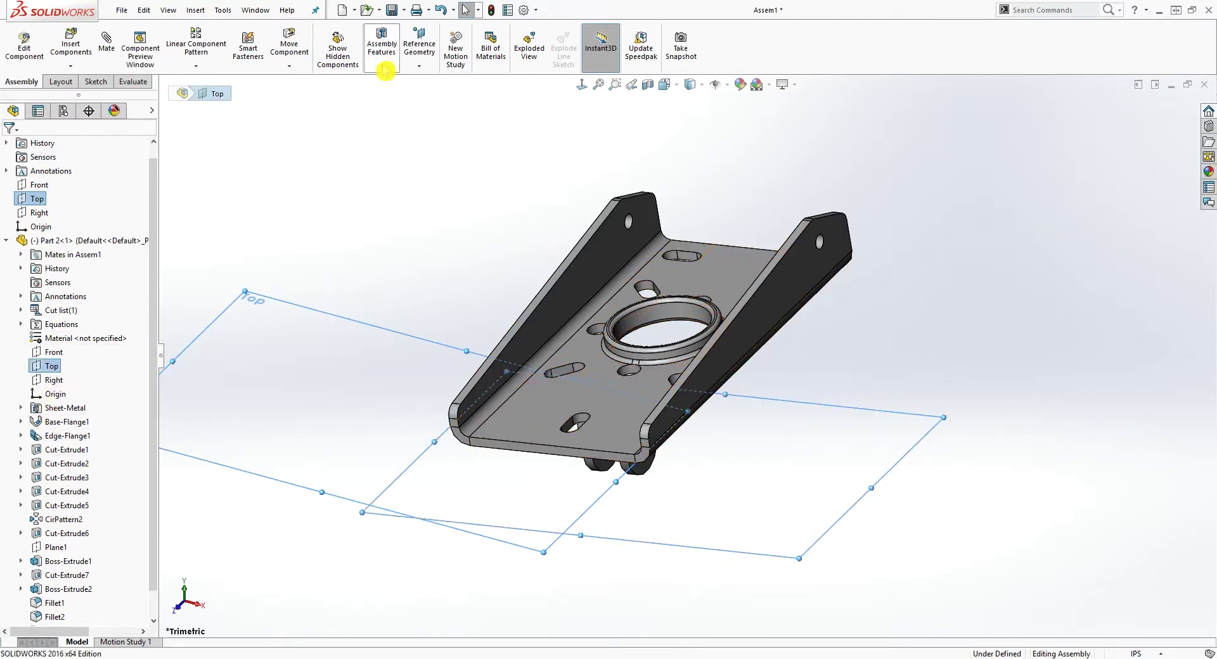
pyautogui.click(106, 40)
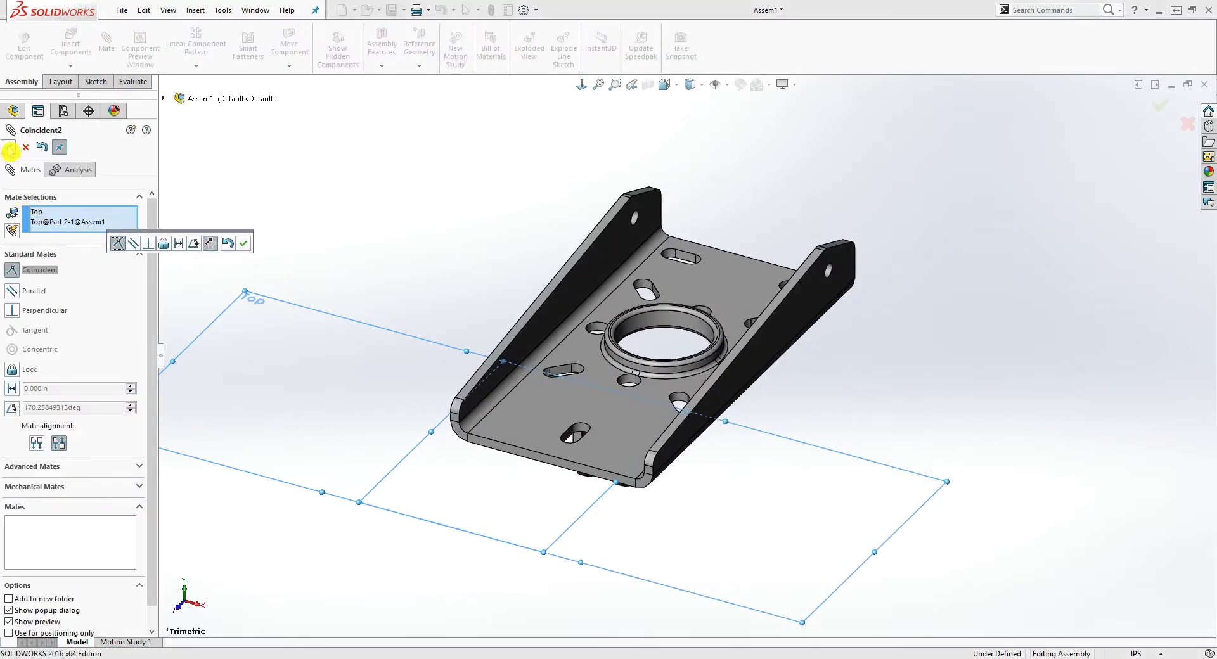
pyautogui.click(9, 149)
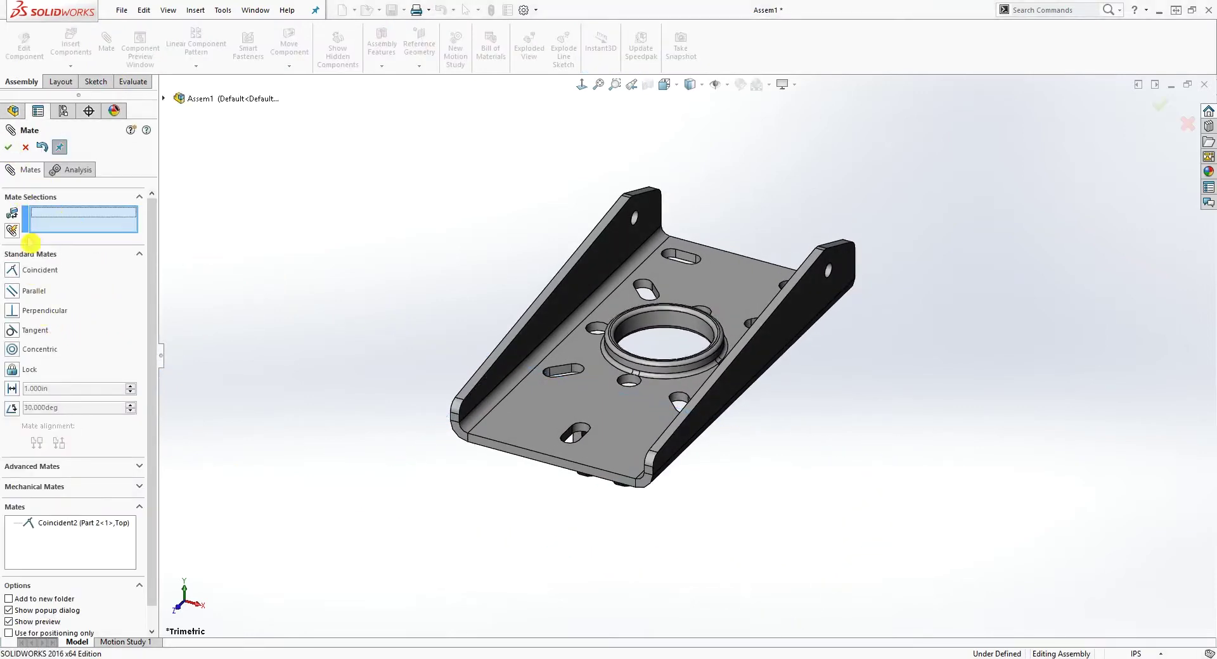
pyautogui.click(15, 149)
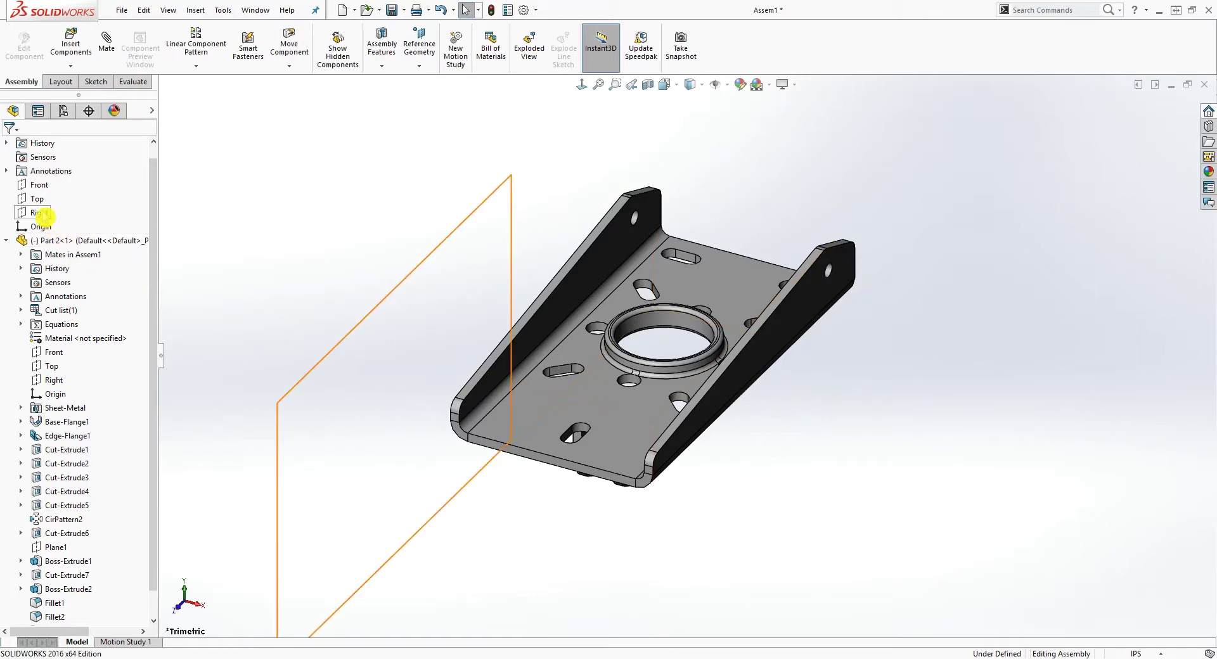
# Step: Add a Coincident mate between the assembly's Right plane and Part 2's Right plane
pyautogui.click(39, 212)
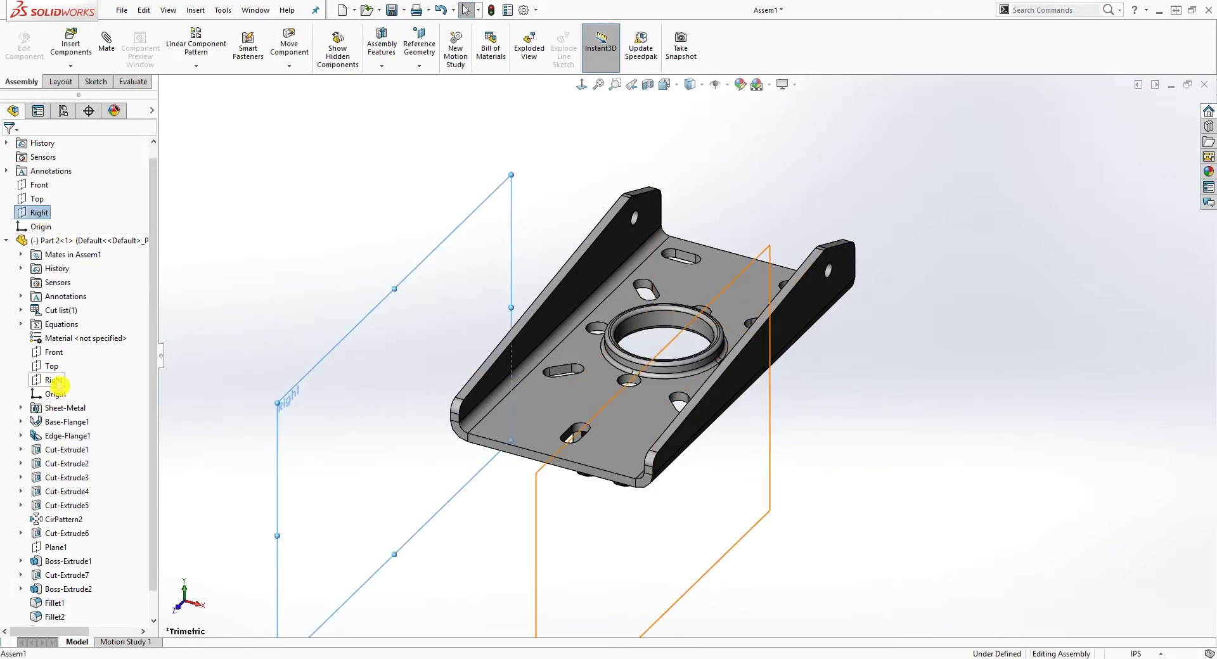
pyautogui.keyDown('ctrl'); pyautogui.click(54, 380); pyautogui.keyUp('ctrl')
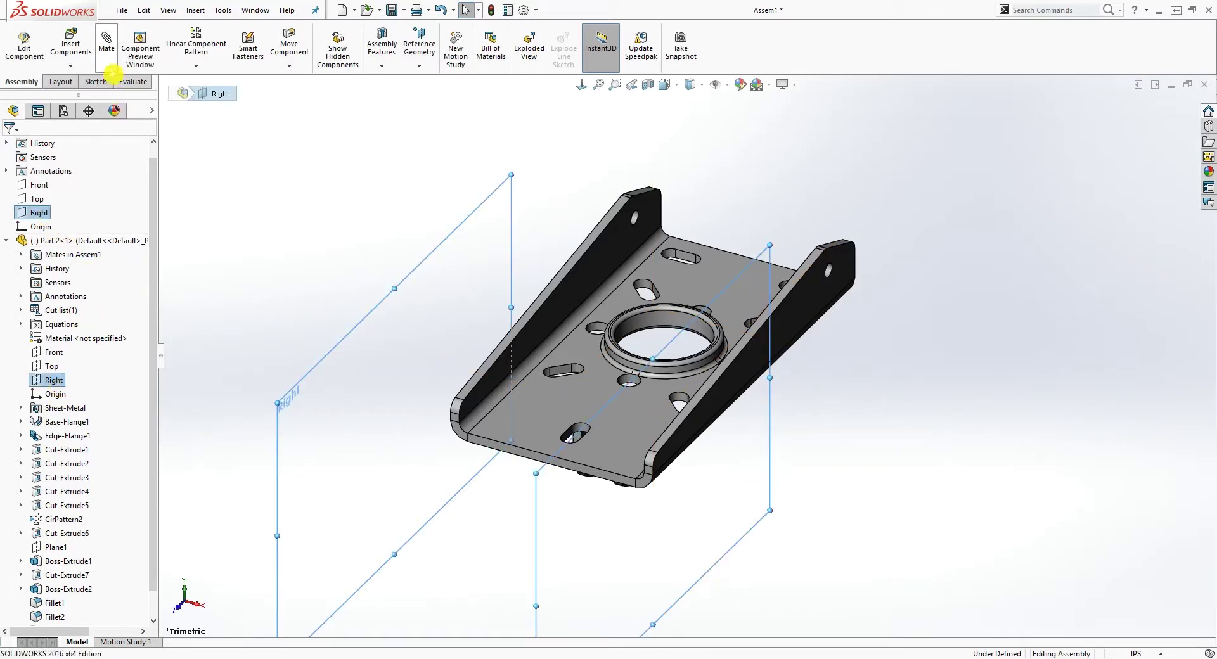
pyautogui.click(107, 42)
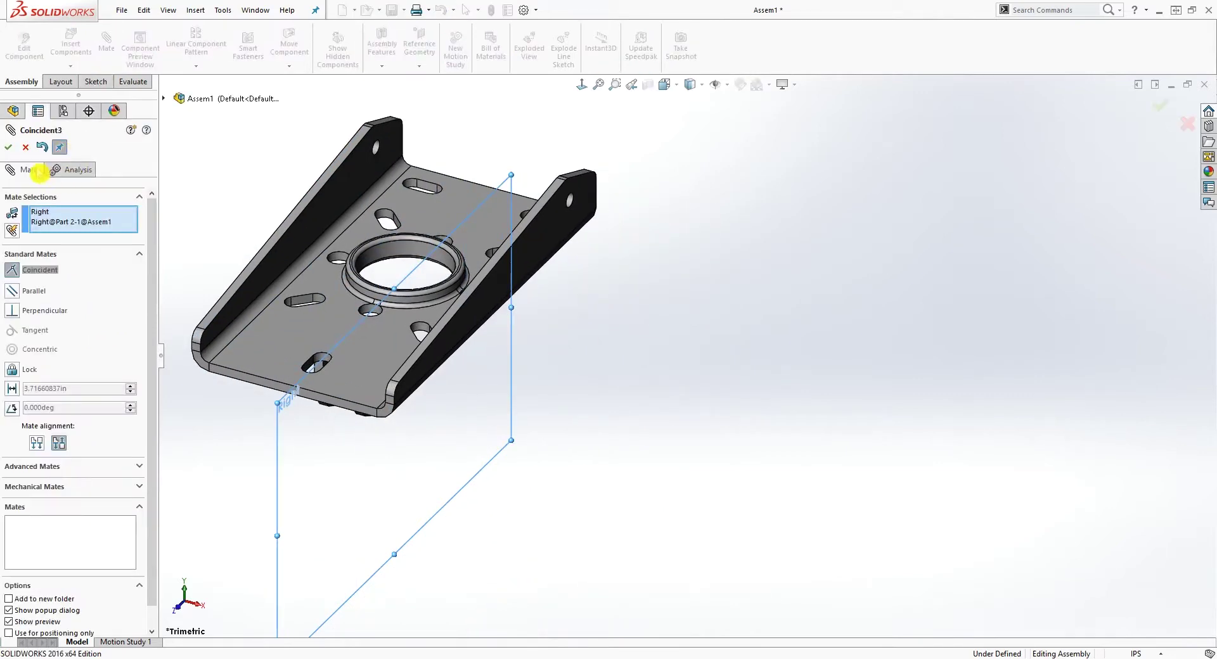
pyautogui.click(10, 150)
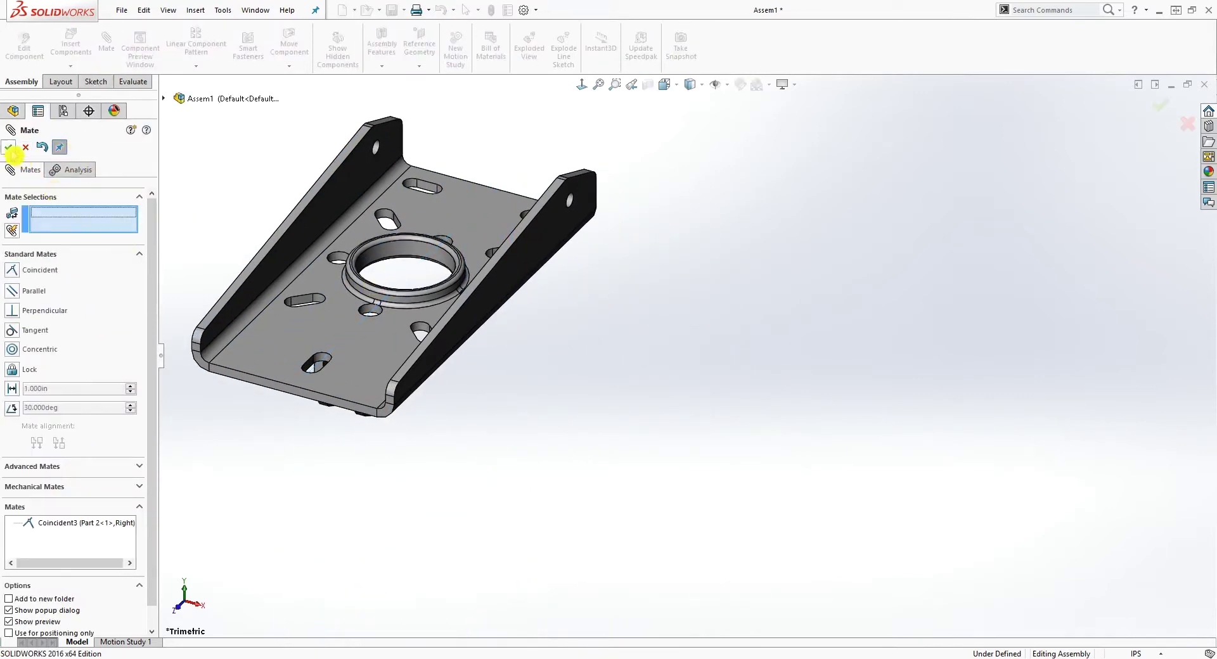
pyautogui.click(11, 150)
pyautogui.scroll(3, 665, 301)
pyautogui.scroll(-3, 494, 337)
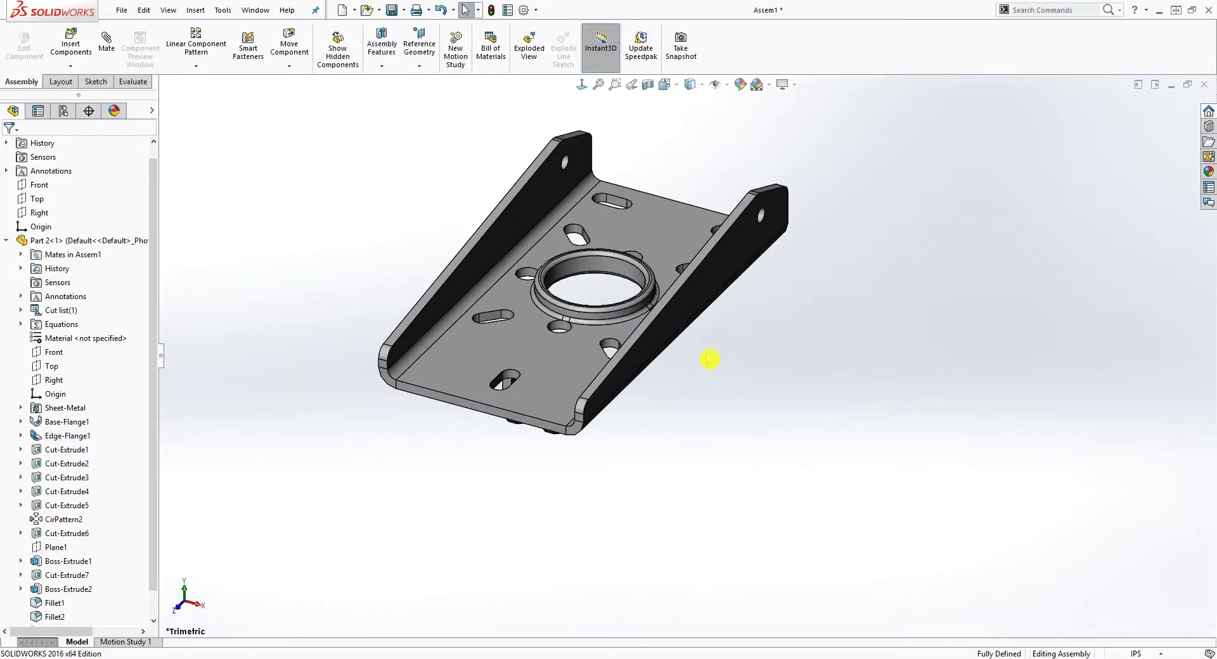
# Step: Collapse Part 2's feature list and examine the part's orientation in the standard side views and the isometric view
pyautogui.click(7, 241)
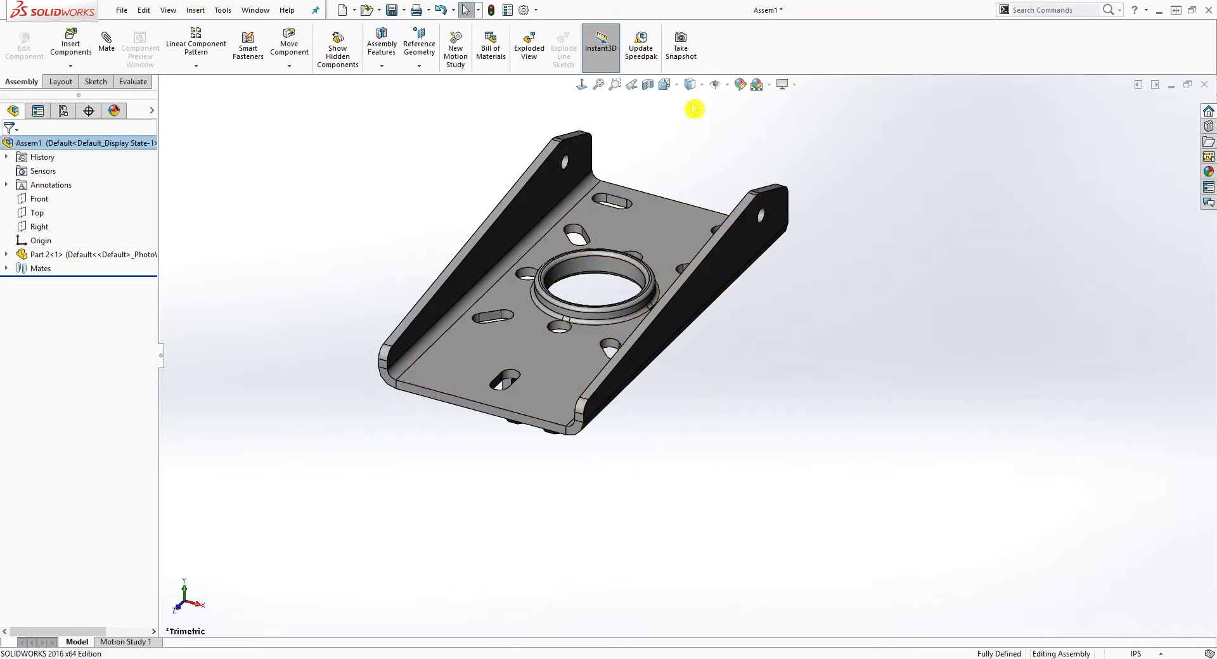
pyautogui.hotkey('ctrl', '4')
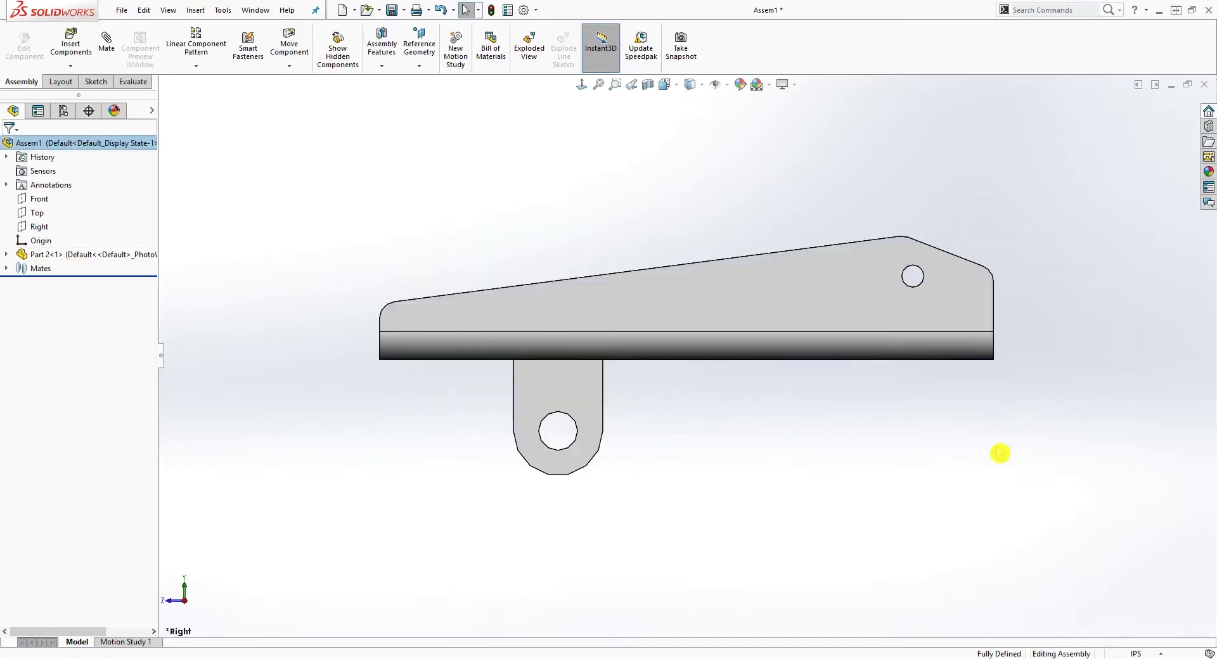
pyautogui.hotkey('ctrl', '6')
pyautogui.hotkey('ctrl', '4')
pyautogui.hotkey('ctrl', '3')
pyautogui.hotkey('ctrl', '7')
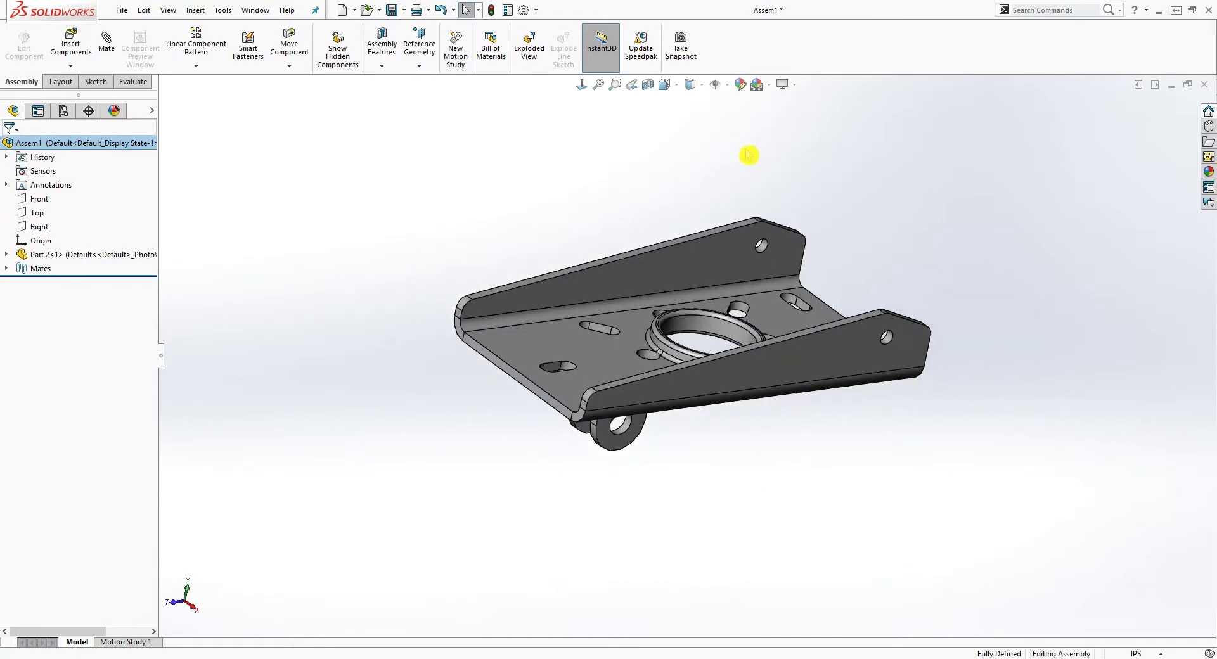
pyautogui.moveTo(749, 165); pyautogui.dragTo(867, 274, button='middle')
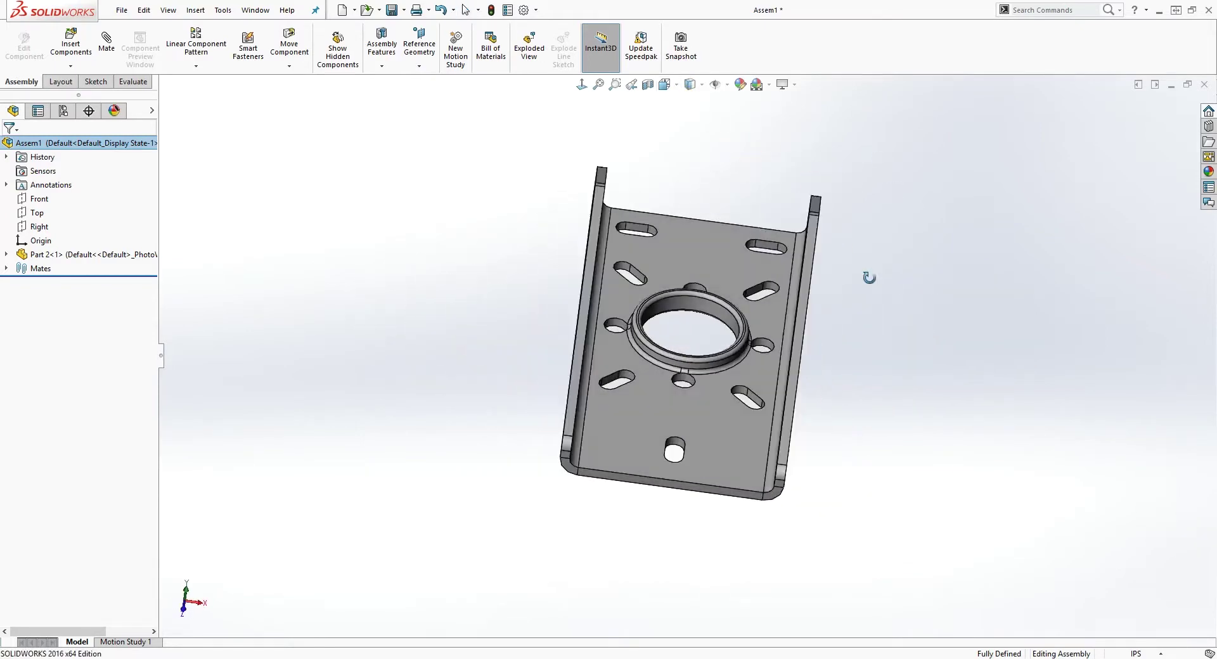
# Step: Insert Part 1 from the Desktop and place it beside Part 2, next to its long side
pyautogui.click(70, 43)
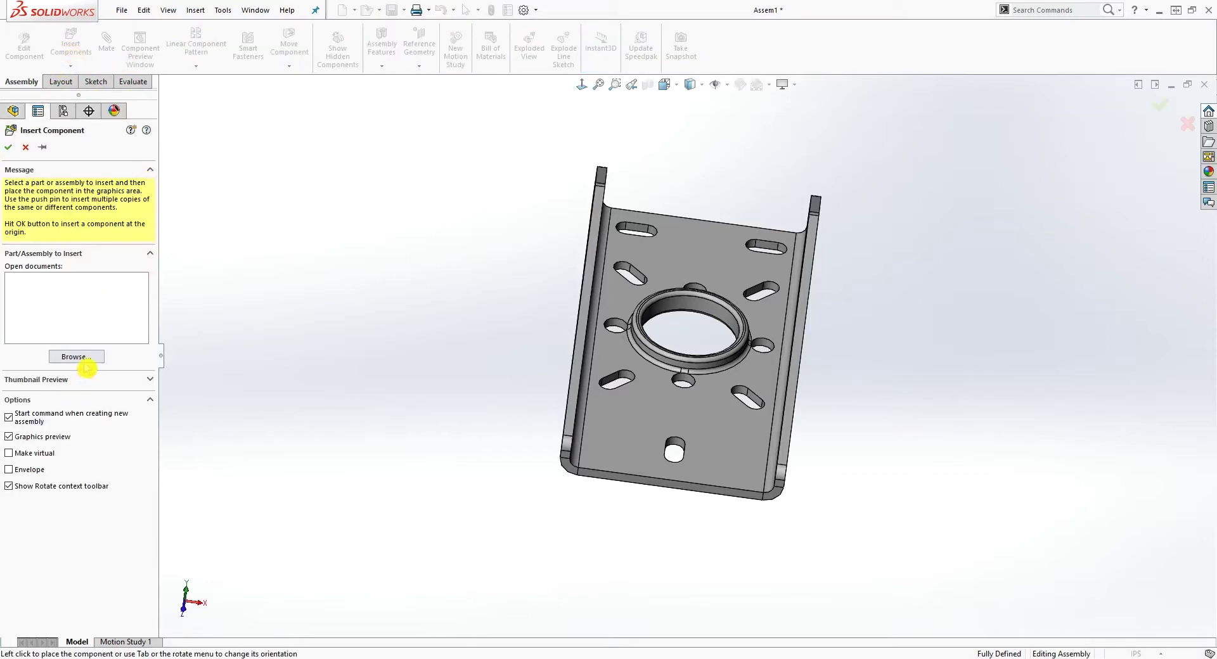
pyautogui.click(599, 252)
pyautogui.click(897, 496)
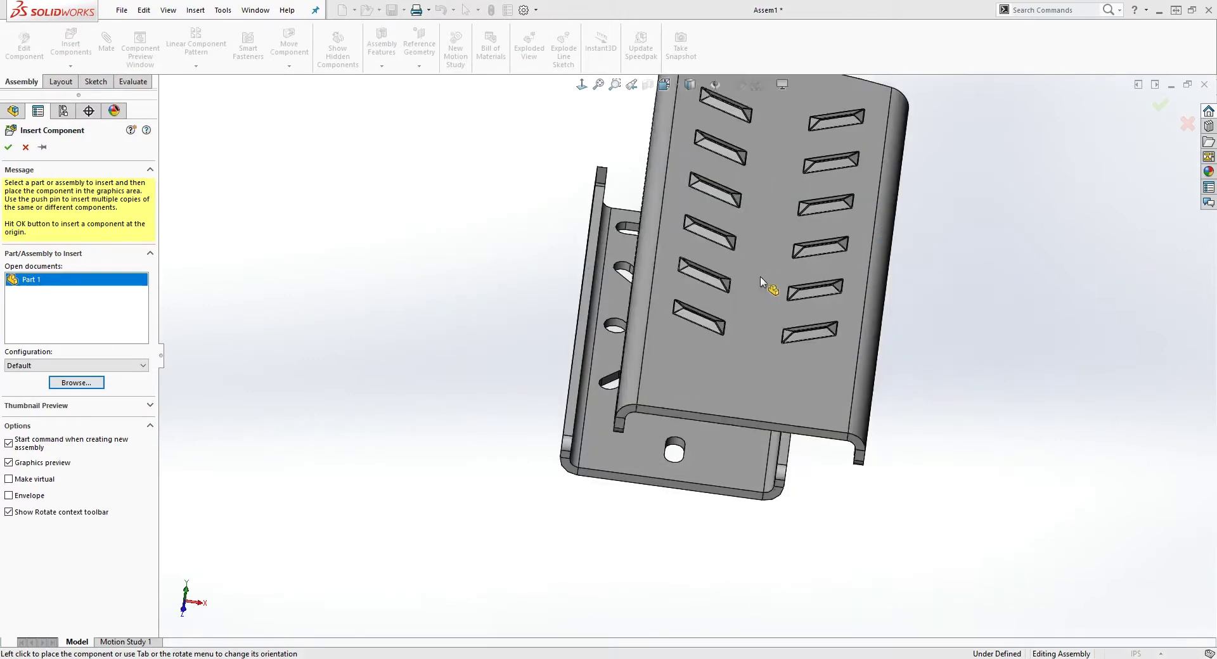
pyautogui.click(421, 299)
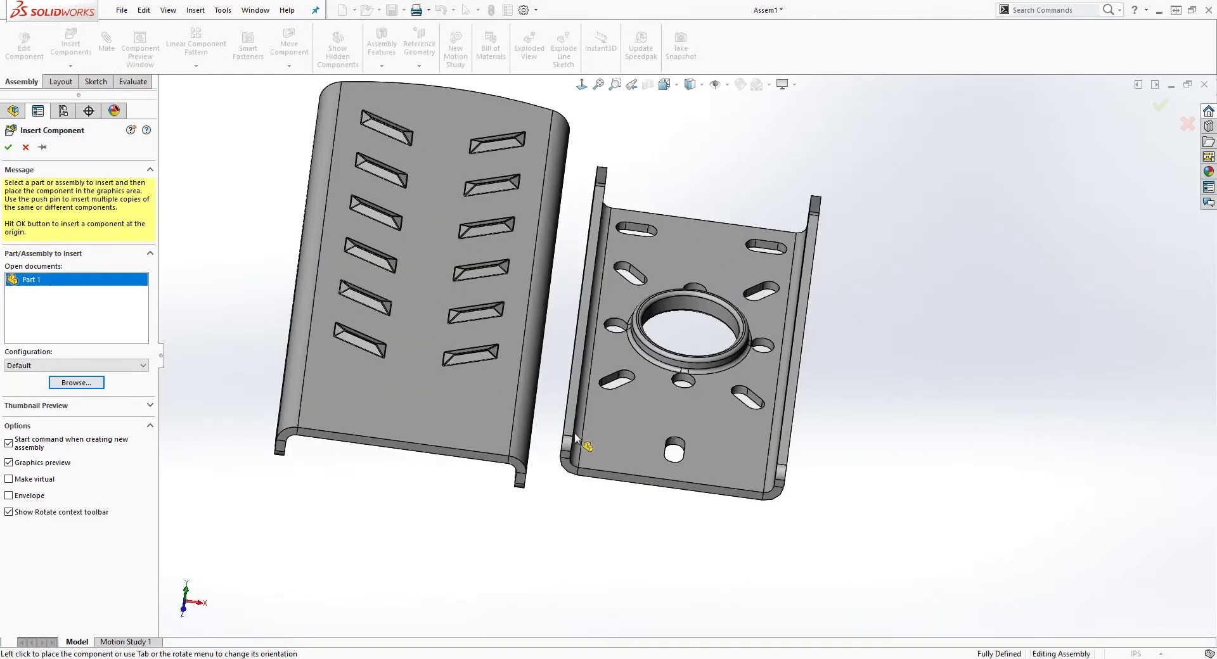
# Step: Move Part 1 freely around Part 2 so the side-flange holes of both parts are accessible
pyautogui.moveTo(570, 454); pyautogui.dragTo(534, 356, button='middle')
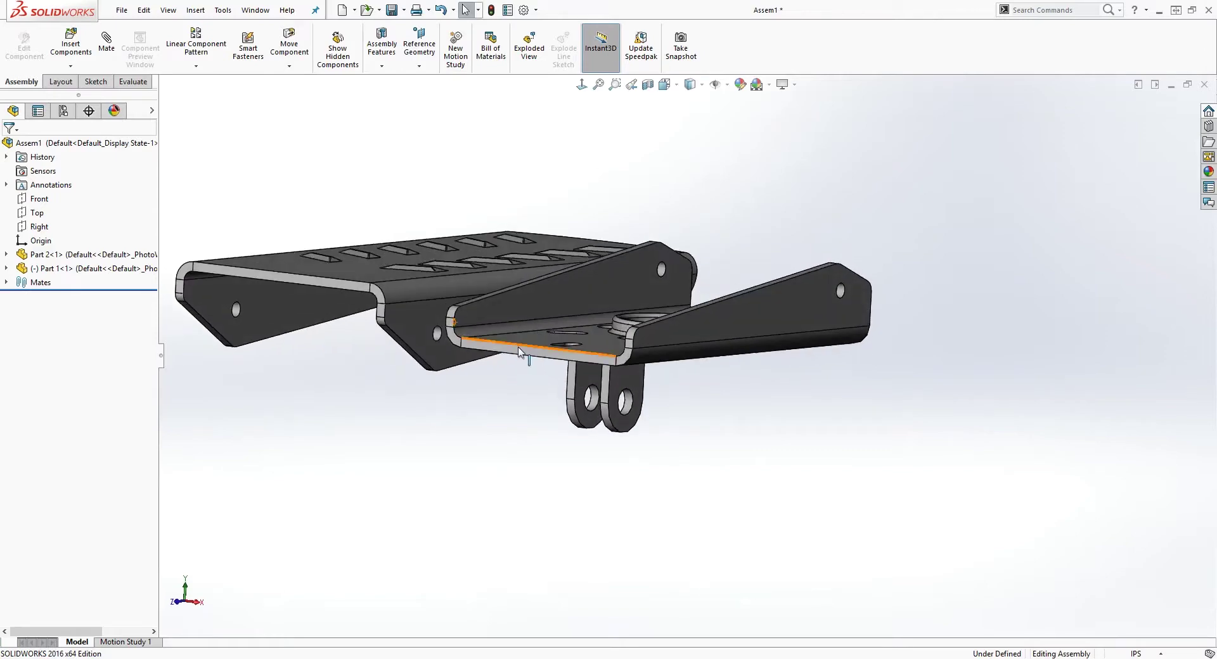
pyautogui.click(405, 314)
pyautogui.moveTo(405, 314); pyautogui.dragTo(673, 336)
pyautogui.moveTo(725, 470); pyautogui.dragTo(741, 512, button='middle')
pyautogui.moveTo(603, 204); pyautogui.dragTo(578, 160)
pyautogui.click(771, 200)
pyautogui.moveTo(769, 199); pyautogui.dragTo(687, 236, button='middle')
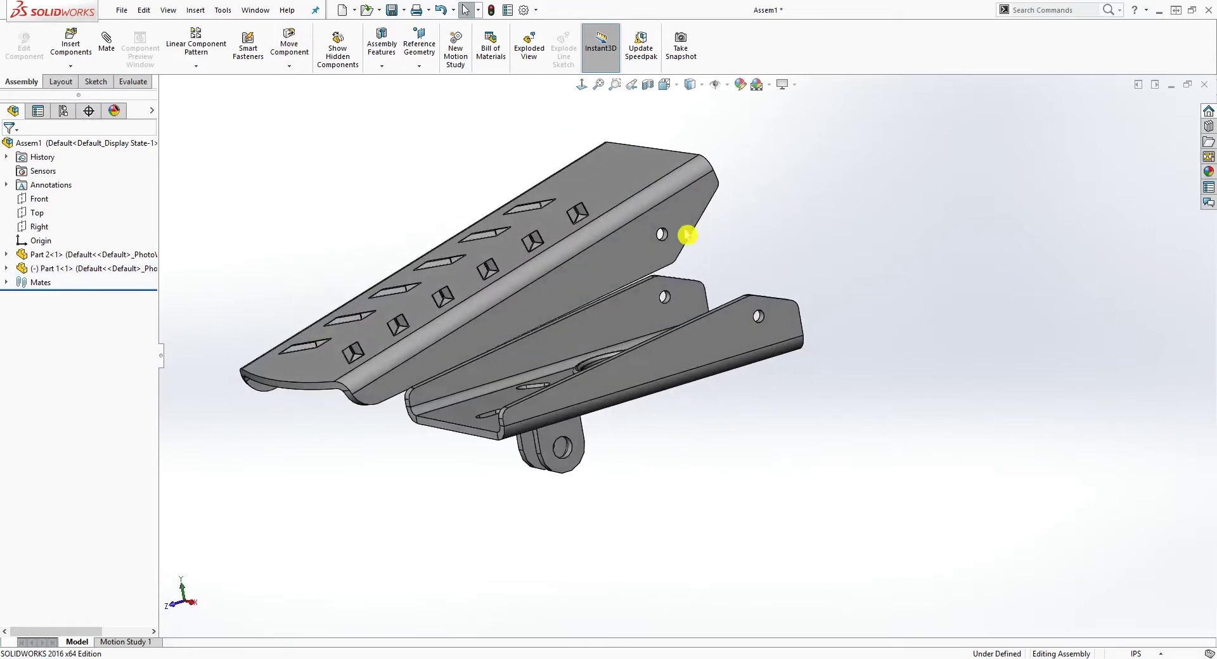
# Step: Add a Concentric mate between the hole in Part 1's side flange and the matching hole in Part 2's side flange
pyautogui.scroll(-5, 682, 245)
pyautogui.click(639, 297)
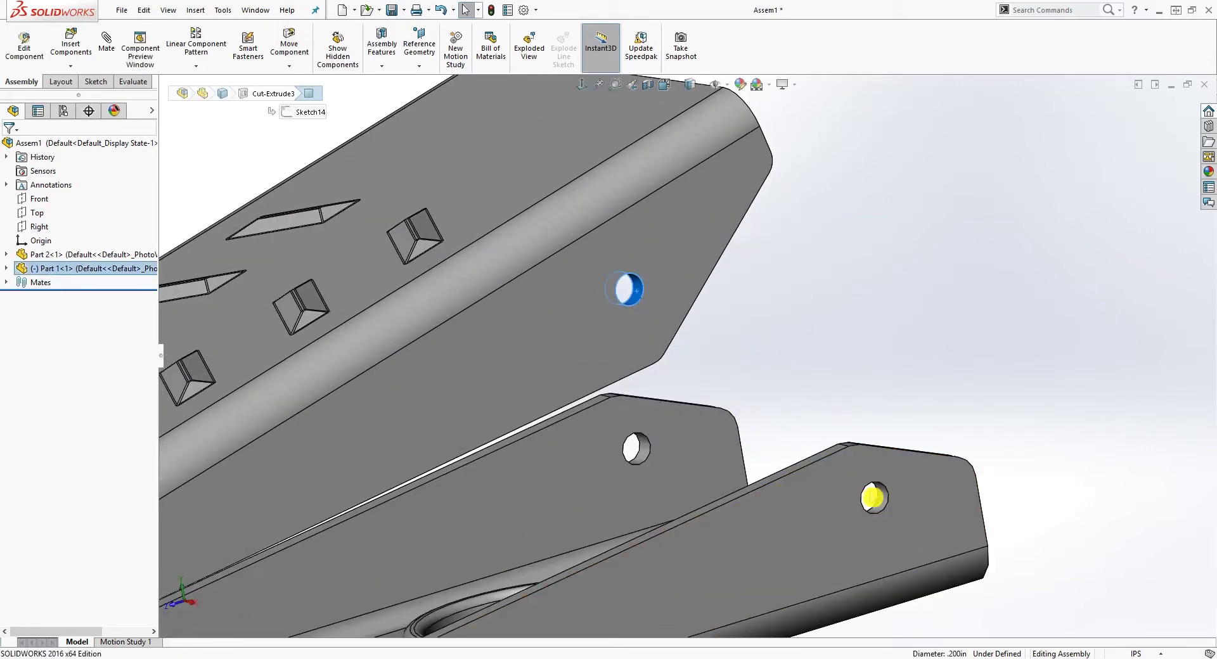
pyautogui.keyDown('ctrl'); pyautogui.click(875, 497); pyautogui.keyUp('ctrl')
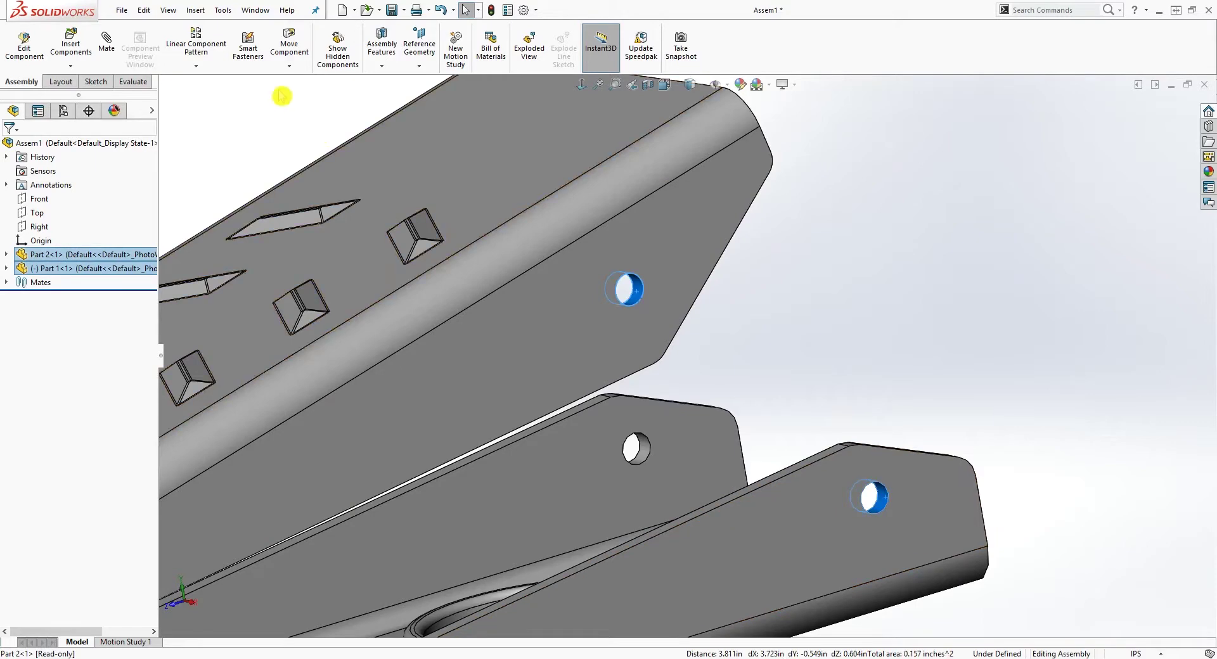
pyautogui.click(107, 43)
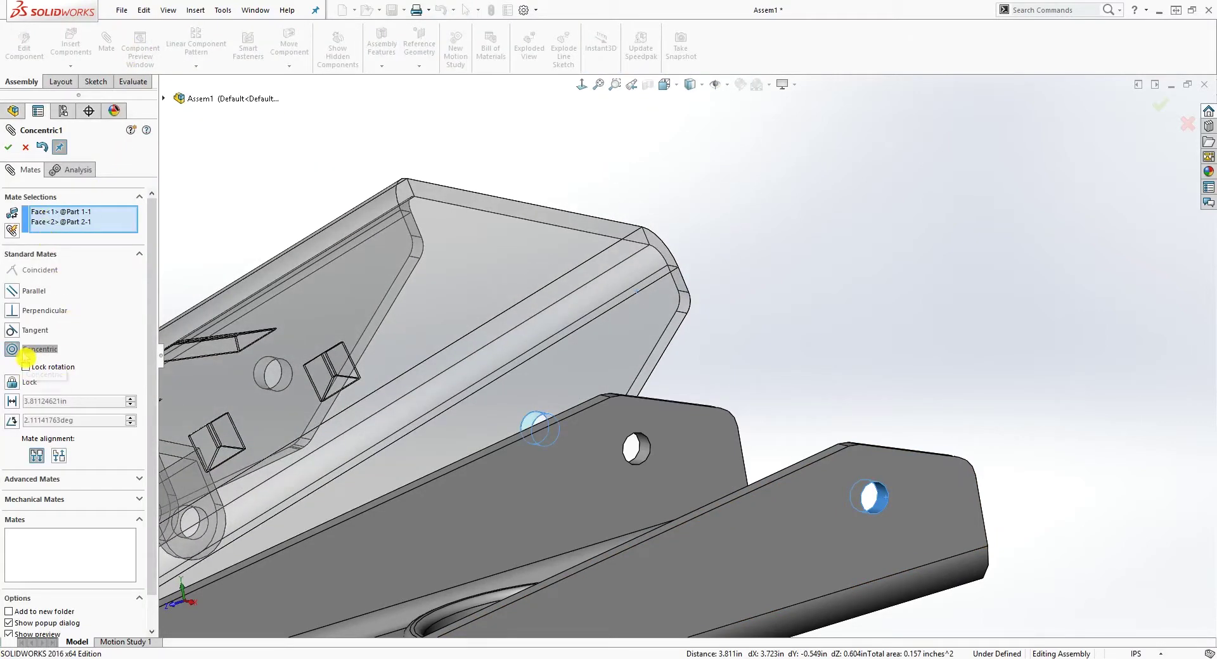
pyautogui.click(9, 147)
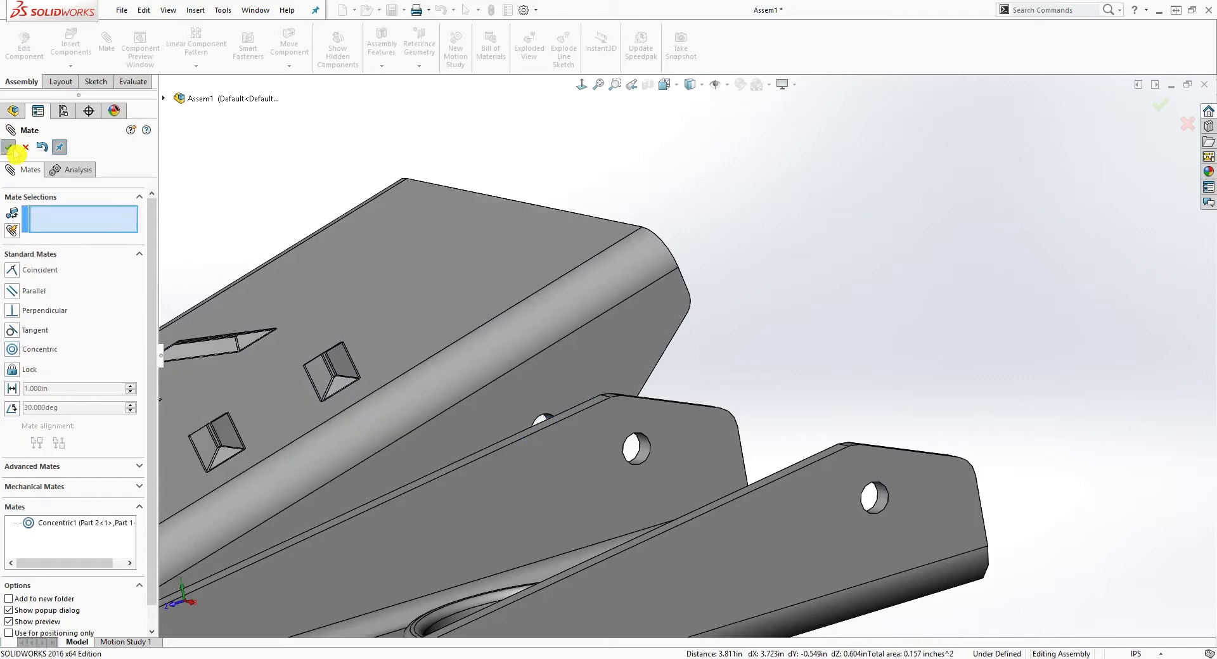
pyautogui.click(13, 151)
# Step: Slide Part 1 along the mated hole axis and swing it about that axis to sit over Part 2
pyautogui.scroll(5, 468, 297)
pyautogui.moveTo(587, 368)
pyautogui.mouseDown(button='middle')
pyautogui.moveTo(668, 340)
pyautogui.moveTo(590, 361)
pyautogui.mouseUp(button='middle')
pyautogui.moveTo(464, 344); pyautogui.dragTo(734, 398)
pyautogui.moveTo(894, 412); pyautogui.dragTo(824, 517, button='middle')
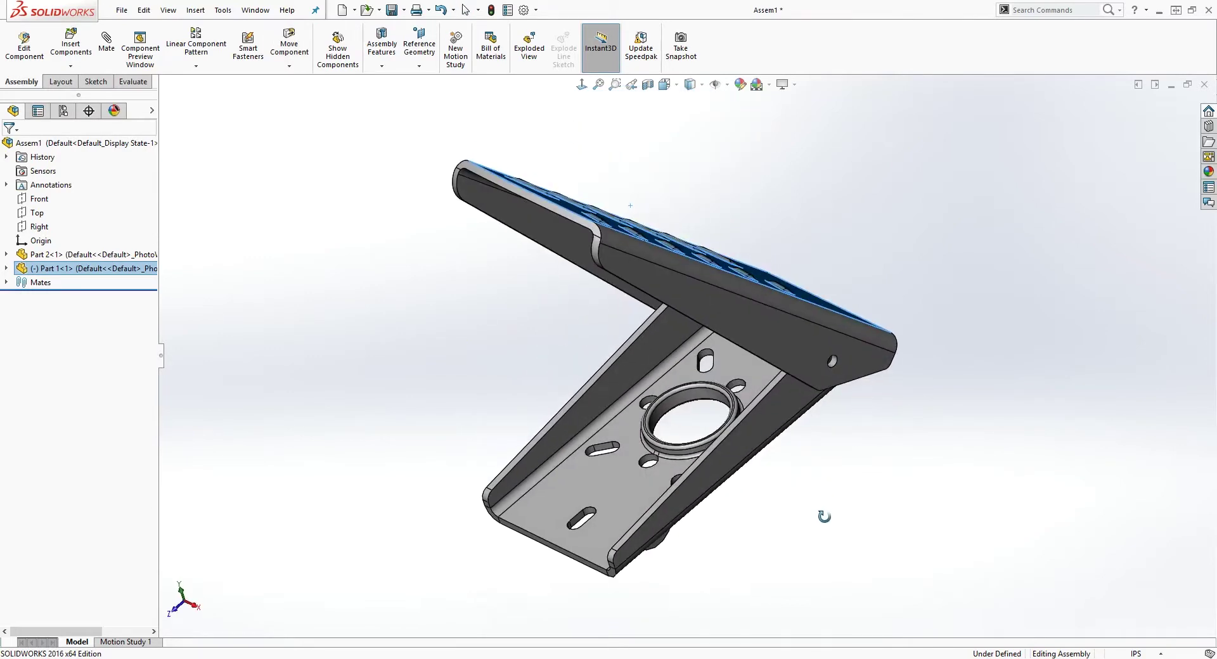
pyautogui.moveTo(667, 293); pyautogui.dragTo(640, 469)
pyautogui.moveTo(750, 549); pyautogui.dragTo(713, 311, button='middle')
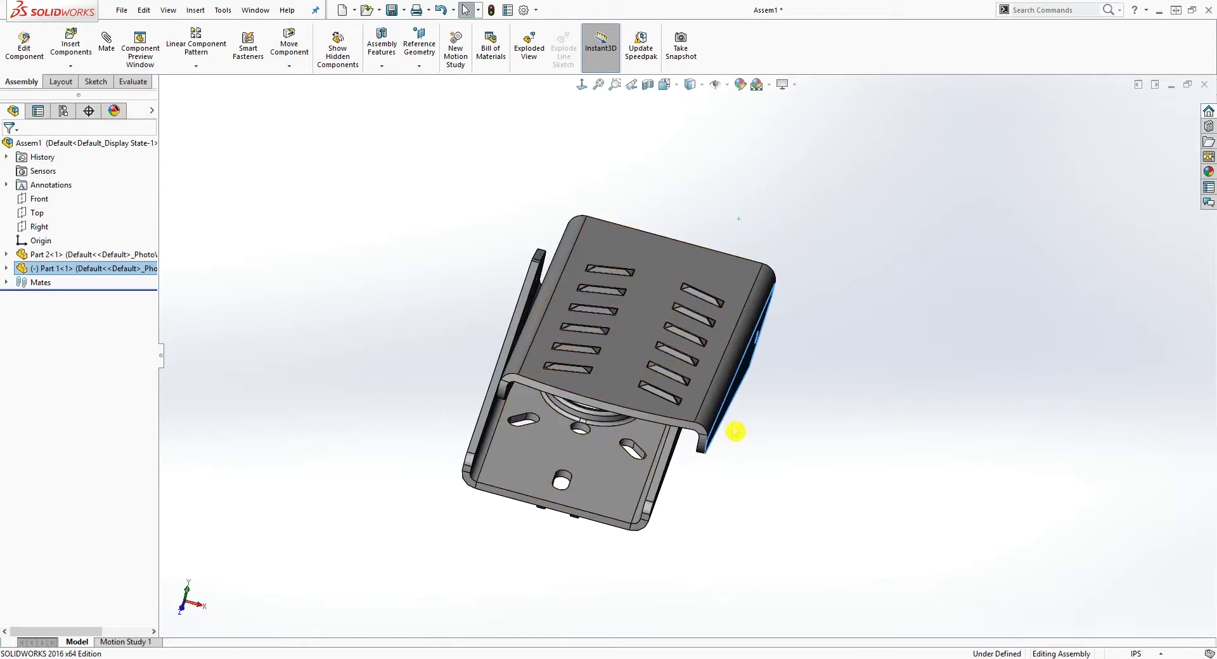
pyautogui.moveTo(687, 494); pyautogui.dragTo(693, 462, button='middle')
pyautogui.click(770, 485)
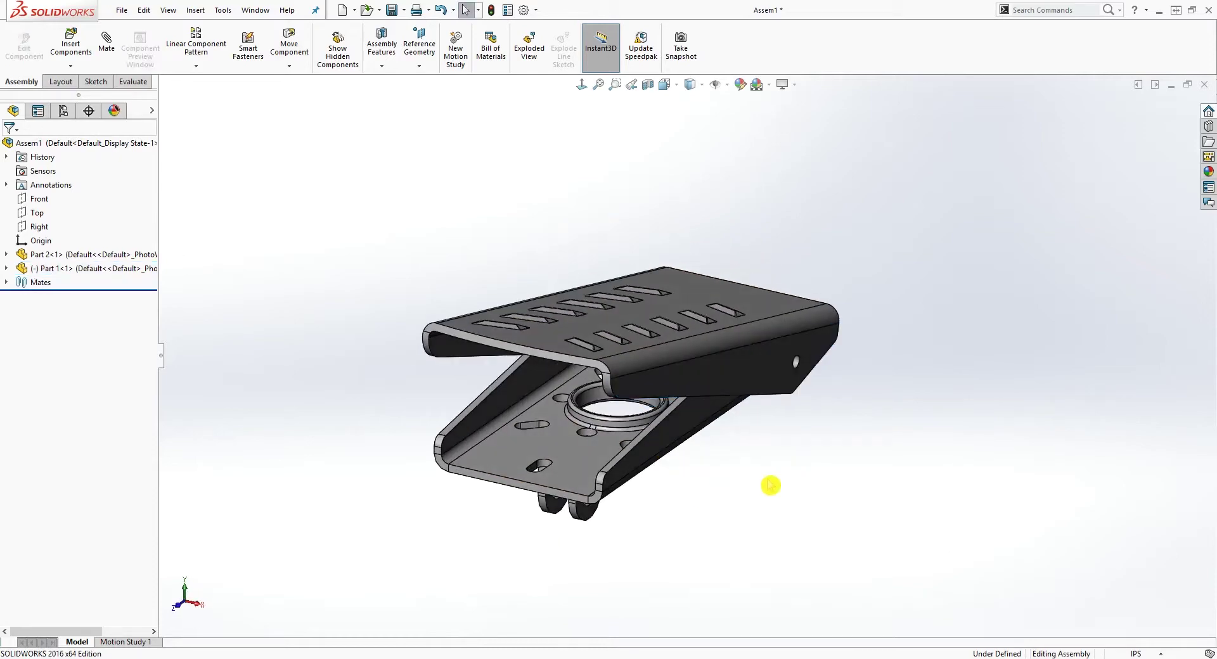
# Step: Start a centered Width mate and choose Part 1's two outer flange faces as the width references
pyautogui.click(107, 44)
pyautogui.scroll(-1, 139, 336)
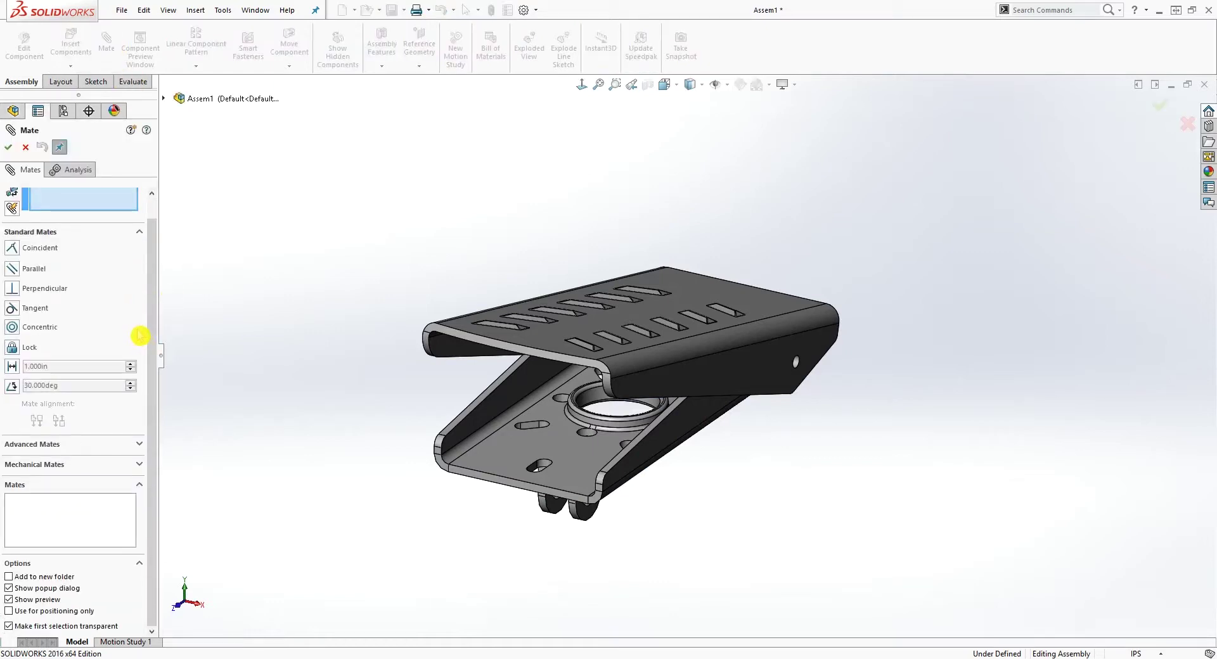
pyautogui.click(140, 446)
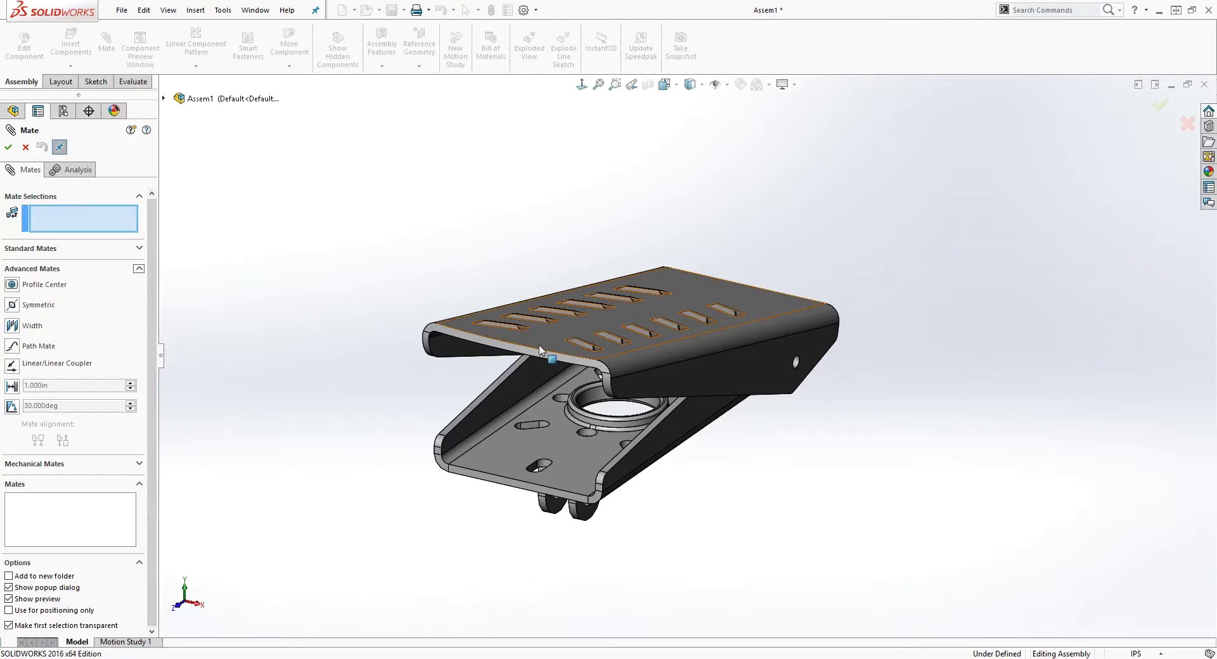
pyautogui.click(14, 327)
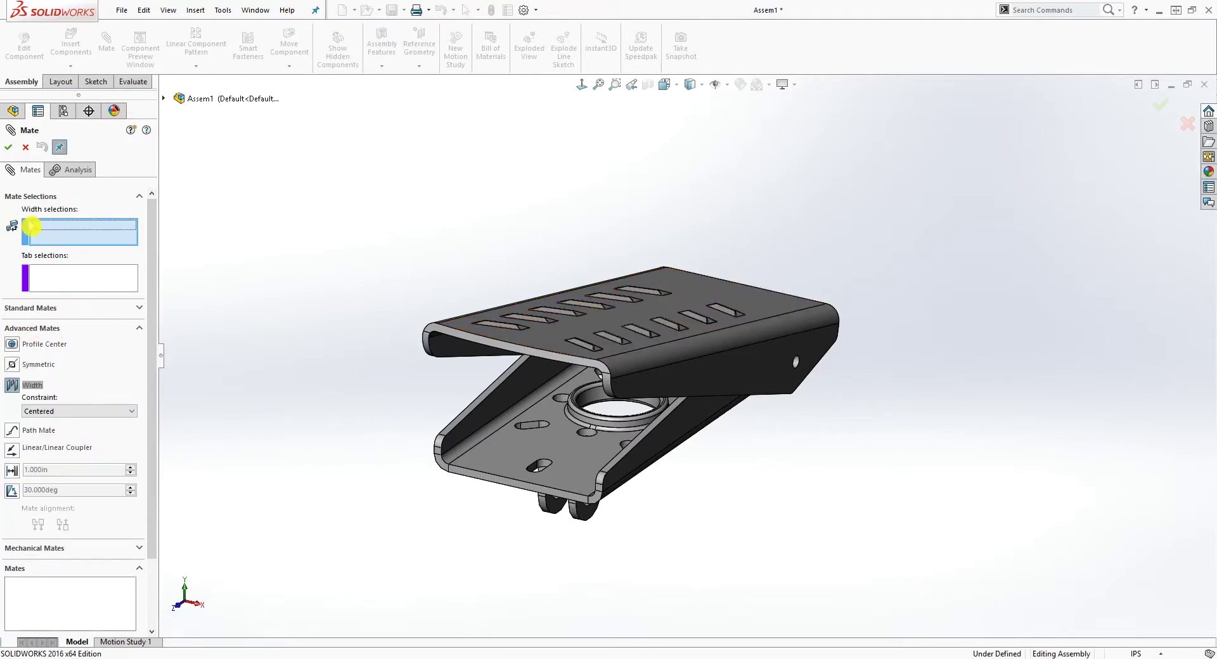
pyautogui.click(766, 370)
pyautogui.moveTo(766, 370); pyautogui.dragTo(890, 453, button='middle')
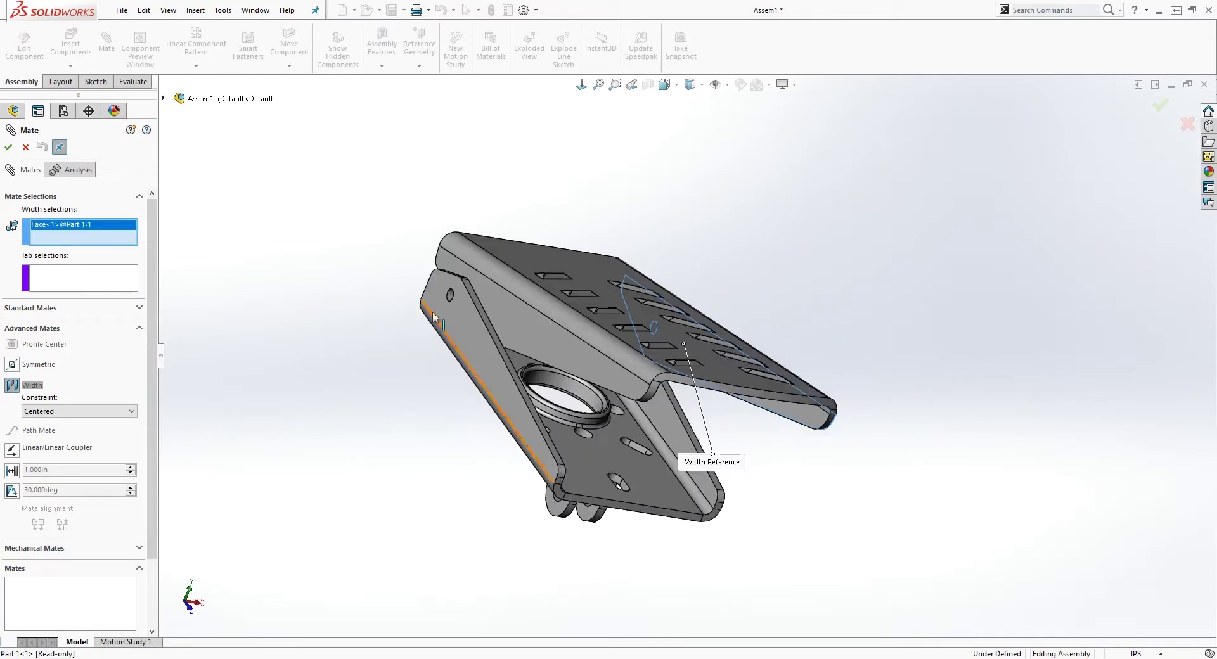
pyautogui.click(504, 309)
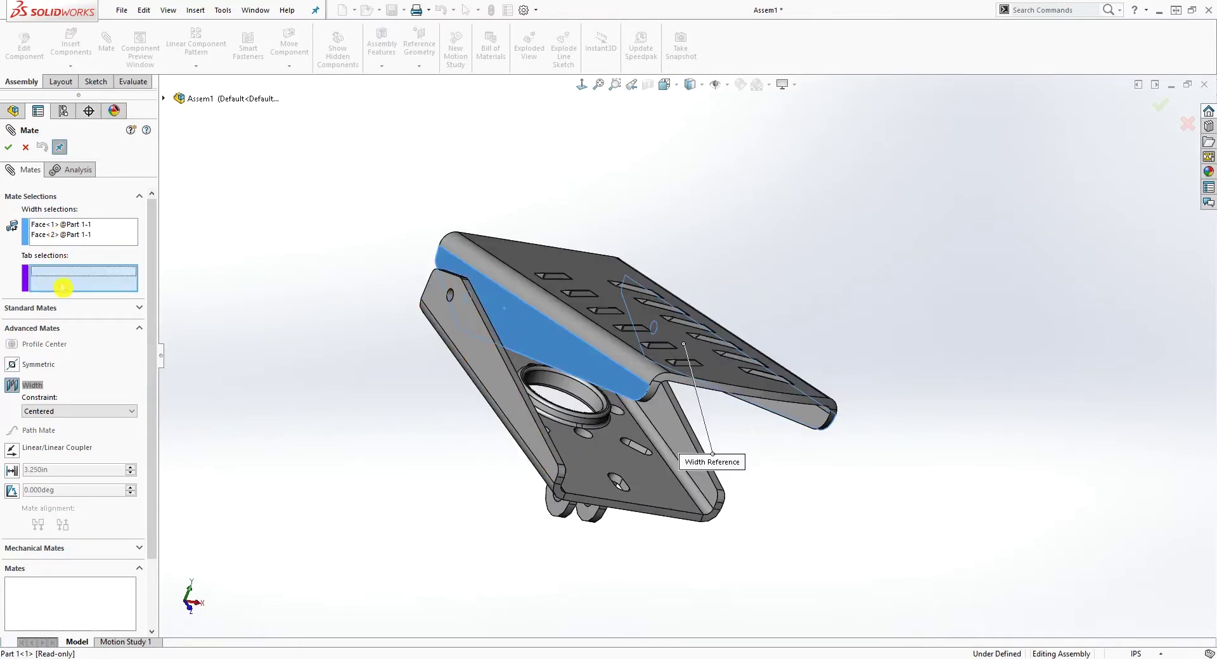
# Step: Choose Part 2's two outer flange faces as the tab references and complete the Width mate with Part 1
pyautogui.press('Left')
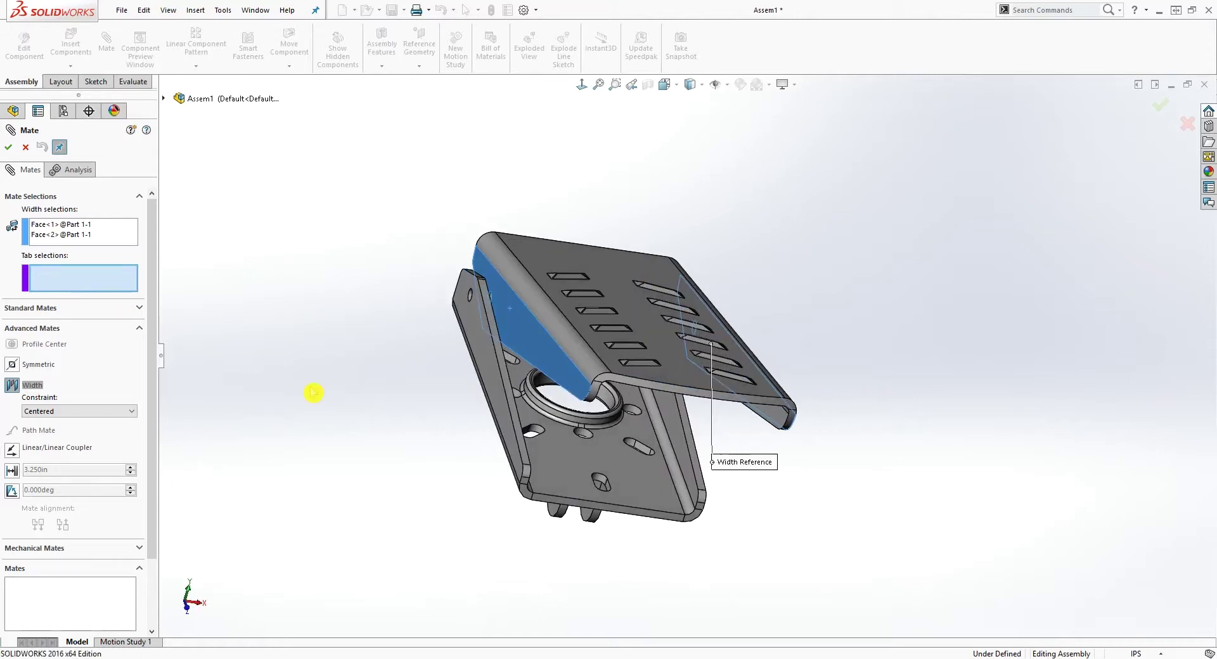
pyautogui.click(468, 323)
pyautogui.moveTo(467, 323); pyautogui.dragTo(968, 393, button='middle')
pyautogui.click(706, 385)
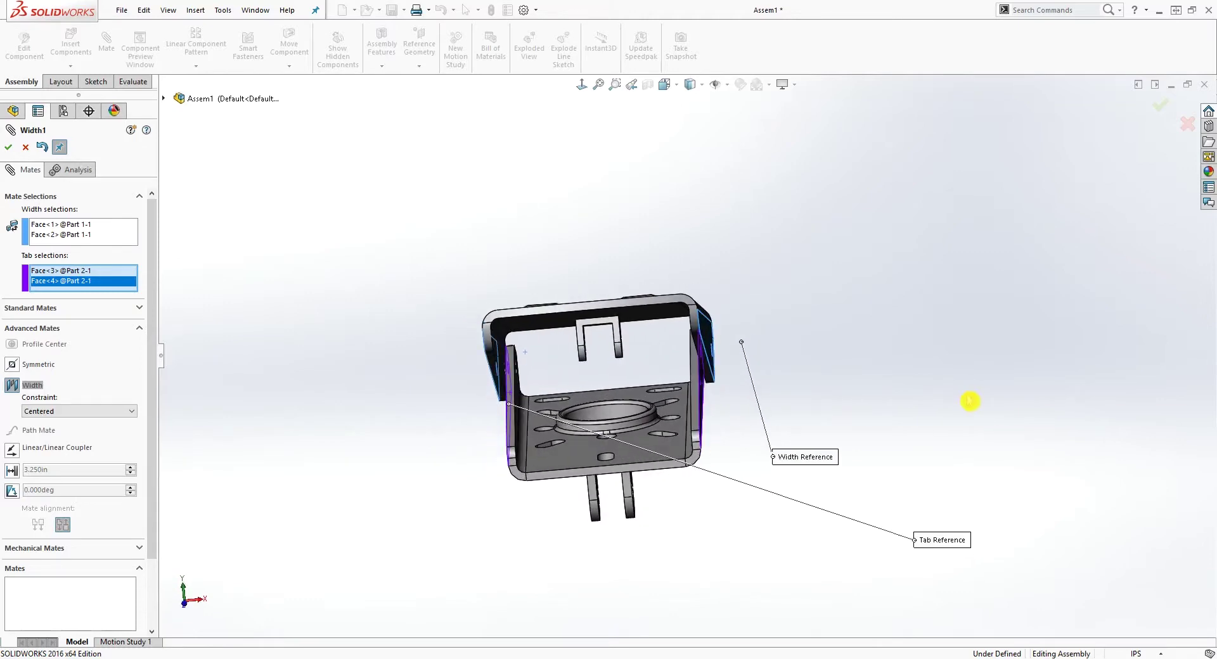
pyautogui.click(8, 149)
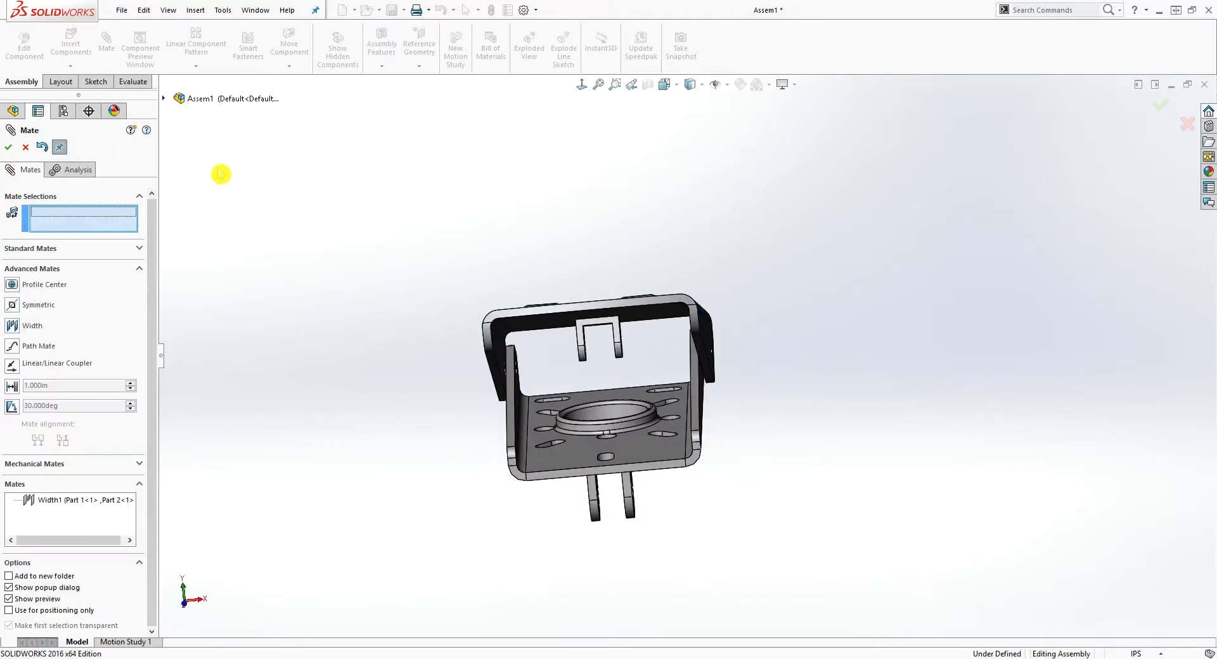
pyautogui.click(10, 150)
pyautogui.moveTo(665, 393); pyautogui.dragTo(440, 335, button='middle')
pyautogui.click(648, 375)
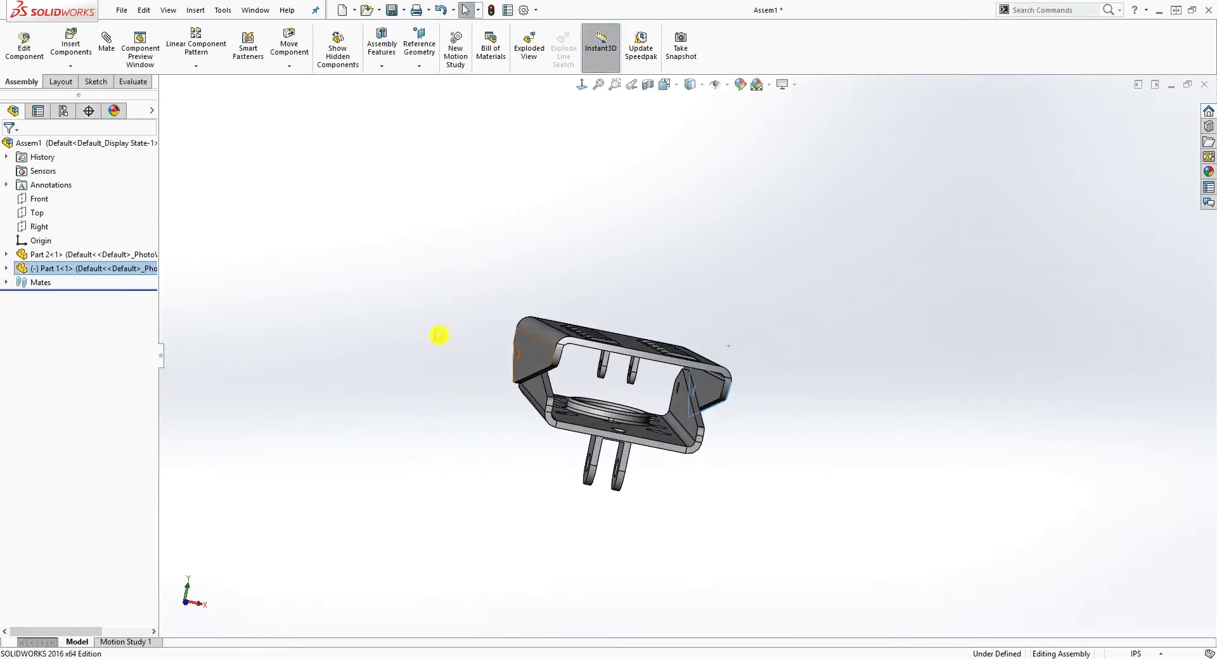
# Step: Insert Part 3 from the Desktop and position it beside the open end of Parts 1 and 2
pyautogui.click(65, 52)
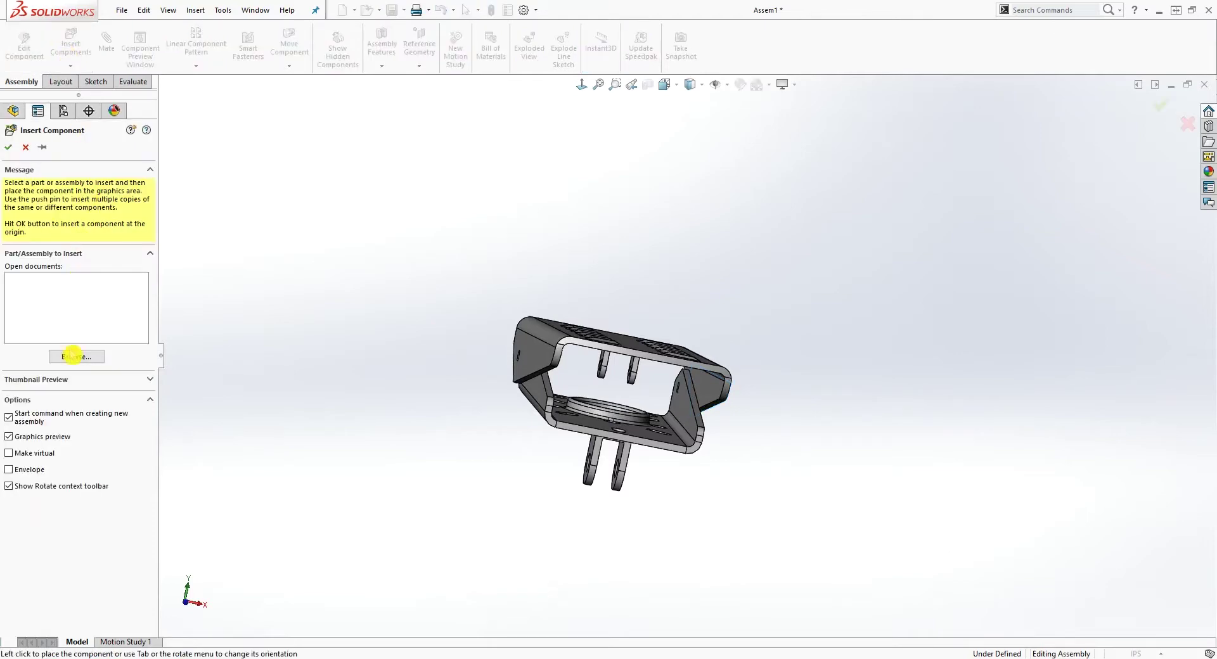
pyautogui.click(75, 358)
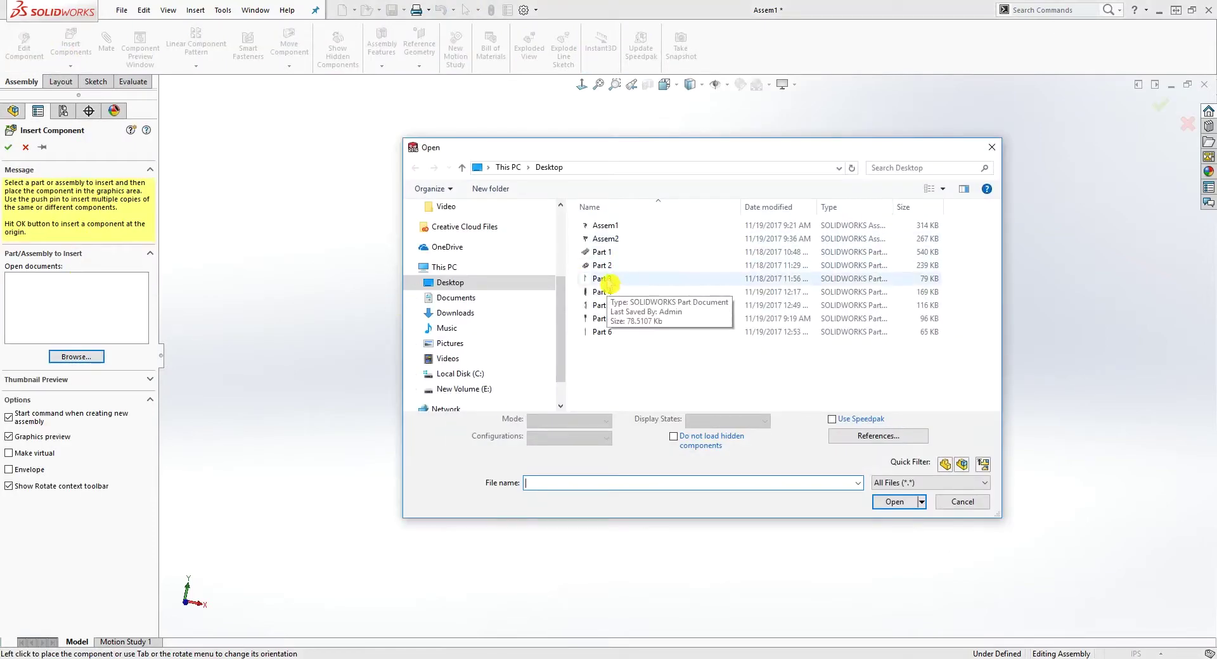
pyautogui.click(602, 278)
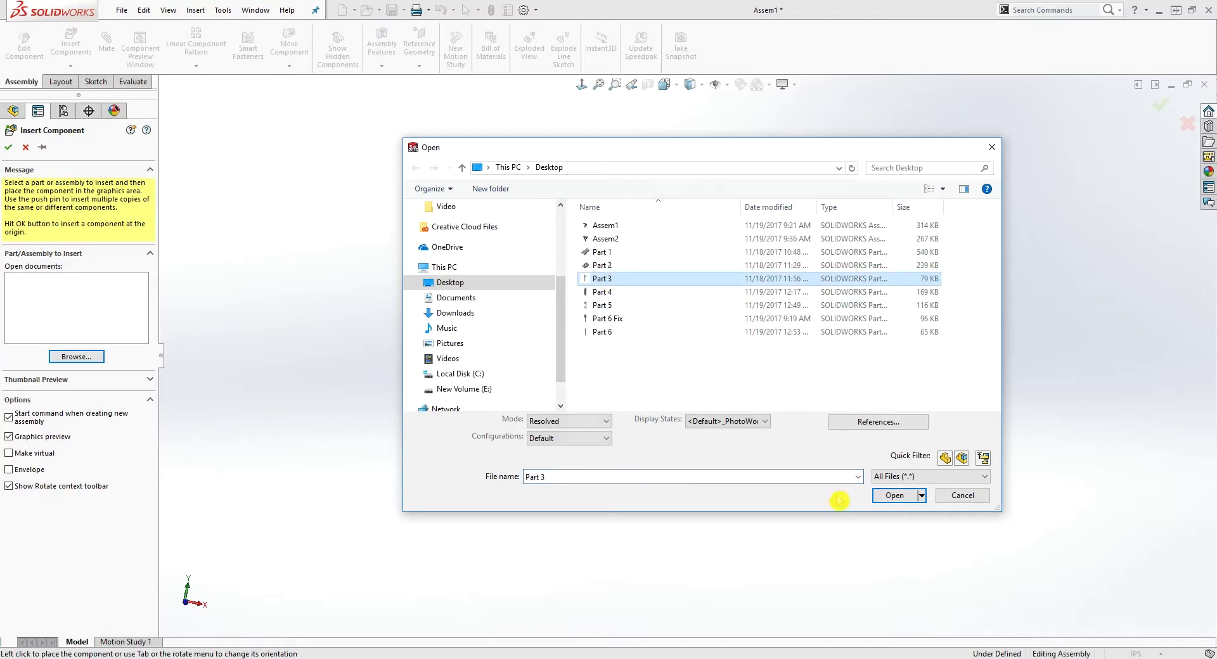
pyautogui.click(892, 501)
pyautogui.moveTo(530, 309); pyautogui.dragTo(636, 400, button='middle')
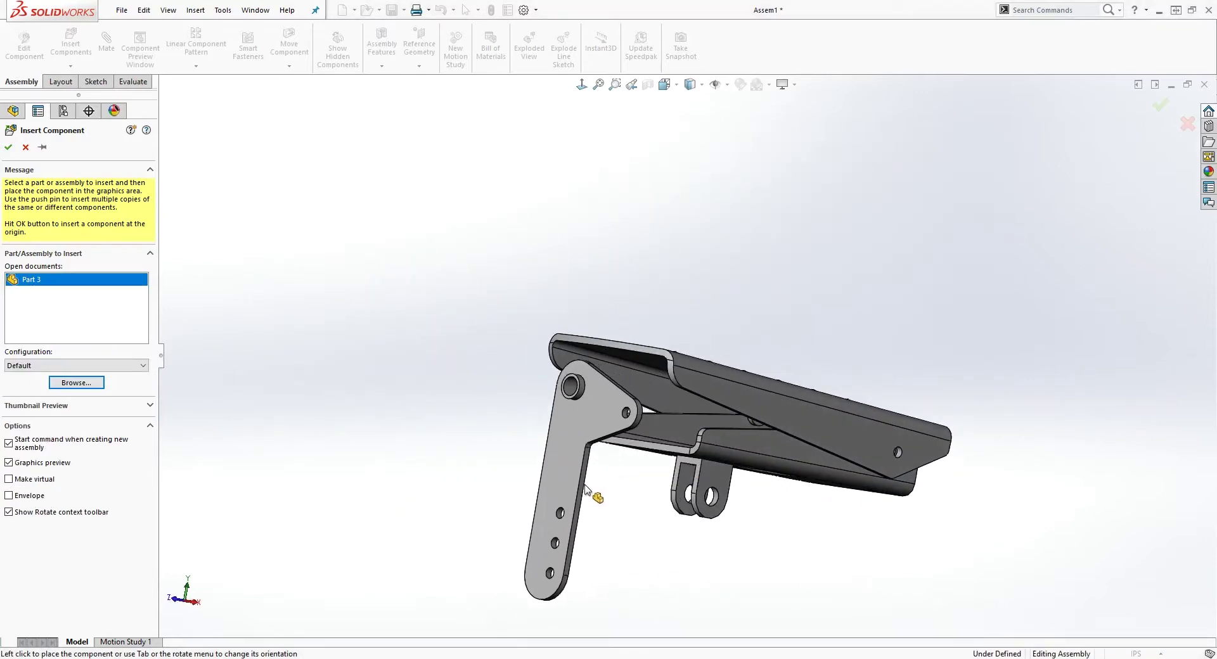
pyautogui.click(550, 494)
pyautogui.moveTo(543, 485); pyautogui.dragTo(622, 531)
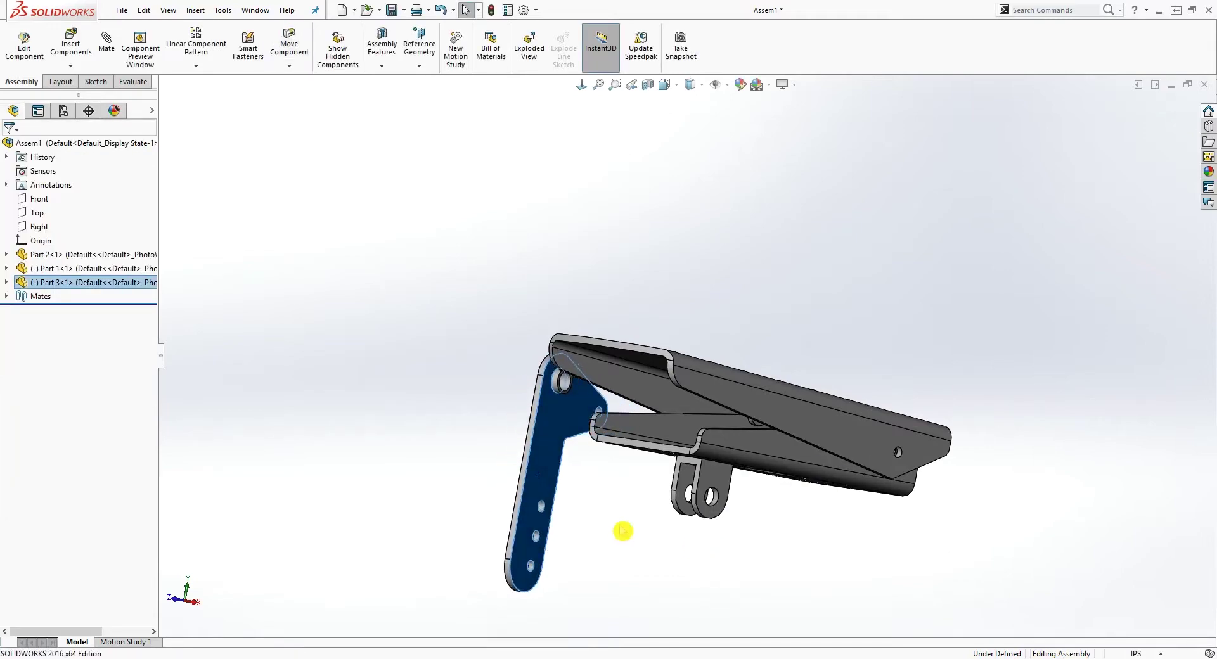
pyautogui.click(615, 522)
# Step: Add a Concentric mate between the round boss on Part 3 and the lug hole under Part 2
pyautogui.scroll(1, 625, 516)
pyautogui.moveTo(625, 516); pyautogui.dragTo(613, 447, button='middle')
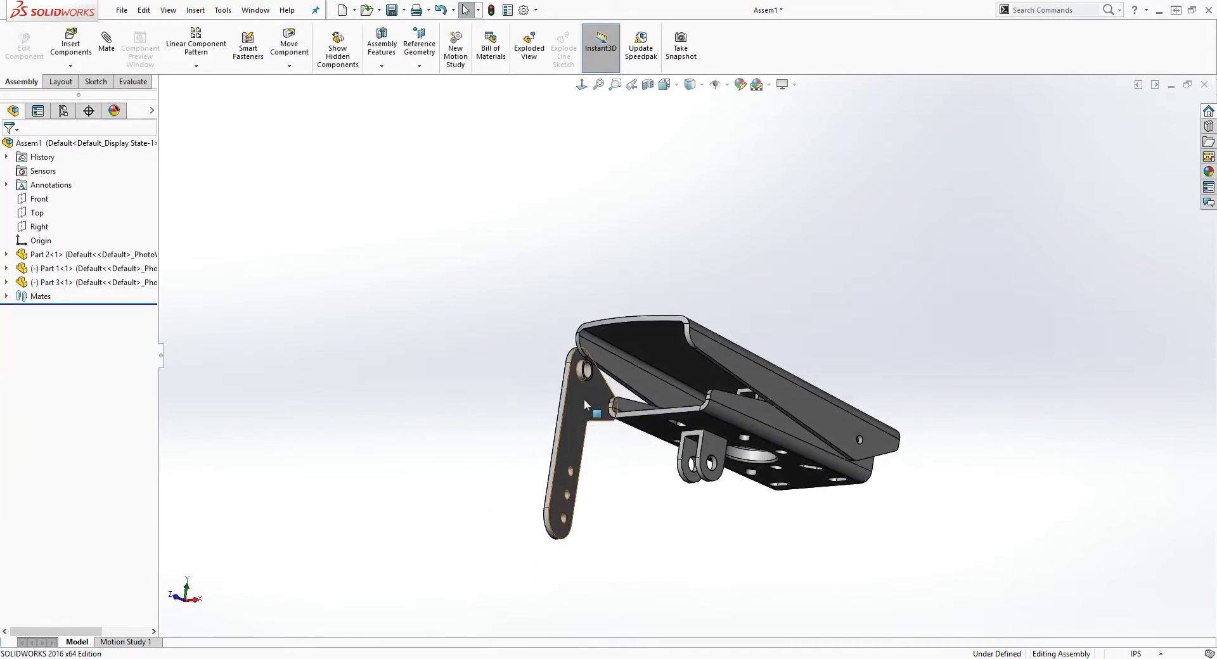
pyautogui.scroll(-5, 583, 398)
pyautogui.click(621, 343)
pyautogui.scroll(3, 747, 446)
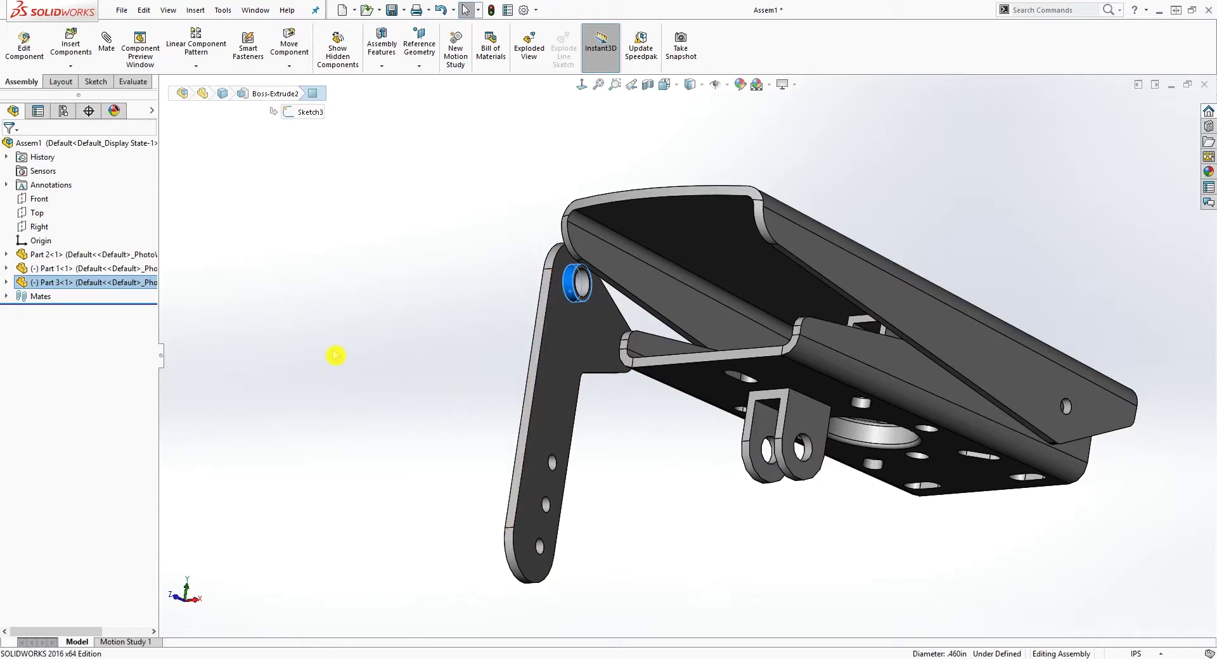
pyautogui.press('s')
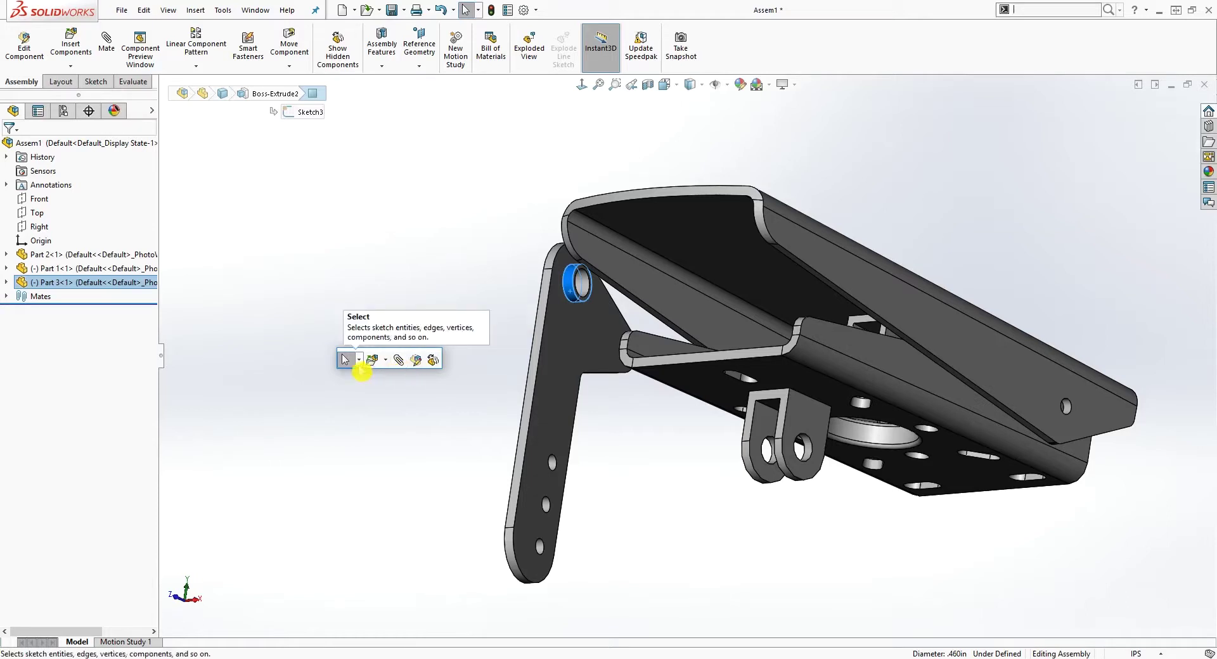
pyautogui.click(401, 363)
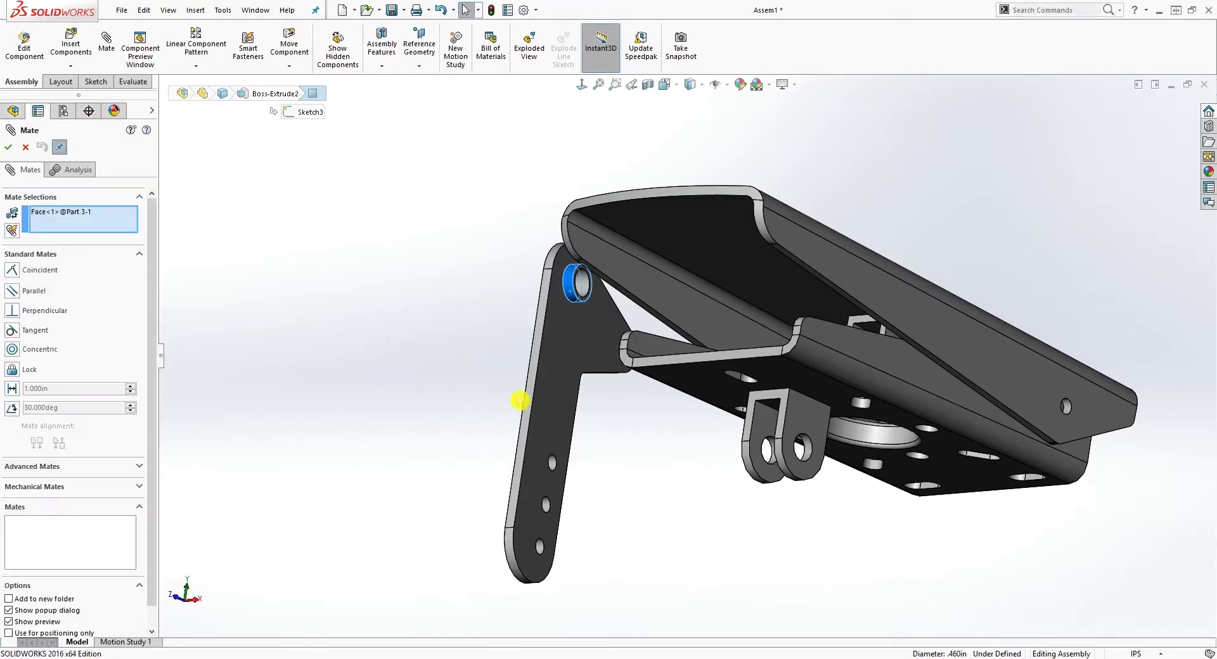
pyautogui.click(810, 449)
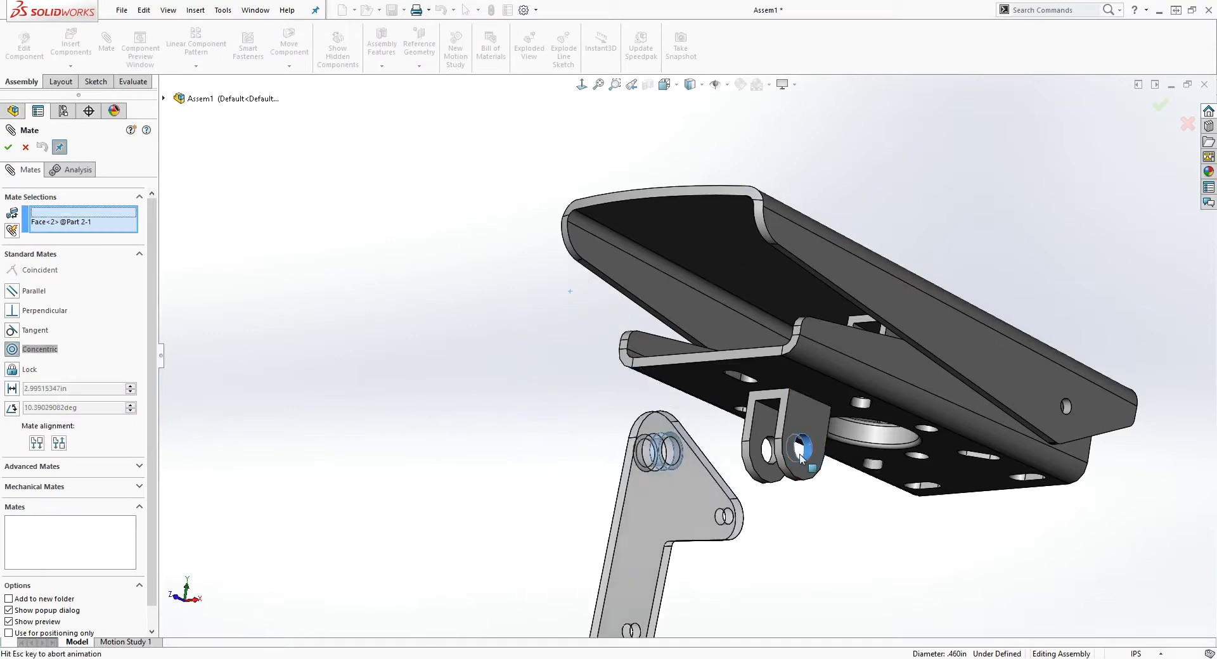
pyautogui.click(9, 149)
pyautogui.click(9, 148)
# Step: Start a centered Width mate and choose the two outer faces of Part 2's lower lugs as the width references
pyautogui.scroll(2, 698, 409)
pyautogui.moveTo(743, 443); pyautogui.dragTo(775, 505, button='middle')
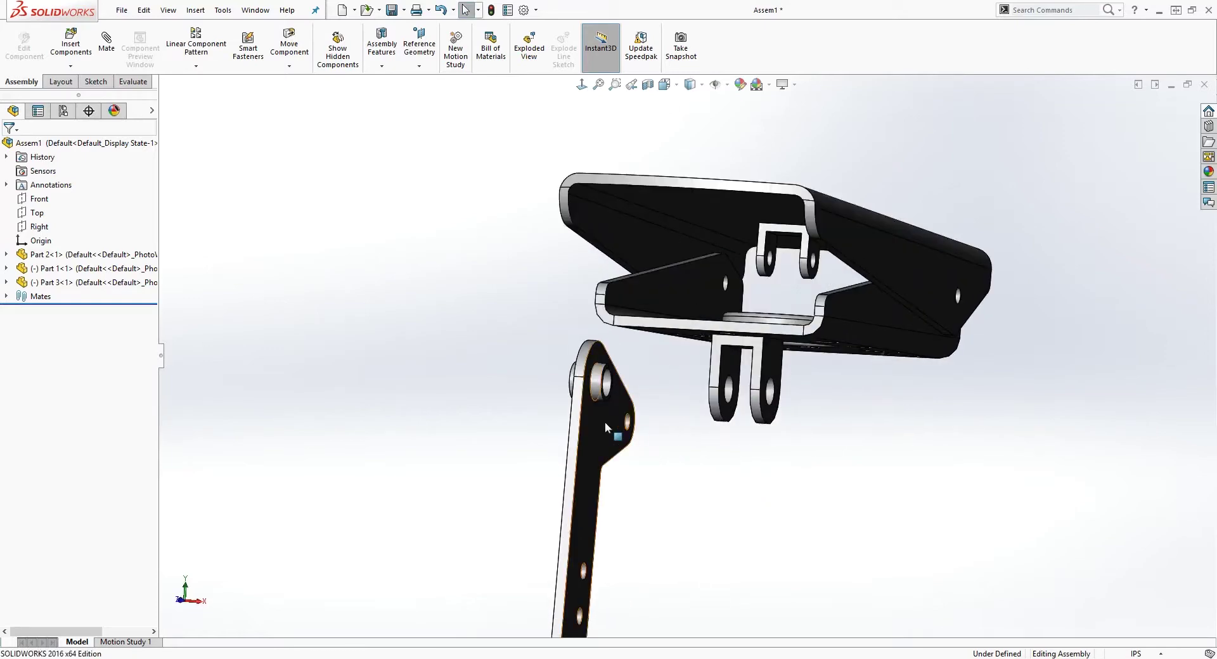
pyautogui.moveTo(758, 445); pyautogui.dragTo(799, 484, button='middle')
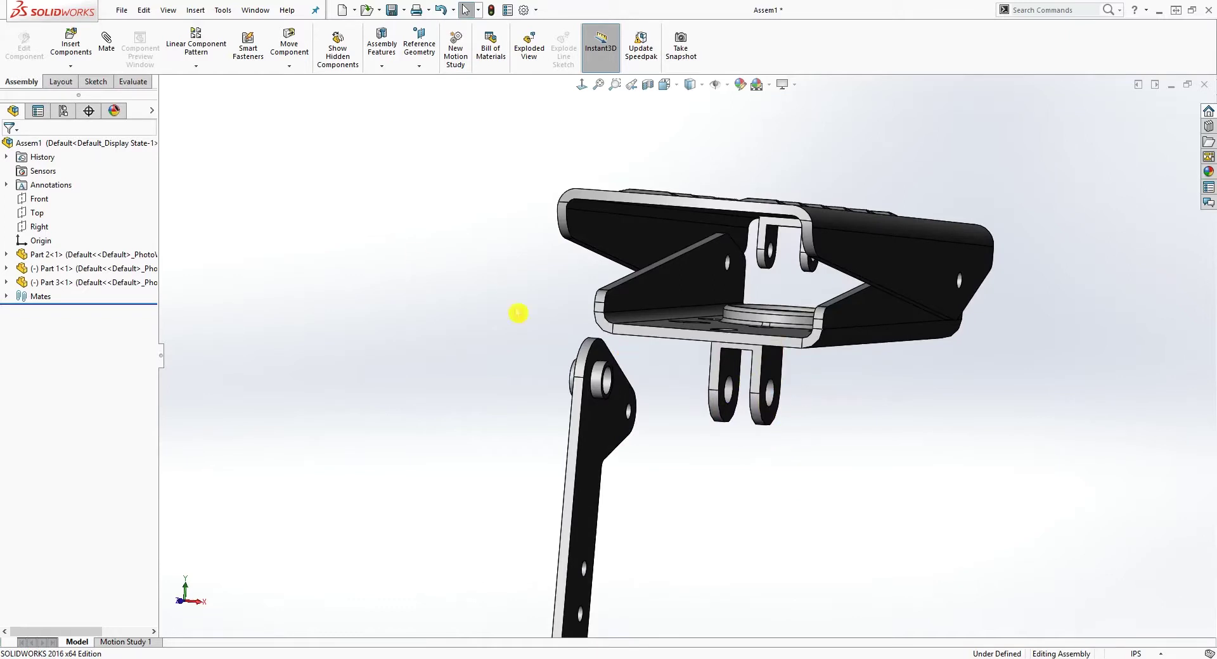
pyautogui.press('s')
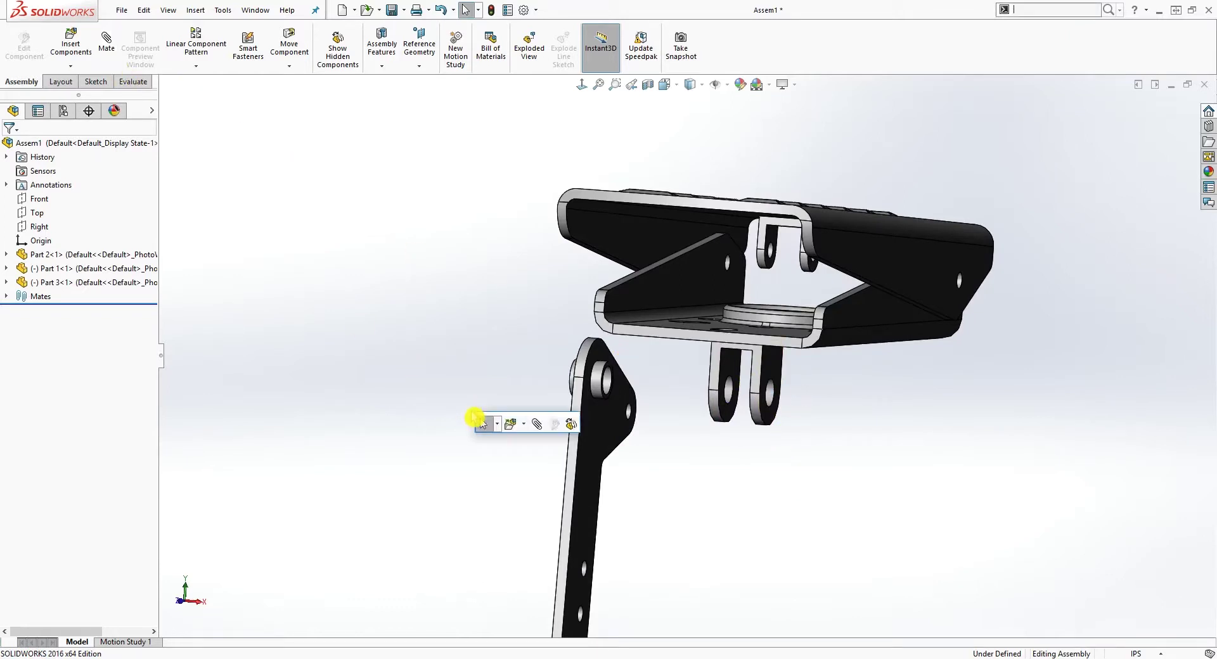
pyautogui.click(536, 427)
pyautogui.scroll(-1, 616, 408)
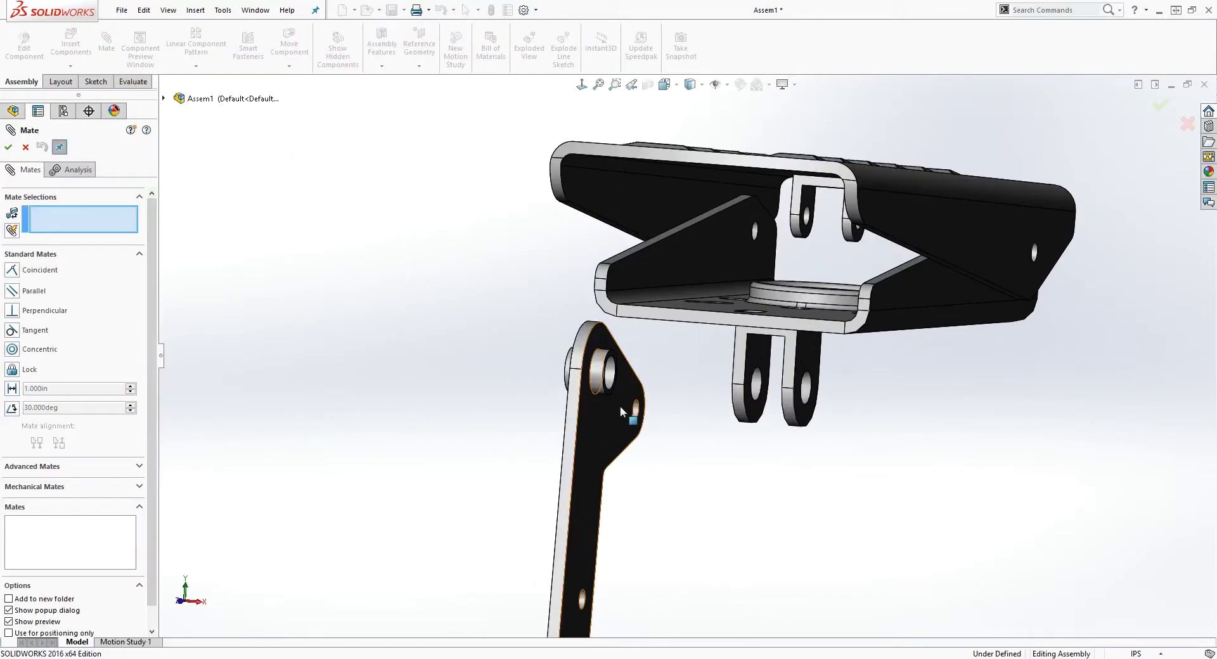
pyautogui.scroll(1, 630, 417)
pyautogui.click(680, 417)
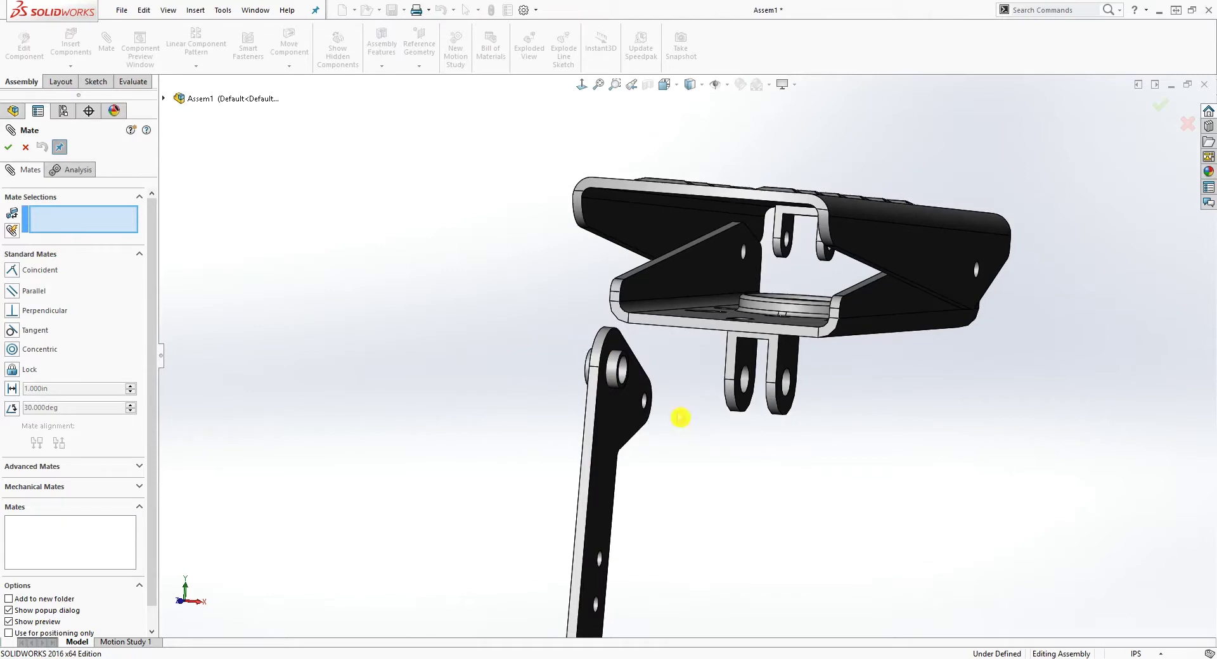
pyautogui.click(140, 468)
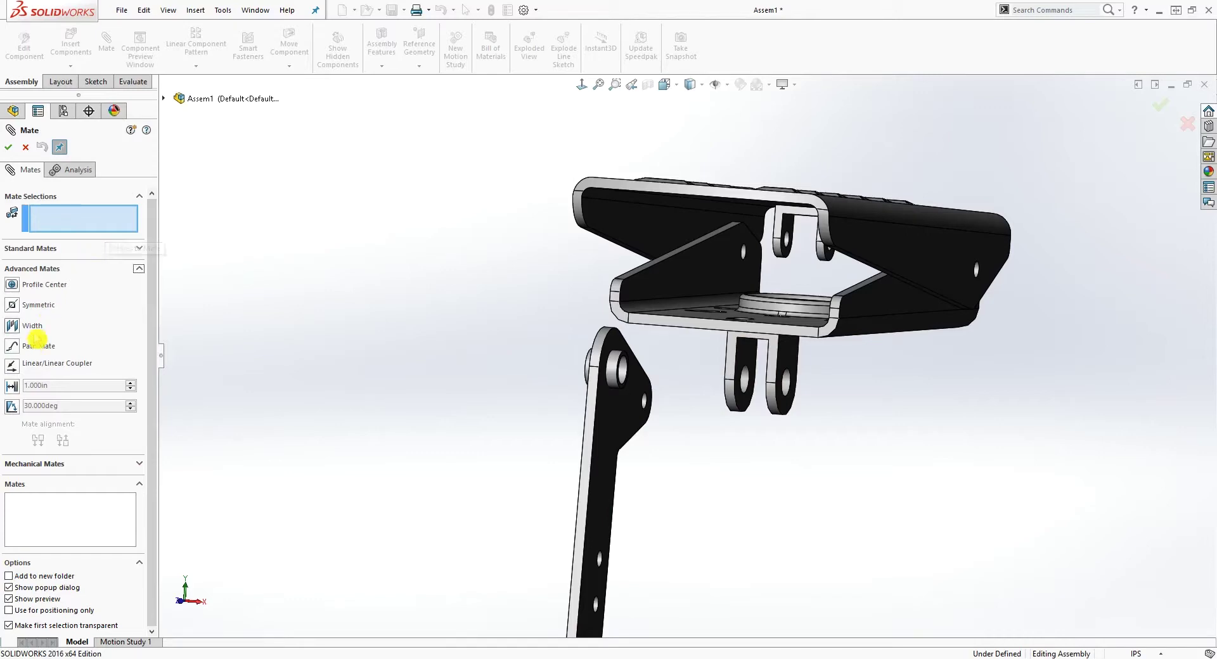
pyautogui.click(32, 326)
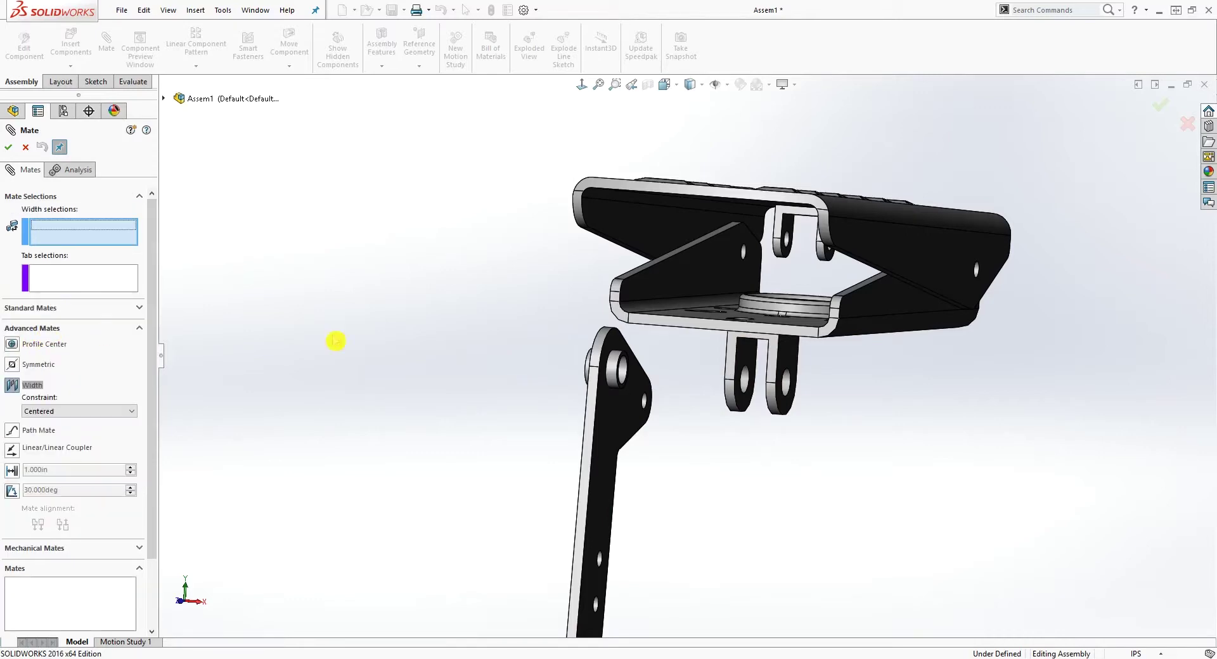
pyautogui.click(786, 358)
pyautogui.moveTo(740, 450); pyautogui.dragTo(779, 445, button='middle')
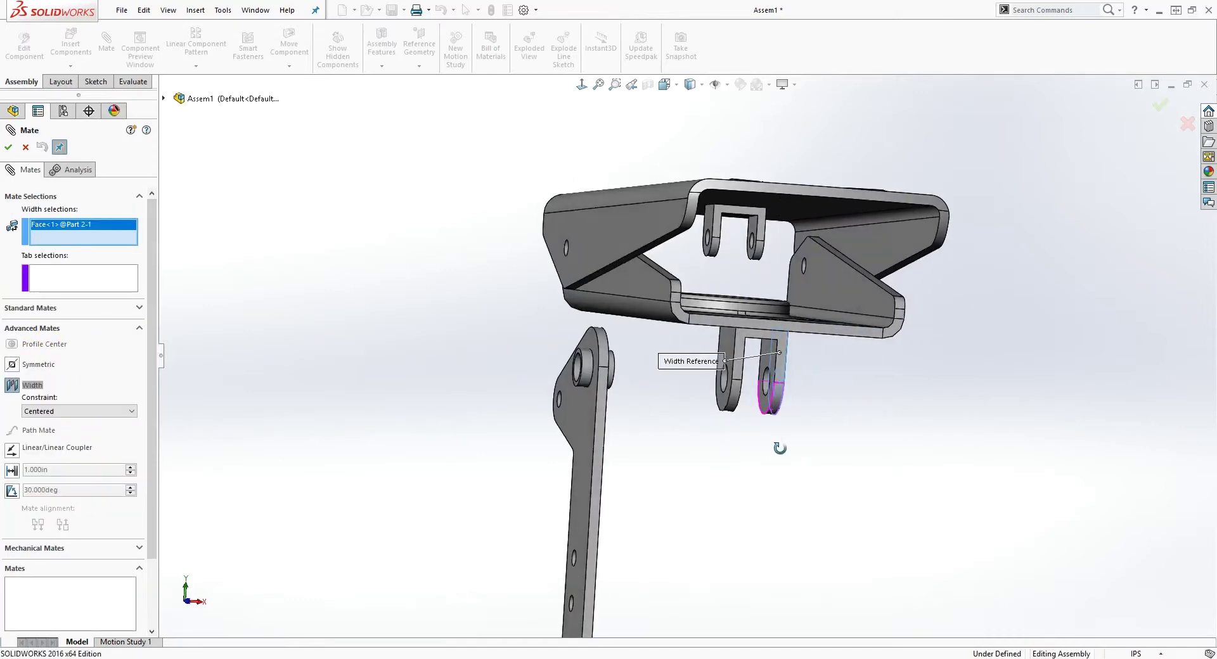
pyautogui.click(728, 349)
# Step: Choose Part 3's two flat side faces as the tab references and complete the Width mate with Part 2
pyautogui.moveTo(627, 425); pyautogui.dragTo(683, 446, button='middle')
pyautogui.click(633, 421)
pyautogui.click(685, 442)
pyautogui.moveTo(922, 494); pyautogui.dragTo(877, 487, button='middle')
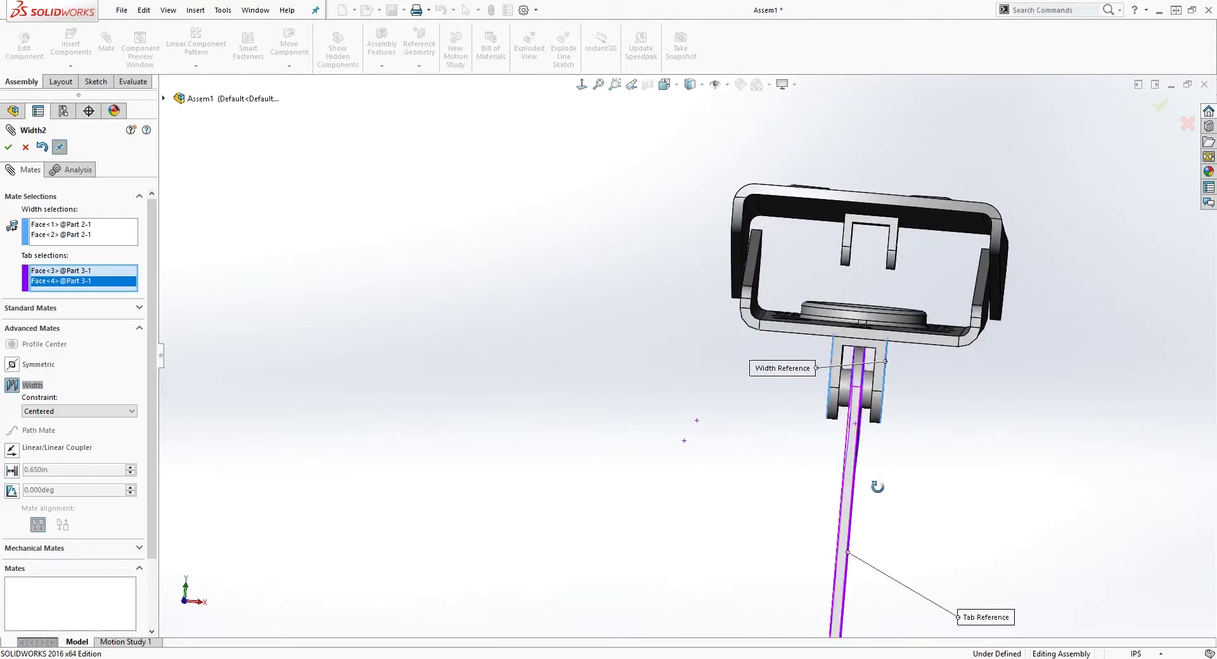
pyautogui.click(10, 148)
pyautogui.click(13, 151)
# Step: Swing Part 3 about its lug joint and tilt Part 1 about its hinge to test their motion
pyautogui.moveTo(782, 434); pyautogui.dragTo(803, 425, button='middle')
pyautogui.moveTo(794, 425); pyautogui.dragTo(820, 457)
pyautogui.moveTo(944, 486); pyautogui.dragTo(974, 554, button='middle')
pyautogui.moveTo(898, 313); pyautogui.dragTo(959, 402)
pyautogui.moveTo(959, 402); pyautogui.dragTo(995, 380, button='middle')
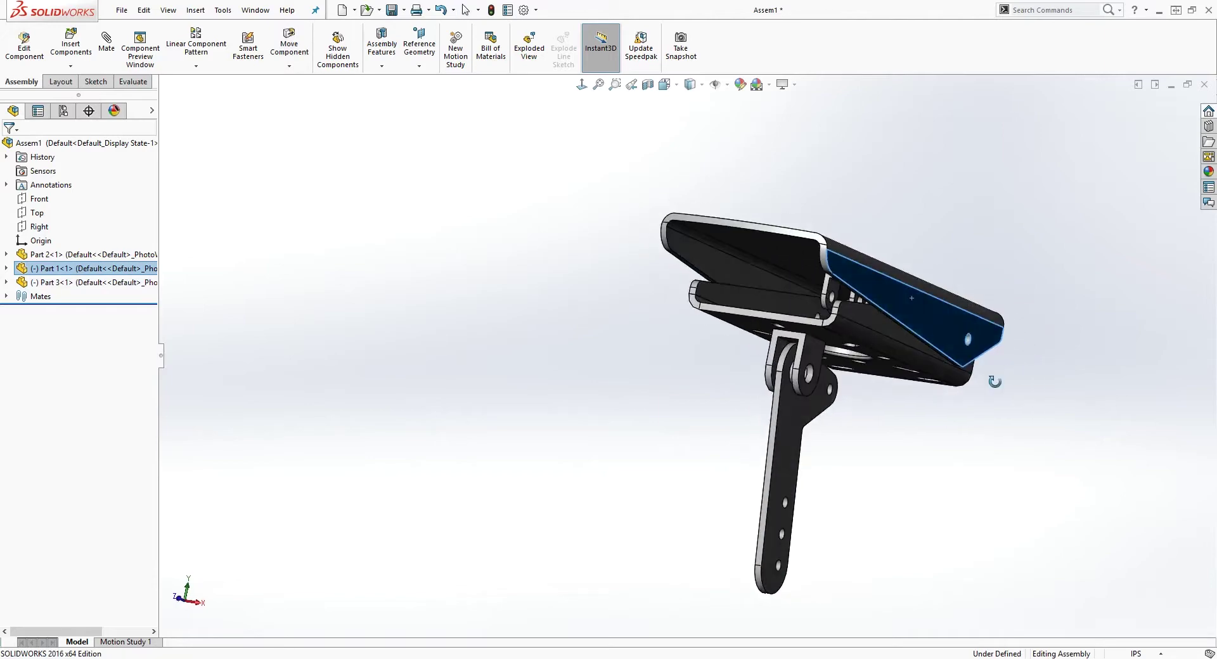
# Step: Insert Part 4 from the Desktop and place it beside the side ear of Part 3
pyautogui.click(74, 48)
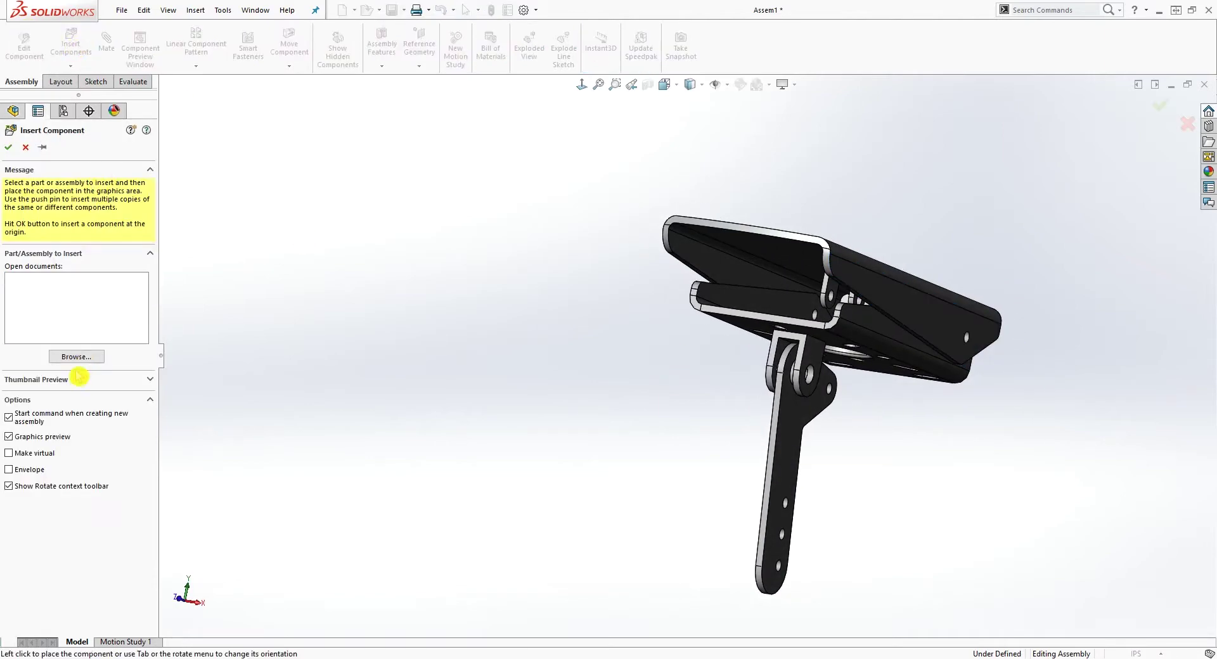
pyautogui.click(88, 357)
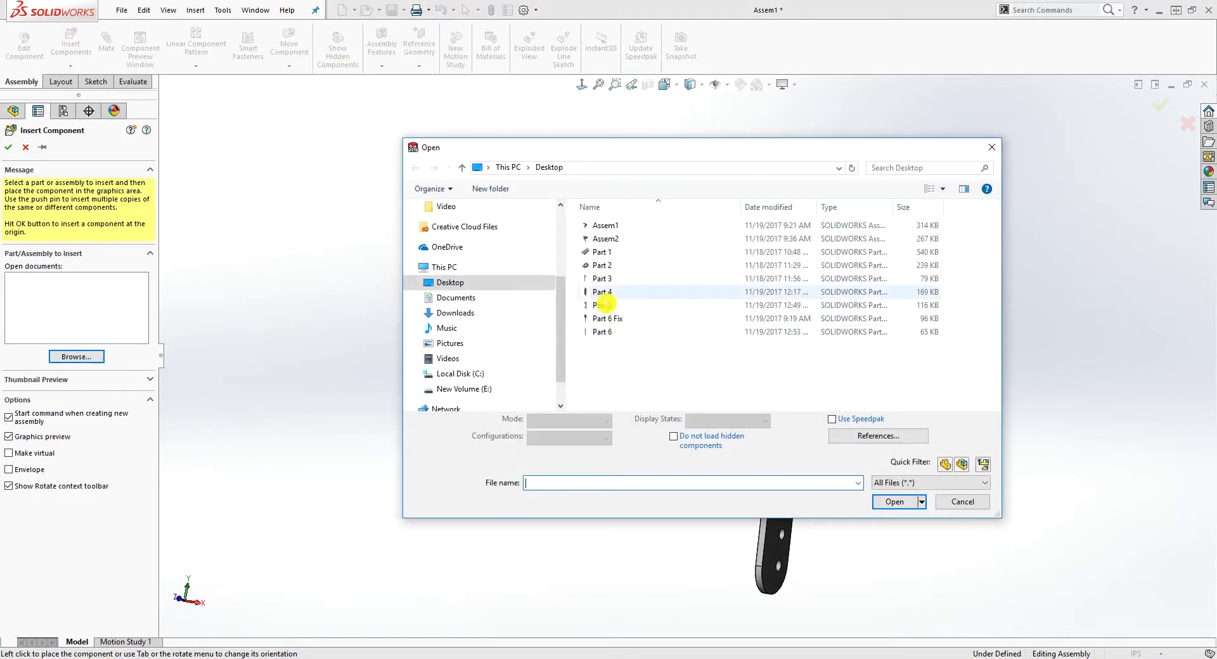
pyautogui.click(609, 292)
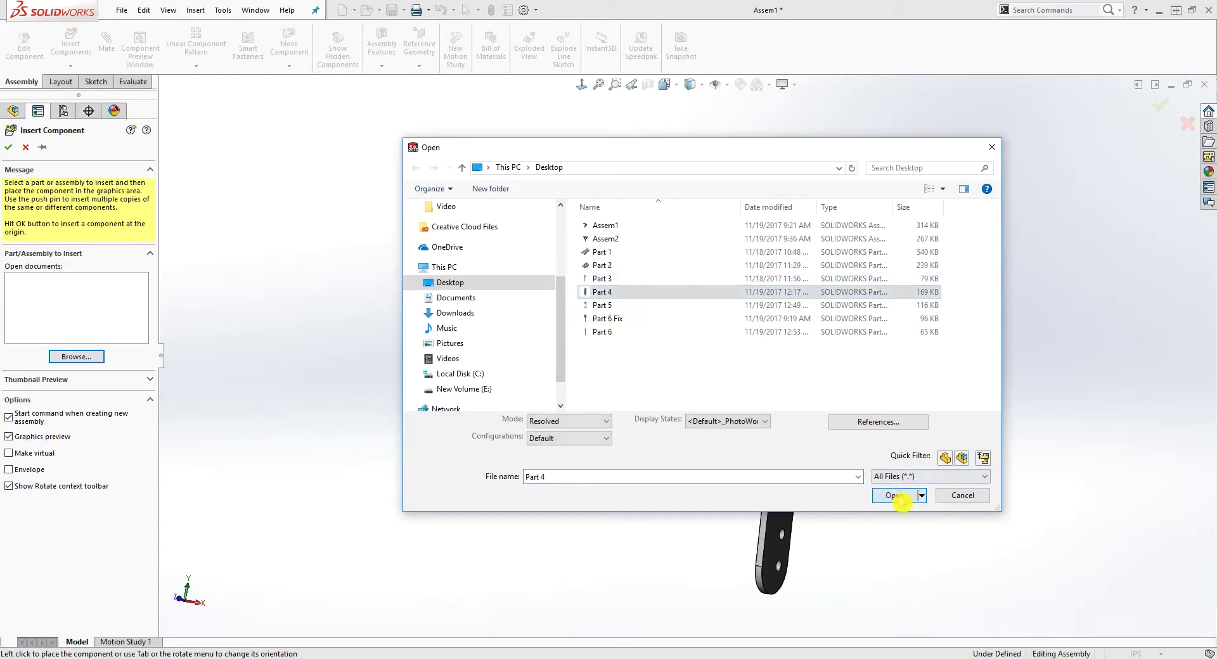
pyautogui.click(894, 501)
pyautogui.scroll(-3, 832, 479)
pyautogui.scroll(3, 836, 441)
pyautogui.scroll(-4, 827, 437)
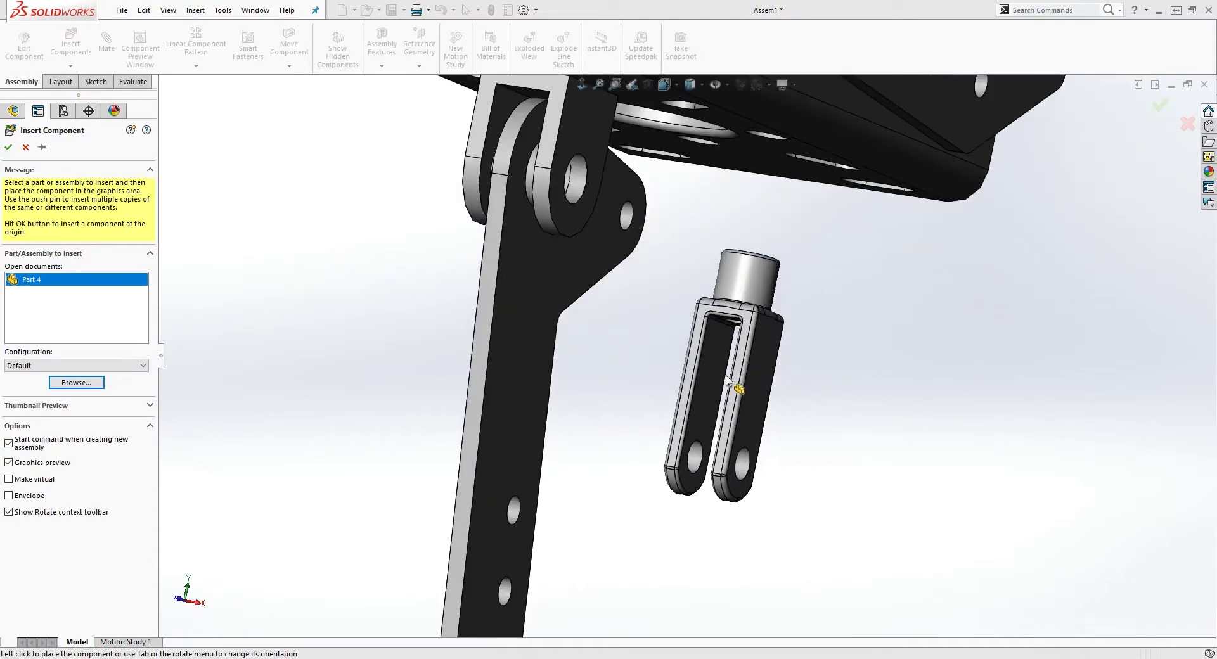
pyautogui.click(728, 327)
# Step: Add a Concentric mate between the hole in Part 4's fork and the hole in Part 3's side ear
pyautogui.moveTo(760, 462); pyautogui.dragTo(740, 419, button='middle')
pyautogui.click(742, 425)
pyautogui.click(806, 431)
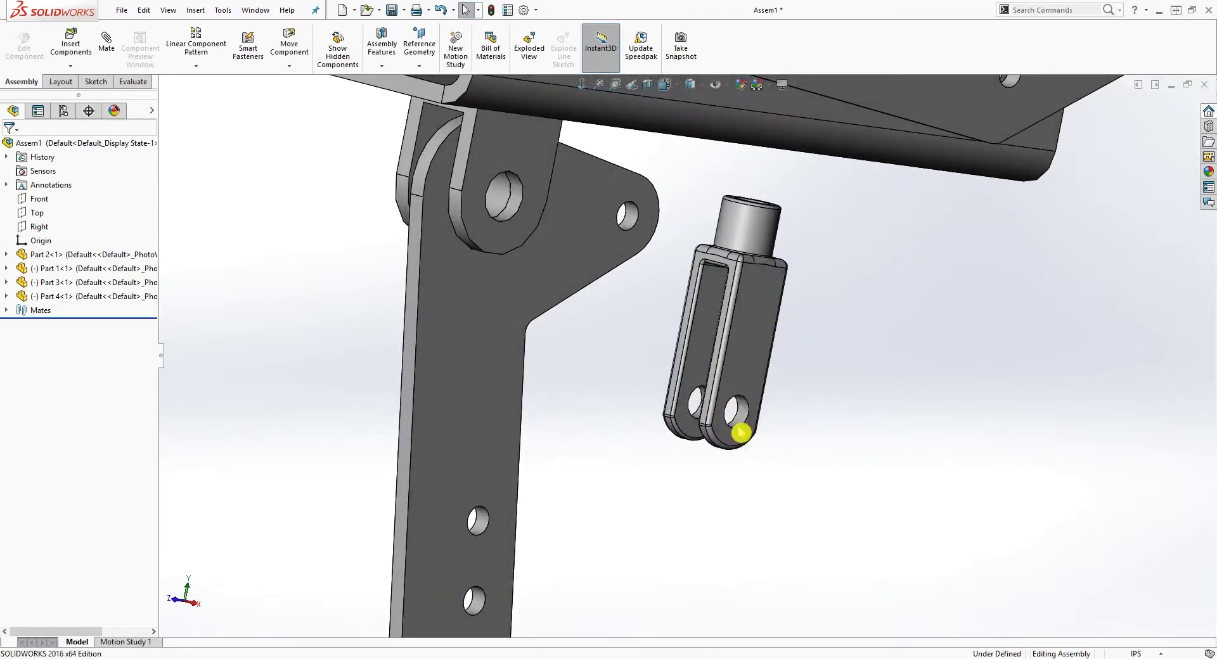
pyautogui.click(633, 219)
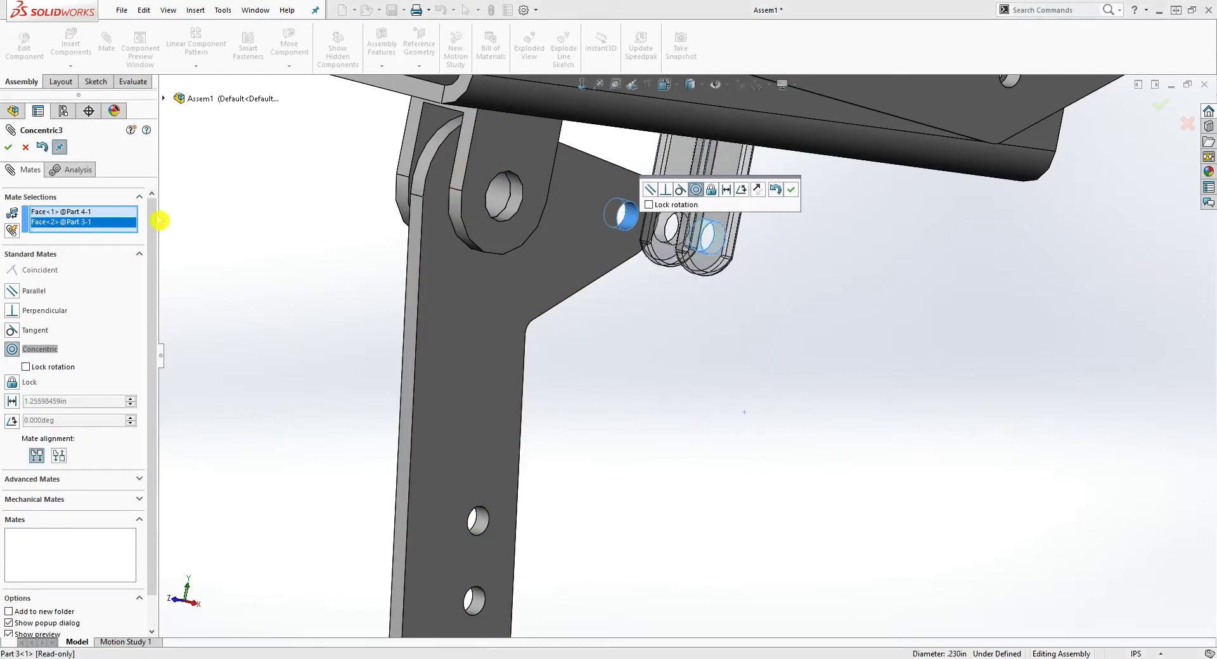
pyautogui.click(11, 148)
pyautogui.moveTo(720, 394); pyautogui.dragTo(688, 400, button='middle')
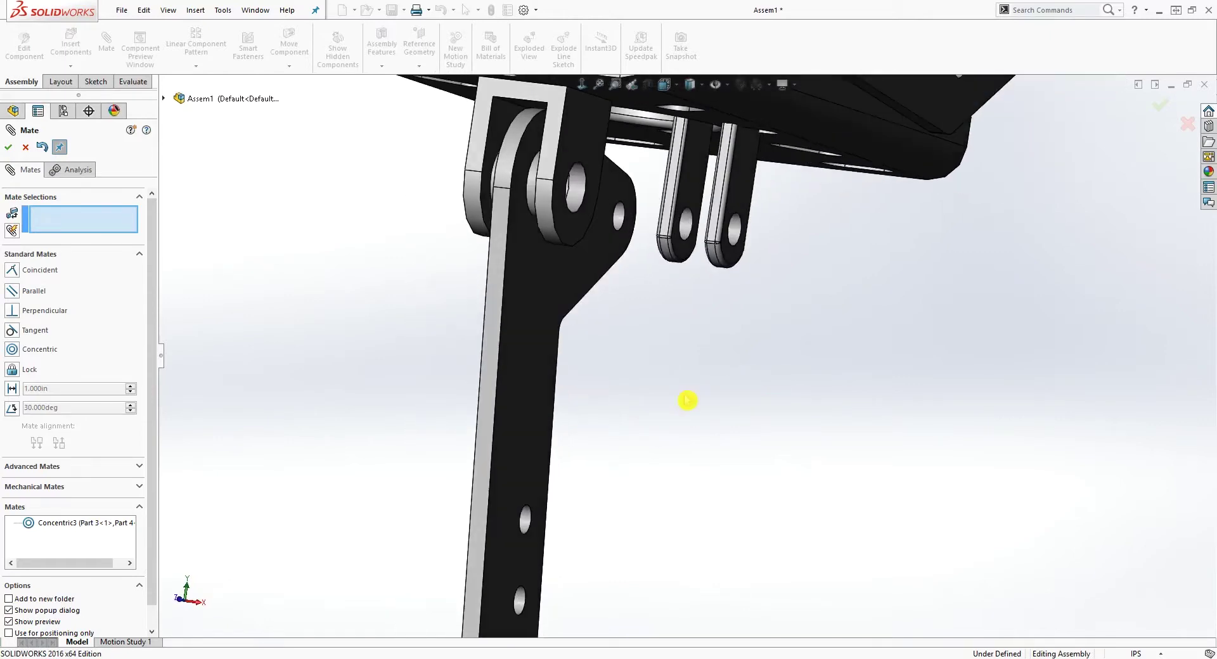
pyautogui.scroll(-1, 152, 437)
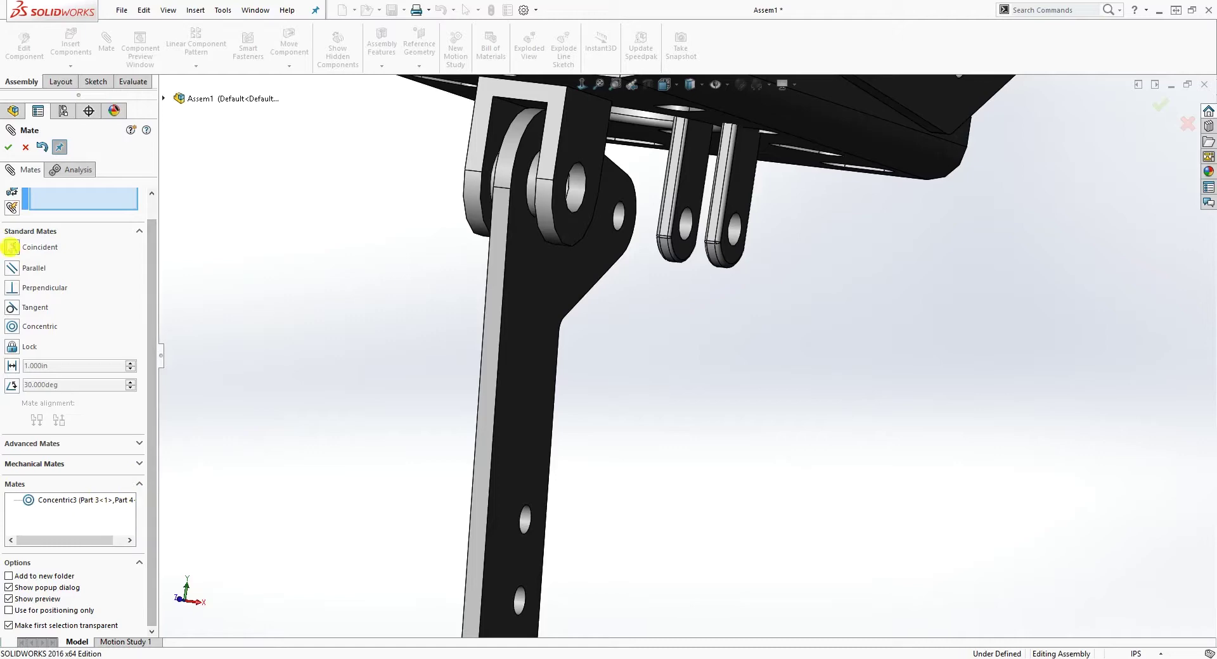
pyautogui.click(9, 147)
# Step: Start a centered Width mate and choose the two outer faces of Part 4's fork as the width references
pyautogui.click(127, 268)
pyautogui.click(192, 272)
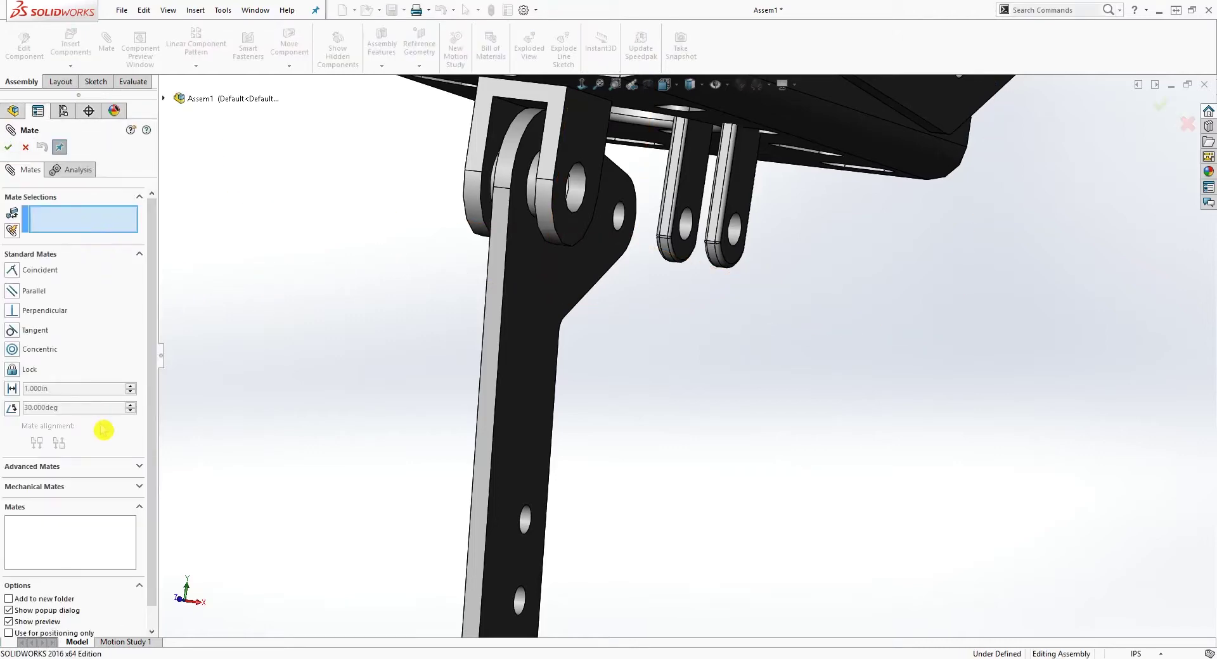
pyautogui.scroll(-1, 150, 522)
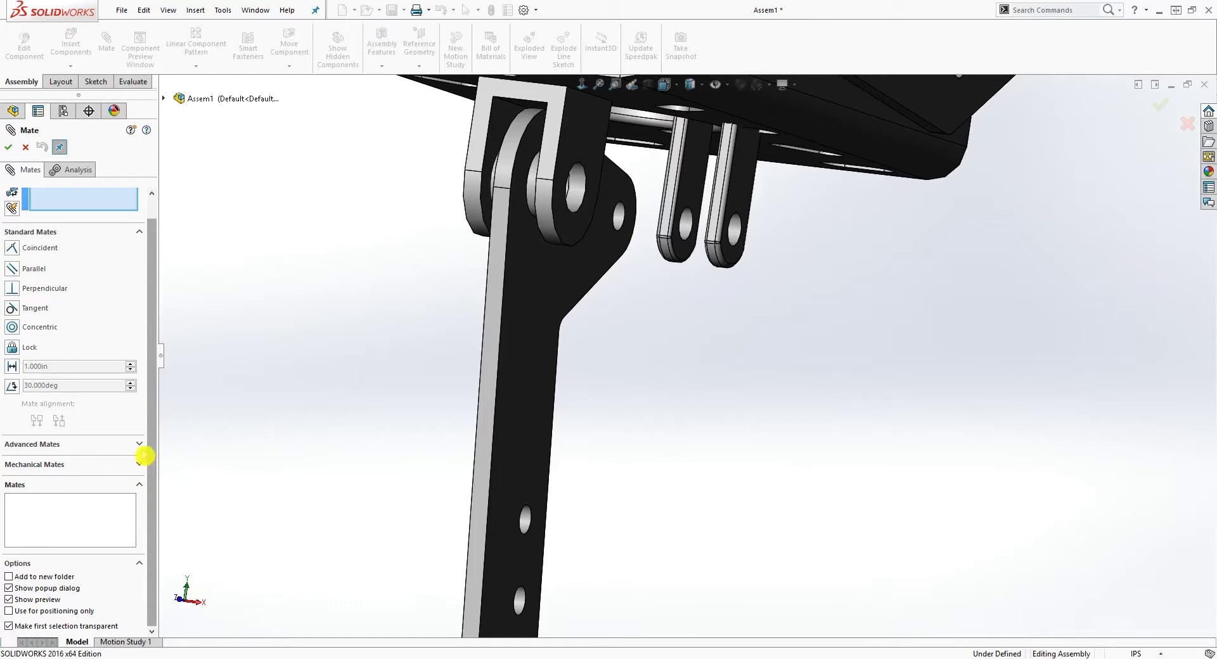
pyautogui.click(142, 449)
pyautogui.click(13, 325)
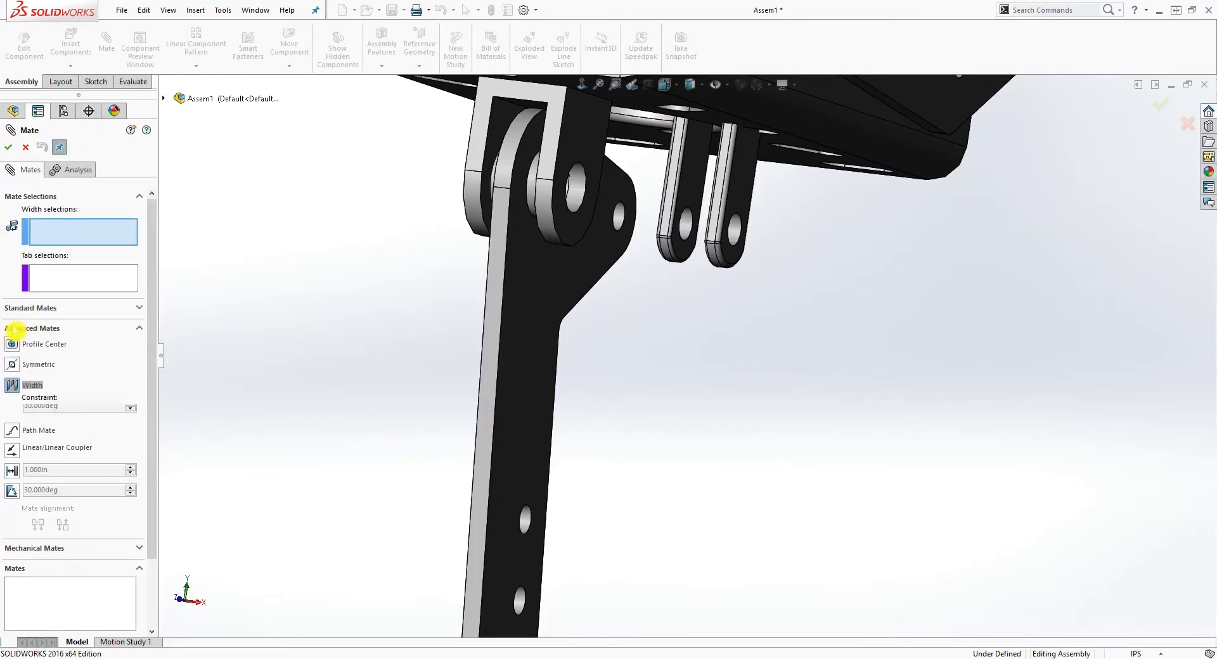
pyautogui.moveTo(736, 256); pyautogui.dragTo(796, 229, button='middle')
pyautogui.click(734, 211)
pyautogui.click(721, 170)
# Step: Choose Part 3's two flat side faces as the tab references and complete the Width mate with Part 4
pyautogui.moveTo(720, 170); pyautogui.dragTo(878, 360, button='middle')
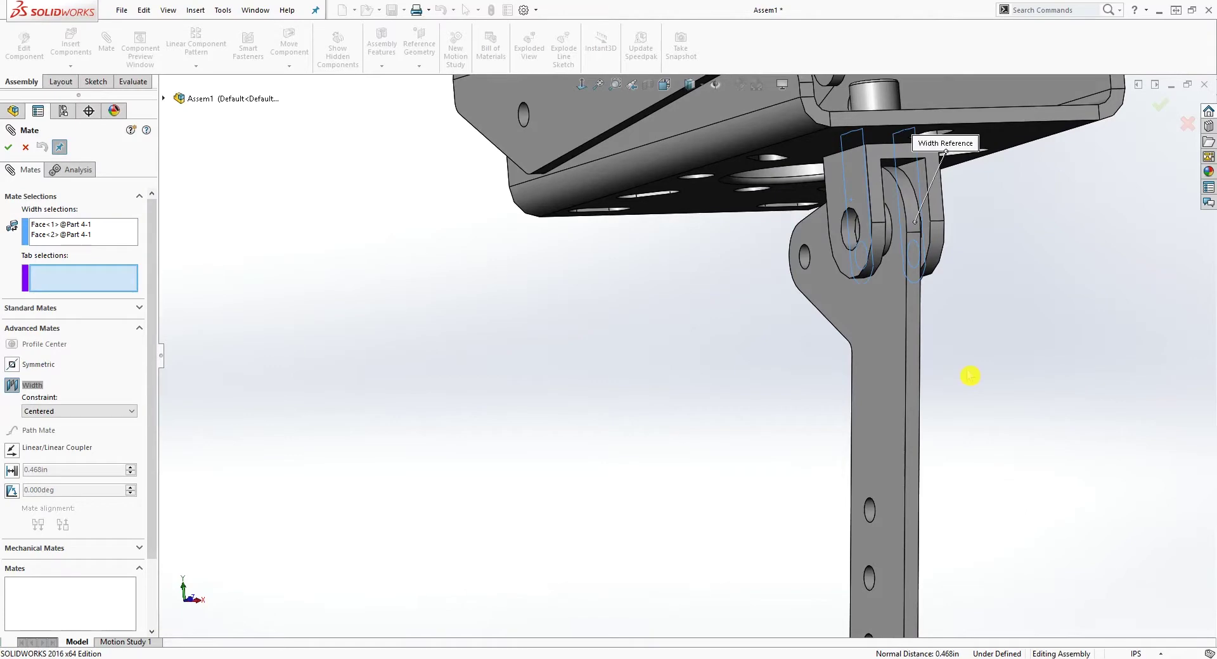
pyautogui.moveTo(969, 375); pyautogui.dragTo(900, 368, button='middle')
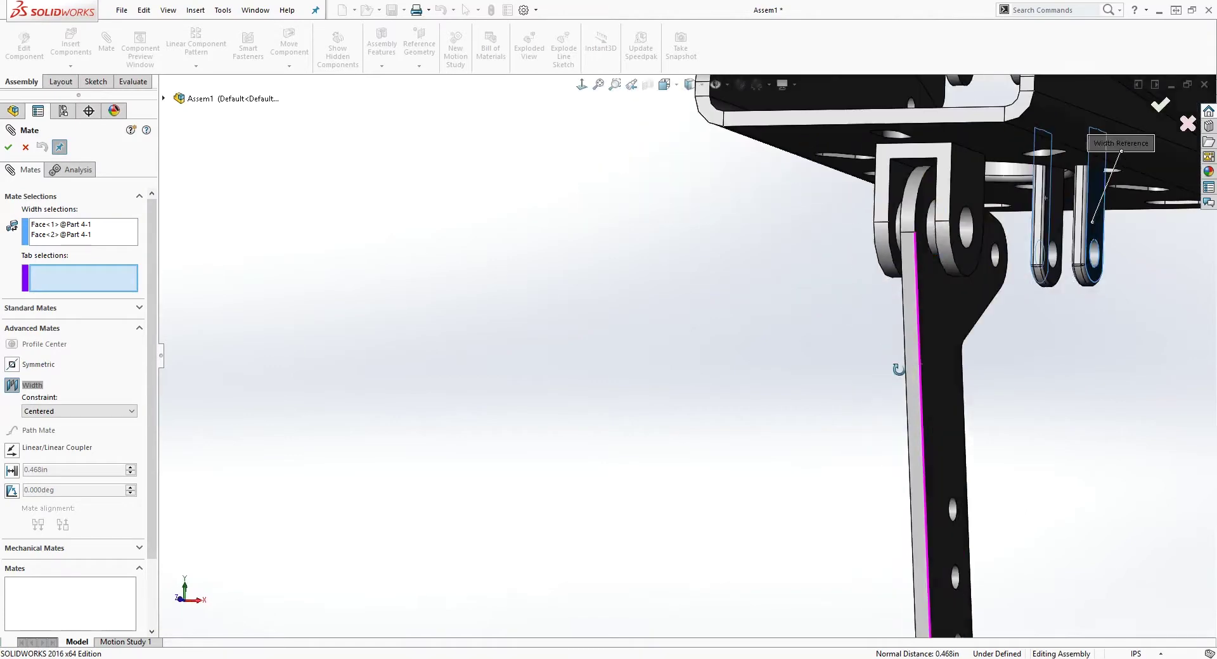
pyautogui.click(956, 321)
pyautogui.moveTo(1005, 375); pyautogui.dragTo(1084, 396, button='middle')
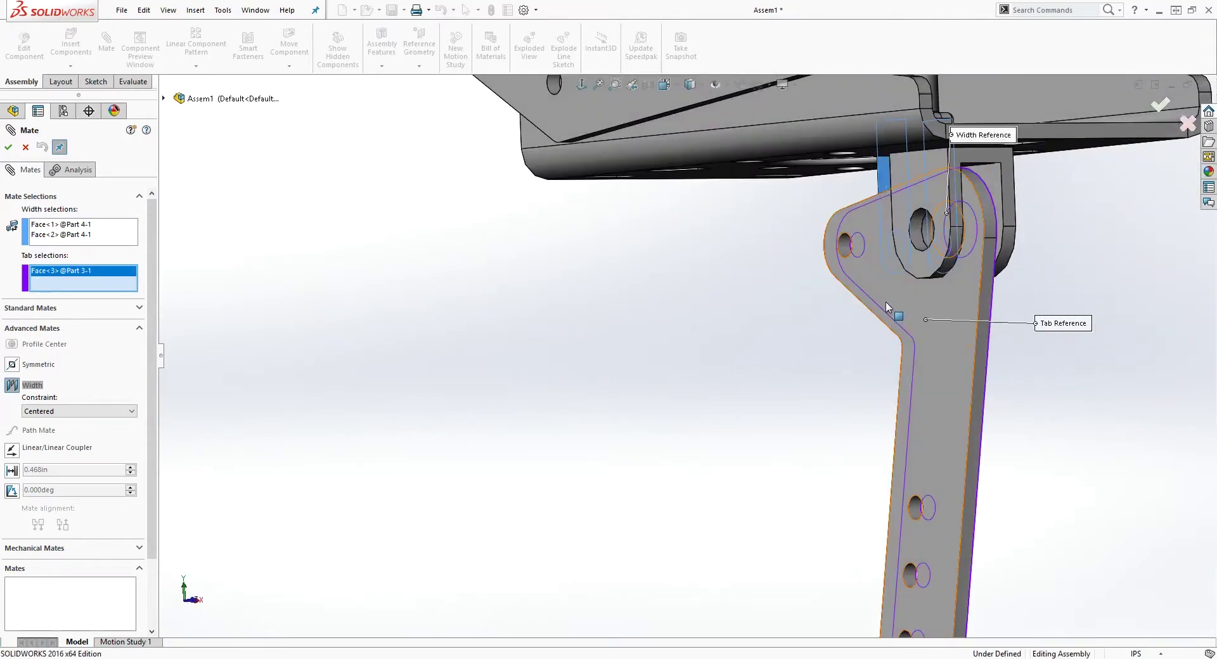
pyautogui.click(815, 353)
pyautogui.moveTo(816, 353); pyautogui.dragTo(684, 347, button='middle')
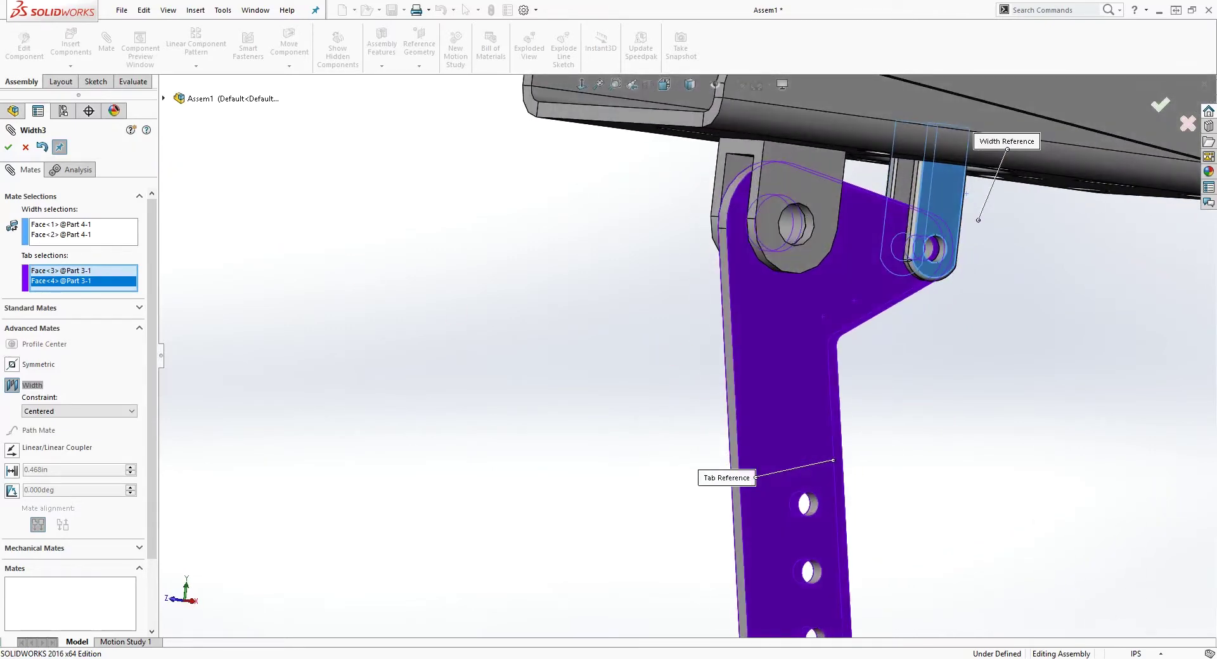
pyautogui.click(10, 150)
pyautogui.click(10, 150)
# Step: Insert Part 5 from the Desktop and place it beside the long arm of Part 3
pyautogui.scroll(6, 691, 363)
pyautogui.moveTo(724, 381); pyautogui.dragTo(606, 367, button='middle')
pyautogui.scroll(-4, 737, 326)
pyautogui.moveTo(737, 326); pyautogui.dragTo(776, 294, button='middle')
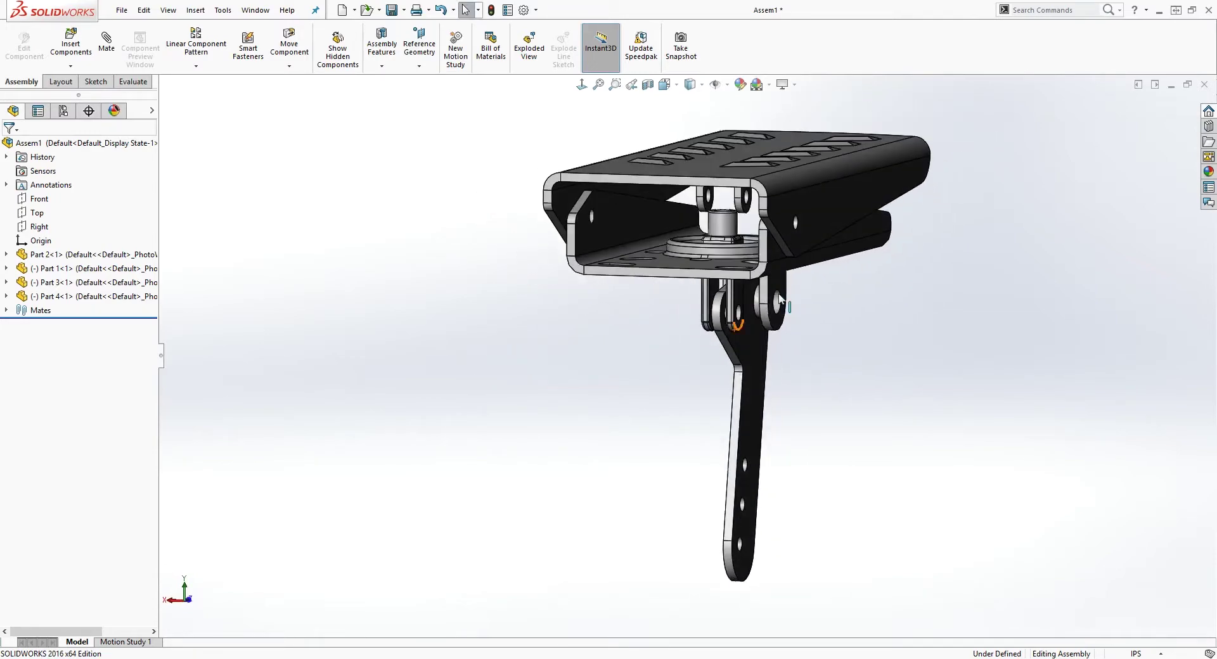
pyautogui.scroll(-1, 776, 299)
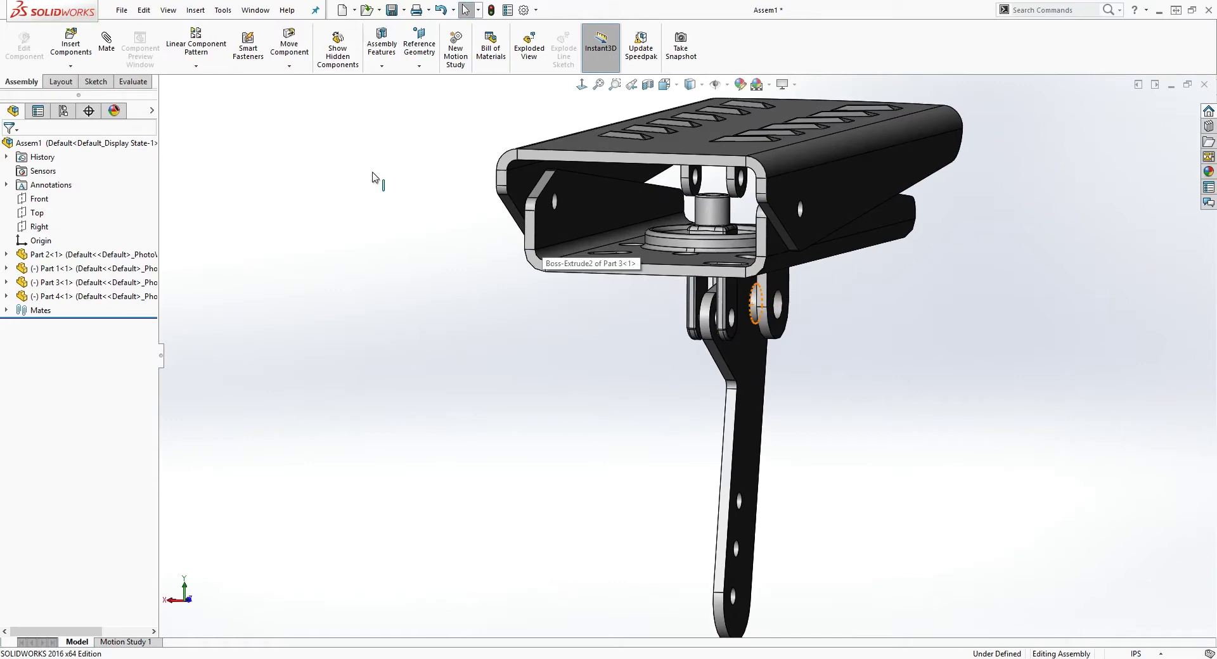
pyautogui.click(71, 46)
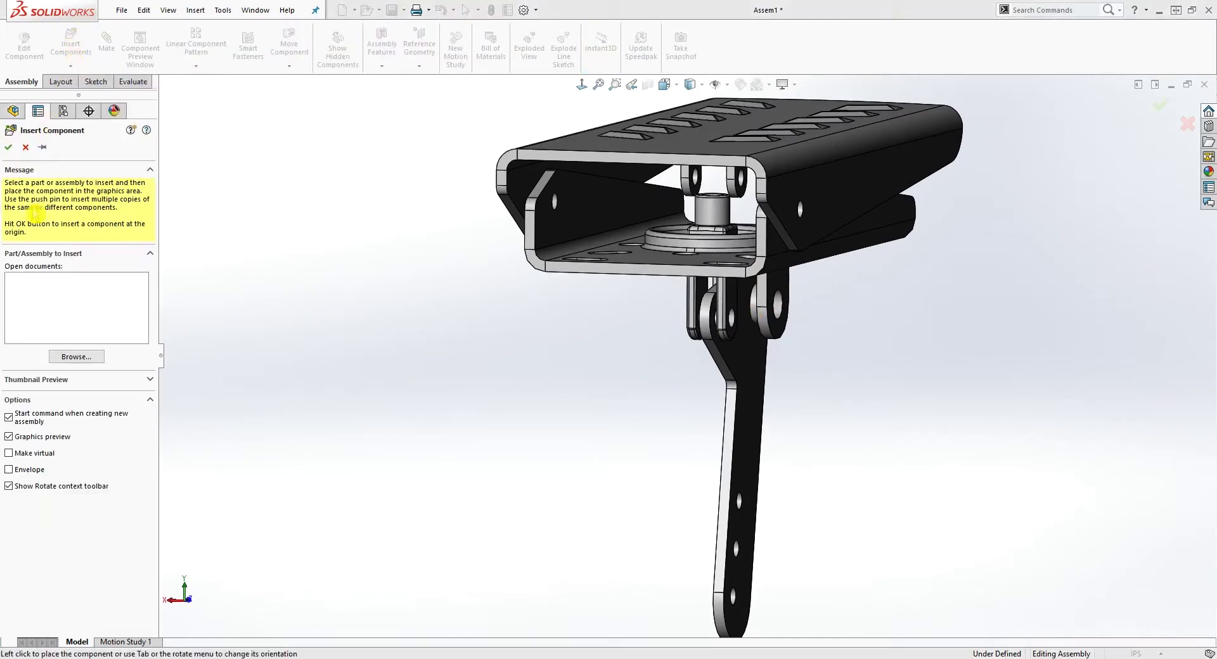
pyautogui.click(76, 356)
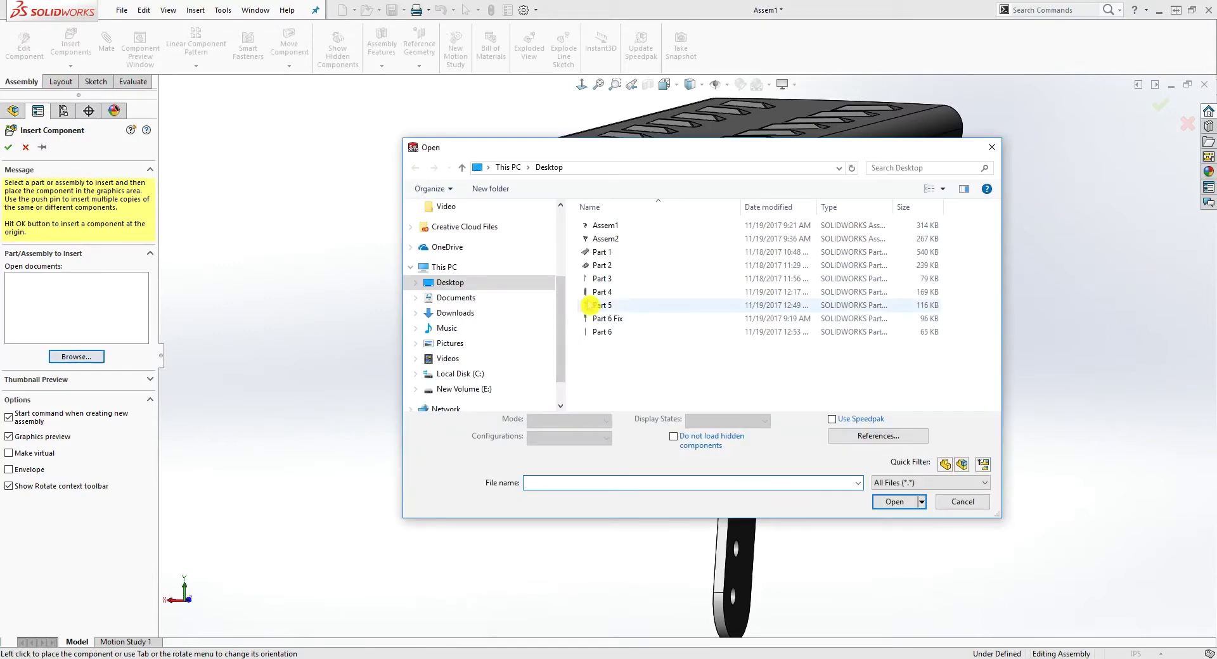
pyautogui.click(601, 307)
pyautogui.click(892, 499)
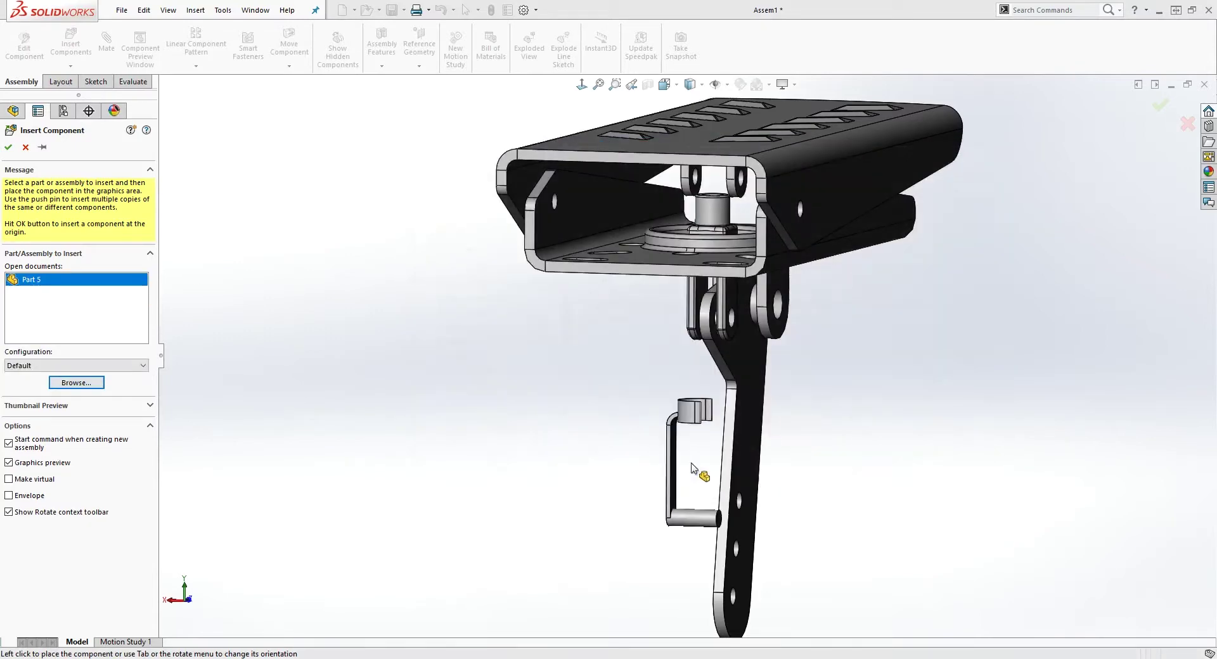
pyautogui.click(808, 426)
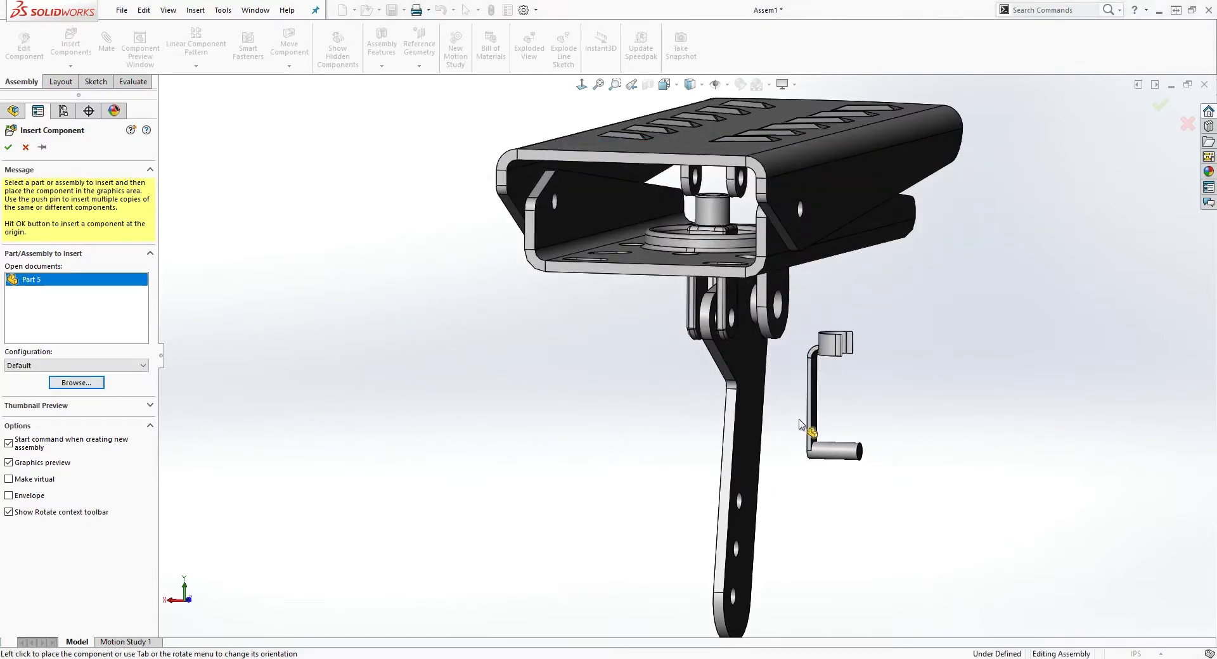
# Step: Rotate Part 5 so that its pin and clip point toward the long arm of Part 3
pyautogui.moveTo(565, 421); pyautogui.dragTo(693, 421, button='middle')
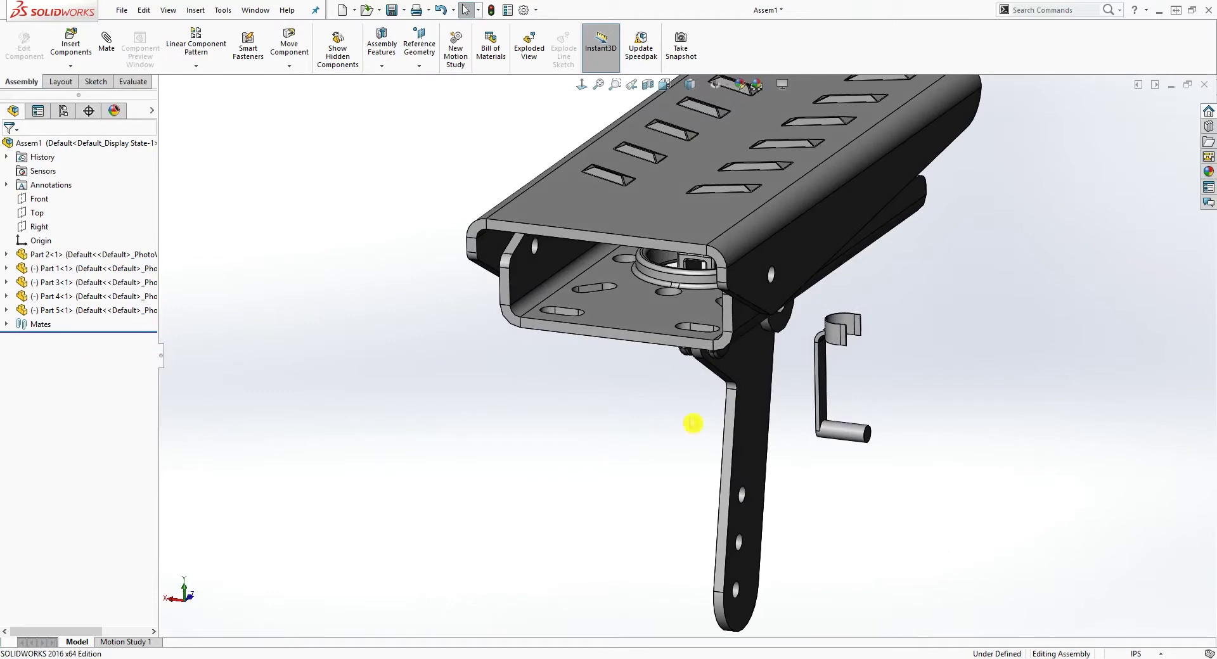
pyautogui.moveTo(826, 403); pyautogui.dragTo(1094, 516)
pyautogui.moveTo(862, 531); pyautogui.dragTo(854, 471, button='middle')
pyautogui.scroll(-1, 853, 471)
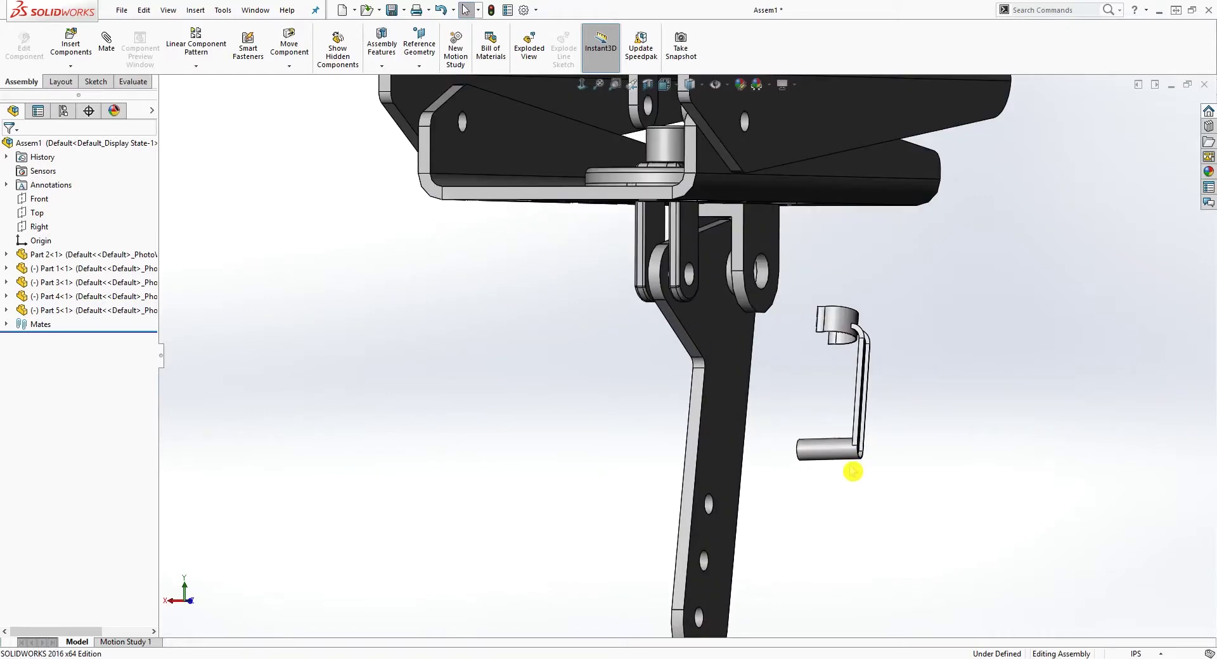
# Step: Add a Concentric mate between Part 5's cylindrical pin and the hole in Part 4's fork
pyautogui.click(852, 471)
pyautogui.click(915, 476)
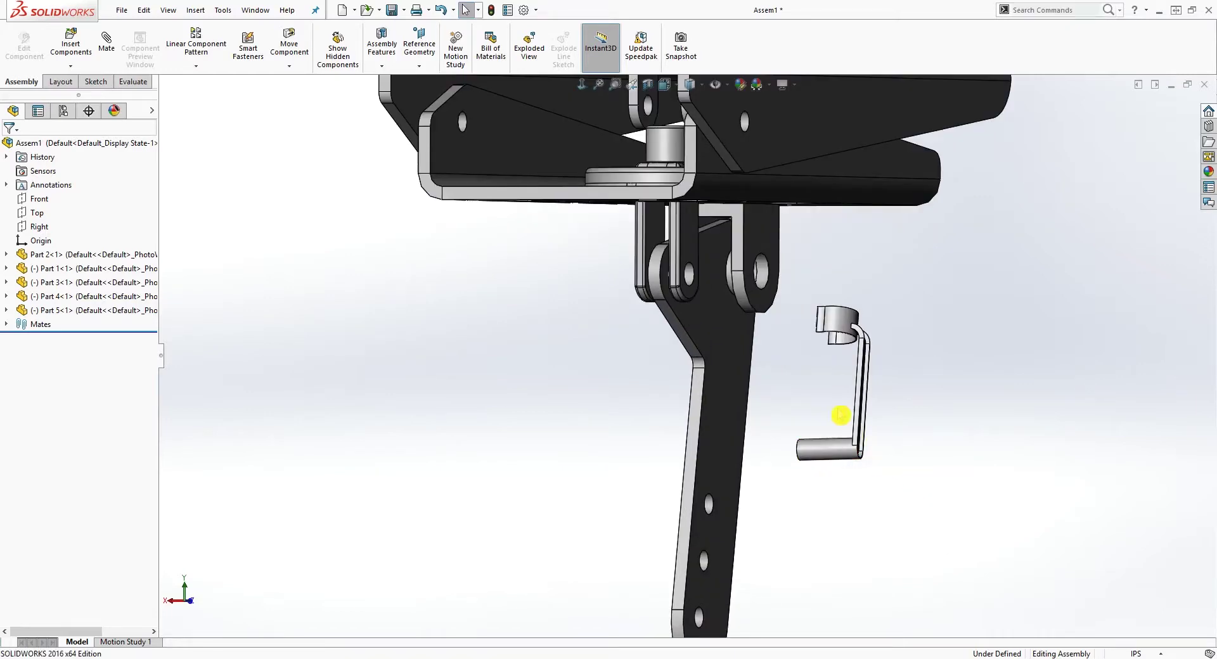
pyautogui.click(835, 455)
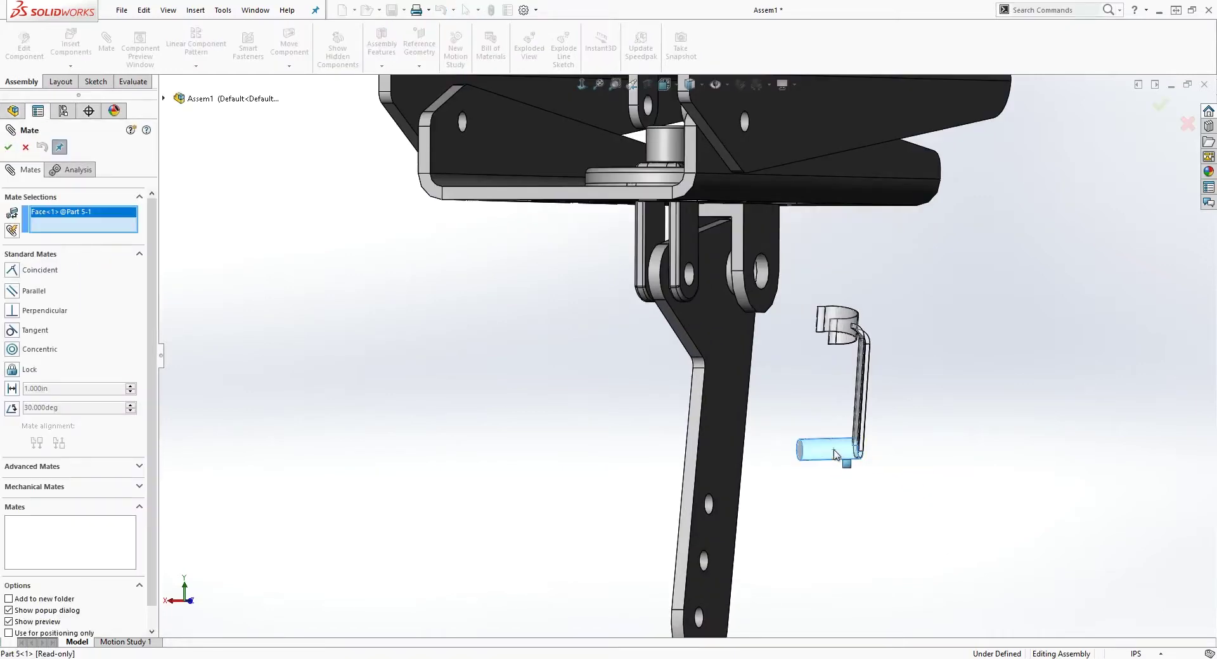
pyautogui.click(689, 277)
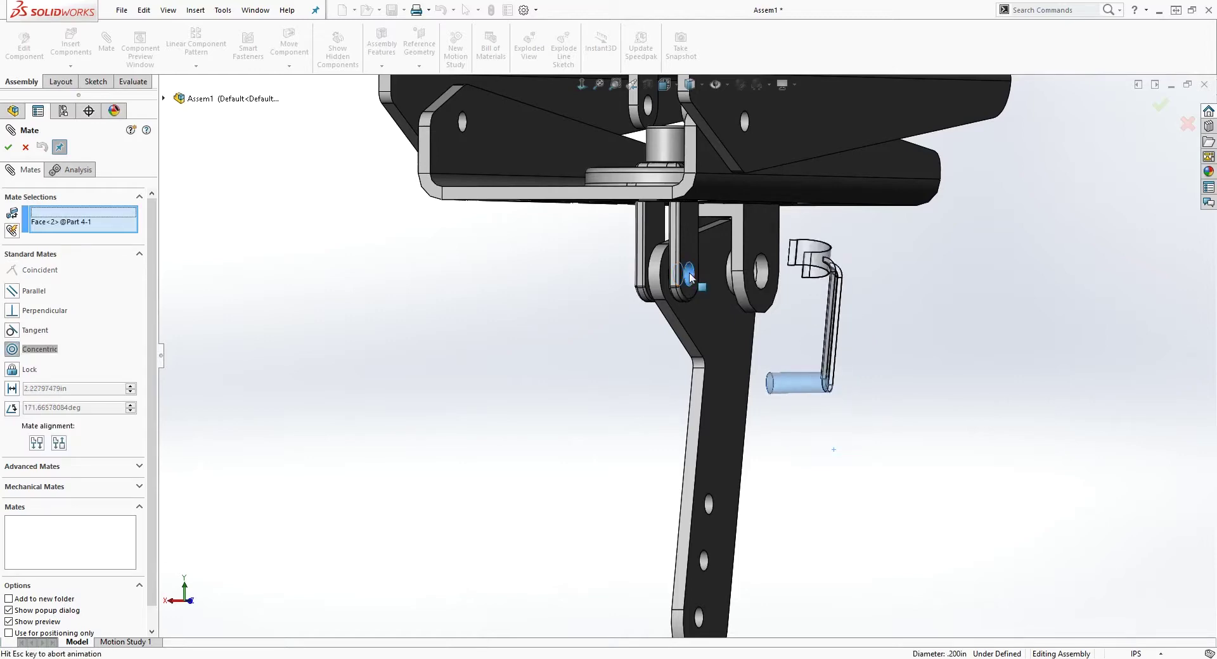
pyautogui.click(9, 147)
# Step: Mate the curved face of Part 5's clip Concentric with Part 4's cylindrical post and finish mating
pyautogui.scroll(3, 678, 348)
pyautogui.moveTo(693, 386); pyautogui.dragTo(620, 339, button='middle')
pyautogui.scroll(-5, 675, 223)
pyautogui.moveTo(699, 218); pyautogui.dragTo(627, 229, button='middle')
pyautogui.scroll(-5, 624, 225)
pyautogui.click(624, 221)
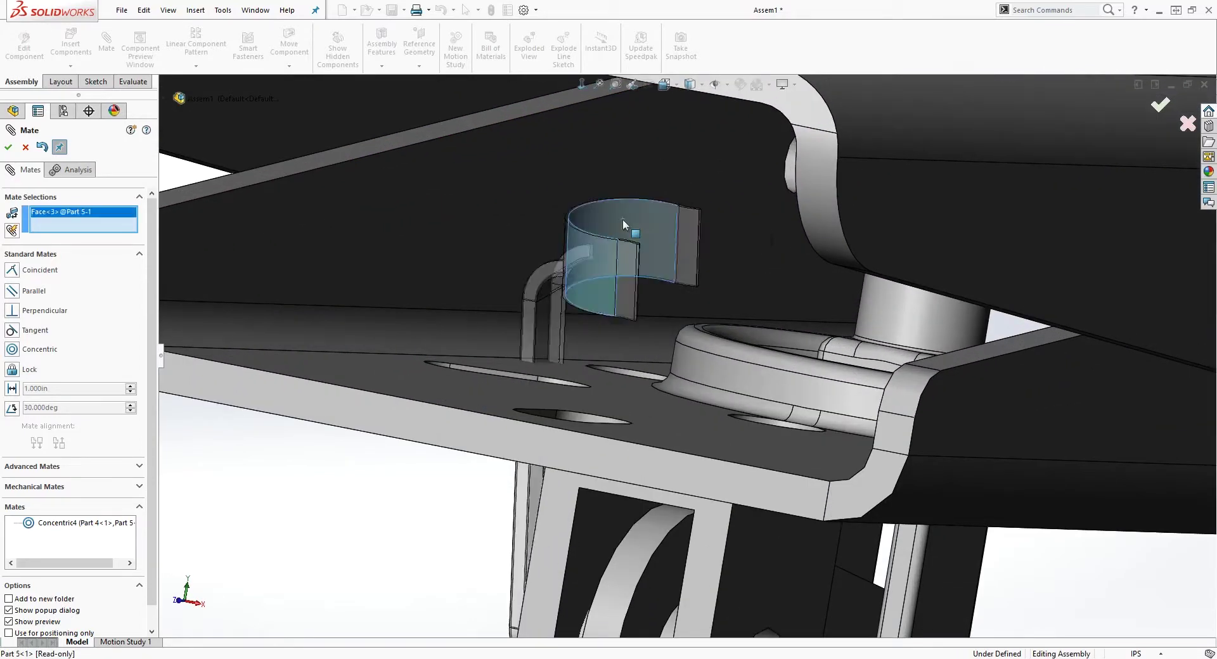
pyautogui.moveTo(751, 296); pyautogui.dragTo(992, 287, button='middle')
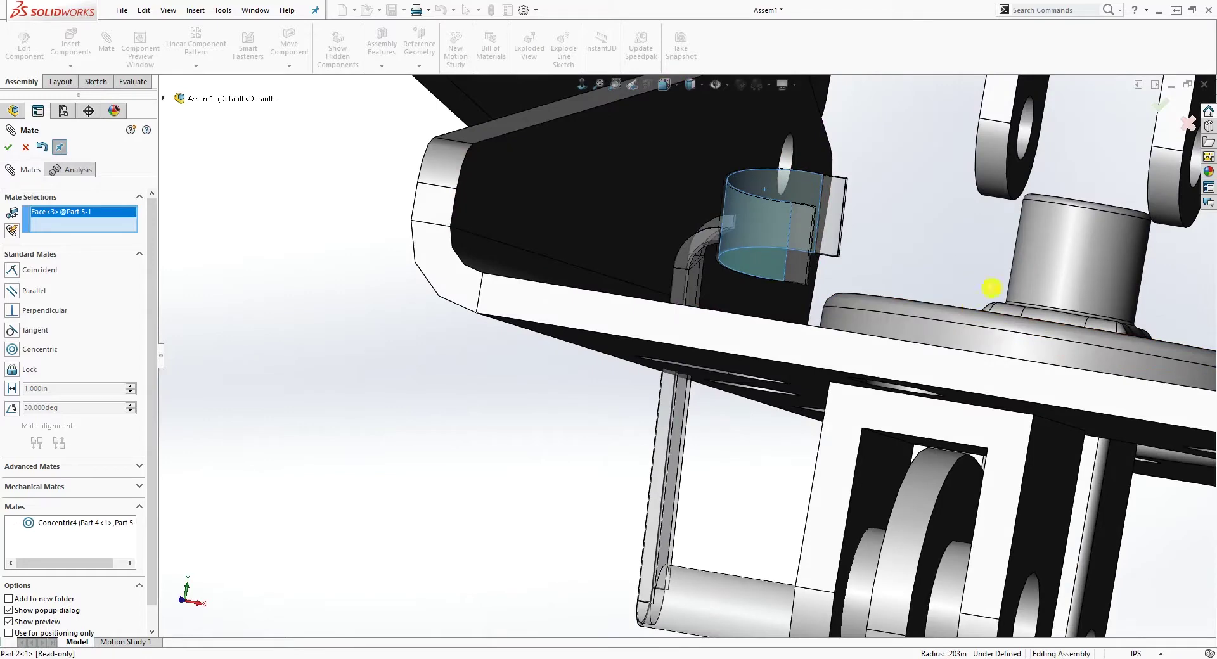
pyautogui.click(1047, 258)
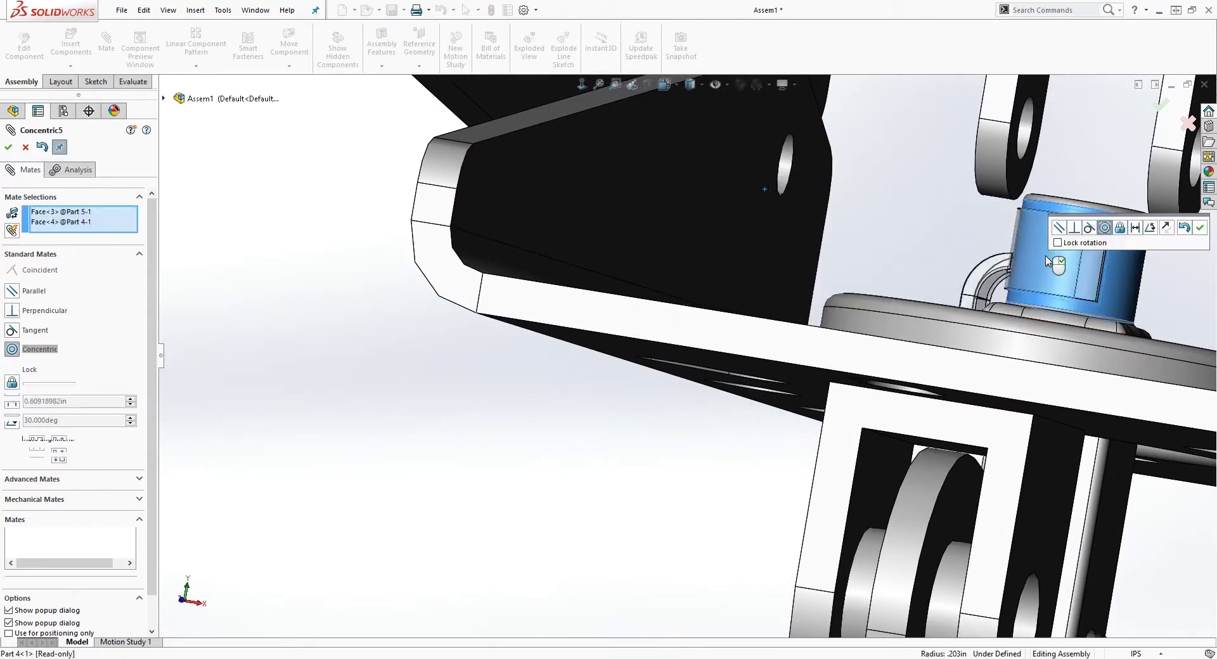
pyautogui.click(124, 372)
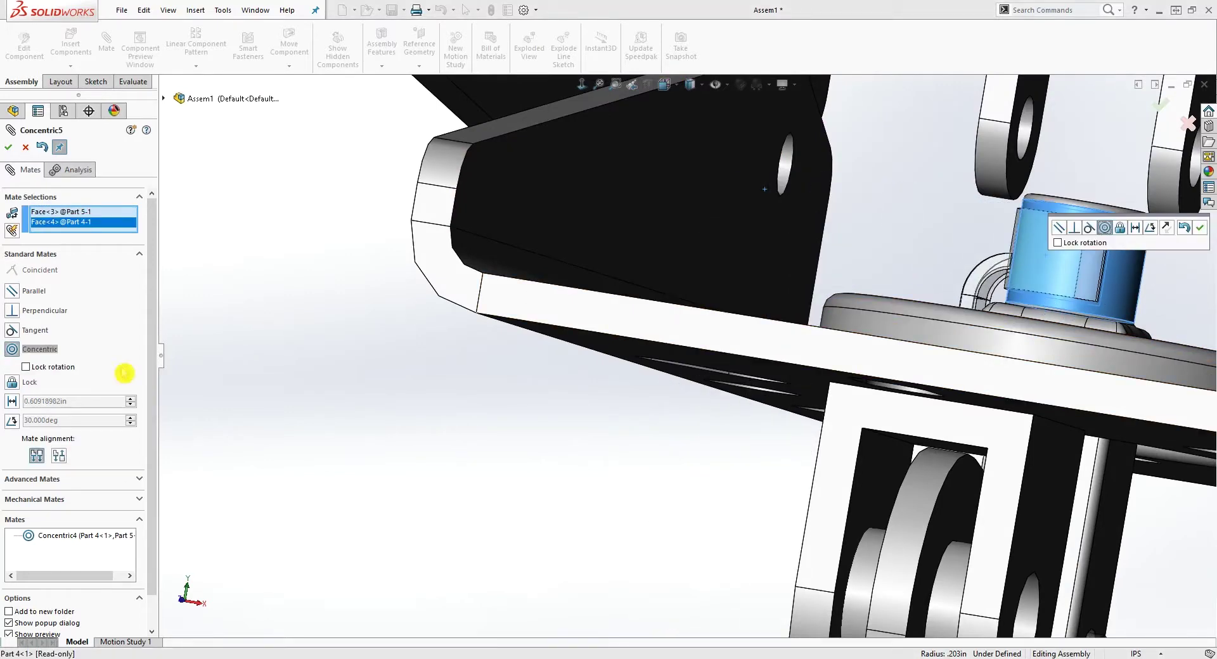
pyautogui.click(1202, 236)
pyautogui.moveTo(1078, 252); pyautogui.dragTo(1072, 283, button='middle')
pyautogui.scroll(5, 1020, 336)
pyautogui.scroll(-1, 946, 464)
pyautogui.moveTo(947, 464); pyautogui.dragTo(891, 465, button='middle')
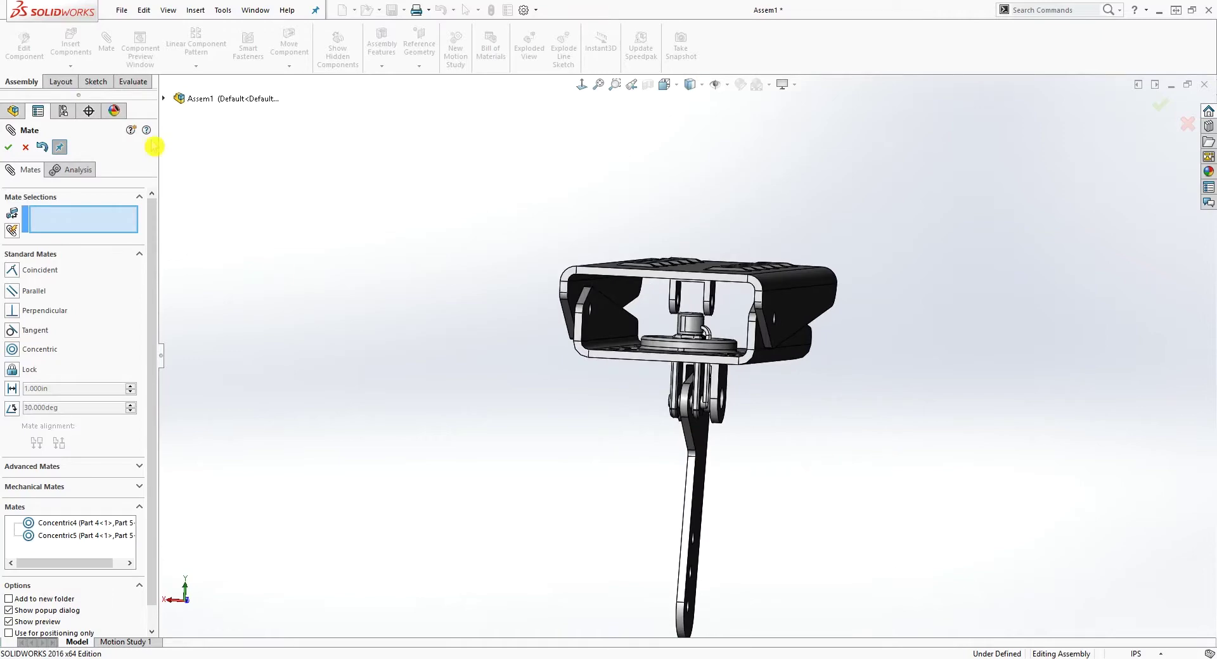
pyautogui.click(9, 151)
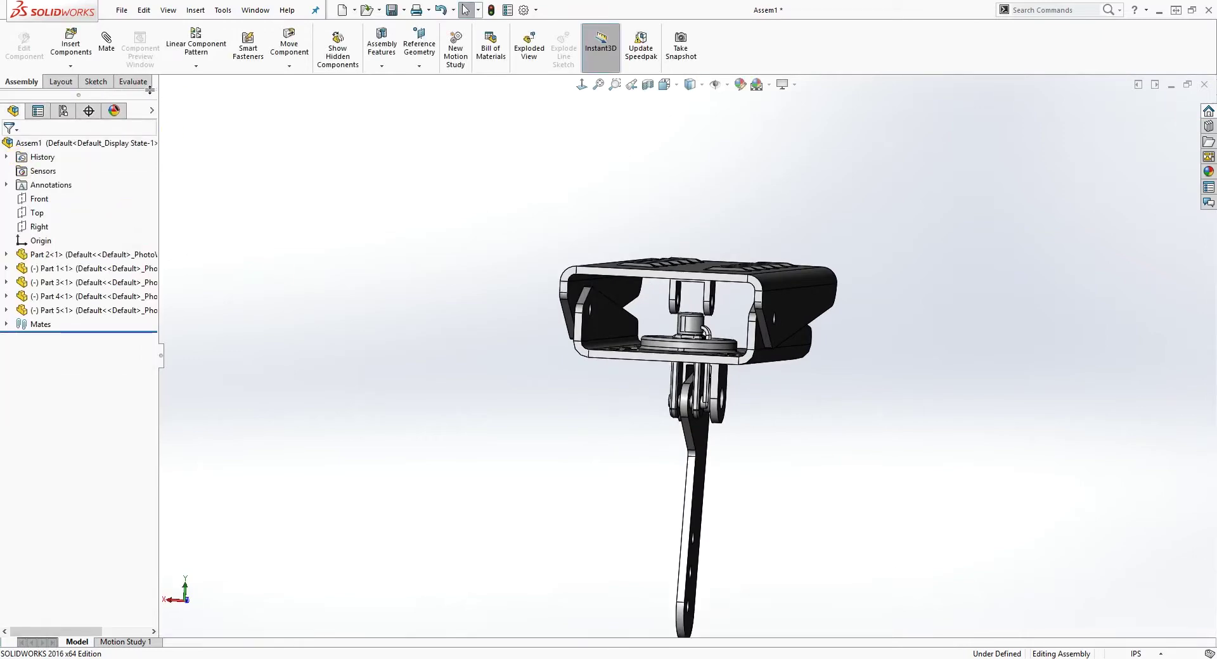
# Step: Insert Part 6 from the Desktop and place it beside Part 3, below the edge of Part 2
pyautogui.click(70, 48)
pyautogui.click(77, 357)
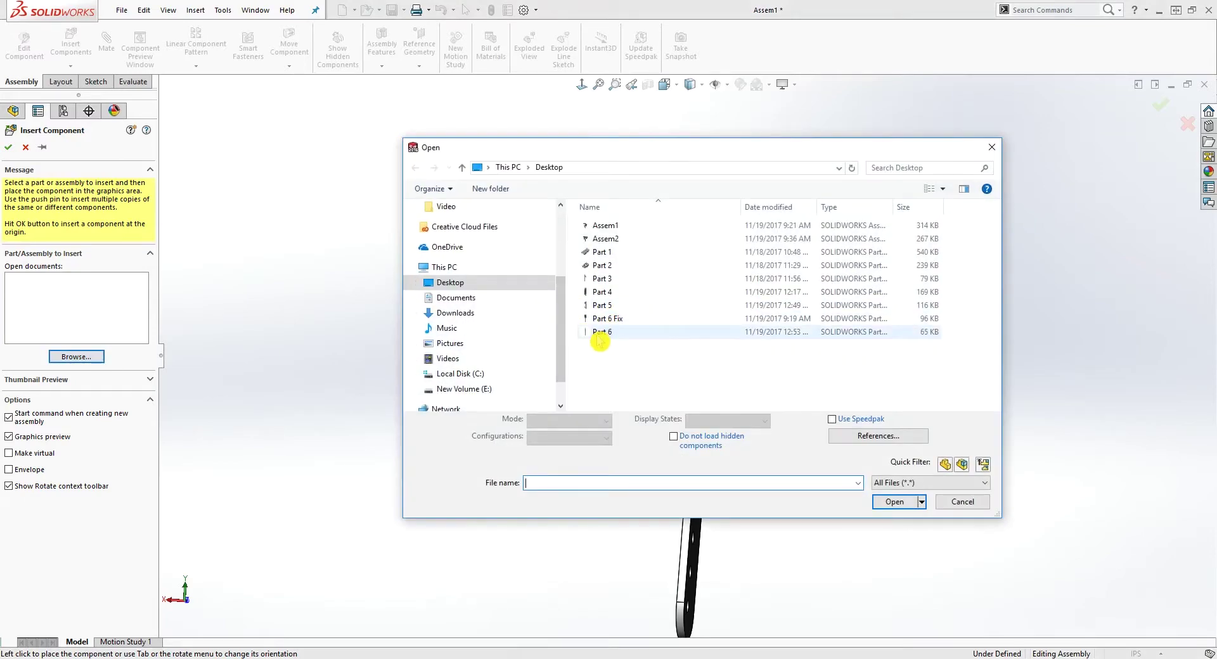
pyautogui.click(599, 332)
pyautogui.click(885, 501)
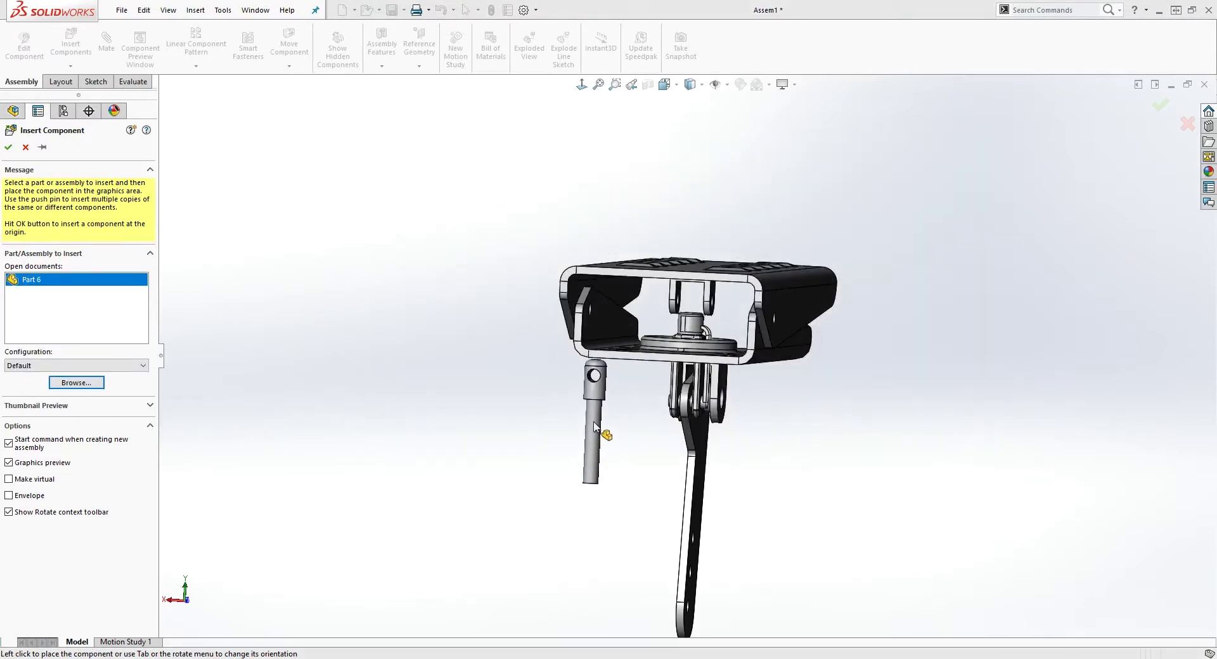
pyautogui.click(605, 431)
# Step: Swing Part 1 upward away from Part 2 to give open access to the bore in Part 4's post
pyautogui.scroll(4, 697, 433)
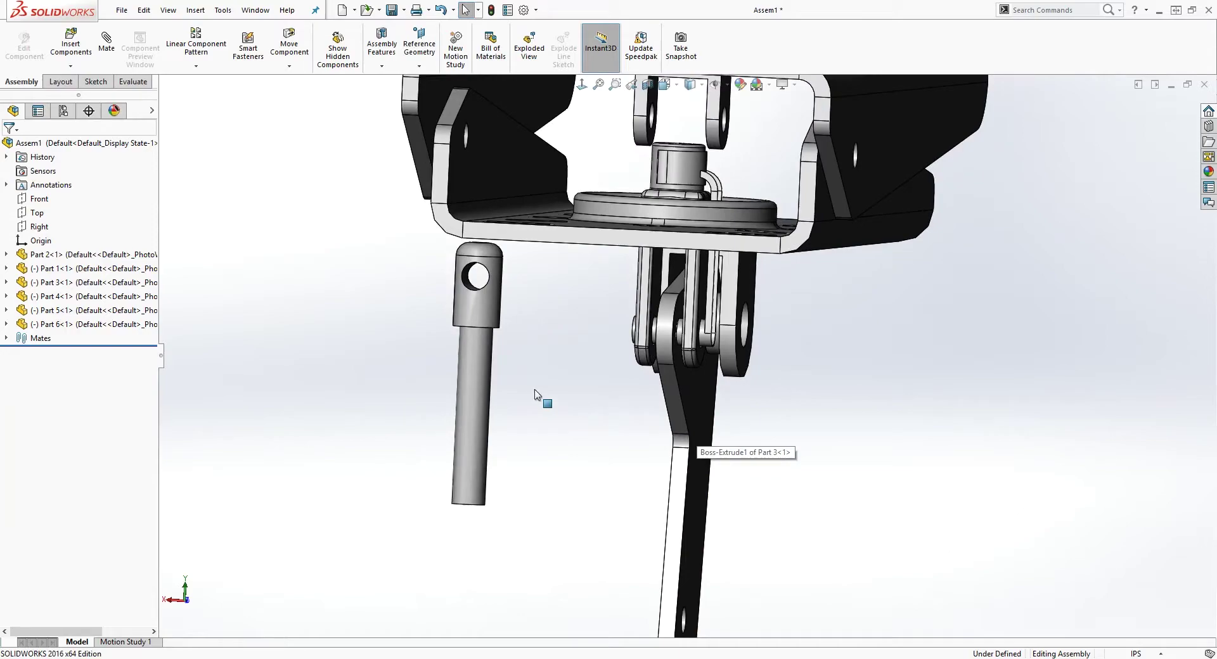
pyautogui.click(468, 386)
pyautogui.scroll(3, 589, 411)
pyautogui.scroll(-3, 739, 317)
pyautogui.moveTo(706, 326); pyautogui.dragTo(682, 346, button='middle')
pyautogui.scroll(4, 640, 216)
pyautogui.moveTo(639, 295)
pyautogui.mouseDown(button='middle')
pyautogui.moveTo(645, 309)
pyautogui.moveTo(632, 281)
pyautogui.moveTo(641, 306)
pyautogui.mouseUp(button='middle')
pyautogui.moveTo(642, 306); pyautogui.dragTo(649, 285)
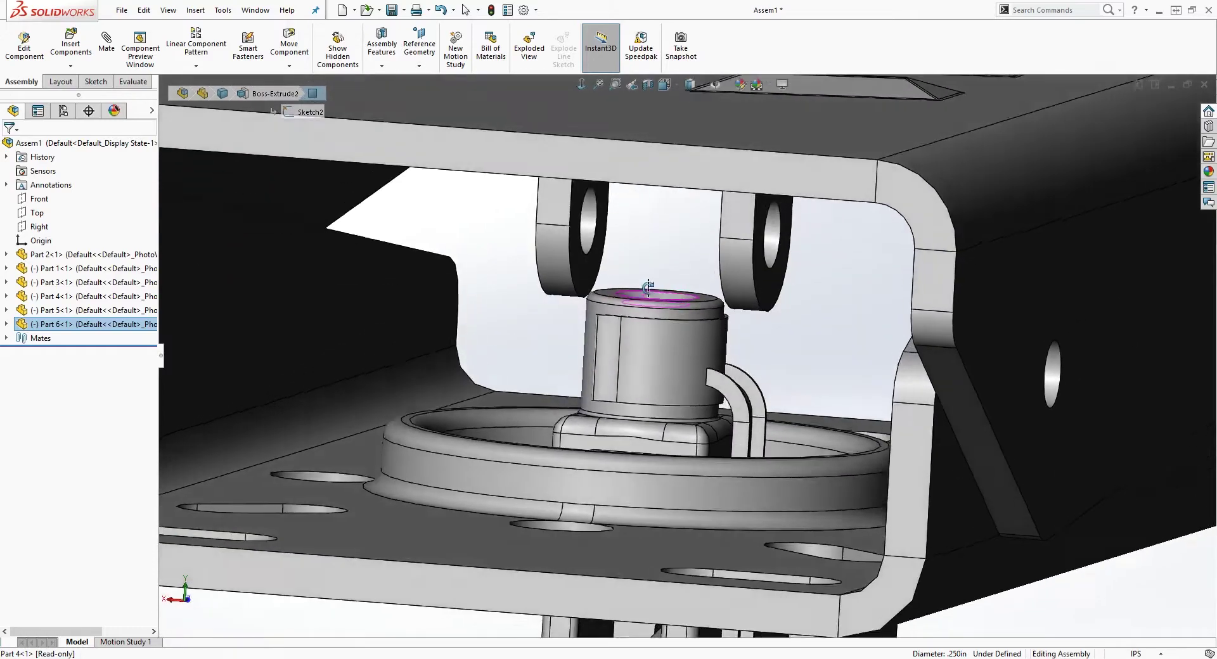
pyautogui.moveTo(649, 285); pyautogui.dragTo(658, 329, button='middle')
pyautogui.scroll(6, 659, 339)
pyautogui.moveTo(680, 454); pyautogui.dragTo(850, 459, button='middle')
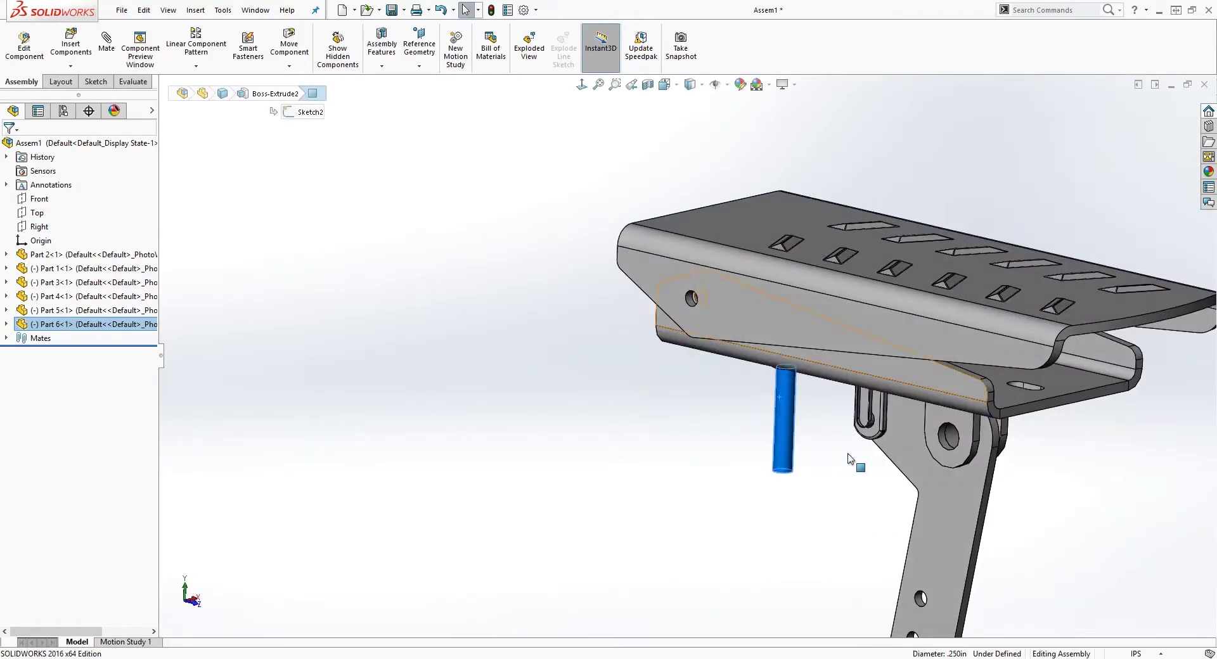
pyautogui.moveTo(846, 321); pyautogui.dragTo(743, 143)
pyautogui.scroll(4, 744, 142)
pyautogui.moveTo(1046, 386); pyautogui.dragTo(876, 410, button='middle')
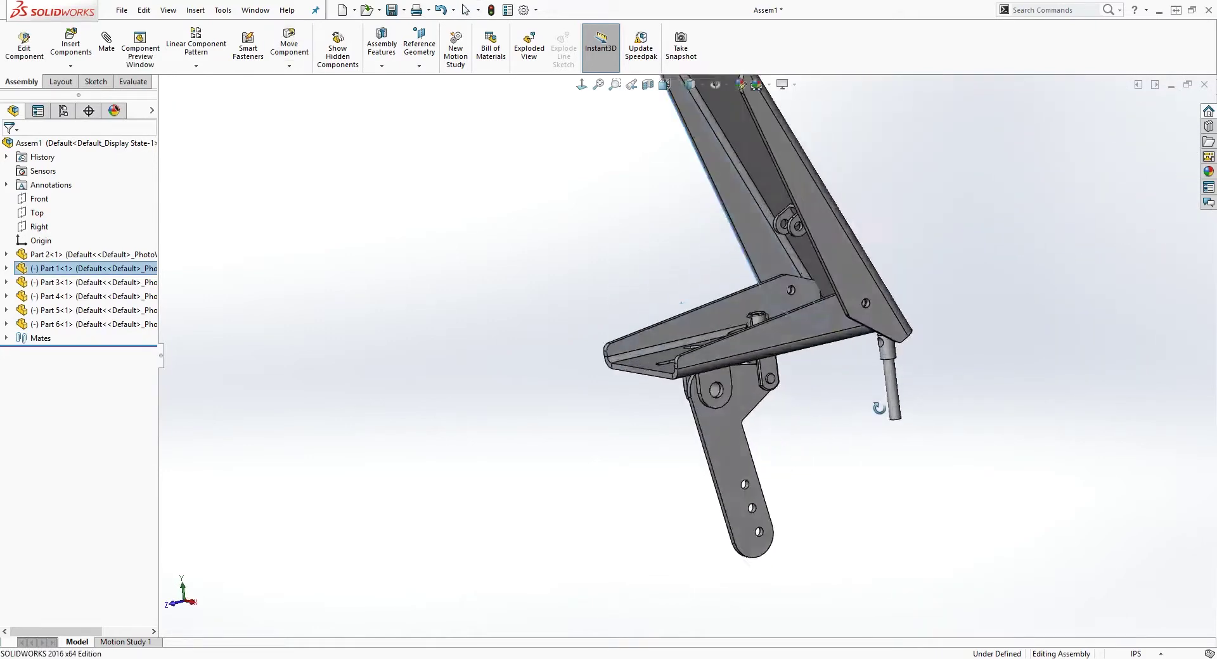
# Step: Add a Concentric mate between Part 6's long shaft and the bore in Part 4's post
pyautogui.scroll(-5, 897, 385)
pyautogui.click(843, 346)
pyautogui.moveTo(843, 346); pyautogui.dragTo(715, 443, button='middle')
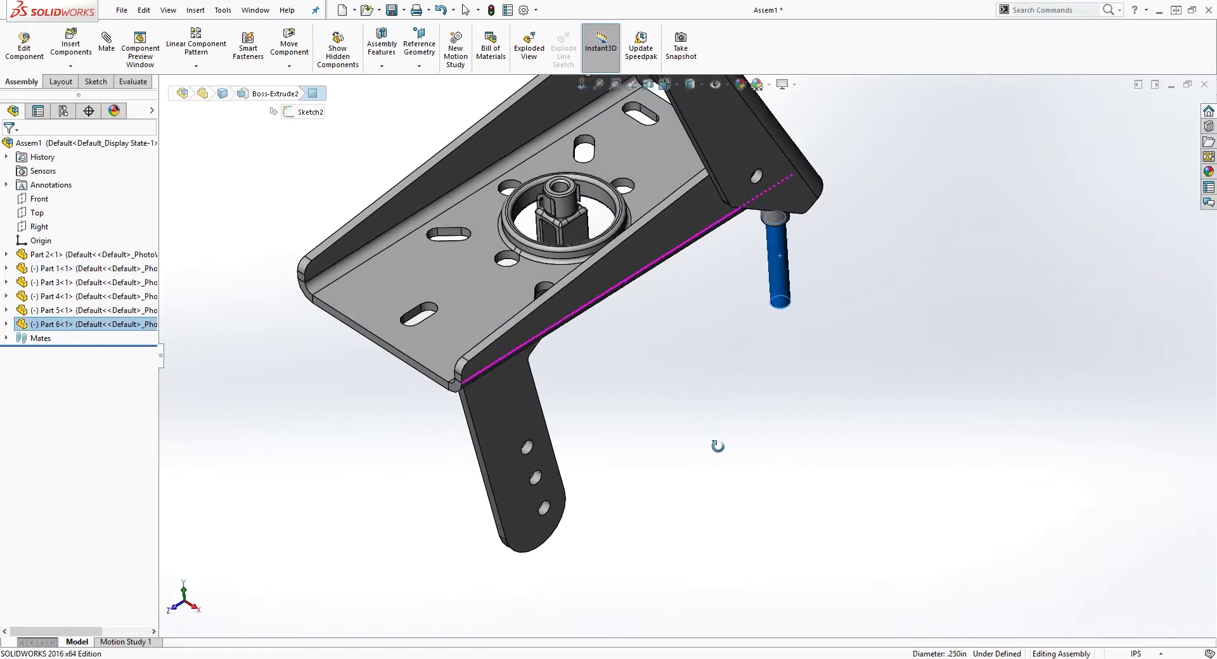
pyautogui.scroll(-5, 558, 181)
pyautogui.keyDown('ctrl'); pyautogui.click(597, 279); pyautogui.keyUp('ctrl')
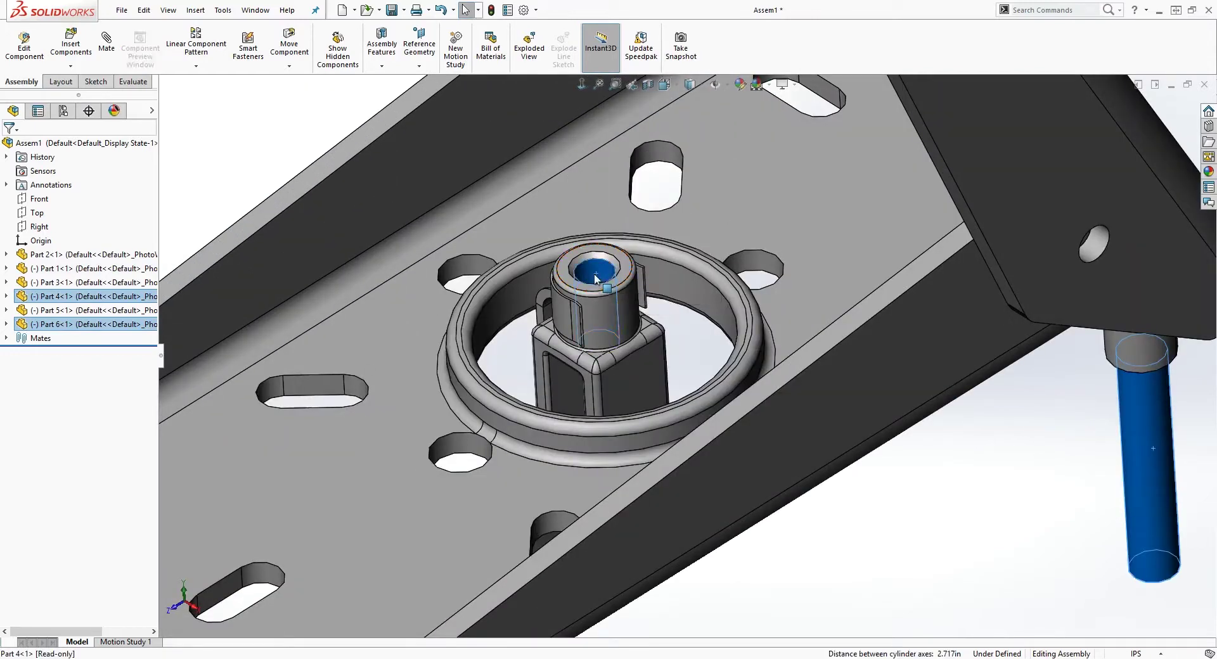
pyautogui.click(108, 43)
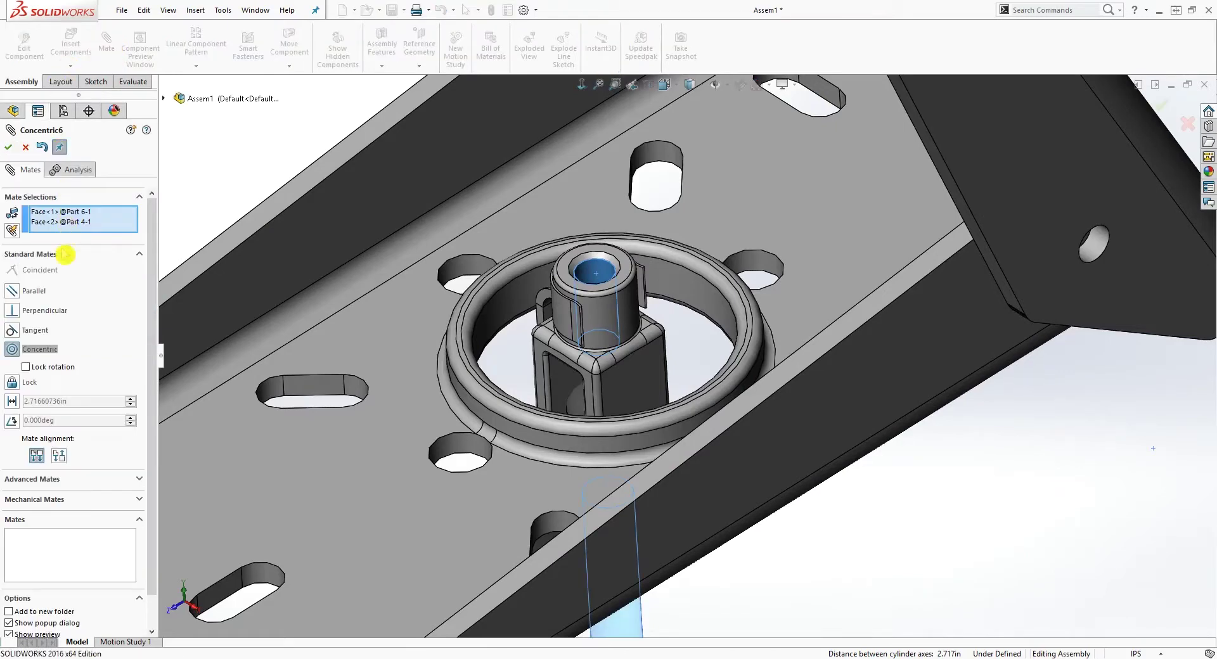
pyautogui.click(11, 147)
# Step: Slide Part 6 up along Part 4's bore until its head stands above the post
pyautogui.scroll(5, 728, 410)
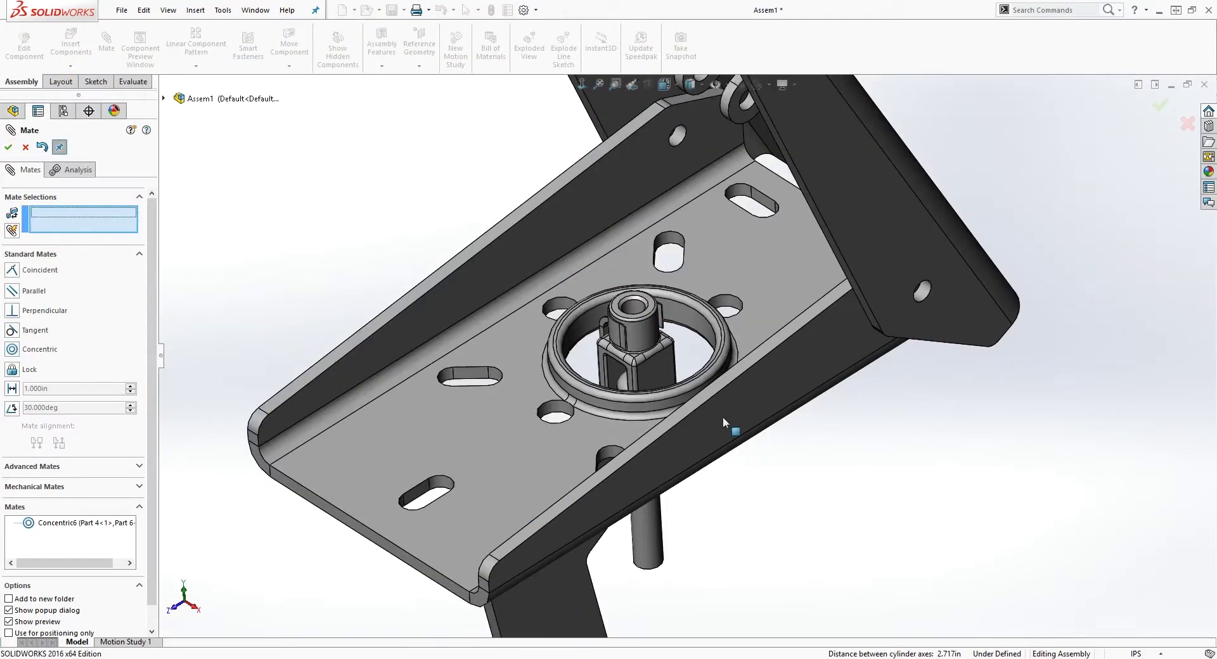
pyautogui.moveTo(728, 409); pyautogui.dragTo(719, 329, button='middle')
pyautogui.moveTo(706, 604); pyautogui.dragTo(675, 389)
pyautogui.moveTo(704, 442); pyautogui.dragTo(878, 478, button='middle')
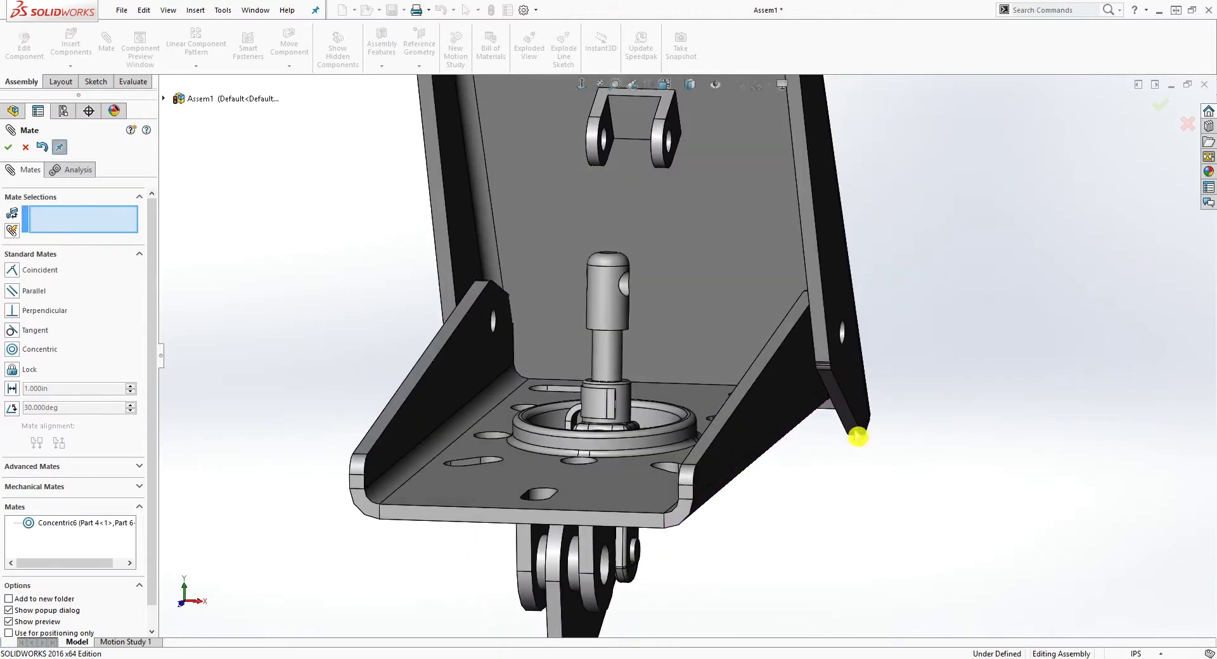
# Step: Mate the cross hole in Part 6's head Concentric with the lug hole under Part 1 and finish mating
pyautogui.scroll(-2, 628, 297)
pyautogui.click(613, 302)
pyautogui.scroll(3, 644, 269)
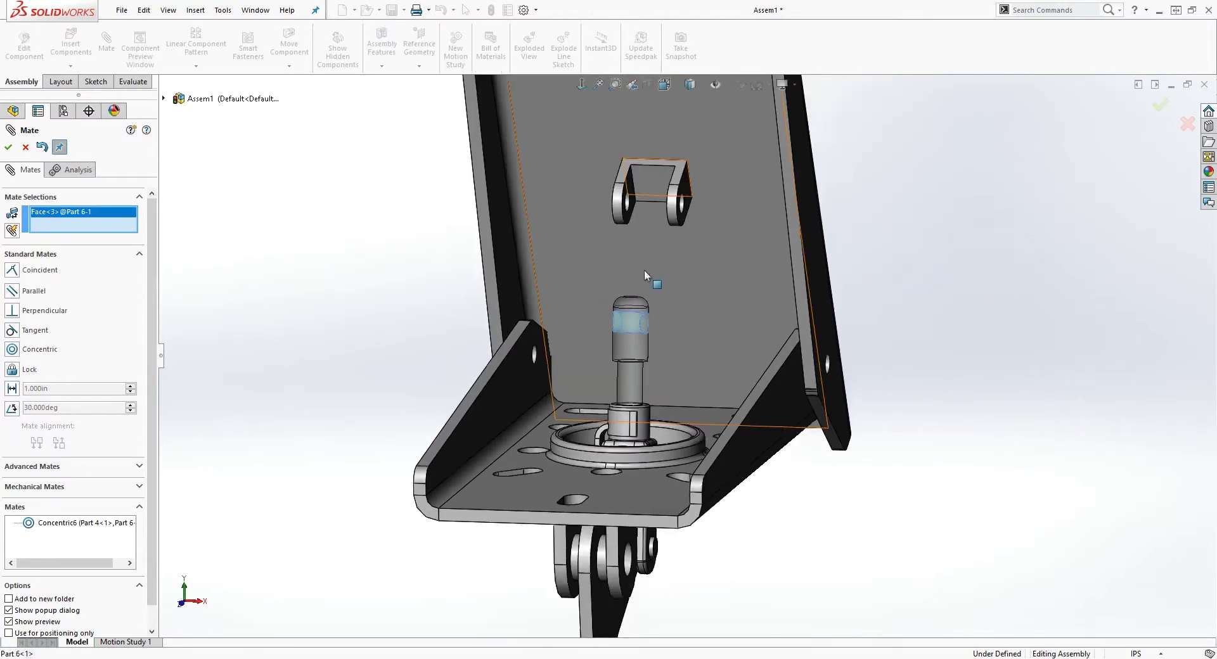
pyautogui.scroll(-5, 644, 268)
pyautogui.click(683, 292)
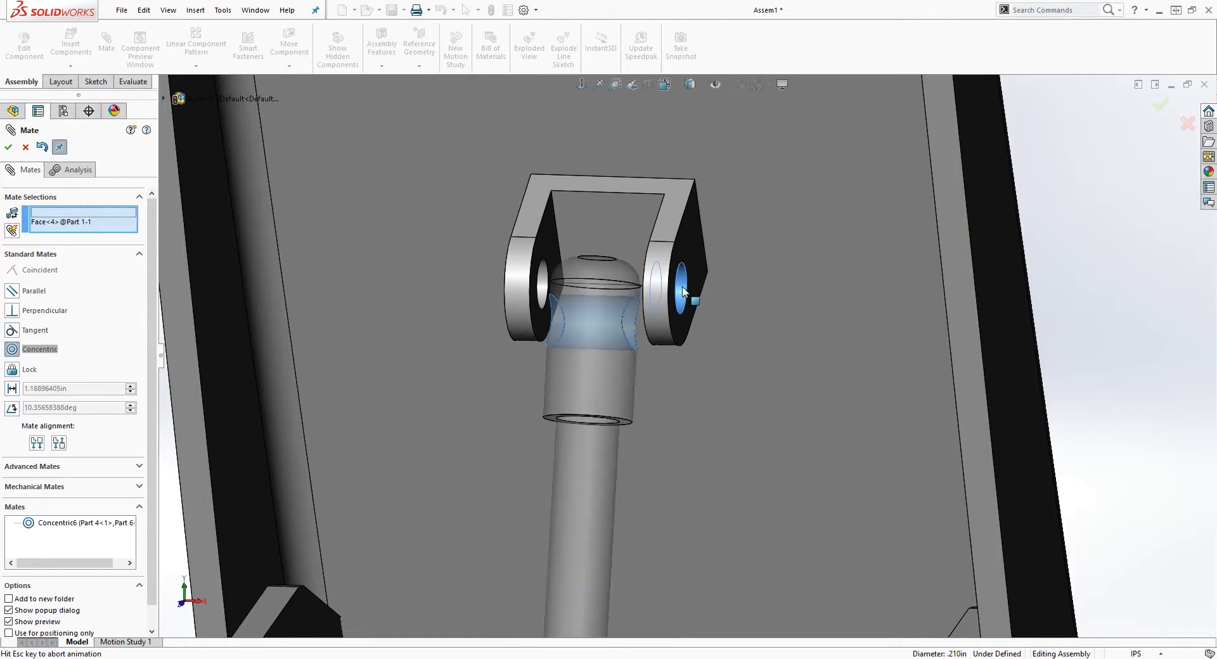
pyautogui.click(9, 147)
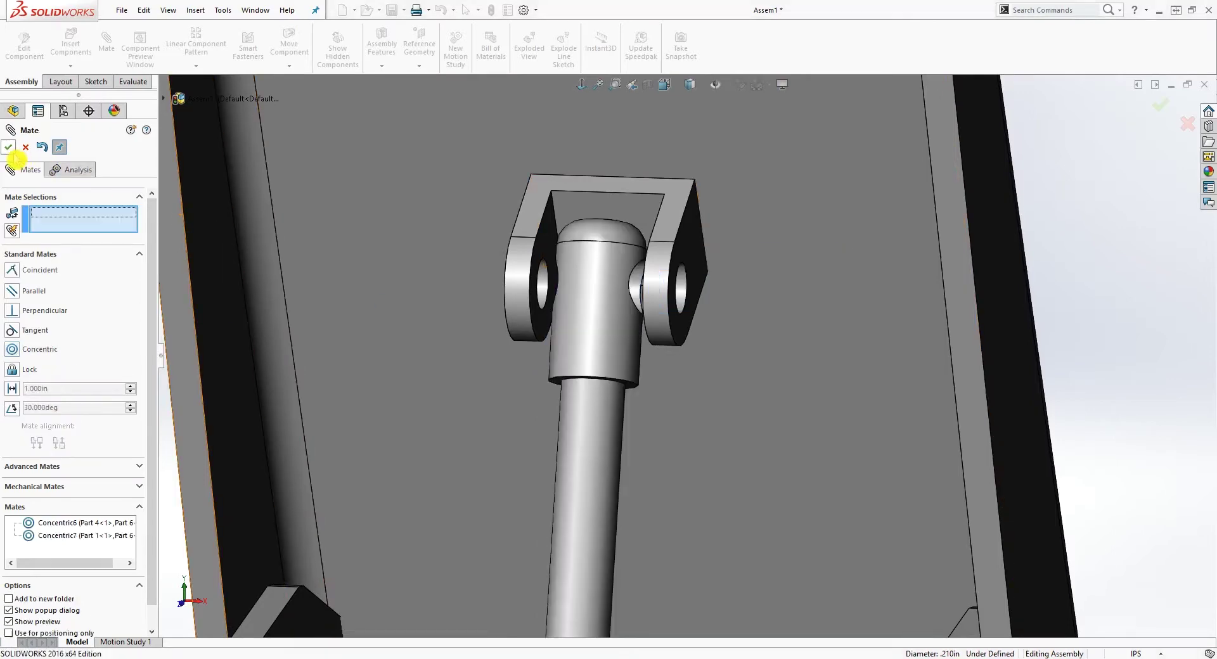
pyautogui.scroll(5, 661, 431)
pyautogui.moveTo(661, 431); pyautogui.dragTo(858, 458, button='middle')
pyautogui.click(9, 148)
# Step: Swing Part 1 and the arm of Part 3 to test the linkage, and orient the view square to the side
pyautogui.moveTo(672, 443); pyautogui.dragTo(706, 435, button='middle')
pyautogui.scroll(-3, 618, 243)
pyautogui.moveTo(618, 243); pyautogui.dragTo(641, 263)
pyautogui.moveTo(701, 408); pyautogui.dragTo(687, 445, button='middle')
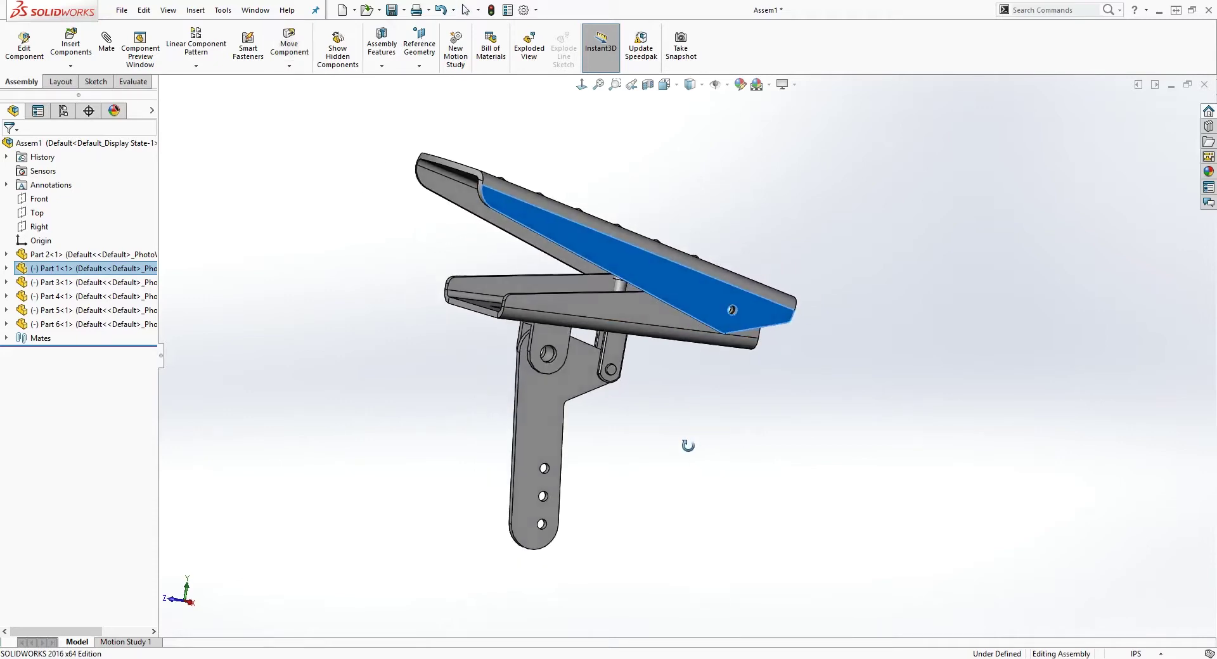
pyautogui.moveTo(556, 230); pyautogui.dragTo(553, 277)
pyautogui.moveTo(547, 398); pyautogui.dragTo(571, 408)
pyautogui.moveTo(684, 434); pyautogui.dragTo(676, 413, button='middle')
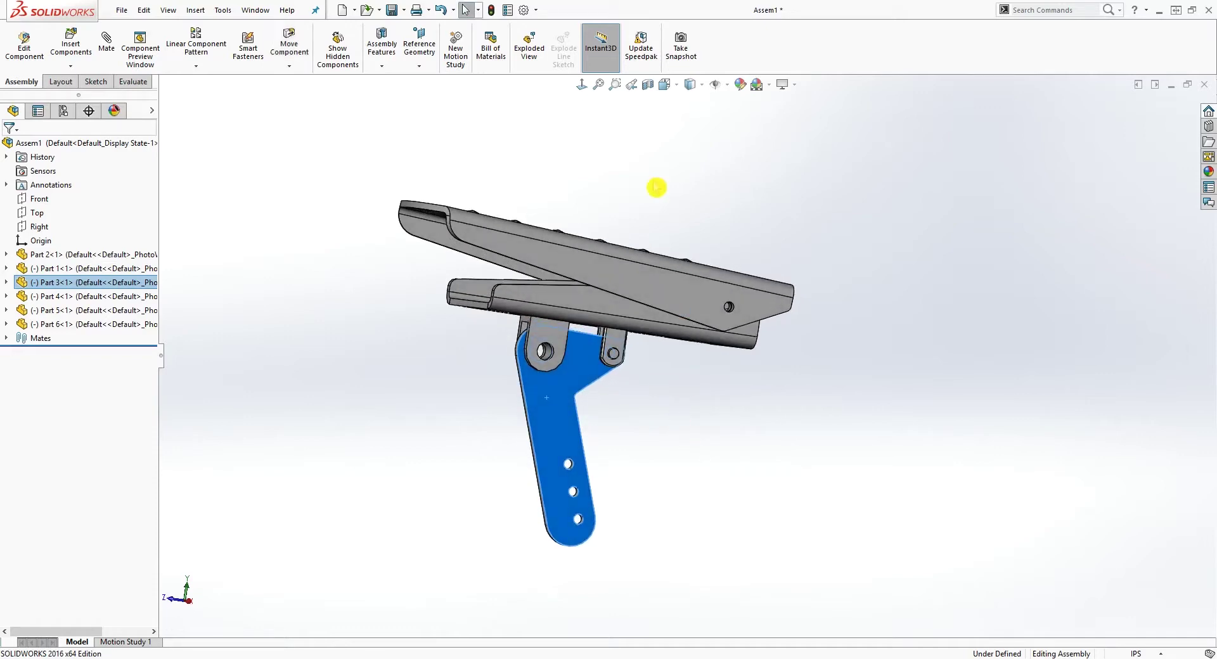
pyautogui.click(654, 174)
pyautogui.click(582, 86)
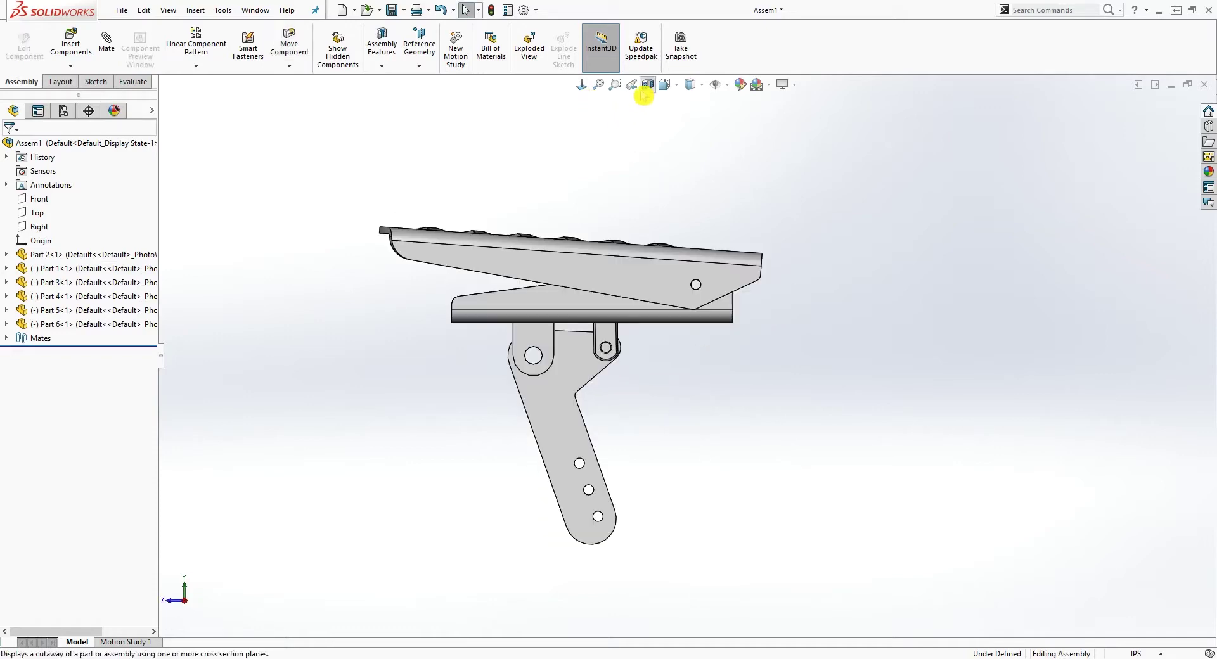
pyautogui.click(644, 88)
pyautogui.click(65, 383)
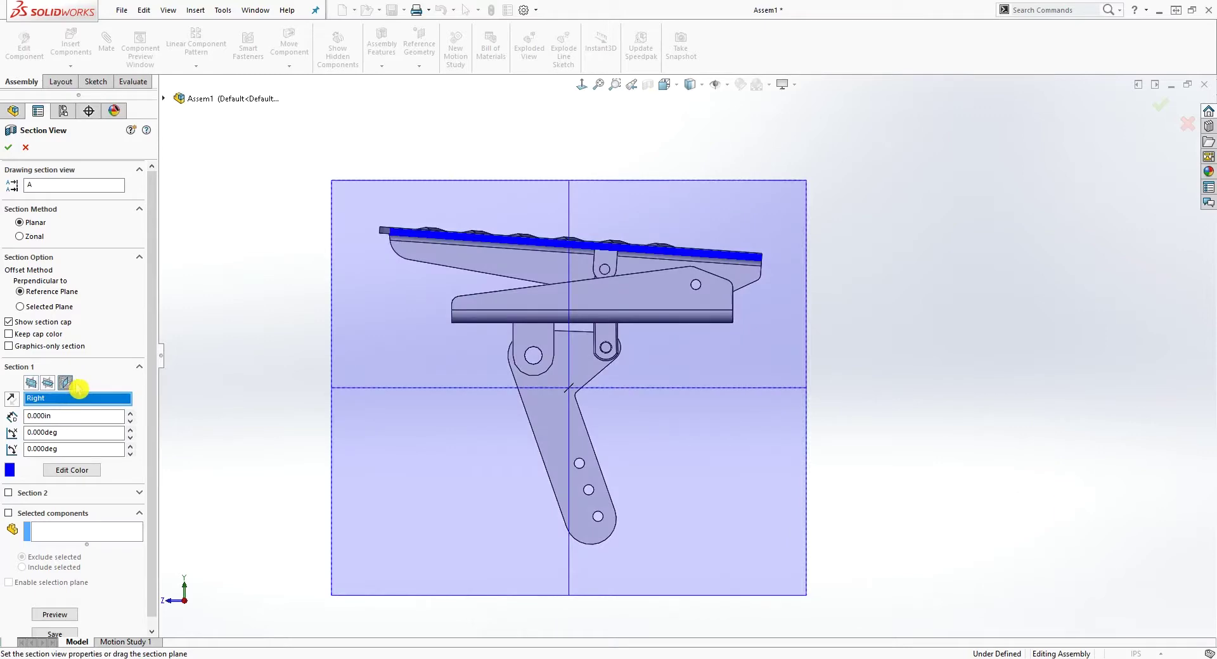
pyautogui.press('Escape')
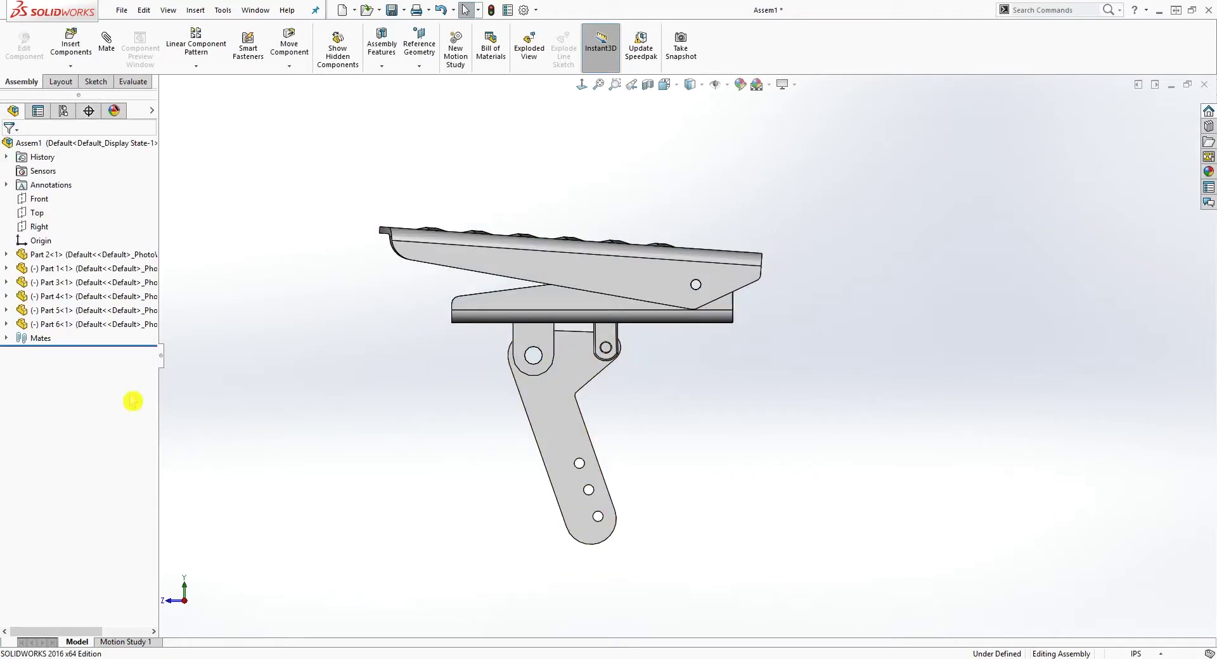
# Step: Create a section view of the assembly through Plane1 of Part 2
pyautogui.click(6, 254)
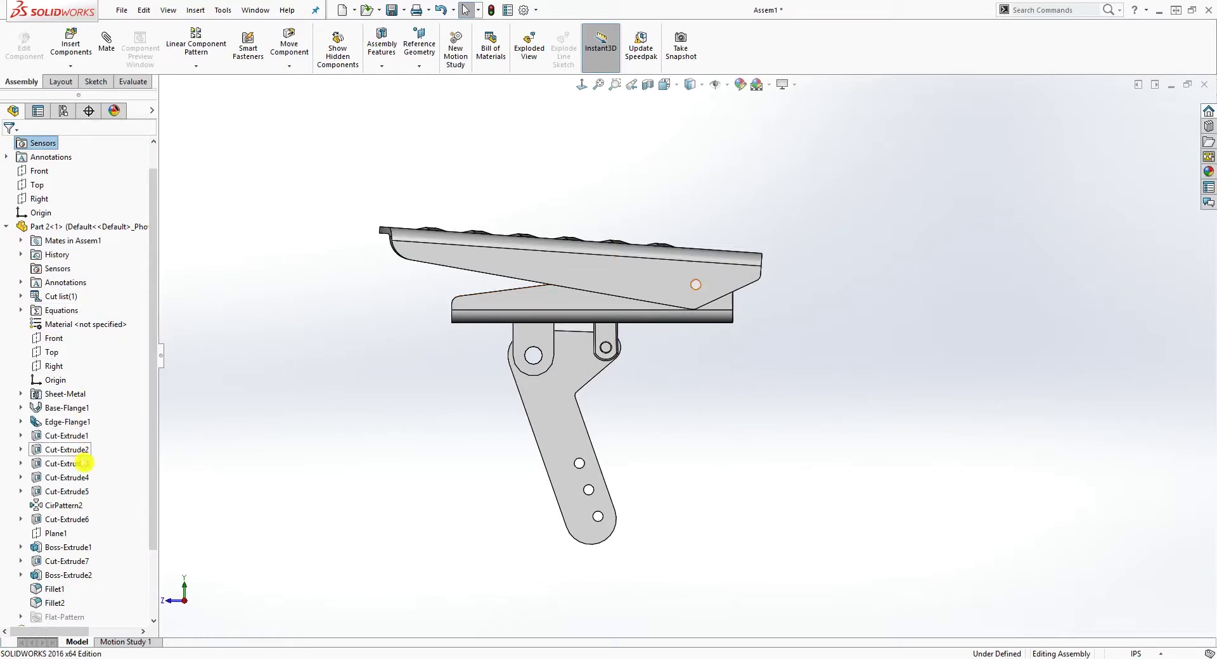
pyautogui.click(56, 533)
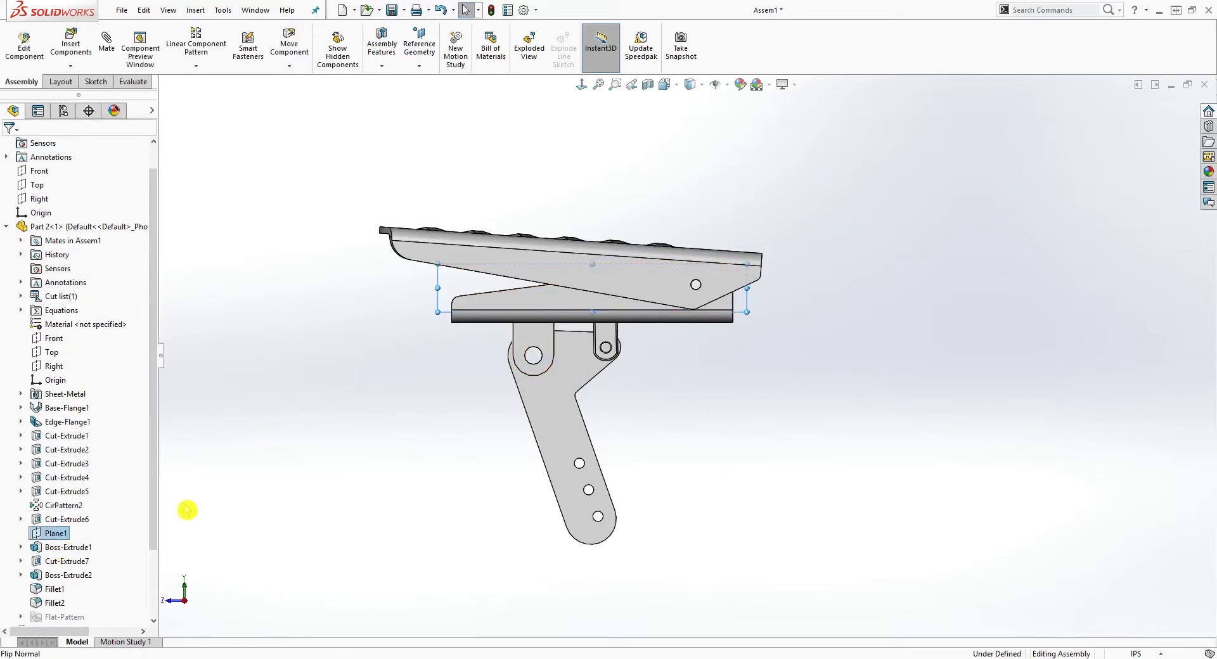
pyautogui.click(647, 84)
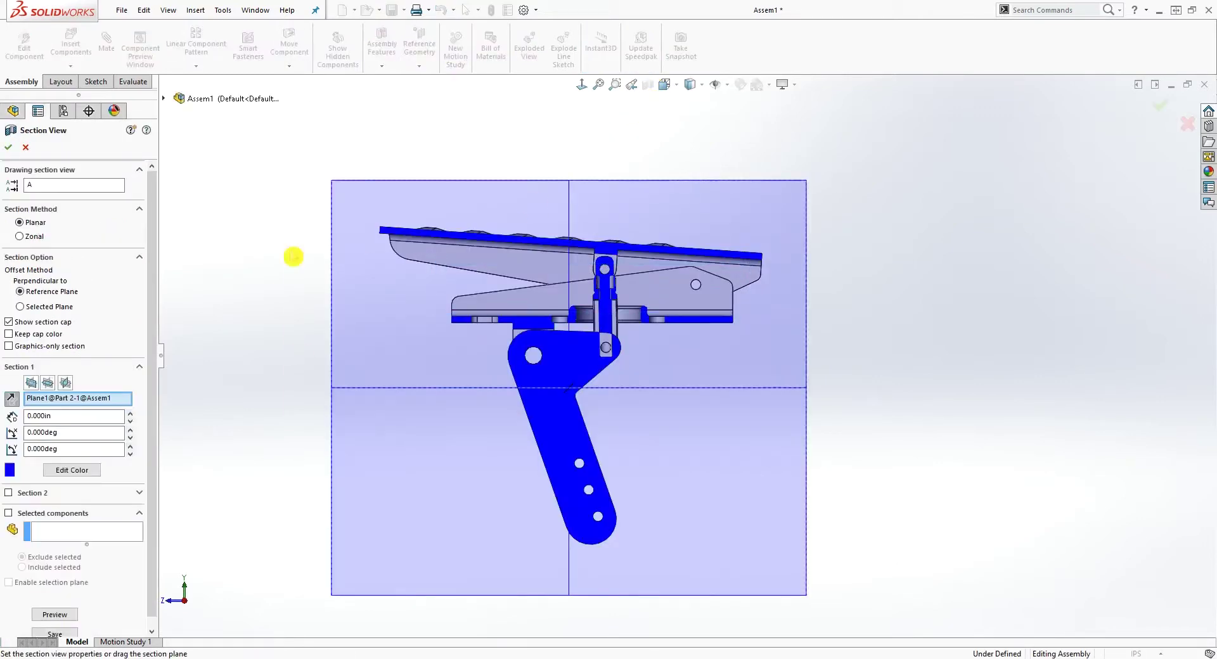
pyautogui.click(8, 147)
# Step: Swing Part 1 upward in the section view and examine how Part 6's shaft travels through Part 4 toward Part 3
pyautogui.scroll(-3, 697, 342)
pyautogui.moveTo(603, 371)
pyautogui.mouseDown(button='middle')
pyautogui.moveTo(596, 355)
pyautogui.moveTo(602, 364)
pyautogui.mouseUp(button='middle')
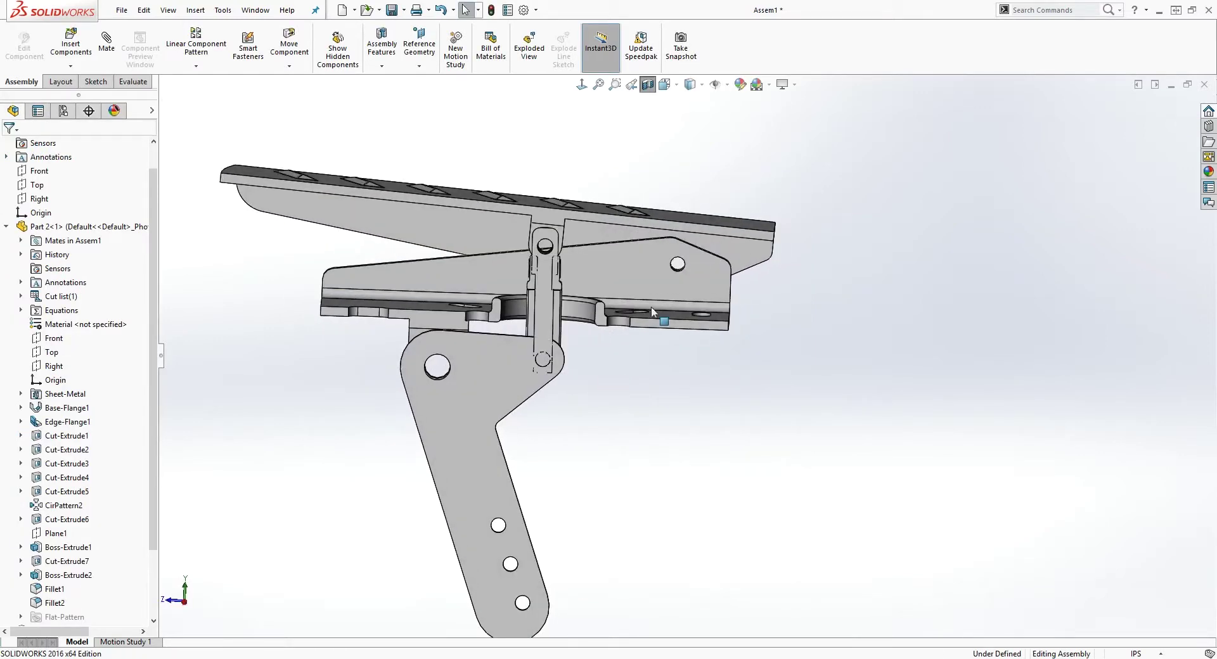
pyautogui.moveTo(418, 224)
pyautogui.mouseDown()
pyautogui.moveTo(421, 260)
pyautogui.moveTo(444, 185)
pyautogui.moveTo(435, 215)
pyautogui.mouseUp()
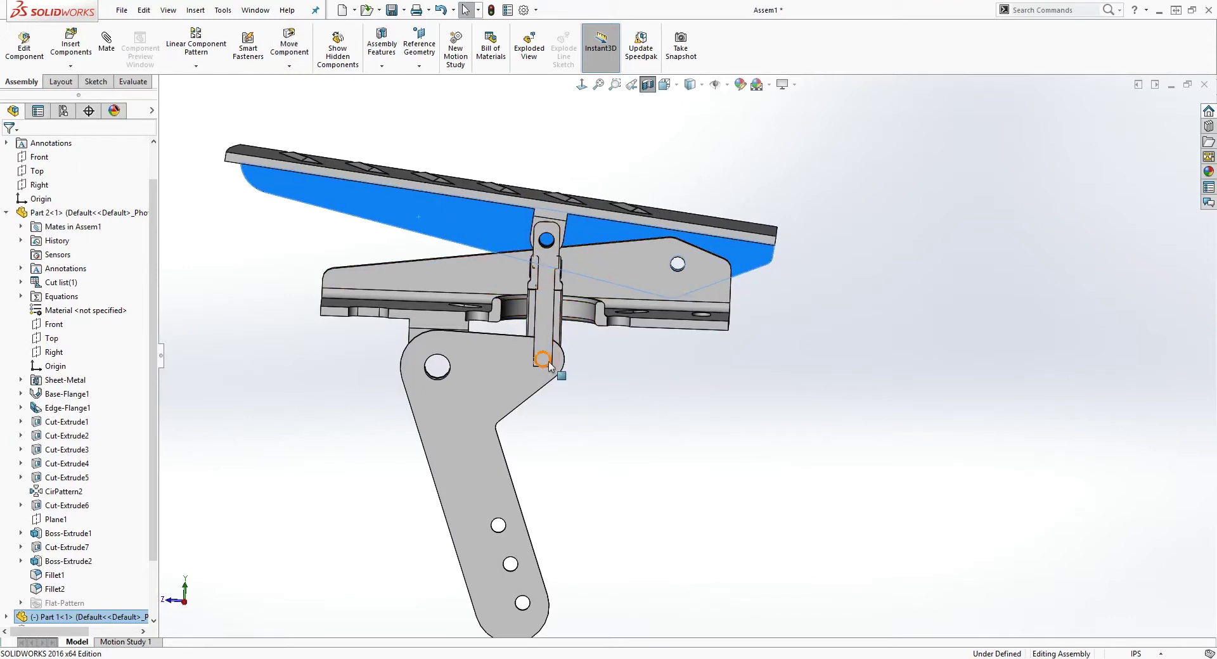
pyautogui.moveTo(355, 201); pyautogui.dragTo(420, 162)
pyautogui.moveTo(614, 420); pyautogui.dragTo(584, 330, button='middle')
pyautogui.scroll(-2, 574, 333)
pyautogui.scroll(-4, 584, 325)
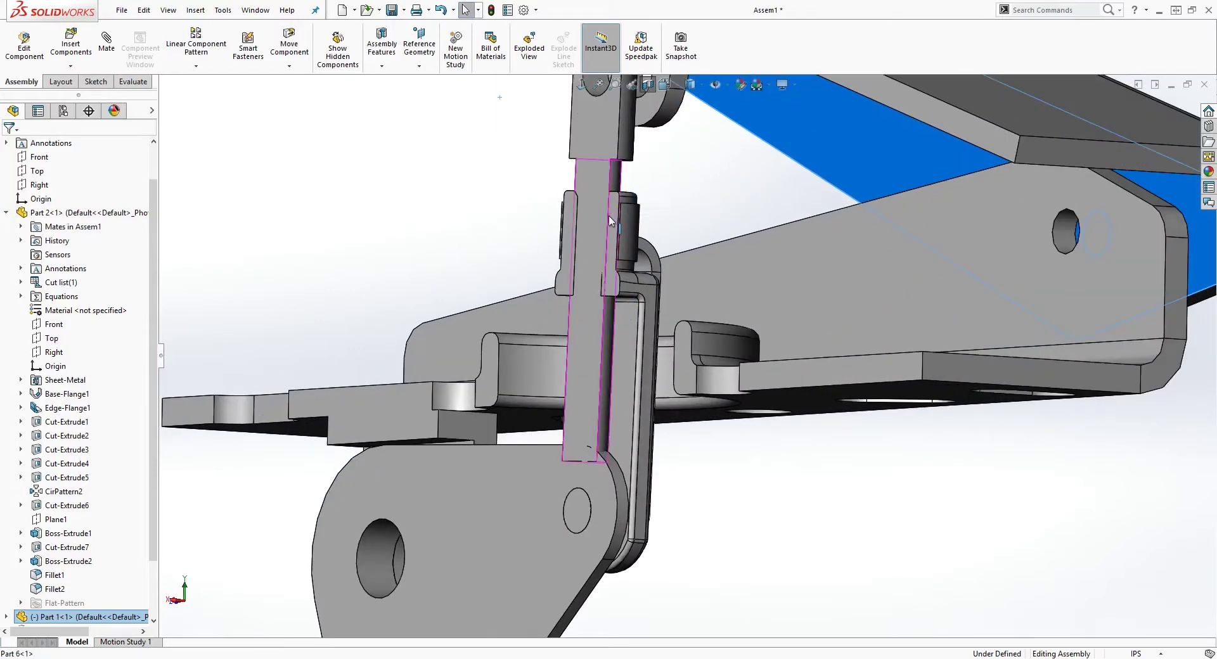
pyautogui.moveTo(609, 215); pyautogui.dragTo(606, 214, button='middle')
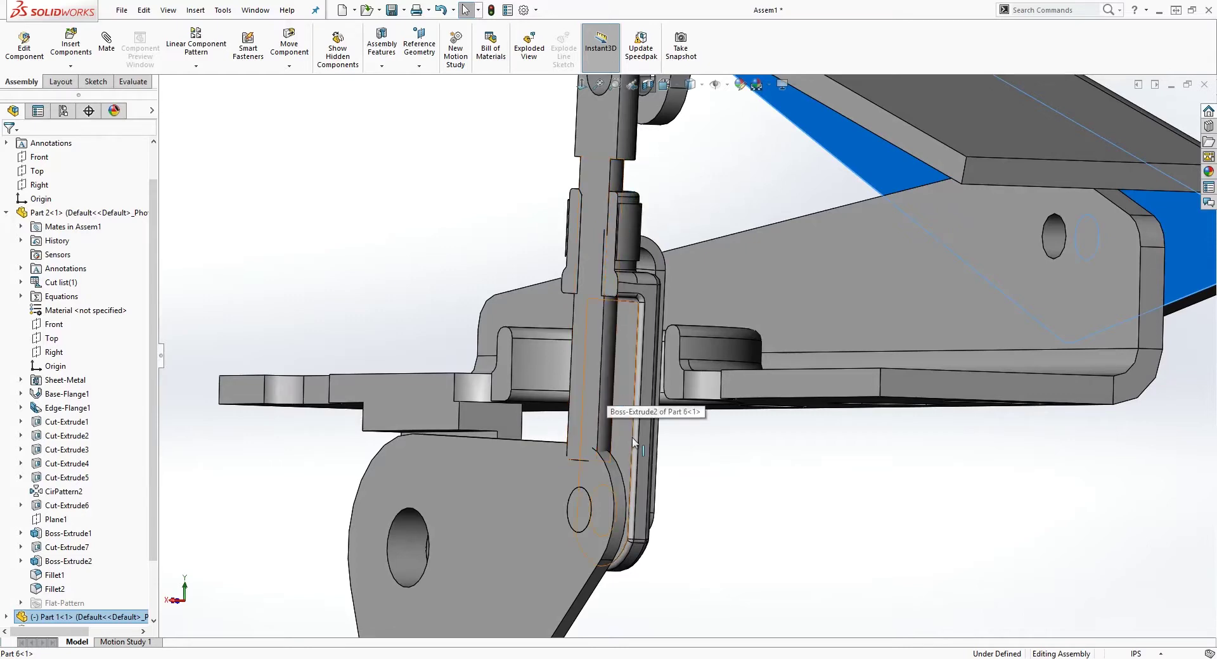
# Step: Open Part 6 from the assembly in its own window
pyautogui.scroll(2, 615, 412)
pyautogui.moveTo(654, 452); pyautogui.dragTo(684, 453, button='middle')
pyautogui.scroll(2, 550, 226)
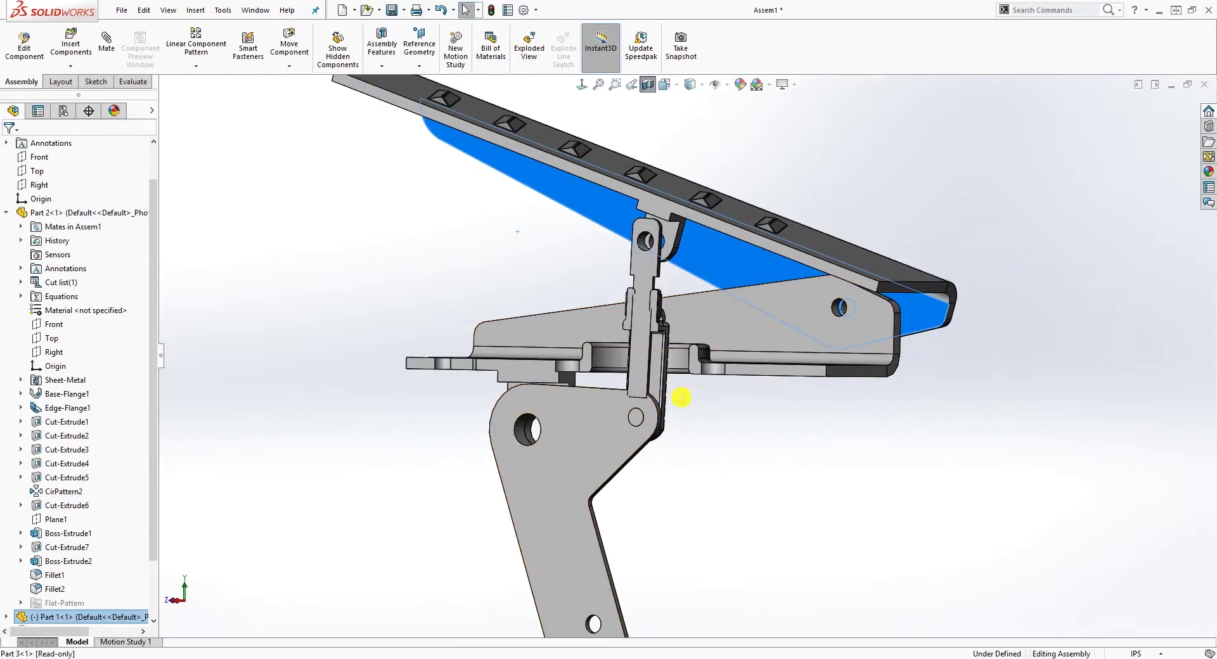
pyautogui.moveTo(661, 425)
pyautogui.mouseDown(button='middle')
pyautogui.moveTo(637, 418)
pyautogui.moveTo(652, 415)
pyautogui.mouseUp(button='middle')
pyautogui.scroll(-2, 747, 349)
pyautogui.moveTo(607, 236); pyautogui.dragTo(620, 246, button='middle')
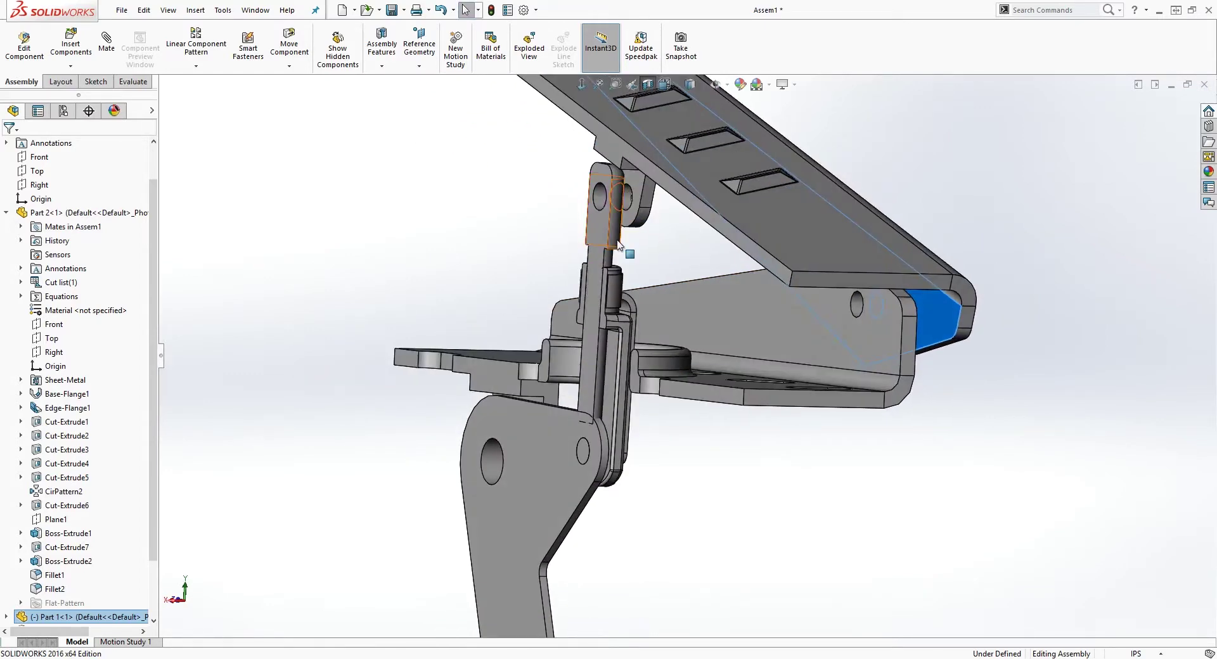
pyautogui.rightClick(609, 213)
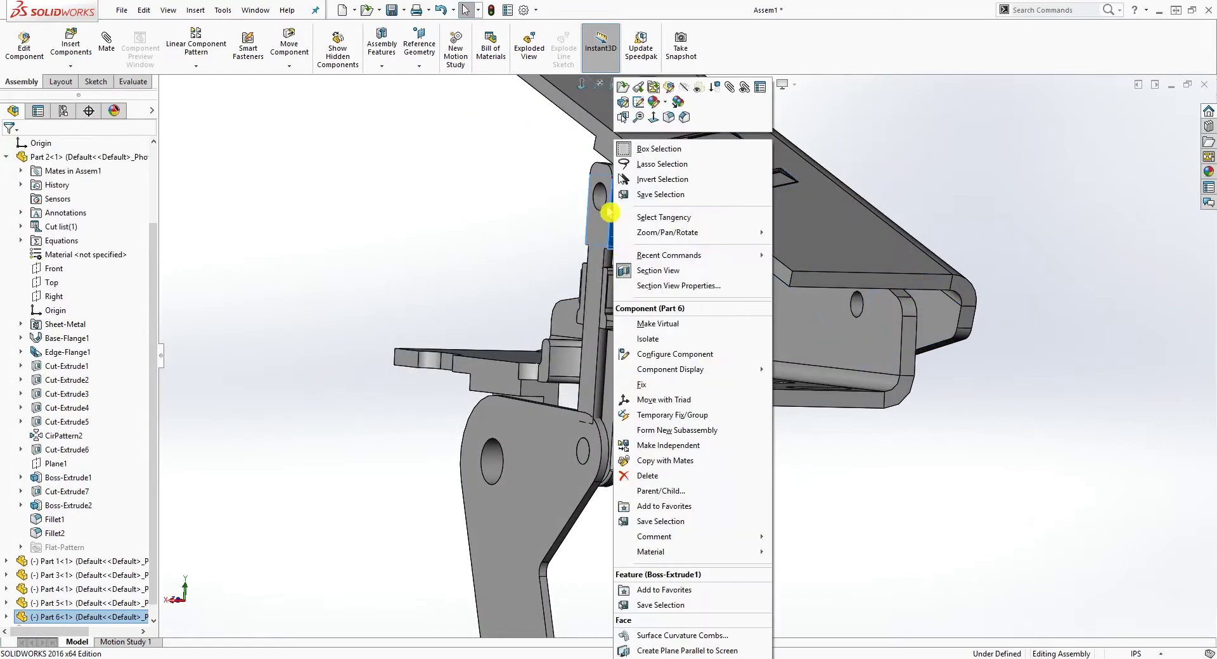
pyautogui.click(623, 95)
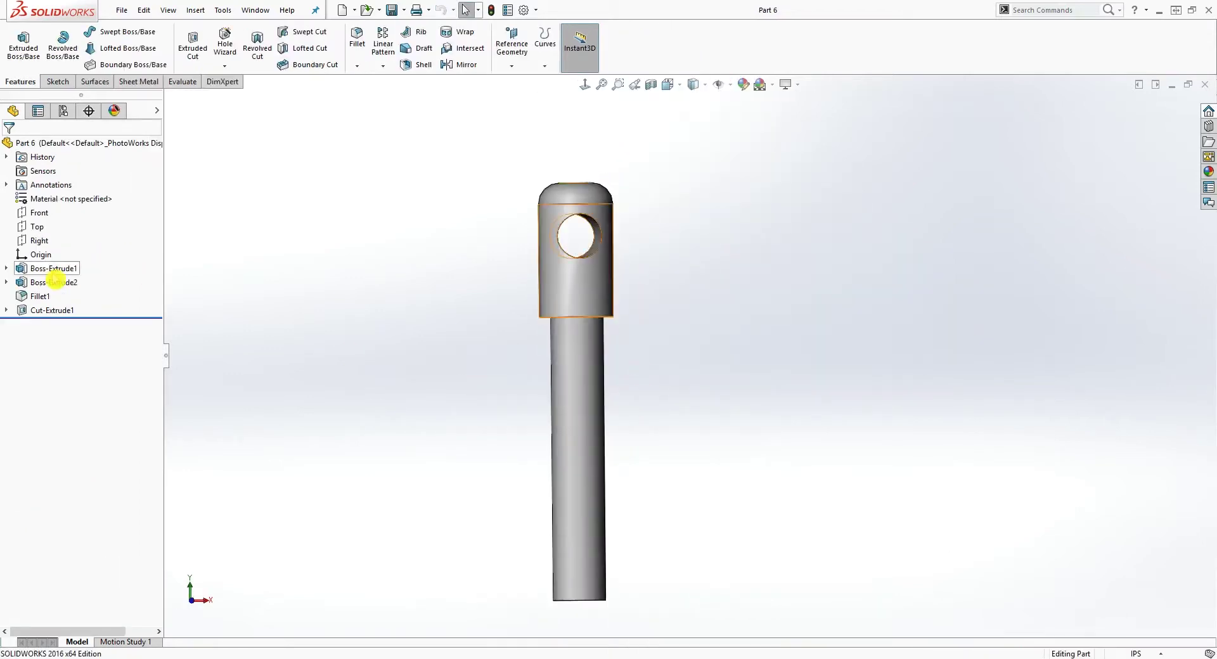
# Step: Edit the sketch of Part 6's Boss-Extrude2 shaft and set its circle diameter to 0.21 in
pyautogui.click(7, 282)
pyautogui.rightClick(52, 299)
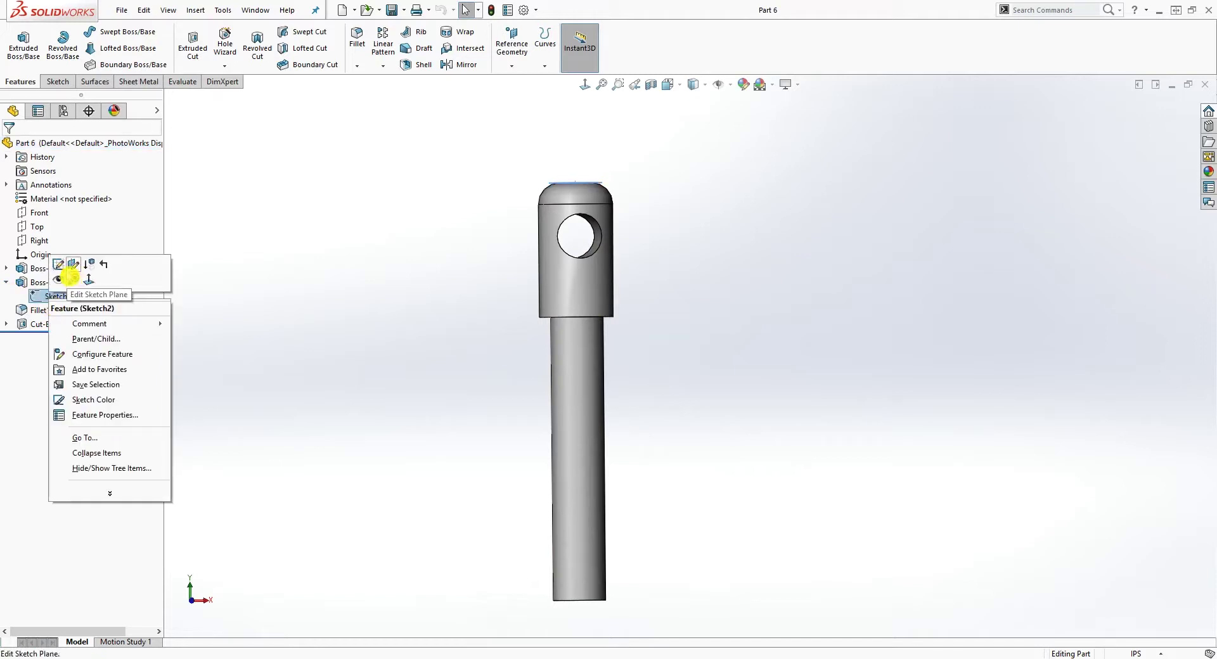
pyautogui.click(61, 267)
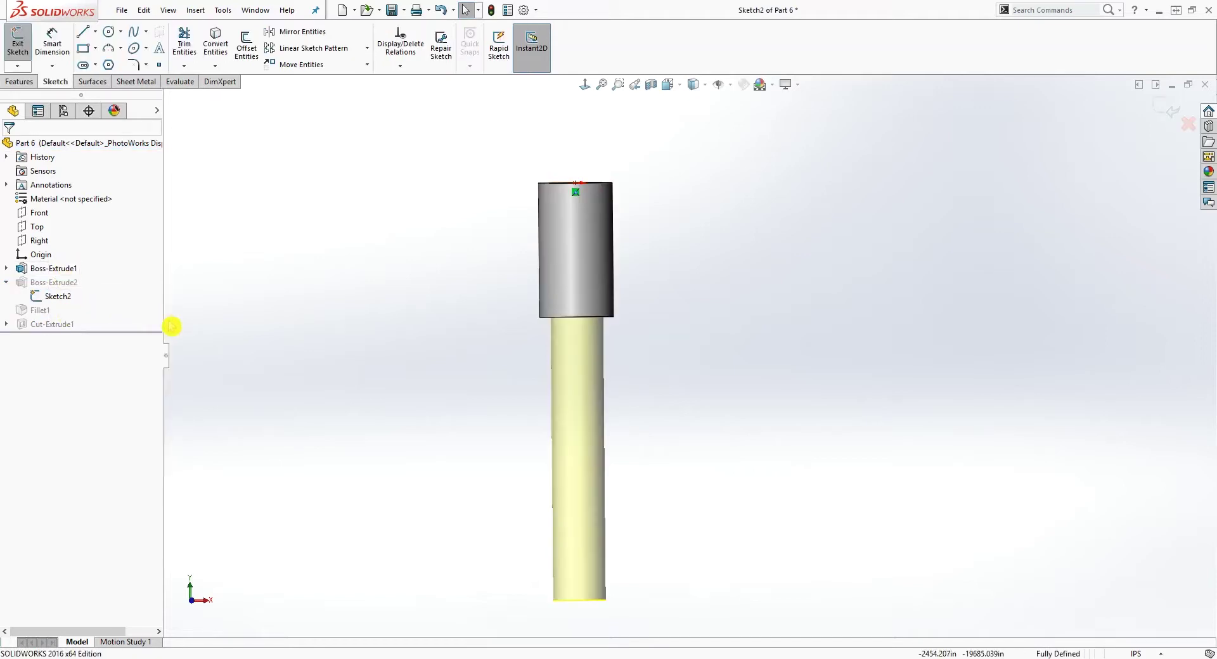
pyautogui.moveTo(431, 295); pyautogui.dragTo(466, 346, button='middle')
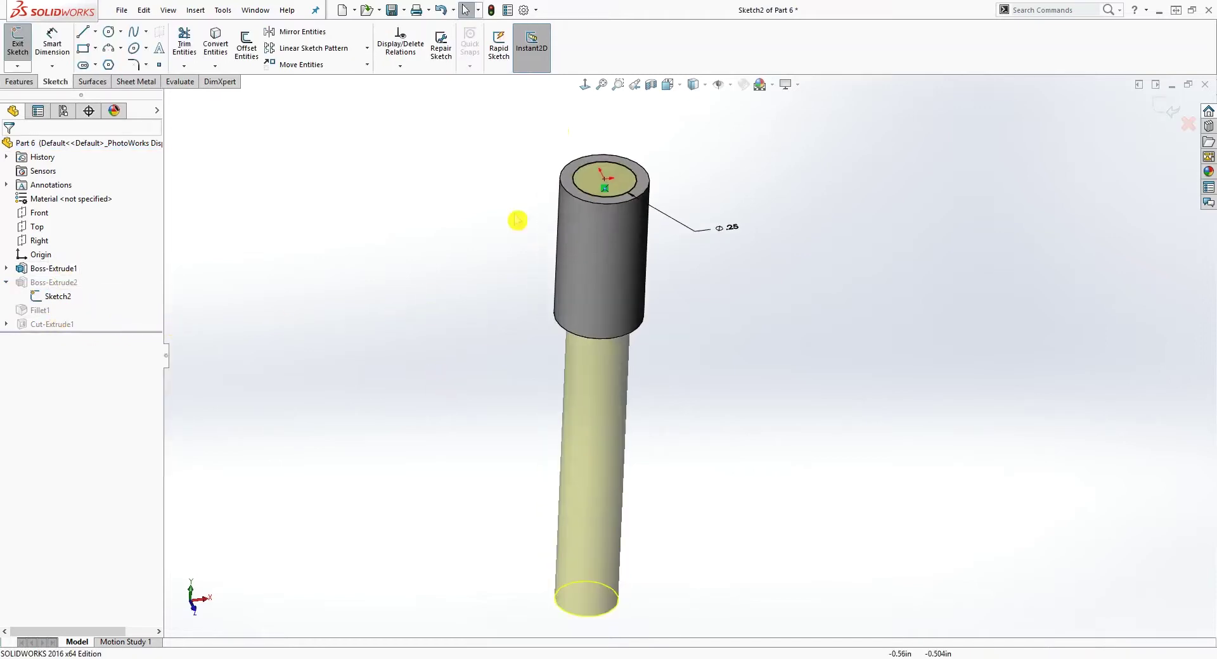
pyautogui.click(587, 85)
pyautogui.click(884, 578)
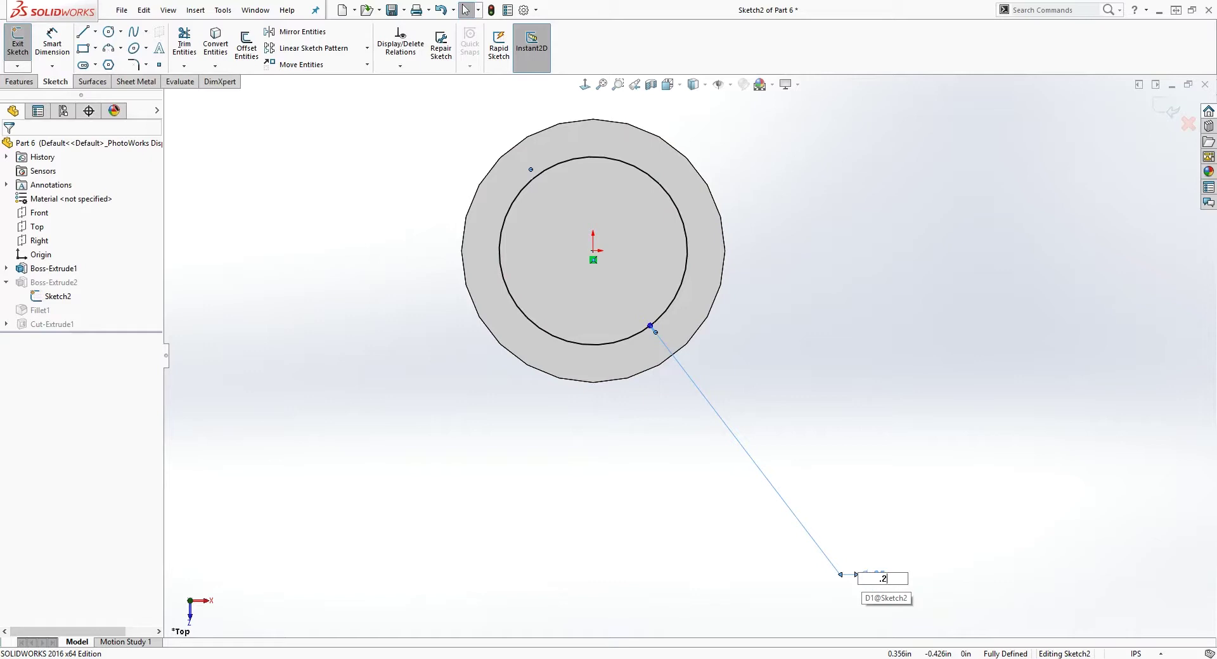
pyautogui.press('Return')
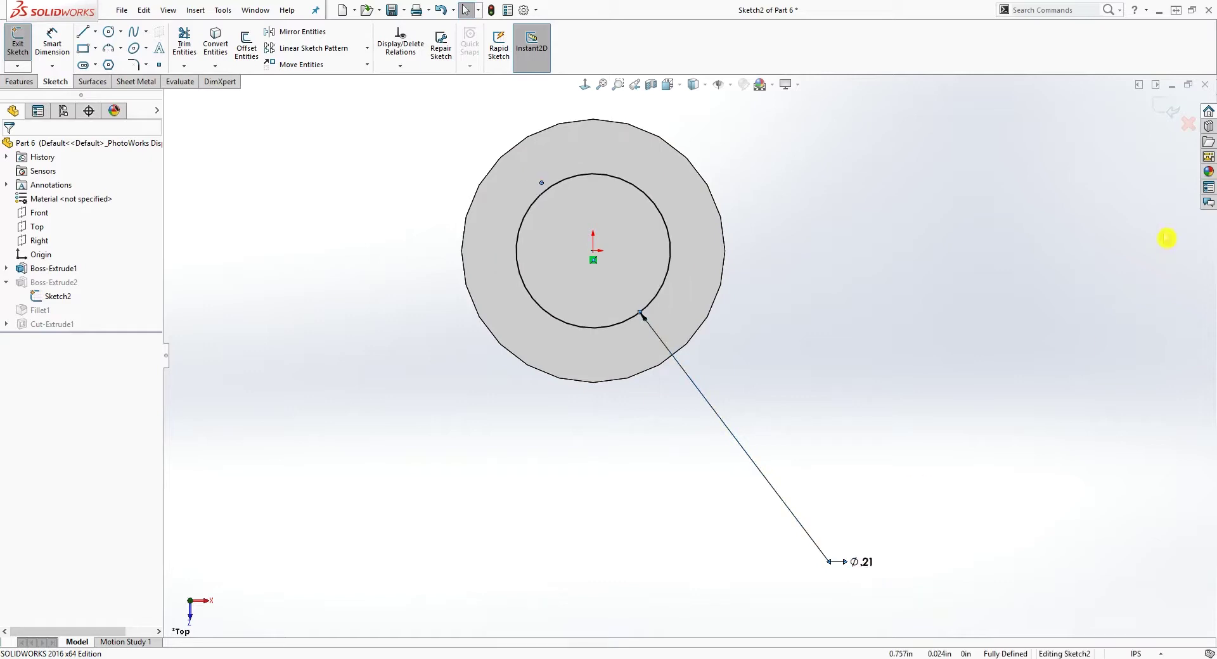
pyautogui.click(1157, 115)
# Step: Edit the Boss-Extrude2 shaft of Part 6 and set its blind depth to 1.55 in
pyautogui.moveTo(676, 372)
pyautogui.mouseDown(button='middle')
pyautogui.moveTo(671, 321)
pyautogui.moveTo(693, 265)
pyautogui.moveTo(661, 225)
pyautogui.mouseUp(button='middle')
pyautogui.rightClick(67, 282)
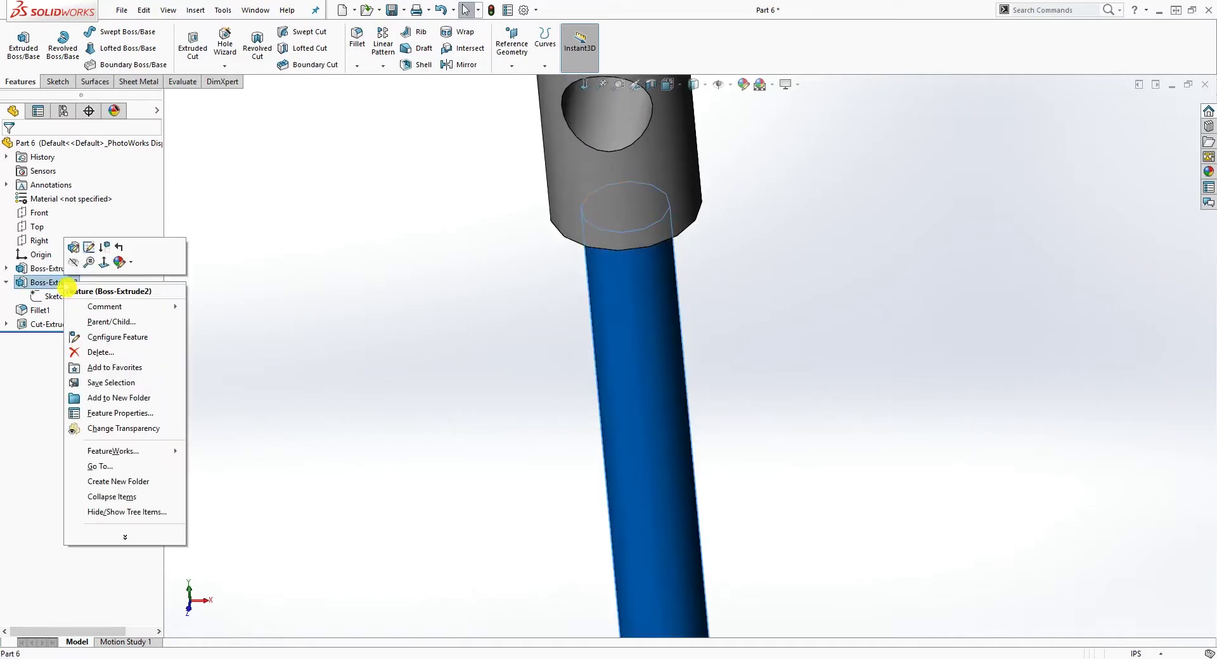
pyautogui.click(74, 247)
pyautogui.scroll(4, 770, 431)
pyautogui.moveTo(780, 458); pyautogui.dragTo(754, 365, button='middle')
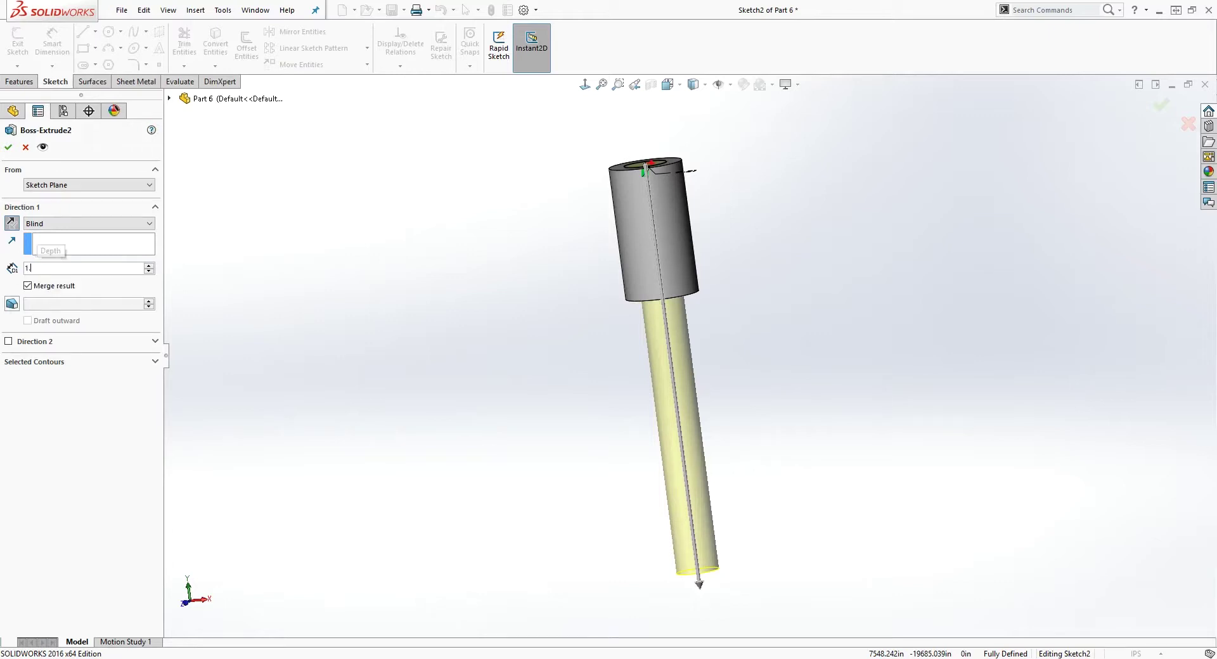
pyautogui.press('Return')
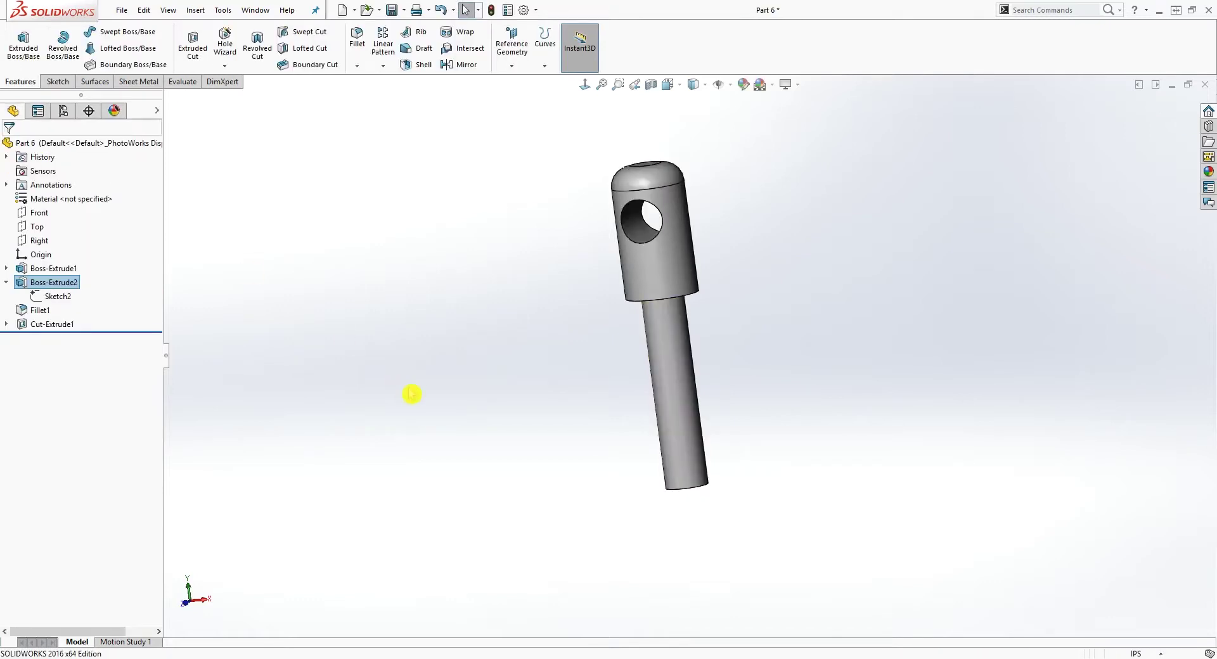
# Step: Start a sketch on the free end face of Part 6's shaft and draw a circle about 0.25 in in diameter centred on the origin
pyautogui.moveTo(478, 408); pyautogui.dragTo(484, 415)
pyautogui.scroll(-2, 761, 524)
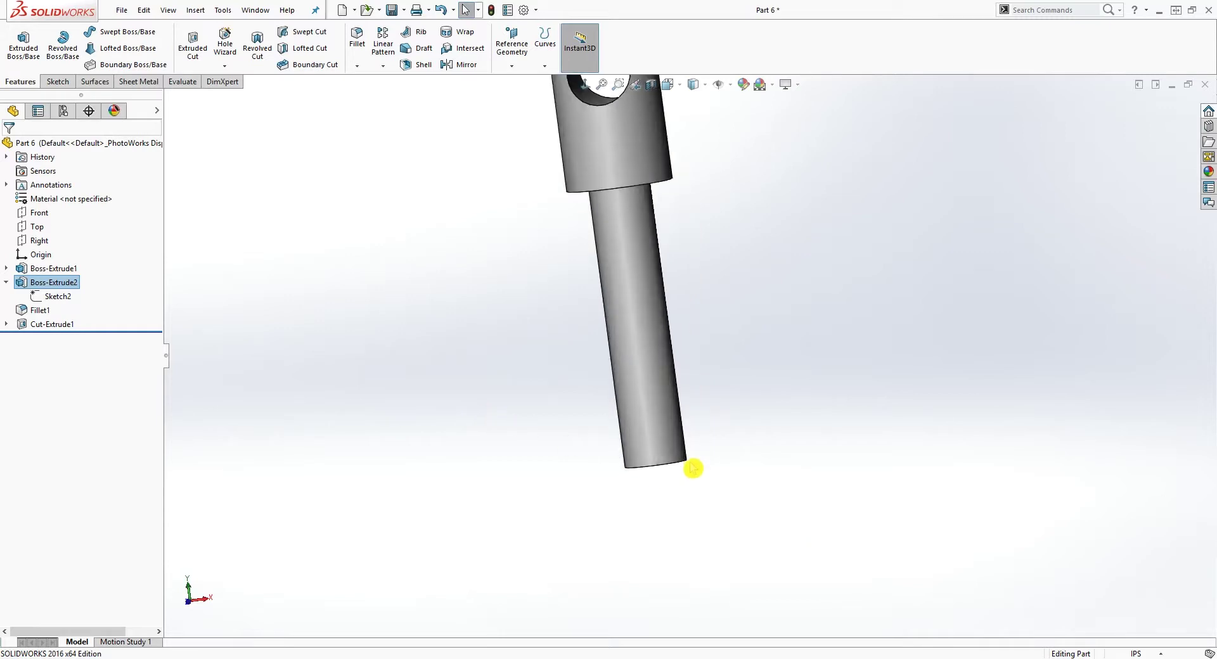
pyautogui.moveTo(693, 470); pyautogui.dragTo(675, 430, button='middle')
pyautogui.click(656, 469)
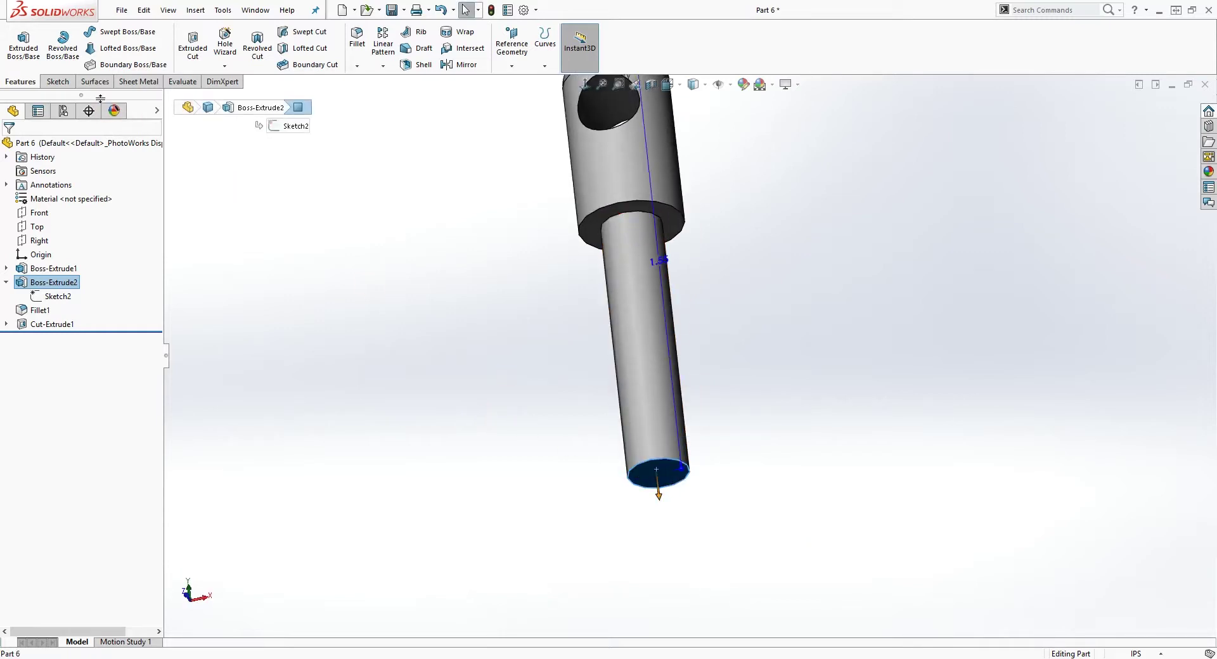
pyautogui.click(56, 81)
pyautogui.click(23, 56)
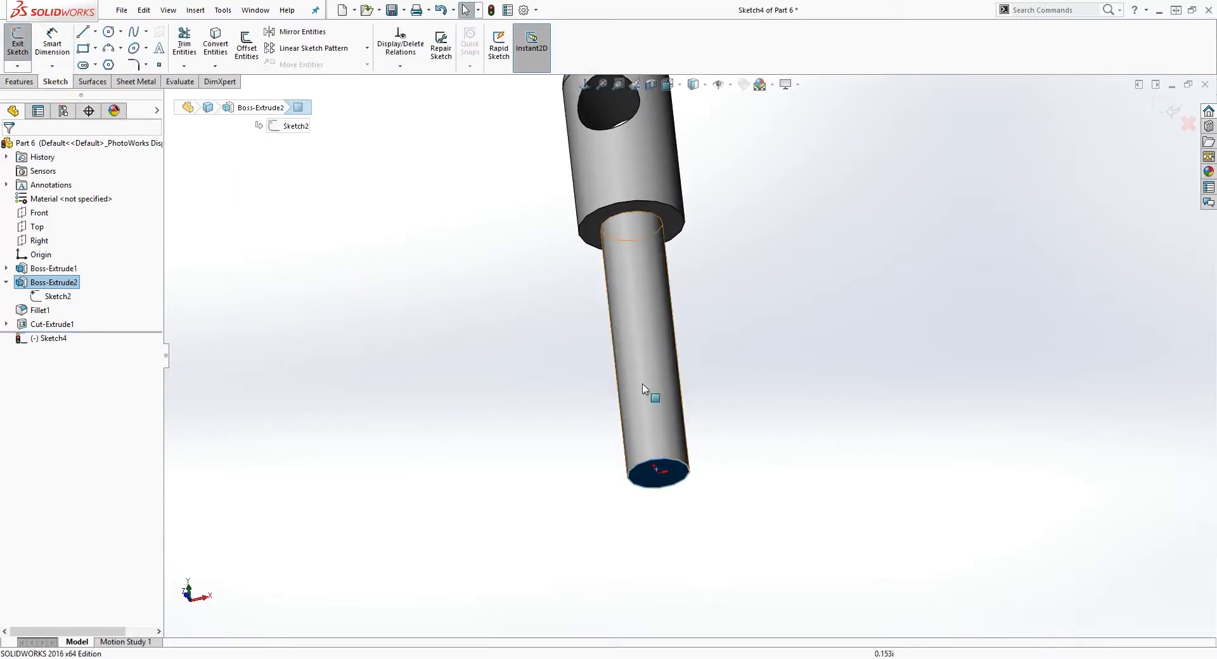
pyautogui.click(584, 84)
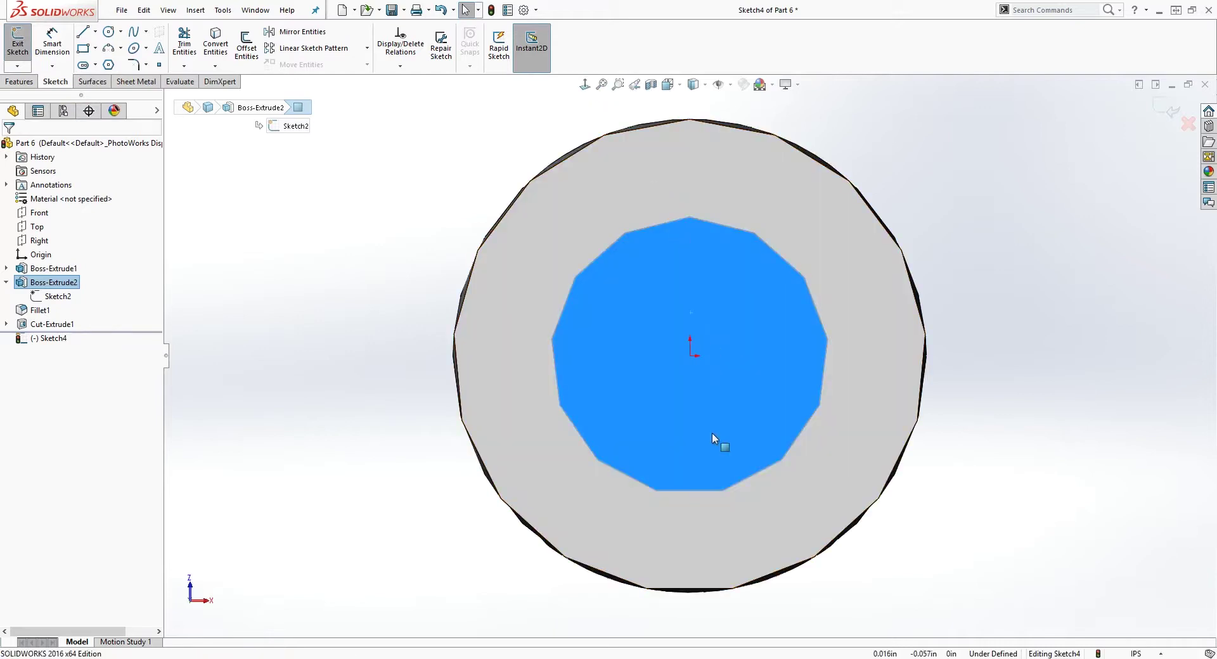
pyautogui.click(109, 32)
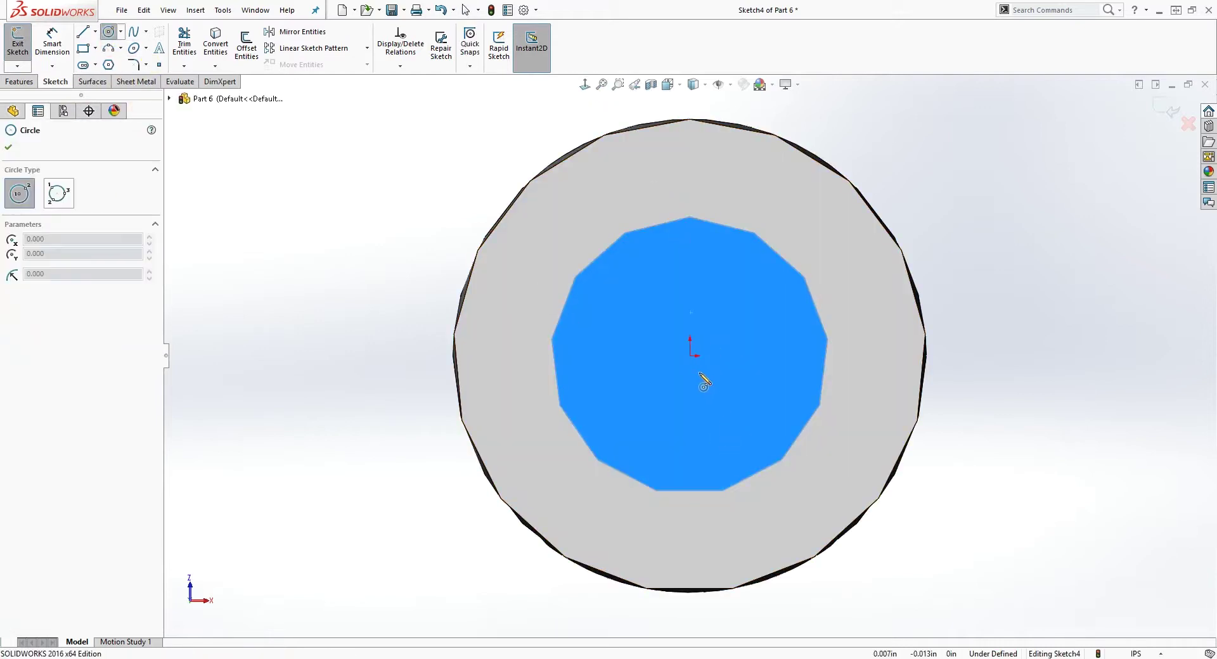
pyautogui.click(691, 355)
pyautogui.click(850, 299)
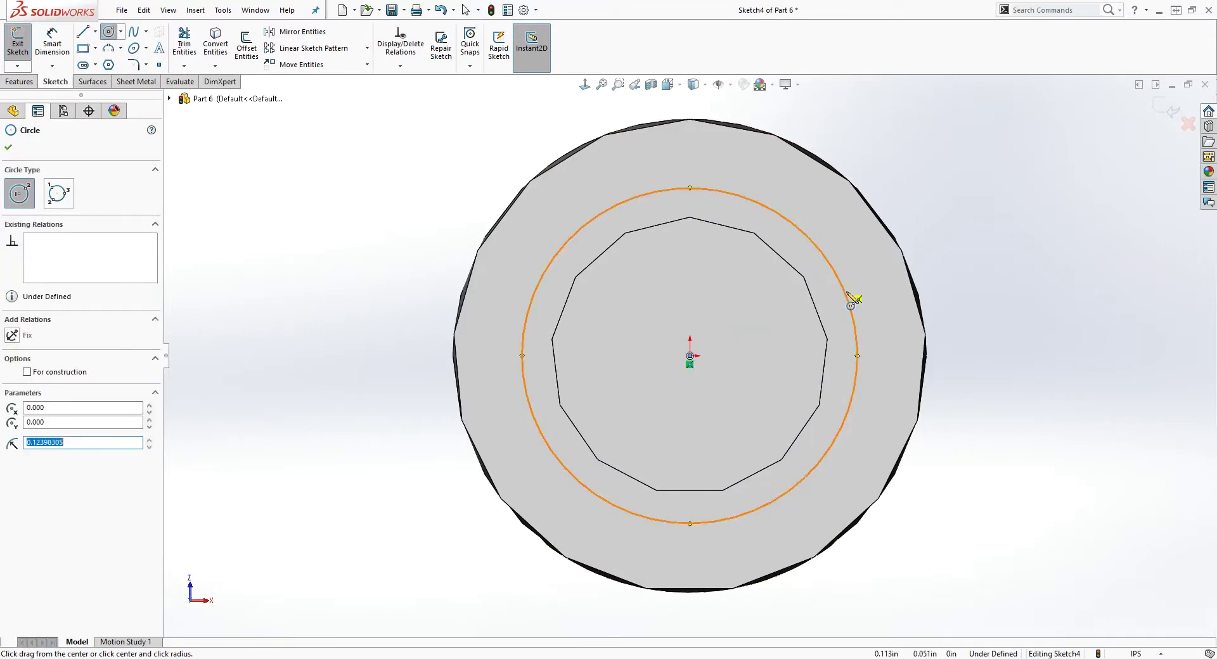
# Step: Dimension the circle on the shaft's end face with a diameter of 0.22 in
pyautogui.press('Escape')
pyautogui.press('d')
pyautogui.click(857, 378)
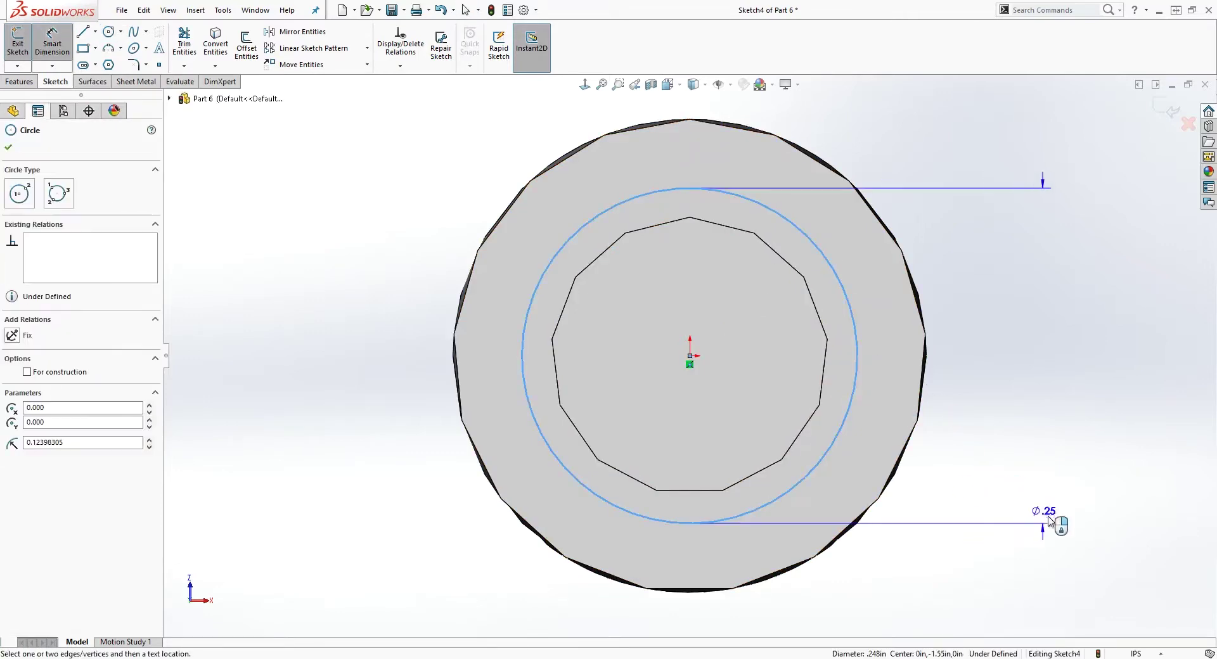
pyautogui.click(1060, 576)
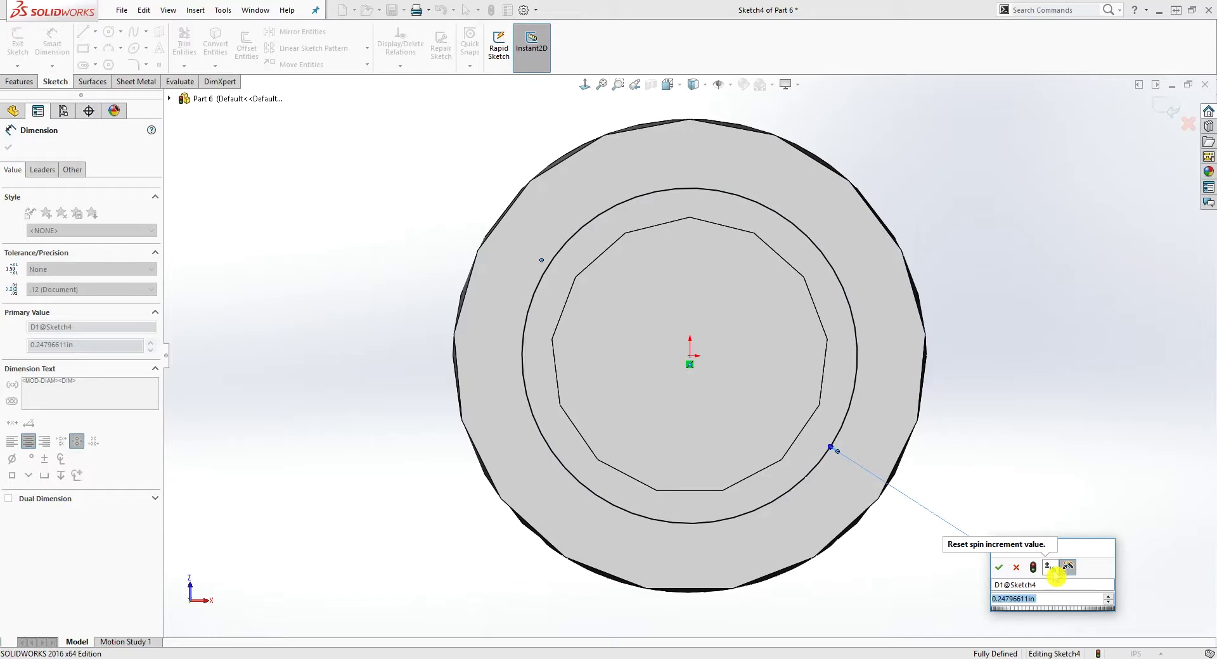
pyautogui.write('.')
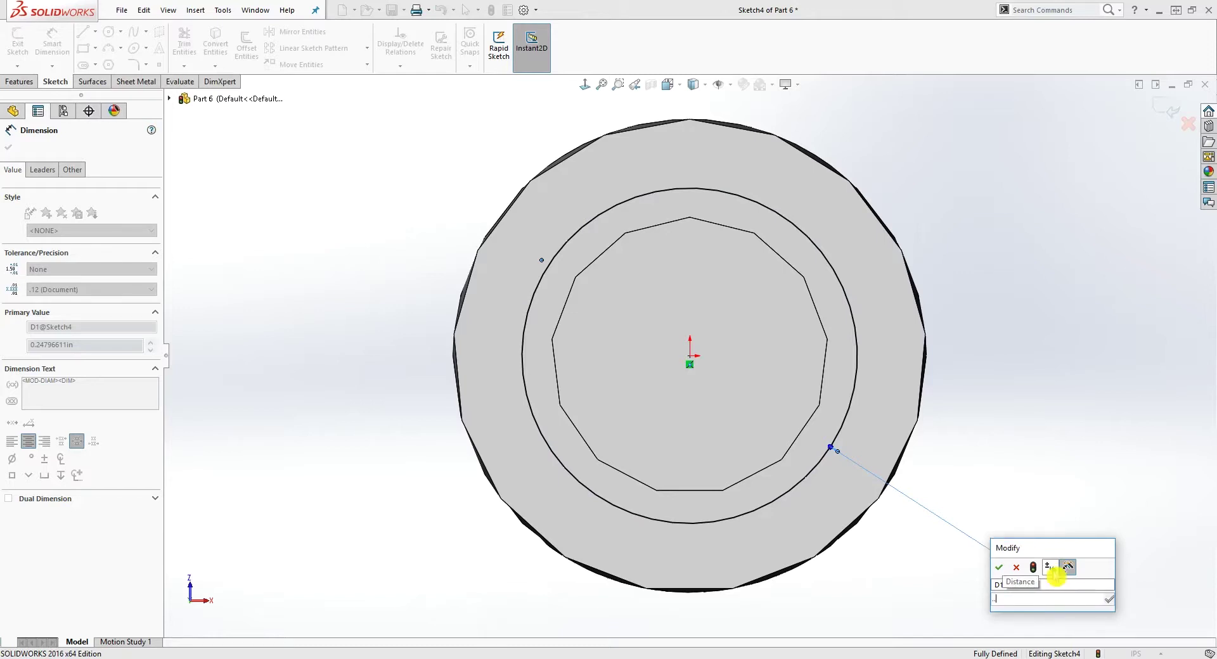
pyautogui.write('22')
pyautogui.press('Return')
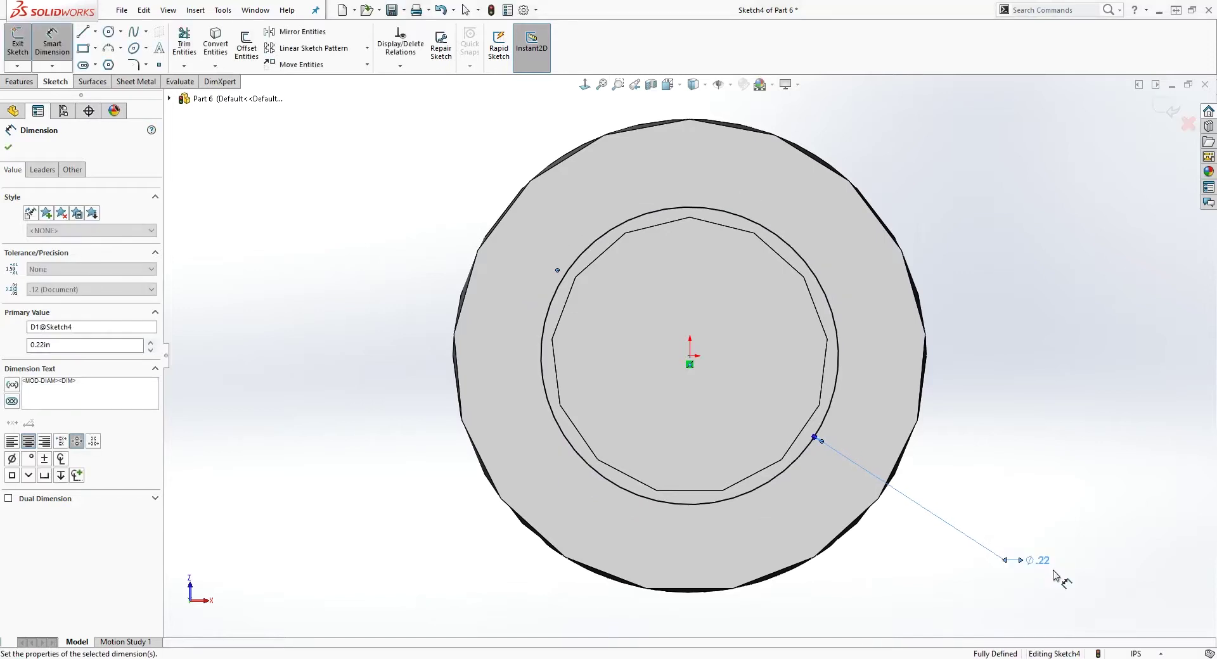
pyautogui.click(8, 147)
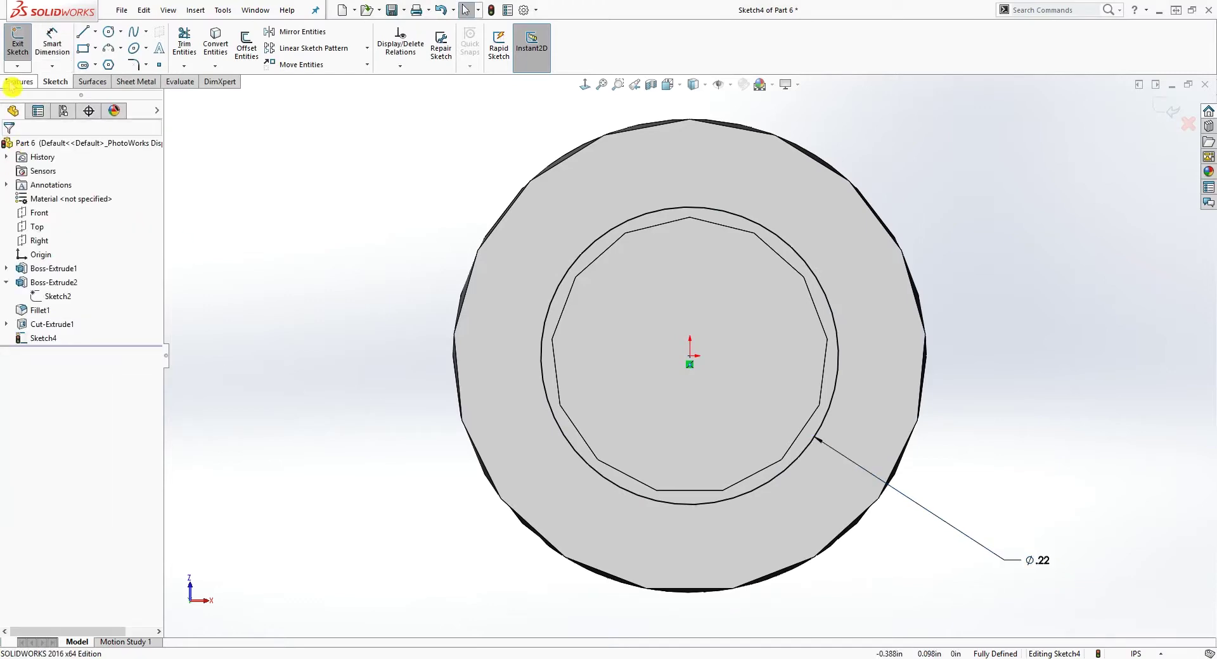
# Step: Extrude the circle 0.05 in outward from the shaft end as a blind boss merged with the part
pyautogui.click(19, 81)
pyautogui.click(23, 46)
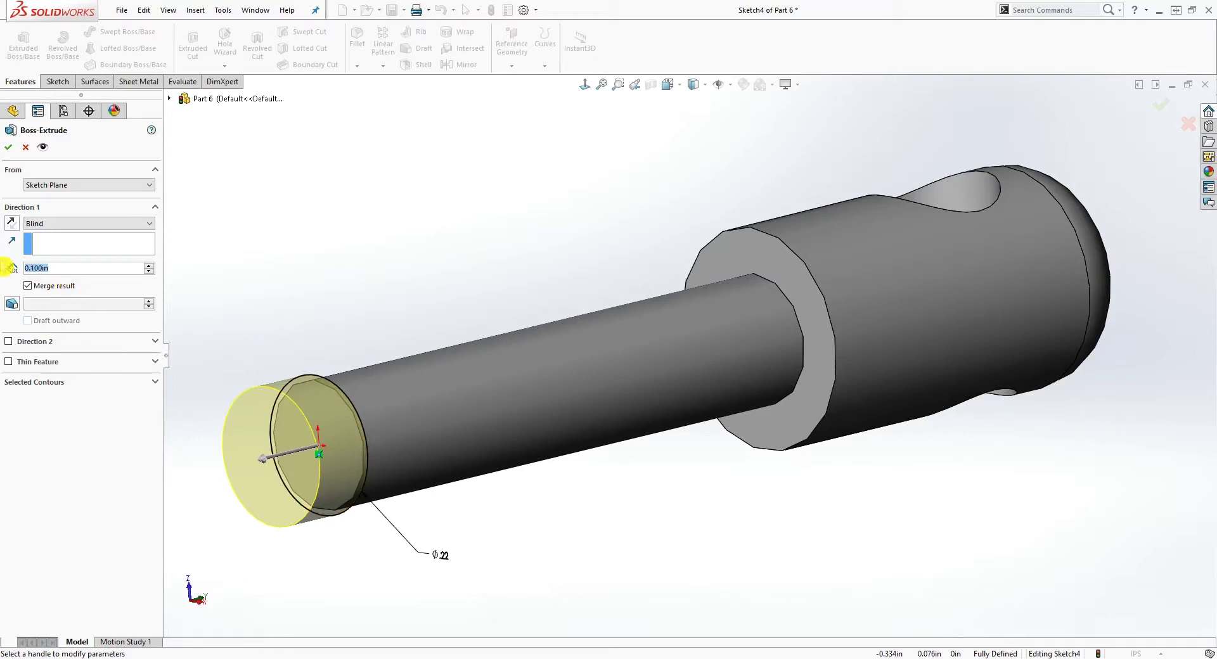
pyautogui.write('.05')
pyautogui.press('Return')
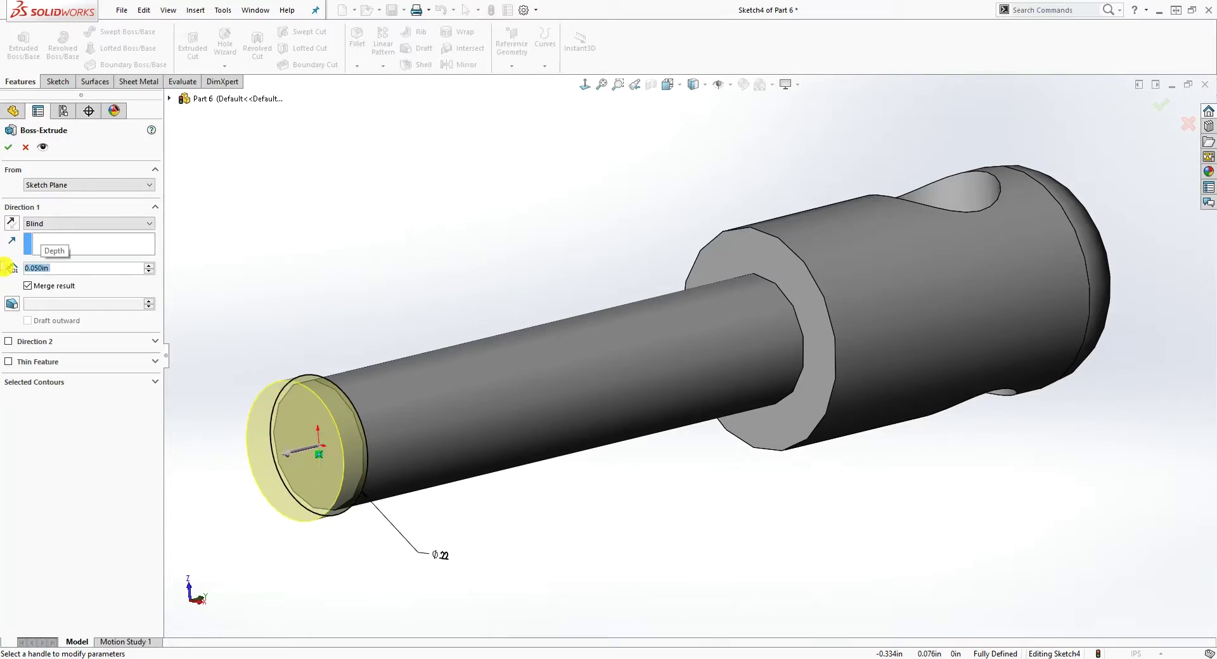
pyautogui.click(9, 154)
# Step: Save and close Part 6, and rebuild the assembly with the changed part
pyautogui.moveTo(340, 258); pyautogui.dragTo(451, 435, button='middle')
pyautogui.scroll(5, 673, 472)
pyautogui.moveTo(674, 473); pyautogui.dragTo(687, 524, button='middle')
pyautogui.click(833, 491)
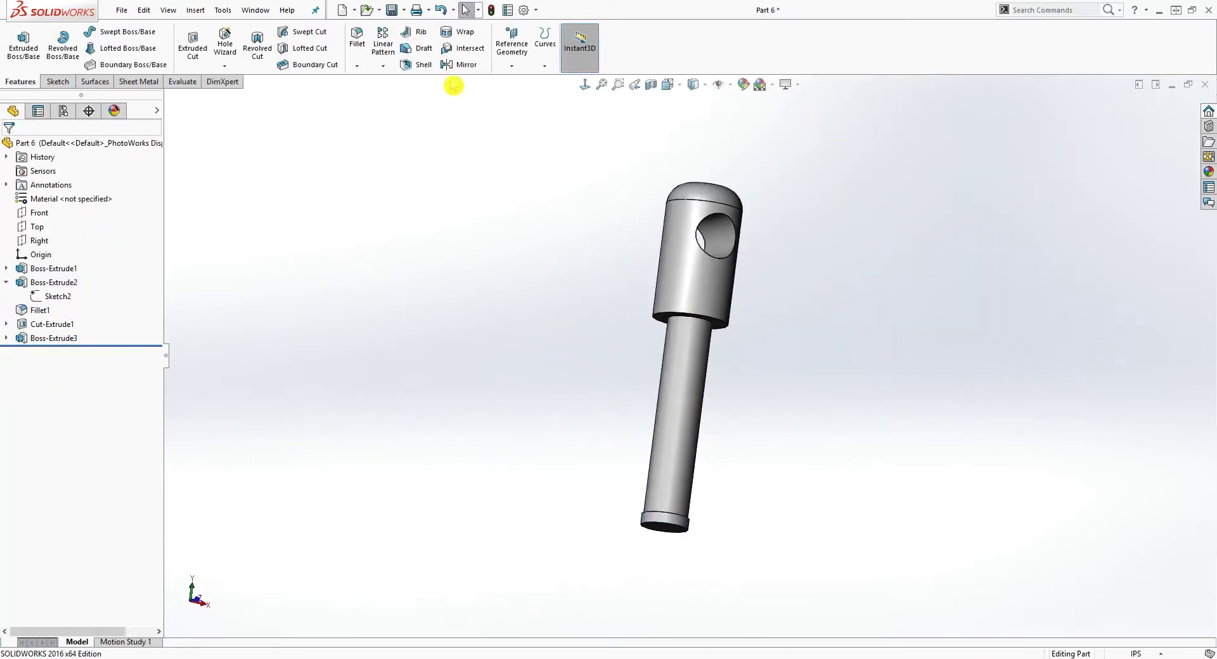
pyautogui.click(392, 9)
pyautogui.moveTo(744, 367); pyautogui.dragTo(765, 414, button='middle')
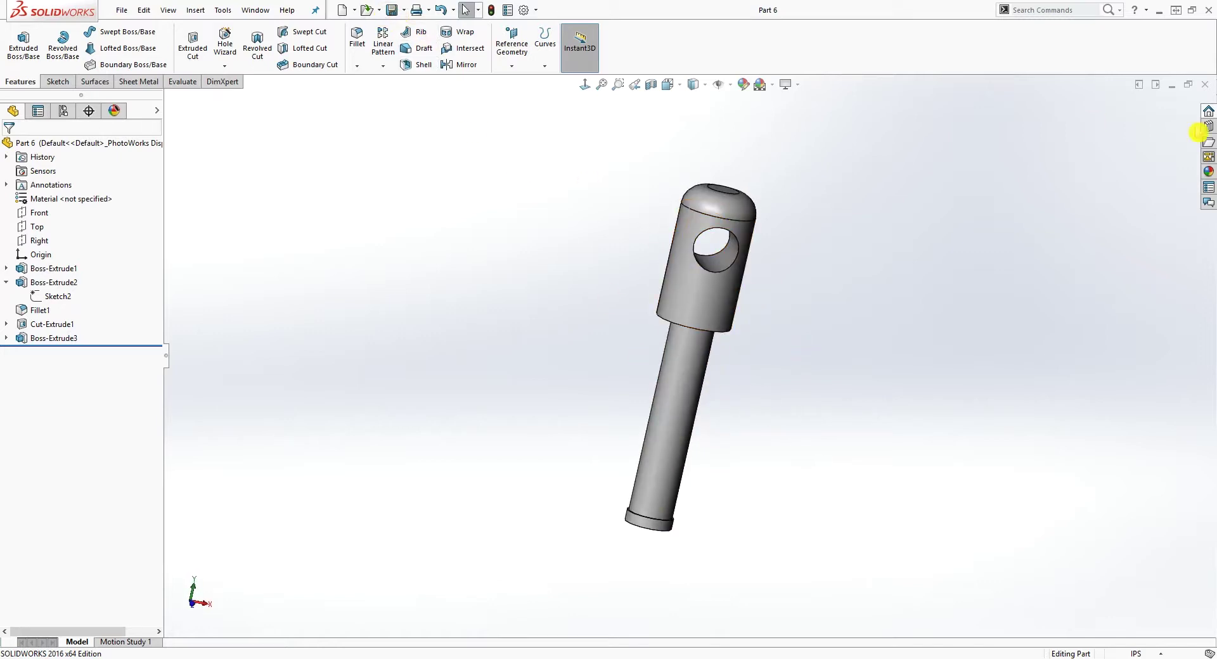
pyautogui.click(1205, 85)
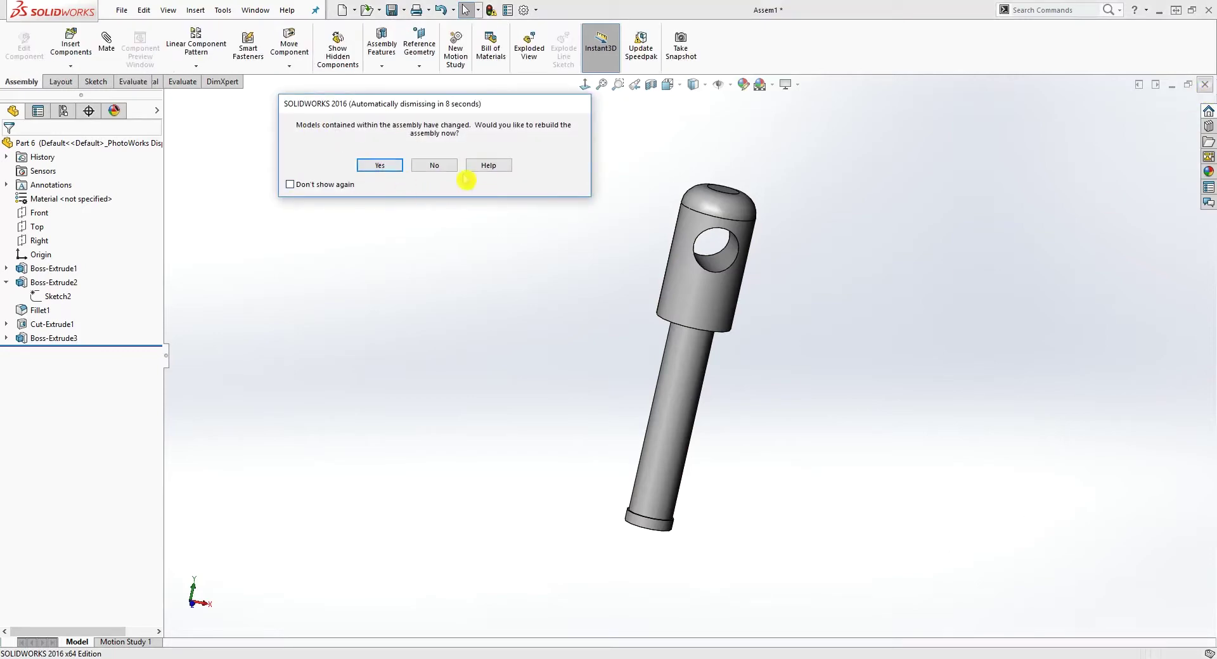
pyautogui.click(379, 165)
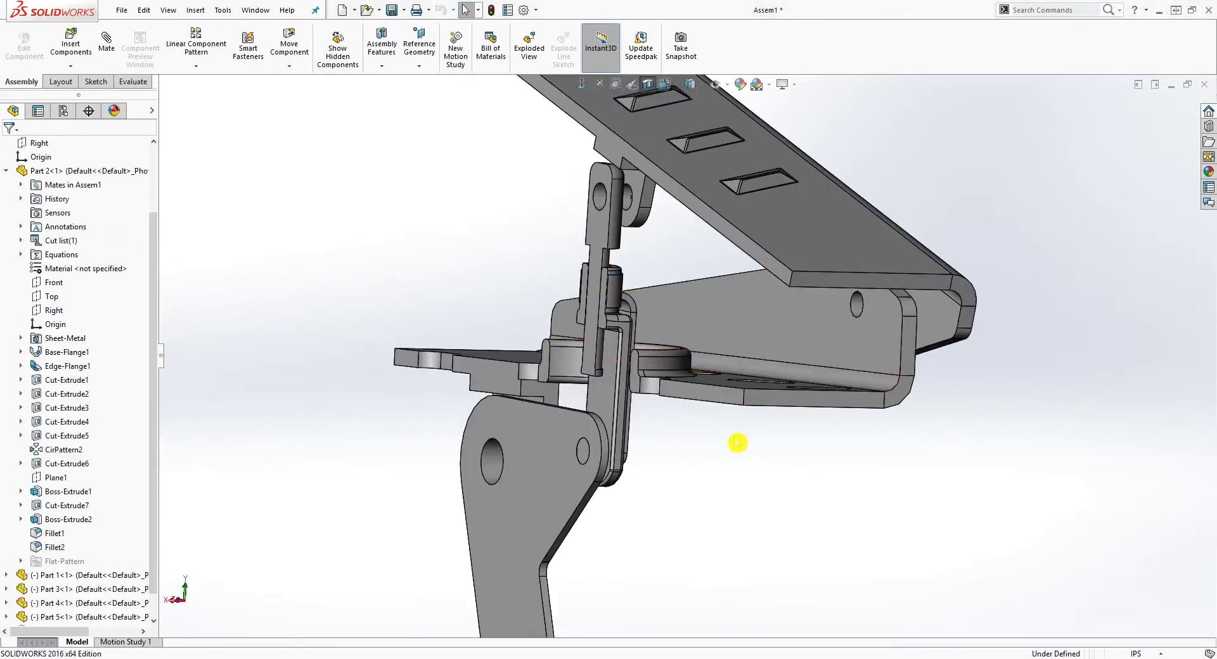
# Step: Inspect the shortened shaft of Part 6 in the section view and turn the section view off
pyautogui.scroll(-4, 760, 438)
pyautogui.moveTo(675, 398); pyautogui.dragTo(635, 287, button='middle')
pyautogui.scroll(2, 637, 279)
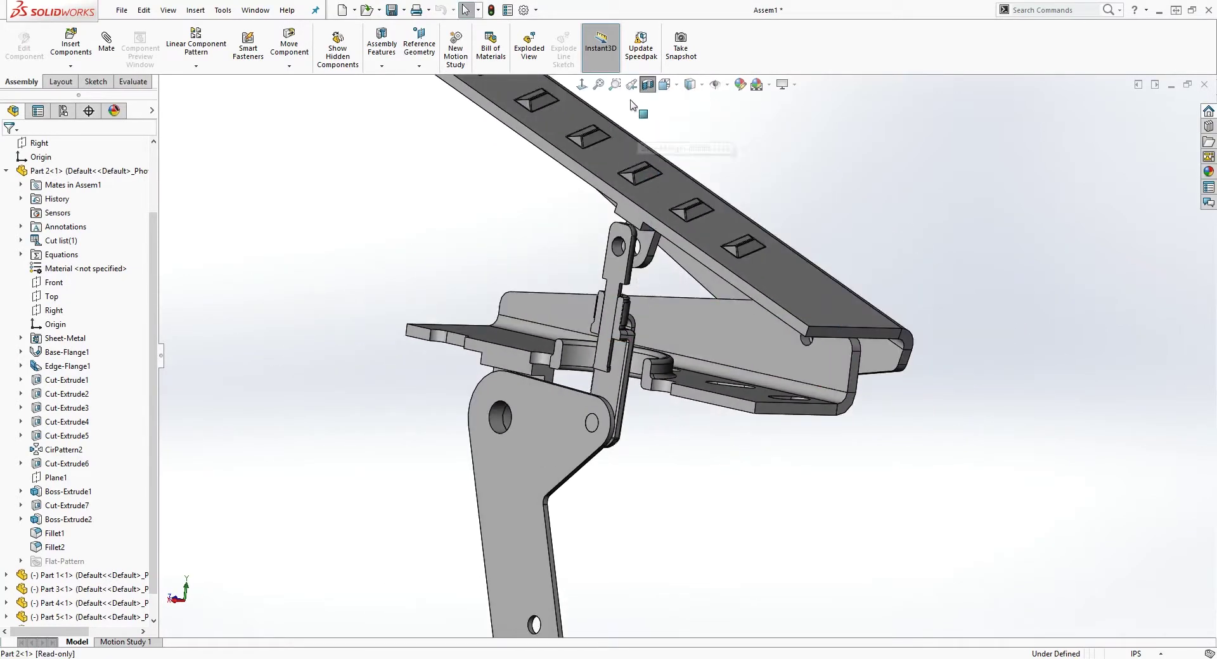
pyautogui.click(649, 87)
pyautogui.moveTo(755, 318); pyautogui.dragTo(868, 304, button='middle')
pyautogui.scroll(4, 853, 362)
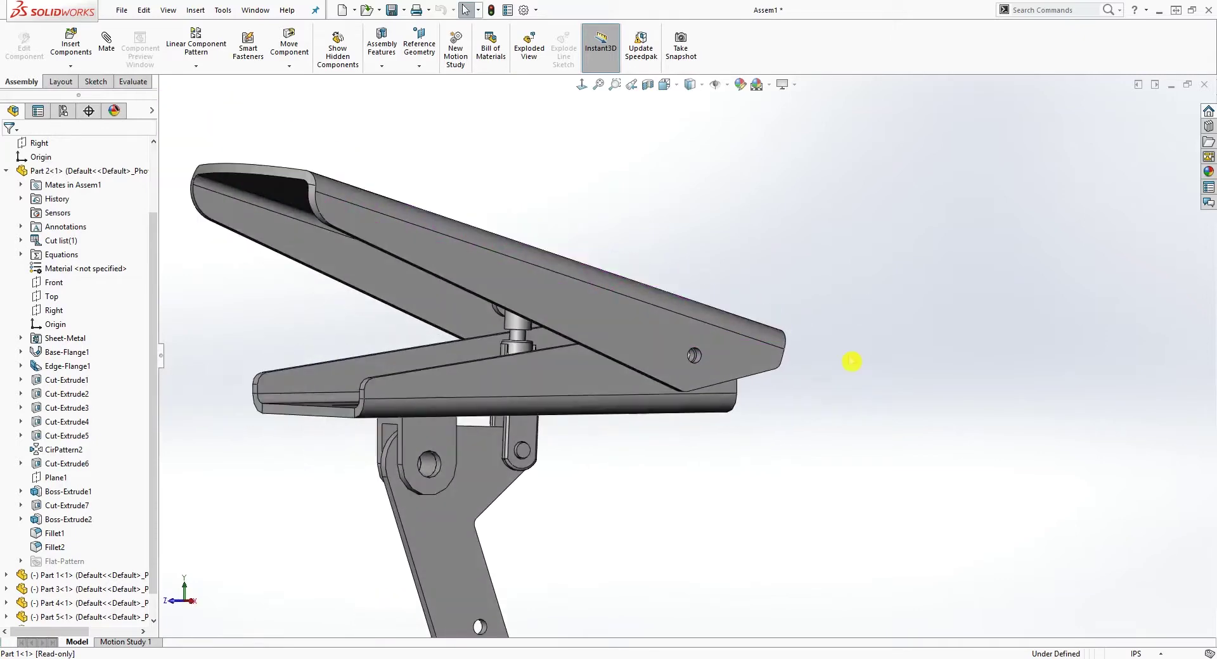
# Step: Swing Part 1 downward to test how the linkage moves with the revised Part 6
pyautogui.scroll(-3, 589, 413)
pyautogui.moveTo(590, 412); pyautogui.dragTo(543, 321, button='middle')
pyautogui.moveTo(526, 216); pyautogui.dragTo(549, 268)
pyautogui.press('Escape')
pyautogui.moveTo(612, 344); pyautogui.dragTo(326, 291, button='middle')
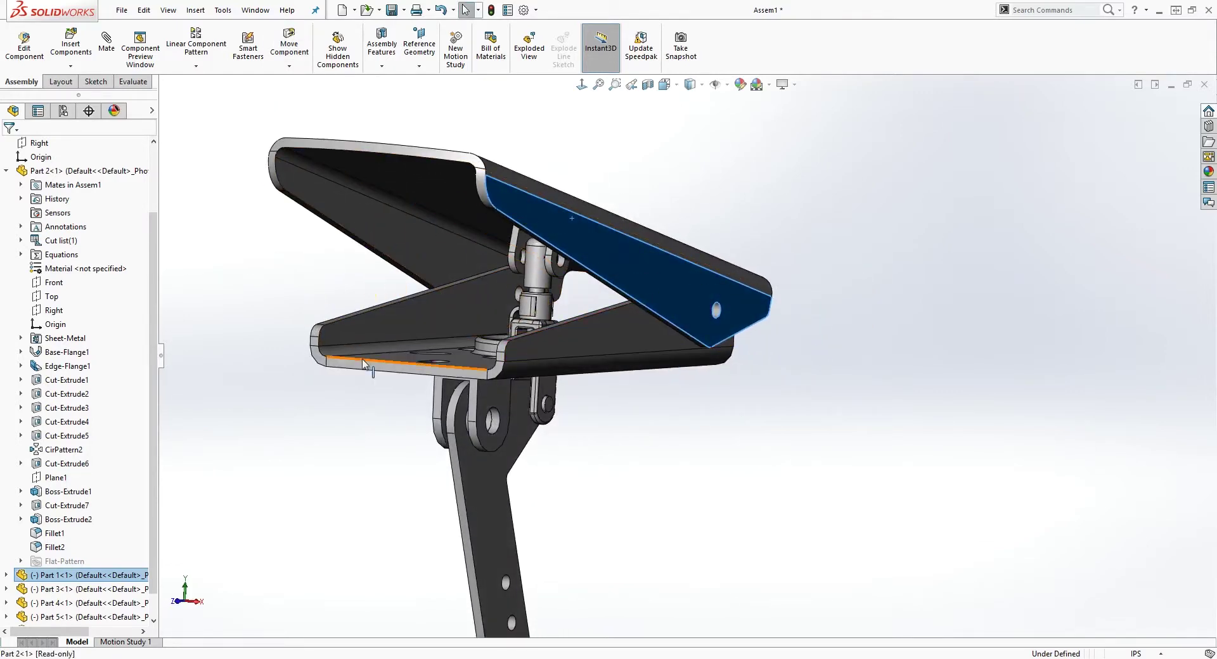
# Step: Swing Part 1 down and up while examining closely how Part 6's shaft slides in the collar of Part 5
pyautogui.moveTo(372, 298); pyautogui.dragTo(524, 307, button='middle')
pyautogui.scroll(-5, 567, 333)
pyautogui.moveTo(572, 337); pyautogui.dragTo(589, 361, button='middle')
pyautogui.scroll(-3, 591, 347)
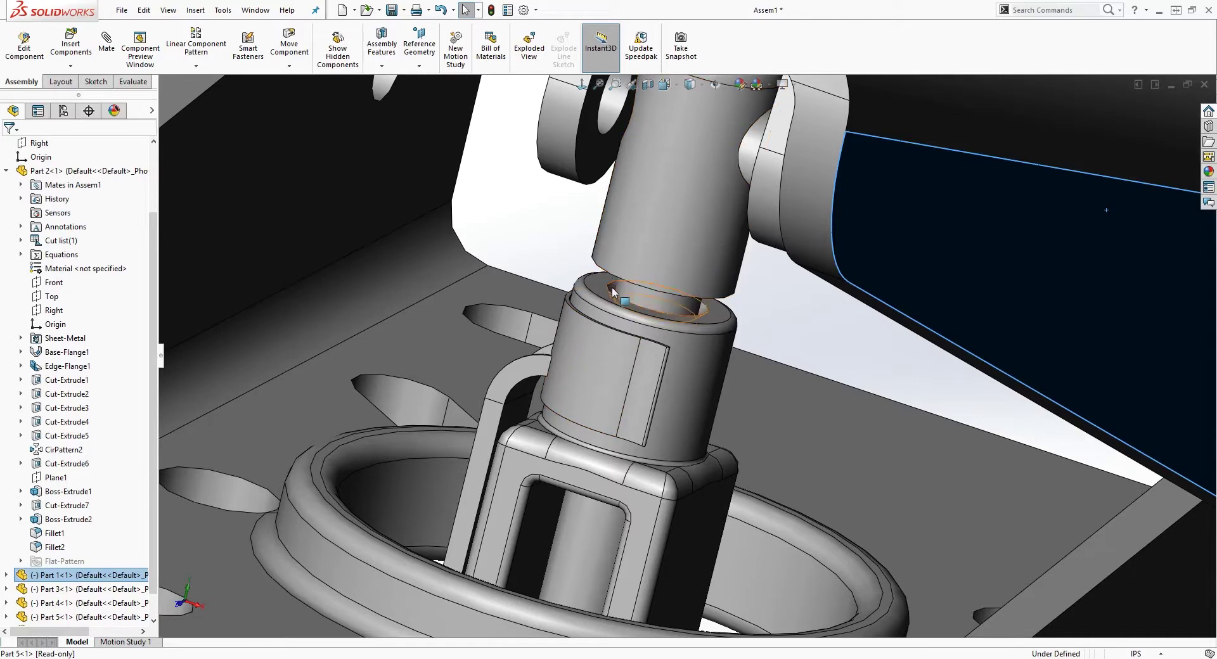
pyautogui.moveTo(870, 205); pyautogui.dragTo(855, 272)
pyautogui.moveTo(668, 309); pyautogui.dragTo(690, 243, button='middle')
pyautogui.scroll(3, 690, 243)
pyautogui.moveTo(922, 212); pyautogui.dragTo(948, 157)
pyautogui.click(1067, 184)
# Step: Start a limit distance mate with a minimum of 0 in and a maximum of 0.75 in
pyautogui.scroll(-3, 715, 330)
pyautogui.scroll(-1, 713, 329)
pyautogui.click(82, 46)
pyautogui.click(105, 44)
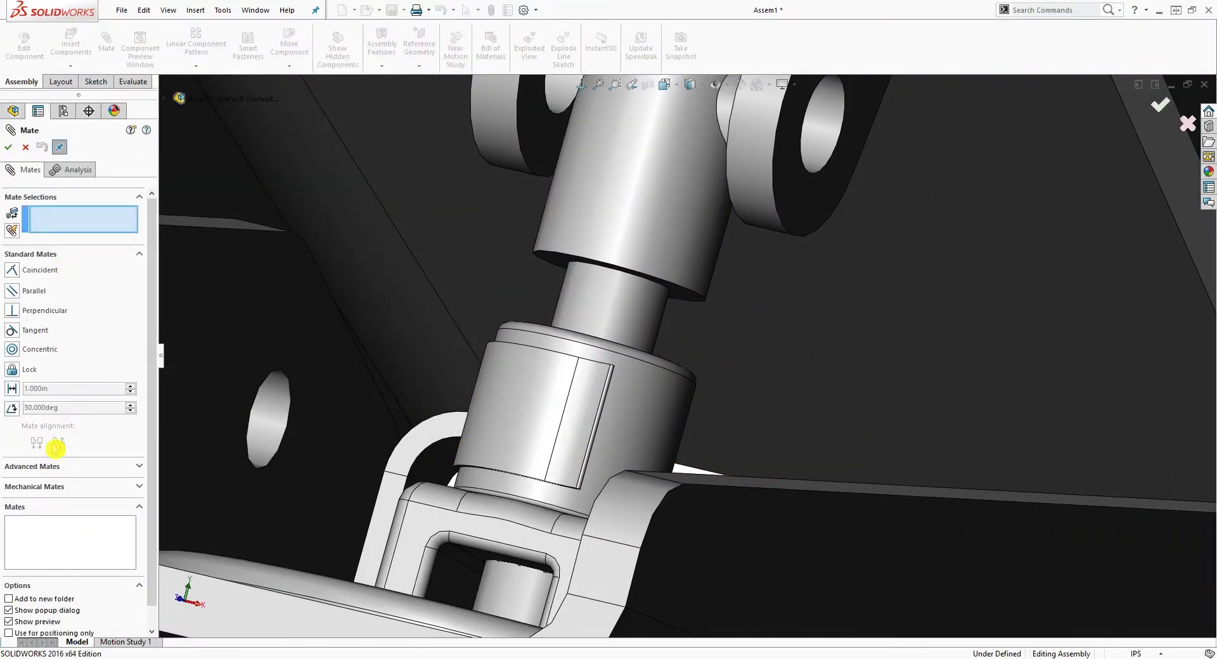
pyautogui.click(139, 470)
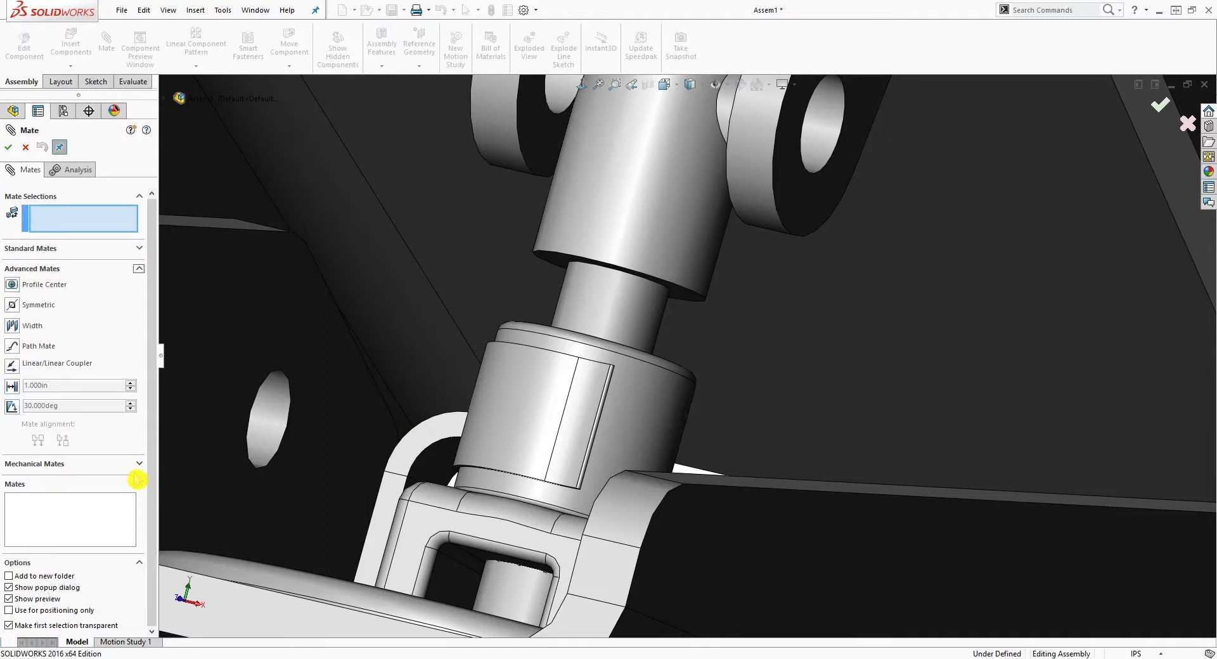
pyautogui.click(13, 389)
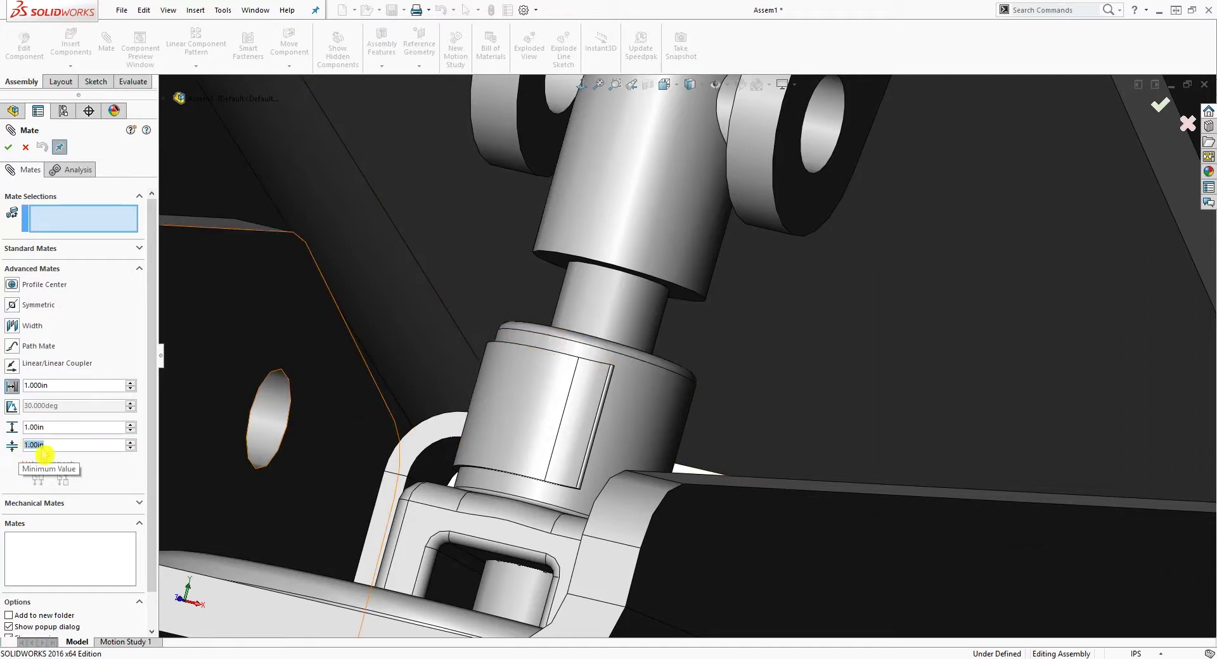
pyautogui.write('0')
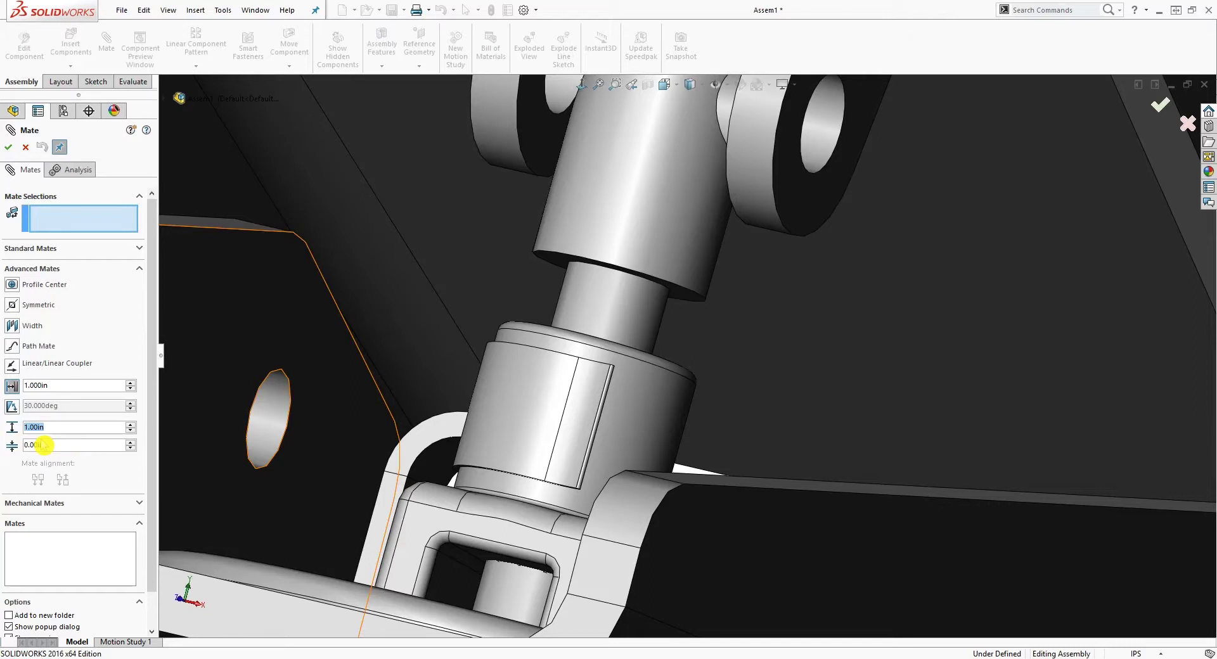
pyautogui.write('.75')
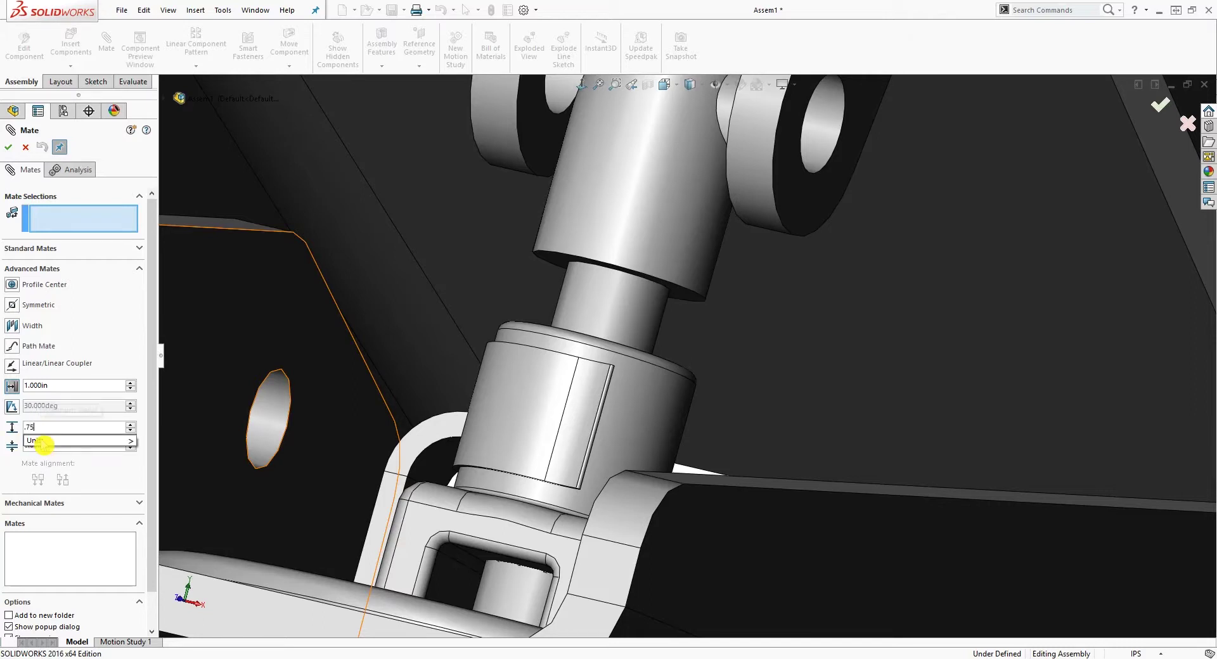
pyautogui.moveTo(58, 436)
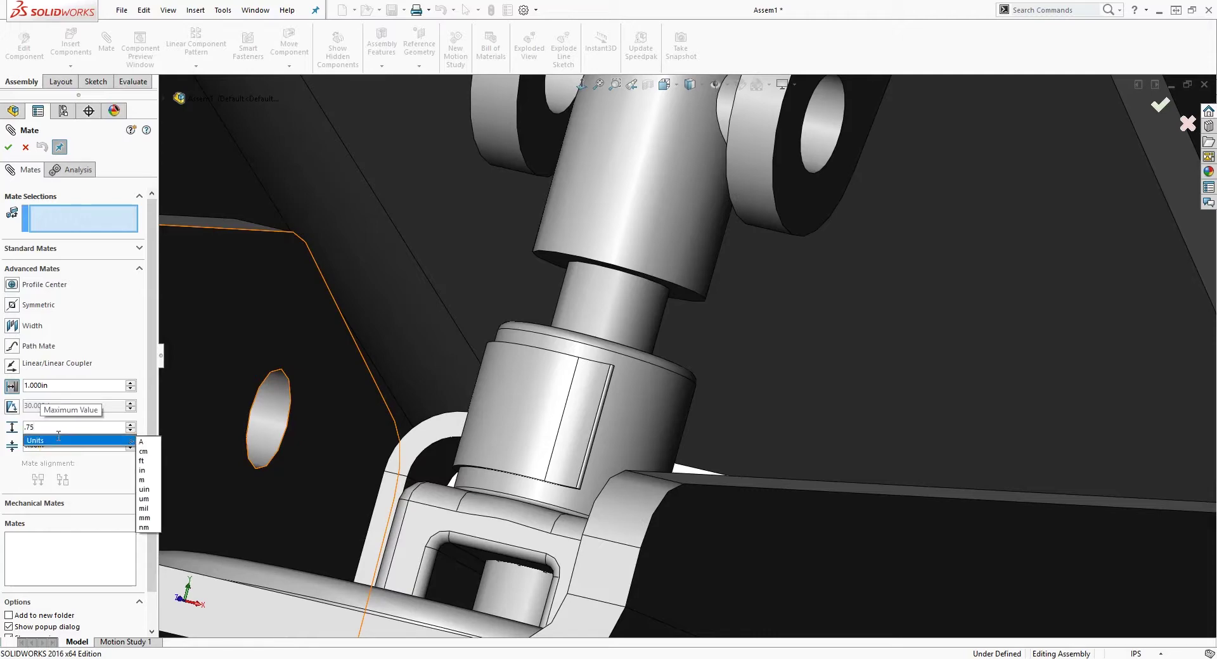
# Step: Apply the limit distance mate between the lower face of Part 6's wide sleeve and the top face of Part 4 below it
pyautogui.click(25, 469)
pyautogui.click(683, 295)
pyautogui.moveTo(683, 295); pyautogui.dragTo(562, 422, button='middle')
pyautogui.click(593, 424)
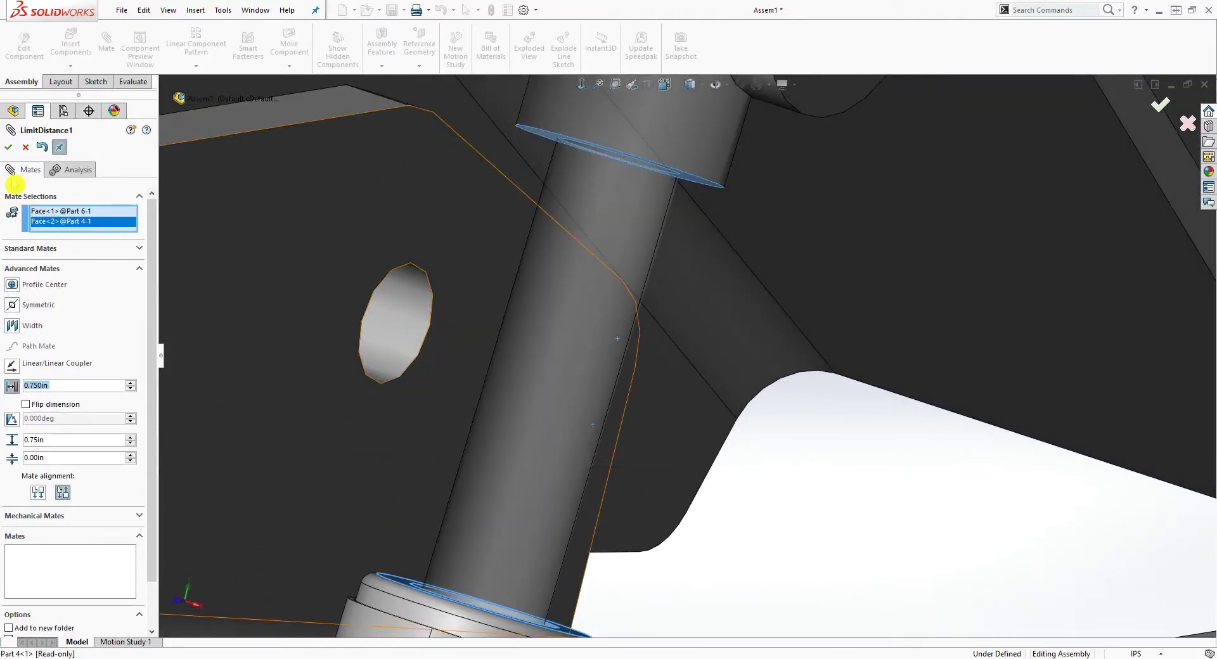
pyautogui.click(9, 149)
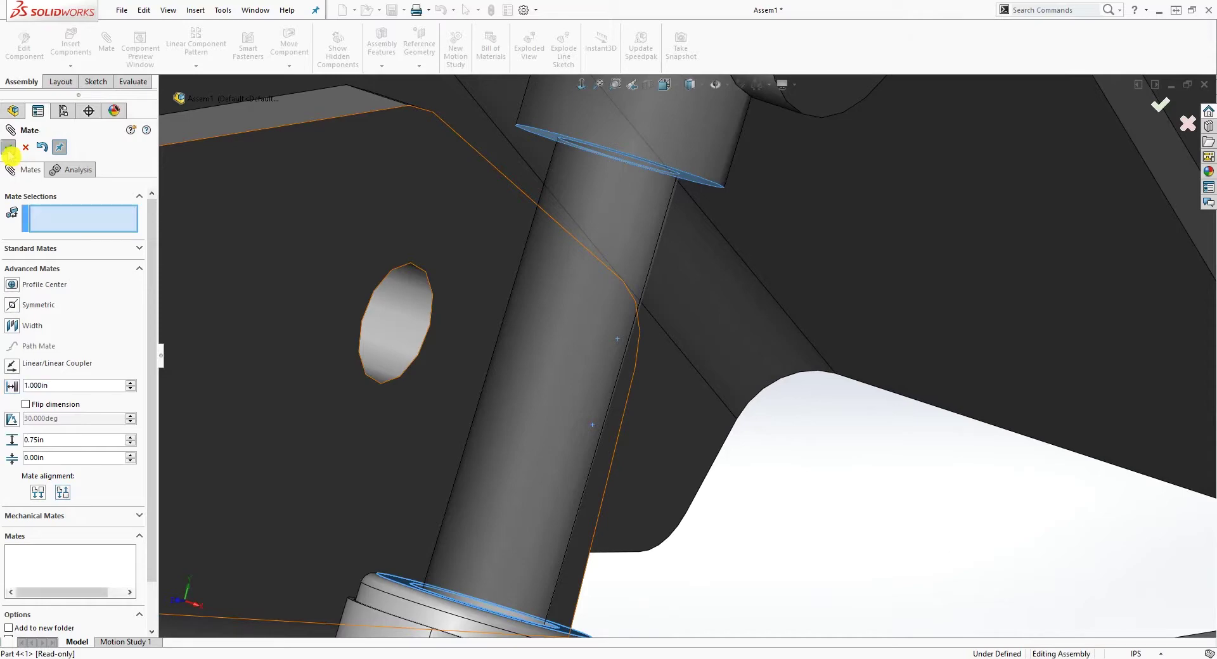
pyautogui.moveTo(413, 245); pyautogui.dragTo(584, 386, button='middle')
pyautogui.moveTo(921, 288); pyautogui.dragTo(727, 562, button='middle')
pyautogui.moveTo(697, 443); pyautogui.dragTo(666, 398, button='middle')
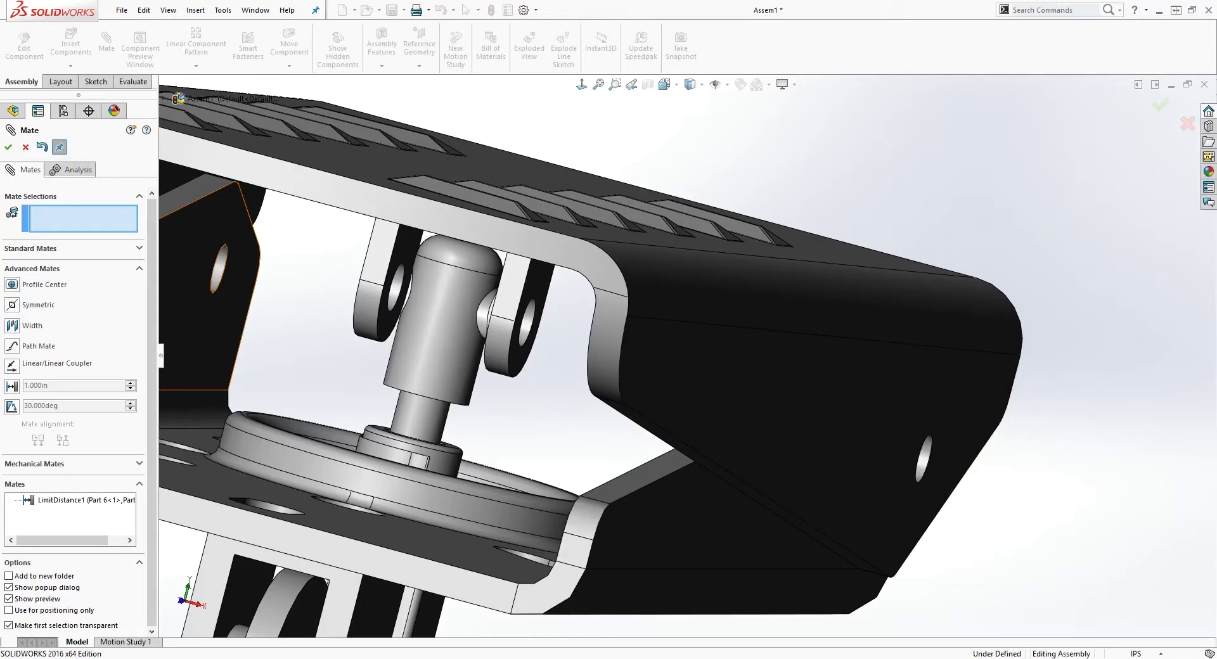
pyautogui.click(9, 150)
# Step: Swing Part 1 downward to test its travel under the limit distance mate and view the underside
pyautogui.scroll(5, 825, 394)
pyautogui.moveTo(854, 472); pyautogui.dragTo(709, 308, button='middle')
pyautogui.moveTo(732, 370); pyautogui.dragTo(734, 434)
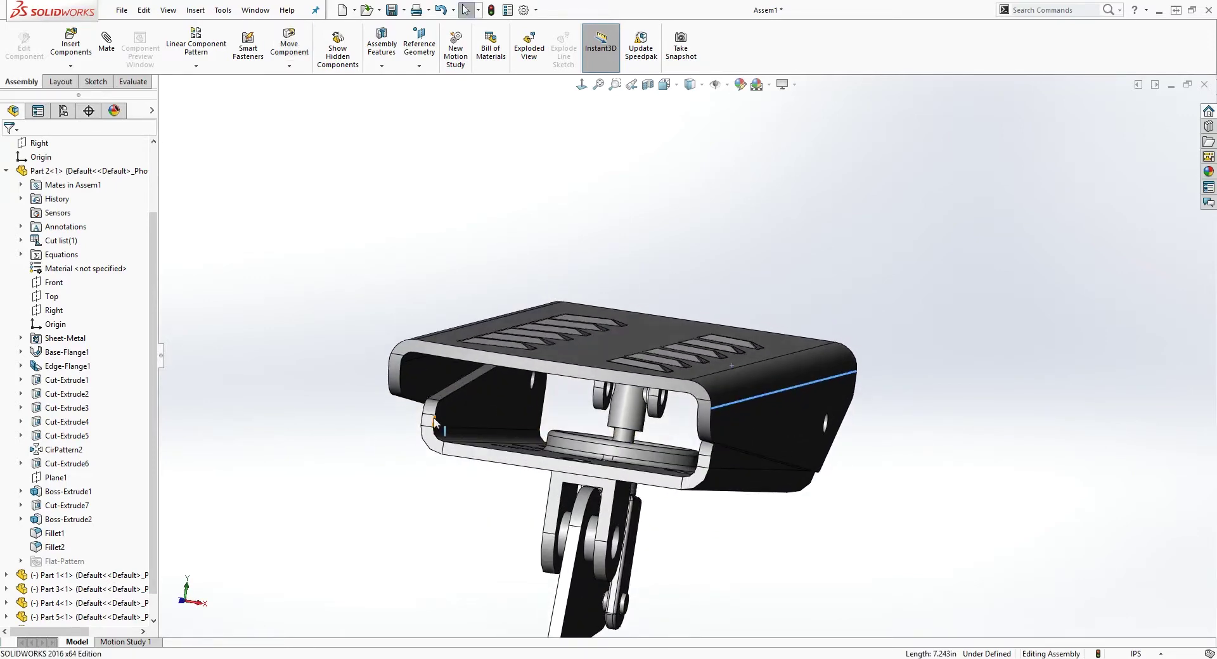
pyautogui.moveTo(430, 404); pyautogui.dragTo(320, 376, button='middle')
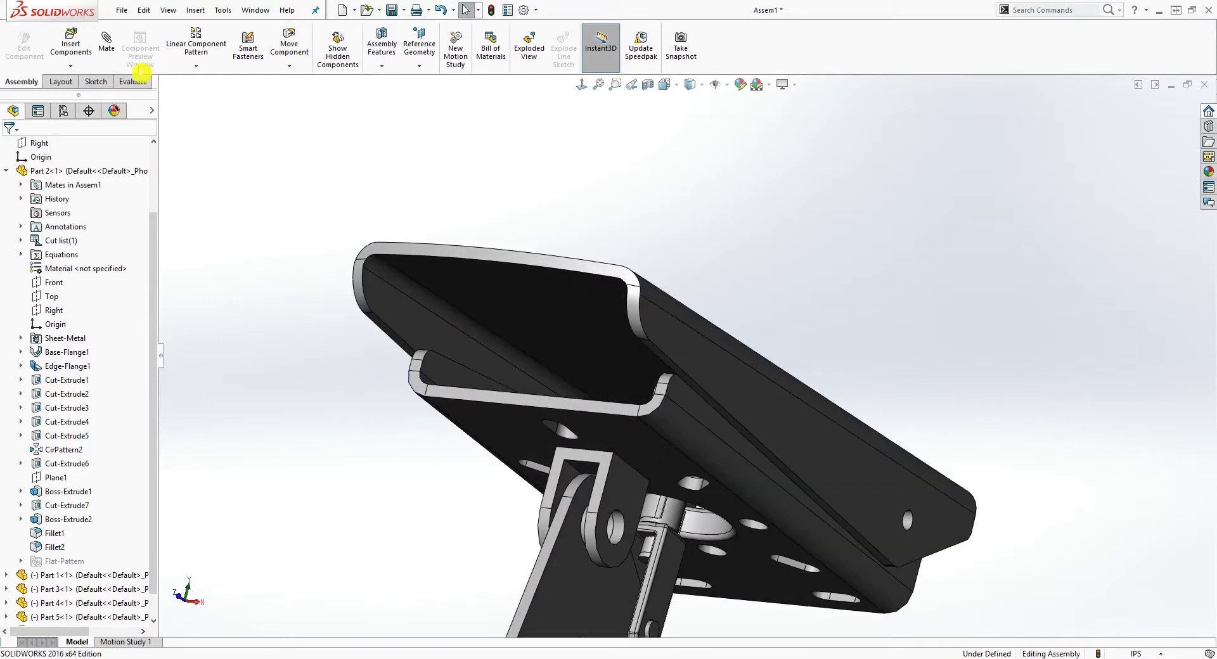
pyautogui.click(106, 45)
pyautogui.moveTo(337, 301); pyautogui.dragTo(497, 307, button='middle')
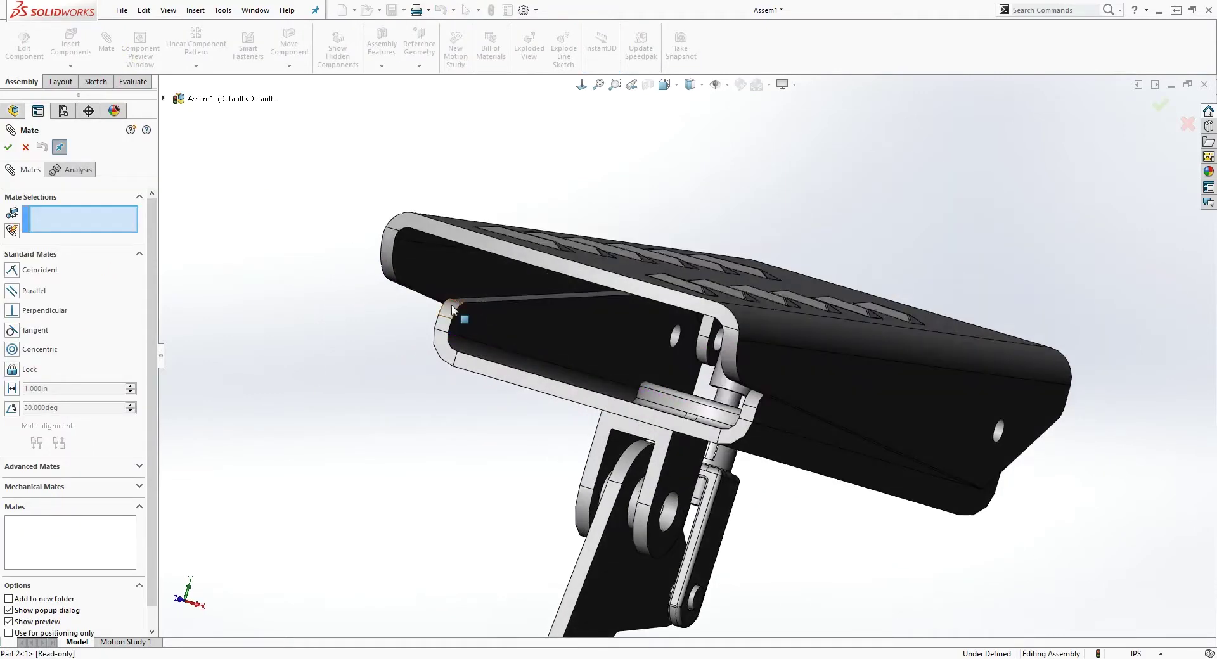
pyautogui.click(460, 306)
pyautogui.moveTo(410, 374); pyautogui.dragTo(404, 259, button='middle')
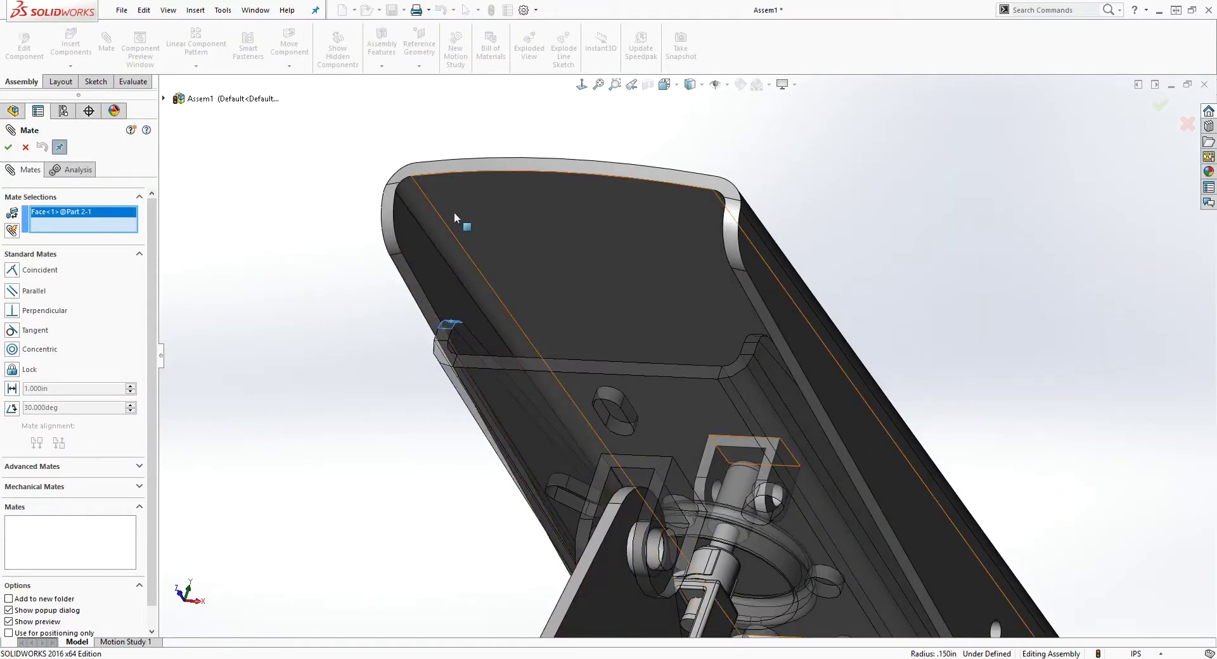
pyautogui.click(25, 149)
# Step: Start a limit distance mate between the small rounded face on Part 2's flange end and the inner top face of Part 1
pyautogui.click(106, 41)
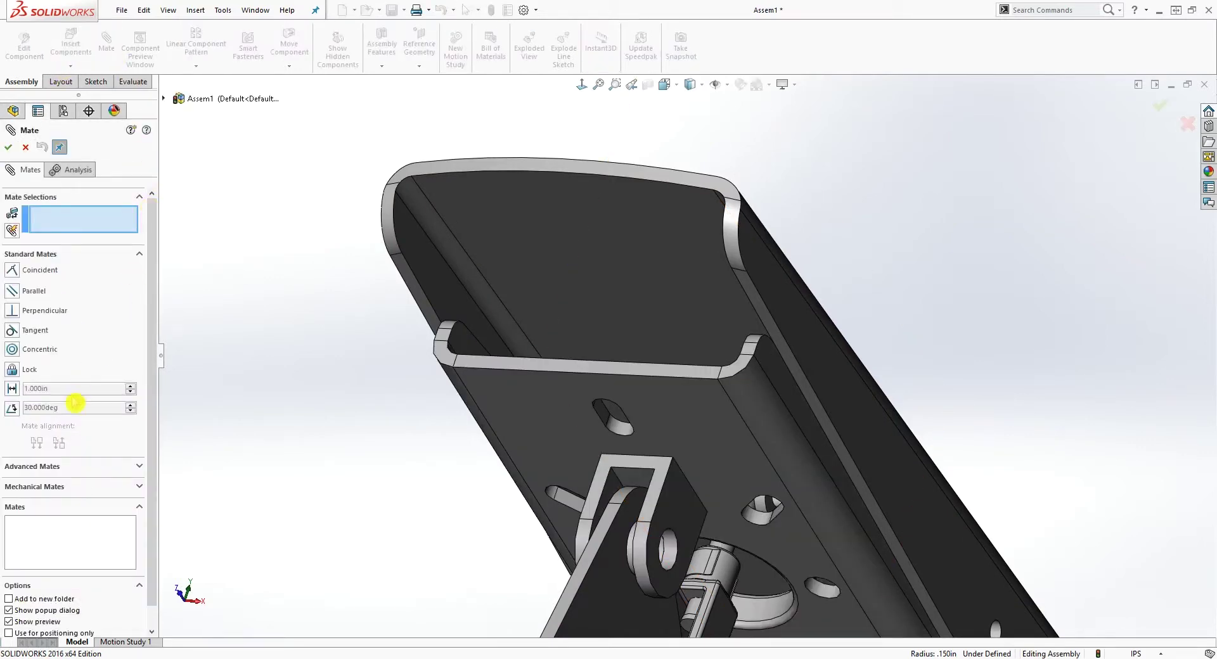
pyautogui.click(139, 467)
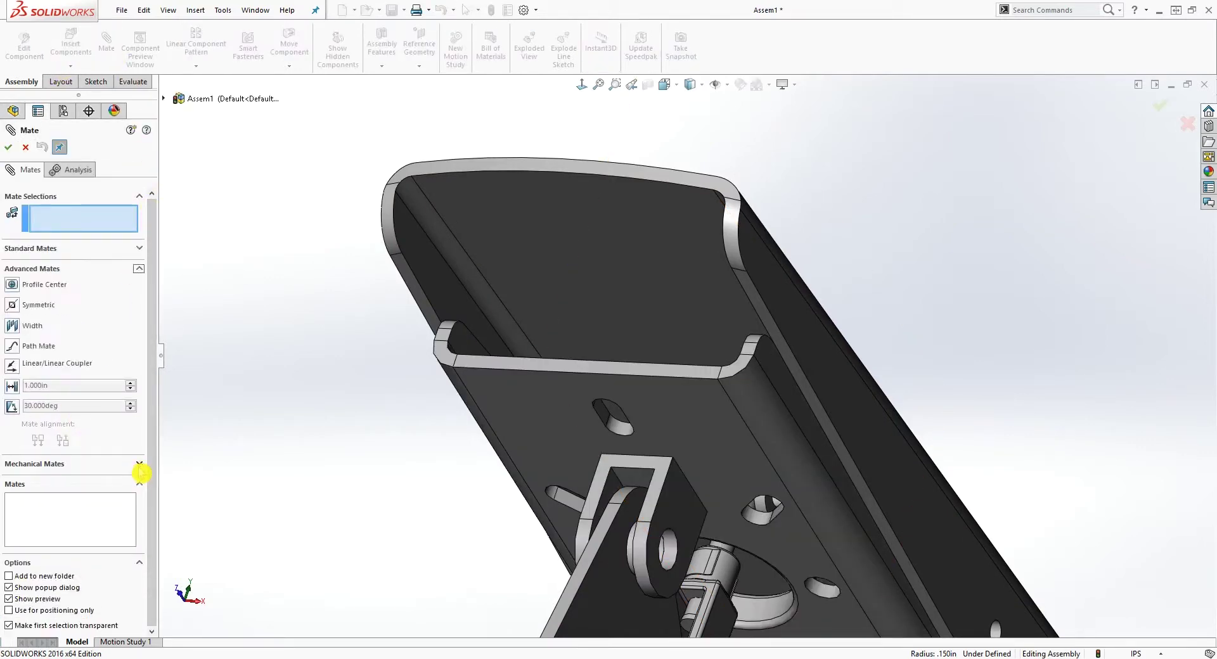
pyautogui.click(12, 386)
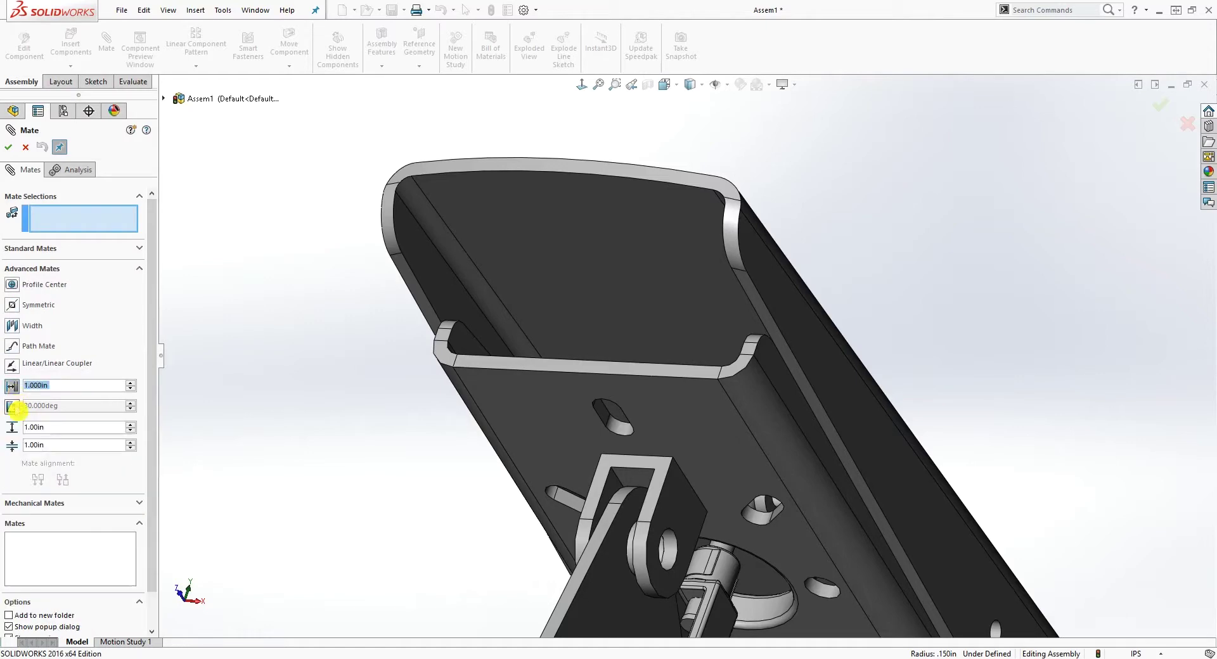
pyautogui.moveTo(462, 339); pyautogui.dragTo(435, 321, button='middle')
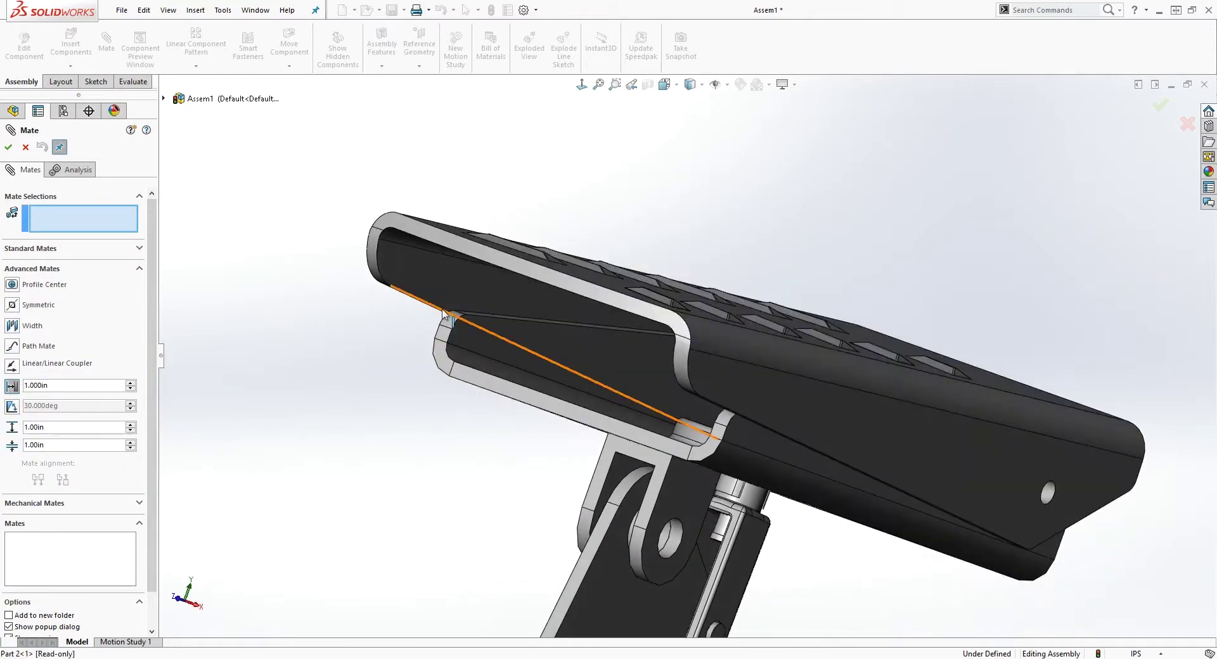
pyautogui.click(451, 319)
pyautogui.moveTo(409, 384); pyautogui.dragTo(412, 298, button='middle')
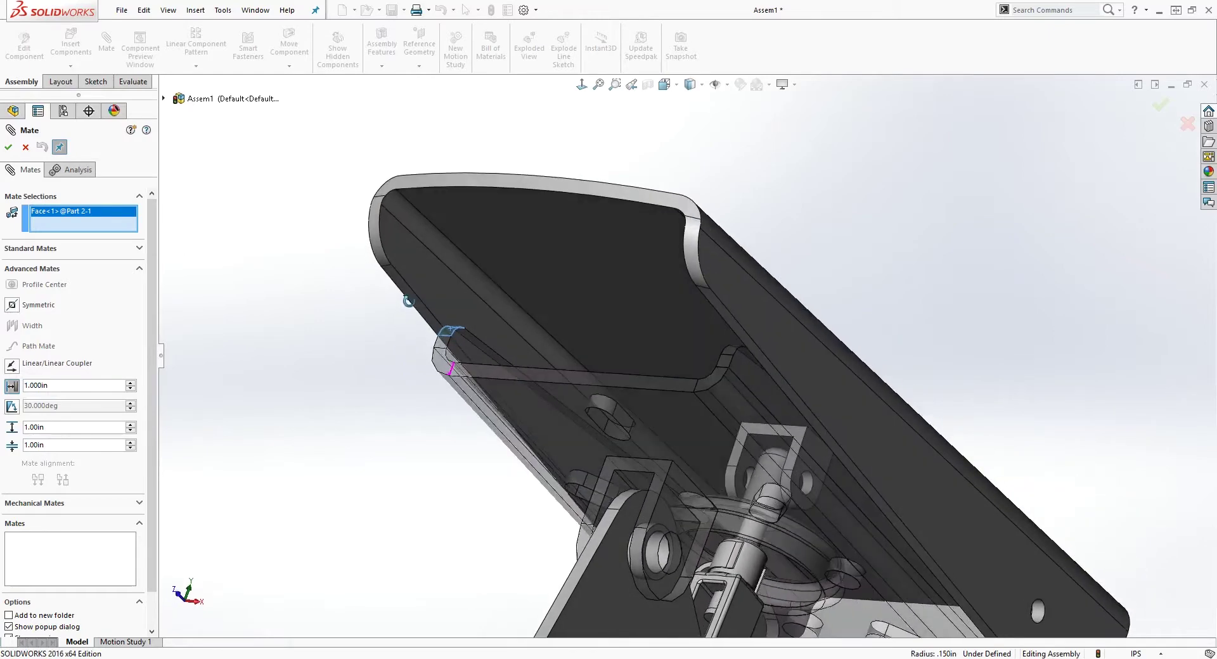
pyautogui.click(457, 213)
pyautogui.click(458, 215)
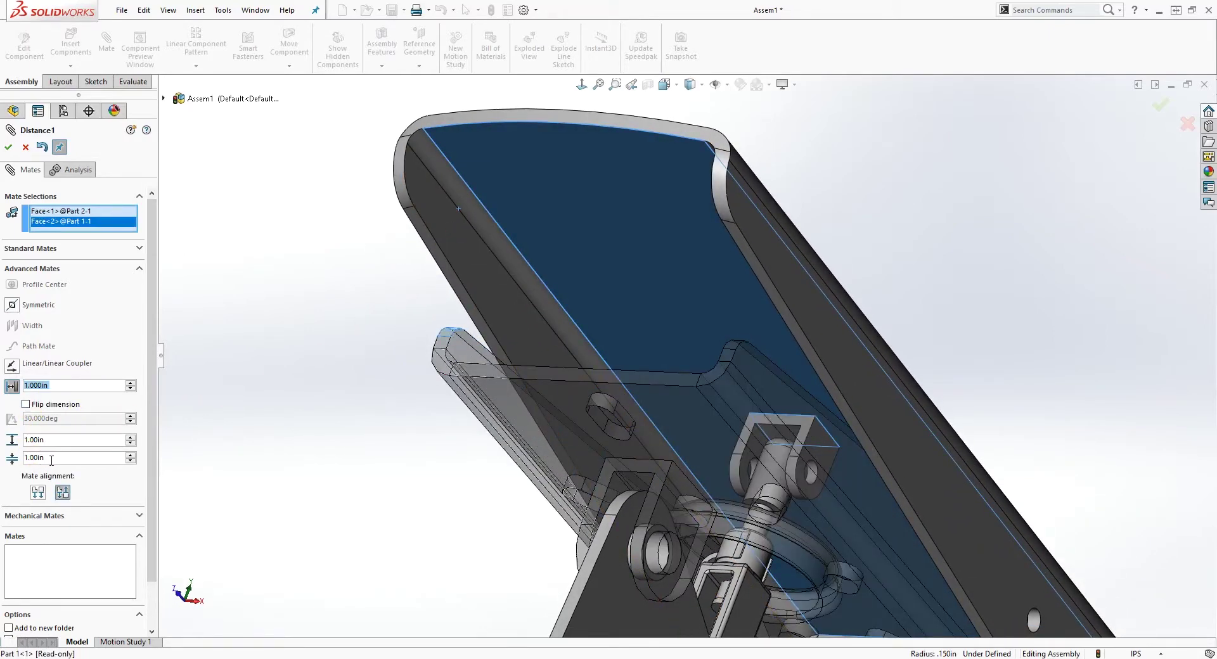
# Step: Set the mate's minimum to 0 in and maximum to 4 in, and accept it
pyautogui.write('0')
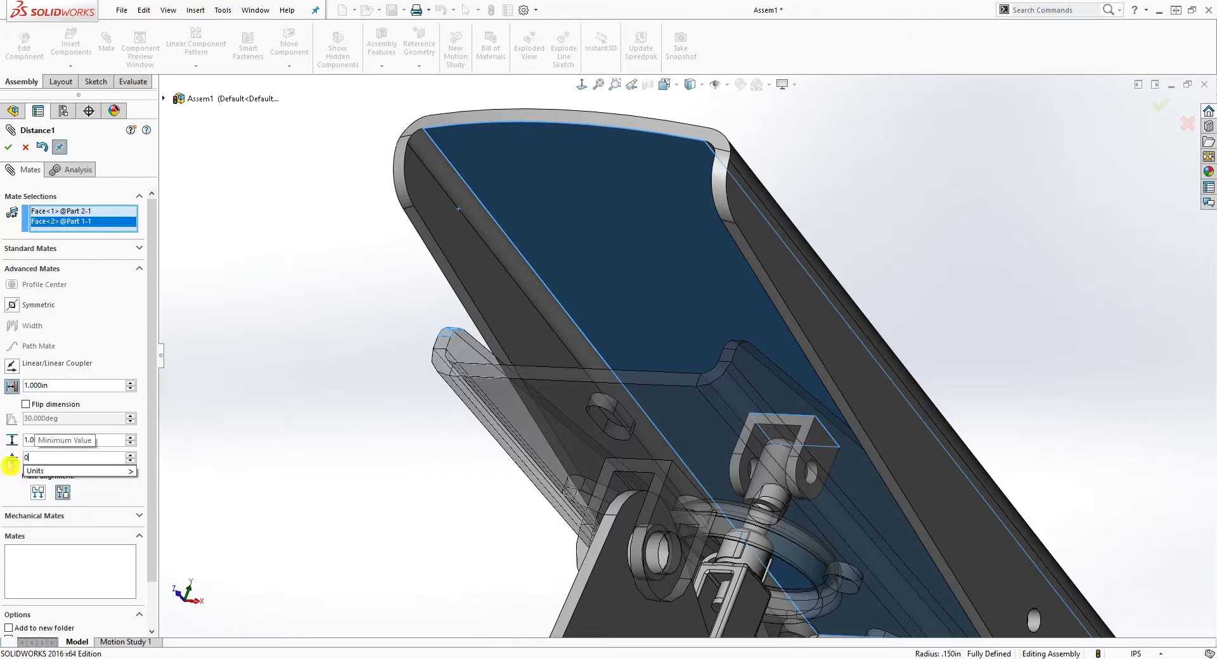
pyautogui.click(72, 455)
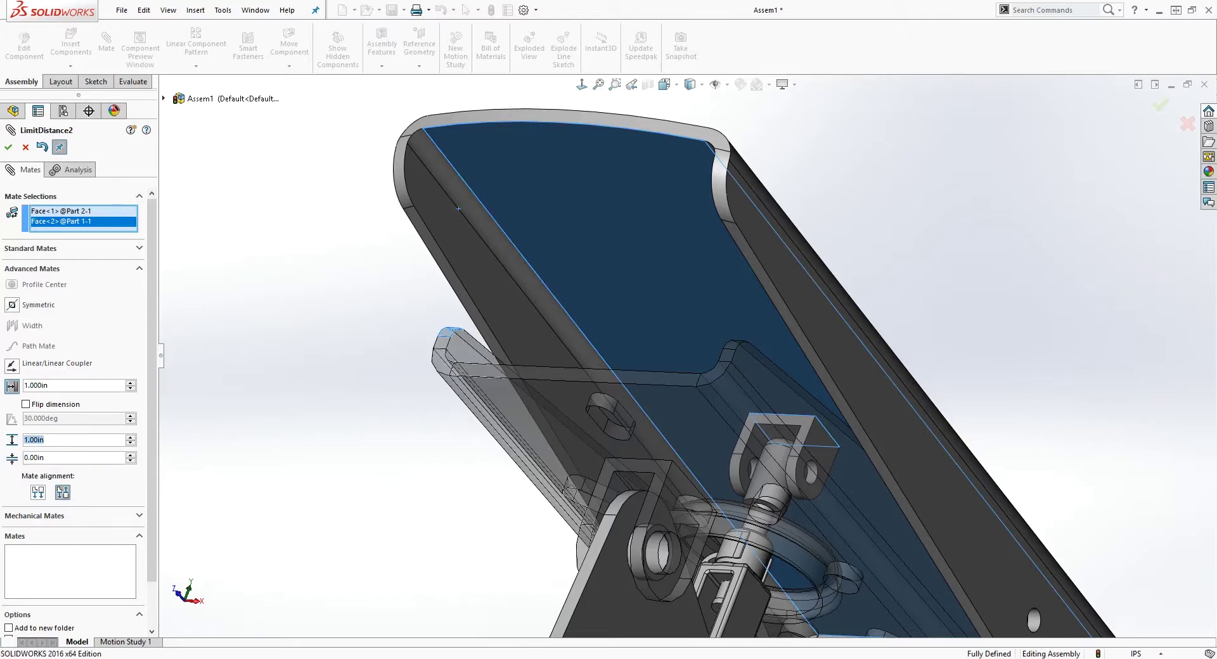
pyautogui.write('4')
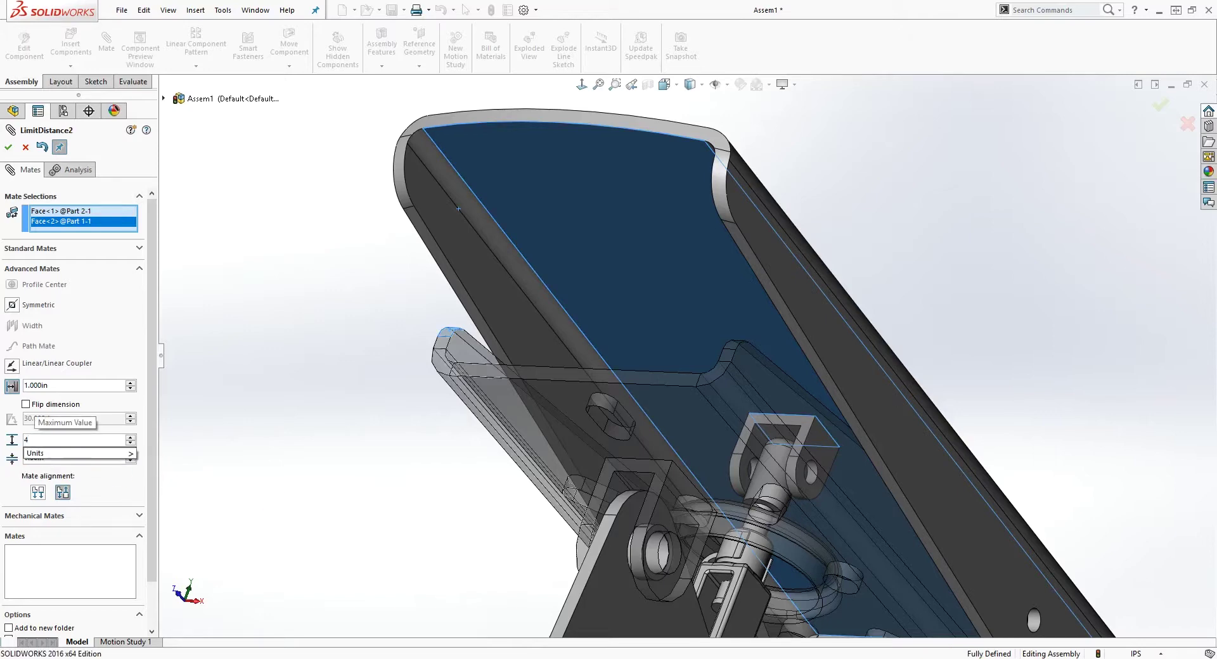
pyautogui.click(255, 464)
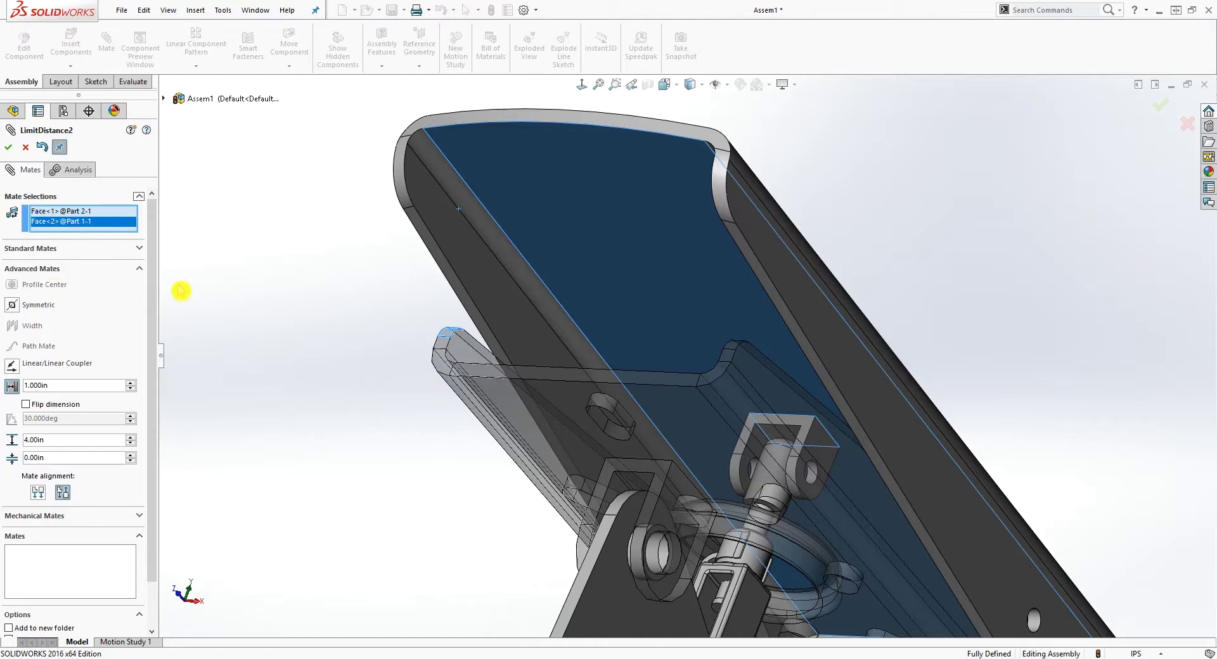
pyautogui.click(8, 147)
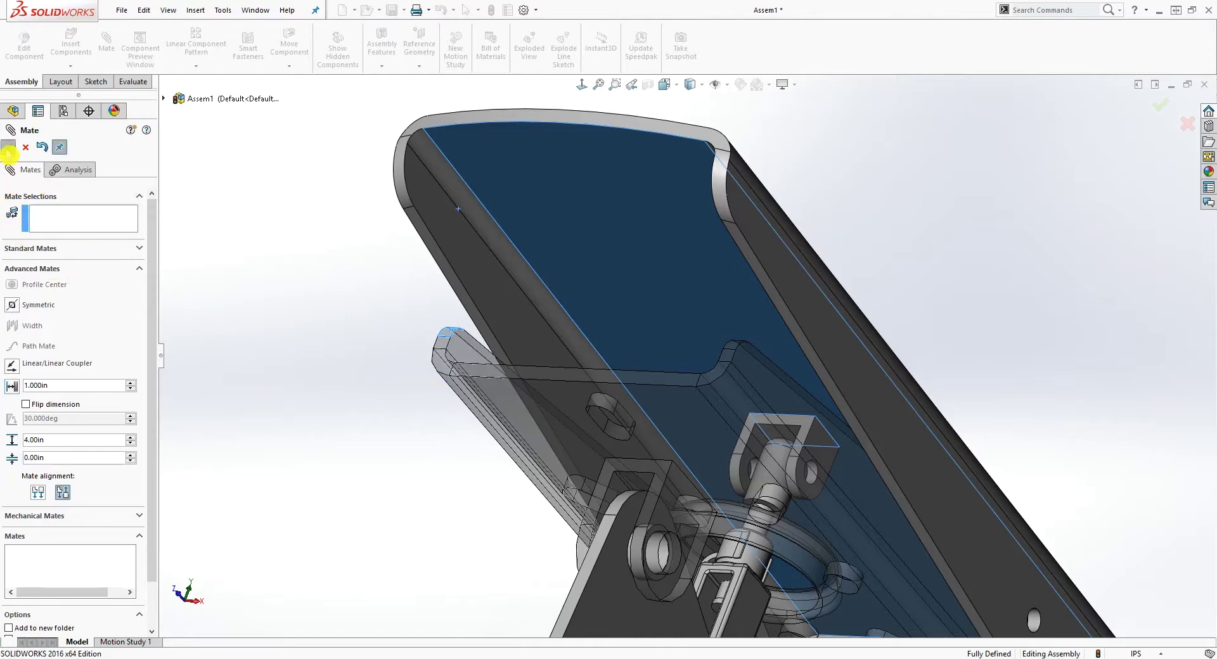
pyautogui.click(8, 149)
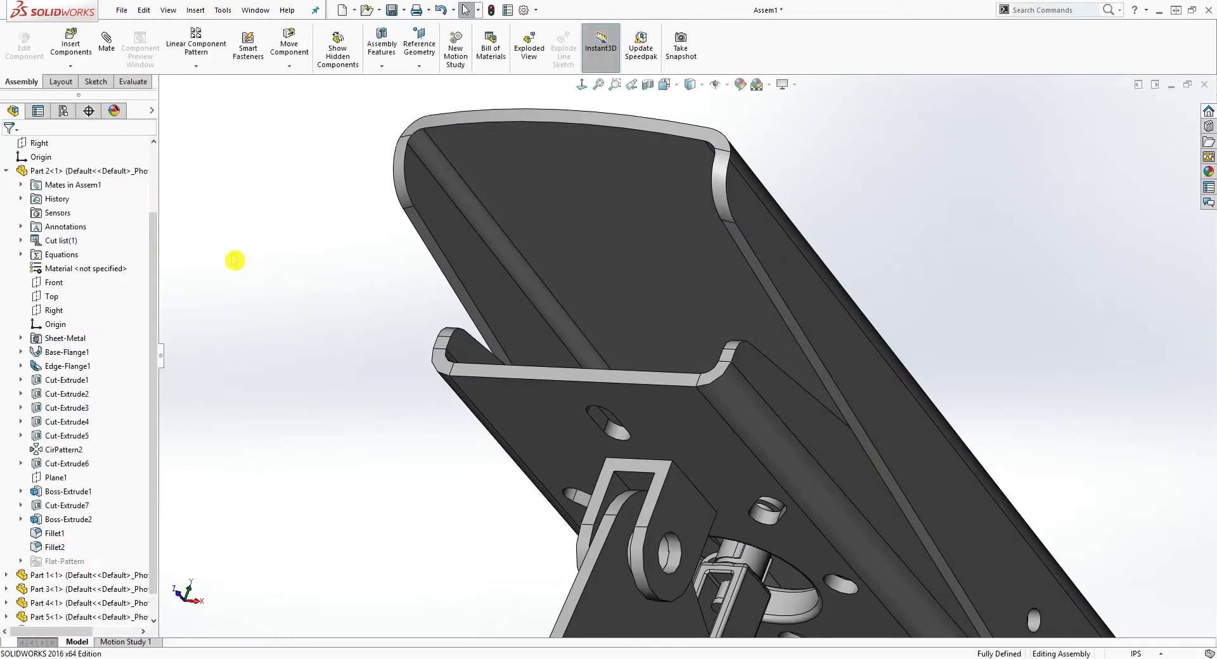
# Step: Swing Part 1 down and up relative to Part 2 to test the new limit distance mate
pyautogui.scroll(5, 253, 271)
pyautogui.moveTo(353, 337); pyautogui.dragTo(394, 416, button='middle')
pyautogui.moveTo(674, 353); pyautogui.dragTo(761, 510, button='middle')
pyautogui.moveTo(728, 439); pyautogui.dragTo(735, 515)
pyautogui.moveTo(753, 590); pyautogui.dragTo(758, 496, button='middle')
pyautogui.scroll(-4, 766, 466)
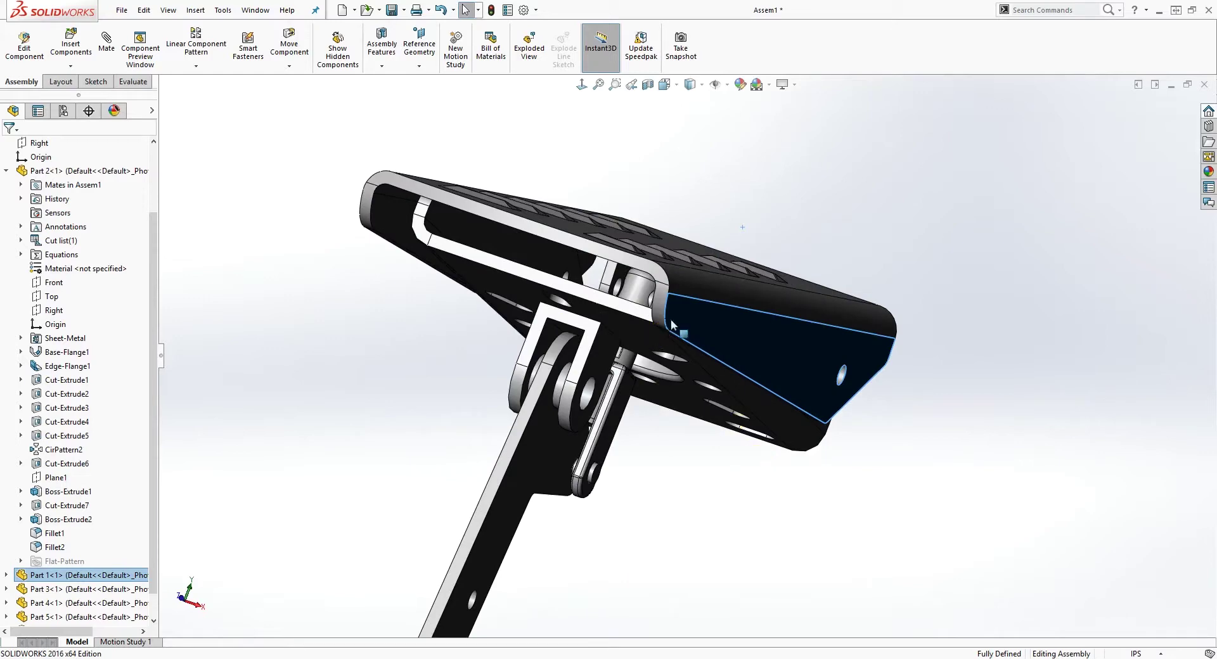
pyautogui.moveTo(703, 325); pyautogui.dragTo(706, 383)
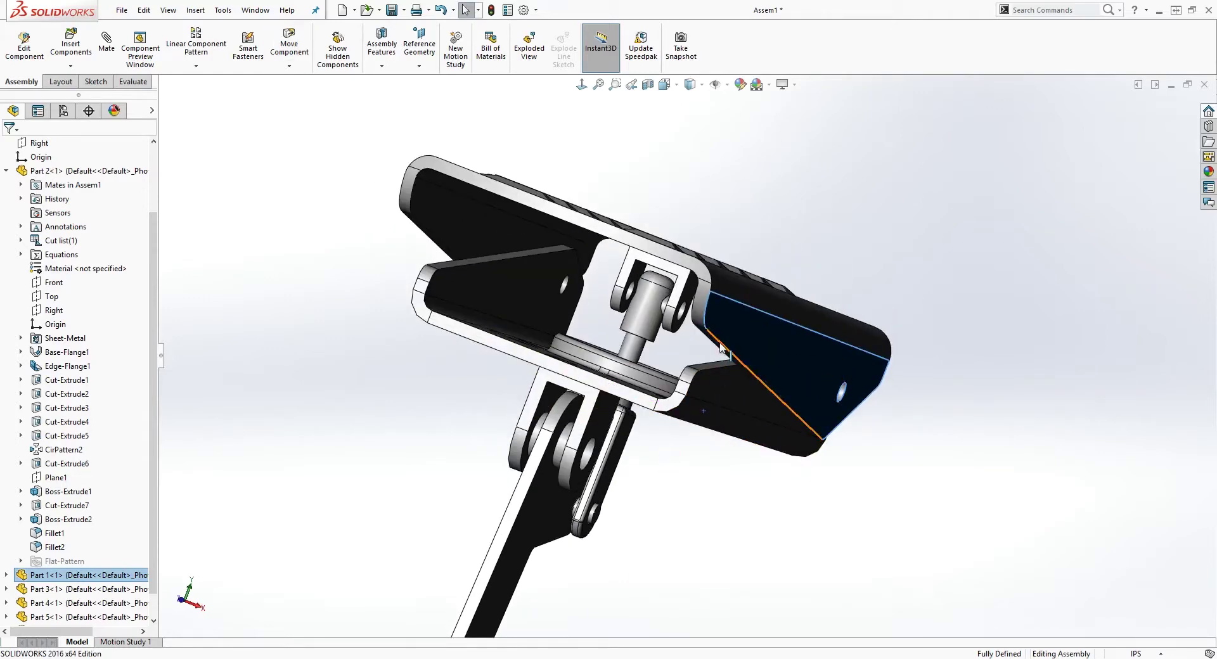
pyautogui.moveTo(704, 372); pyautogui.dragTo(691, 401, button='middle')
pyautogui.moveTo(705, 375); pyautogui.dragTo(711, 297)
pyautogui.moveTo(711, 297); pyautogui.dragTo(693, 363, button='middle')
# Step: Try moving the arm of Part 3 and swing Part 1 upward to check the linkage's range of motion
pyautogui.moveTo(649, 427); pyautogui.dragTo(674, 420)
pyautogui.moveTo(673, 420); pyautogui.dragTo(620, 393, button='middle')
pyautogui.click(621, 428)
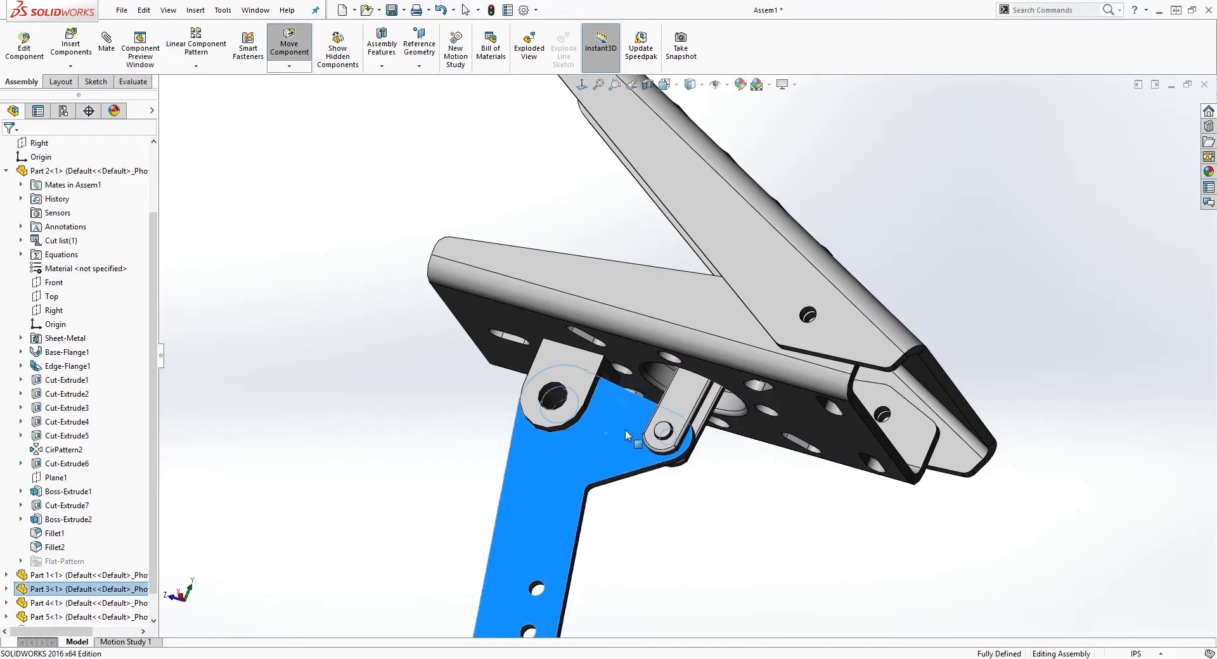
pyautogui.moveTo(625, 430); pyautogui.dragTo(625, 421)
pyautogui.moveTo(604, 416); pyautogui.dragTo(732, 526, button='middle')
pyautogui.moveTo(737, 221)
pyautogui.mouseDown(button='middle')
pyautogui.moveTo(737, 200)
pyautogui.moveTo(730, 213)
pyautogui.mouseUp(button='middle')
pyautogui.click(731, 190)
pyautogui.moveTo(729, 189)
pyautogui.mouseDown()
pyautogui.moveTo(748, 130)
pyautogui.moveTo(708, 194)
pyautogui.moveTo(724, 180)
pyautogui.mouseUp()
# Step: Examine closely where the end of Part 6's shaft sits within the opening of the bracket below the collar
pyautogui.scroll(-5, 637, 294)
pyautogui.scroll(-2, 653, 393)
pyautogui.moveTo(685, 413); pyautogui.dragTo(728, 402, button='middle')
pyautogui.scroll(-2, 727, 403)
pyautogui.scroll(-2, 729, 380)
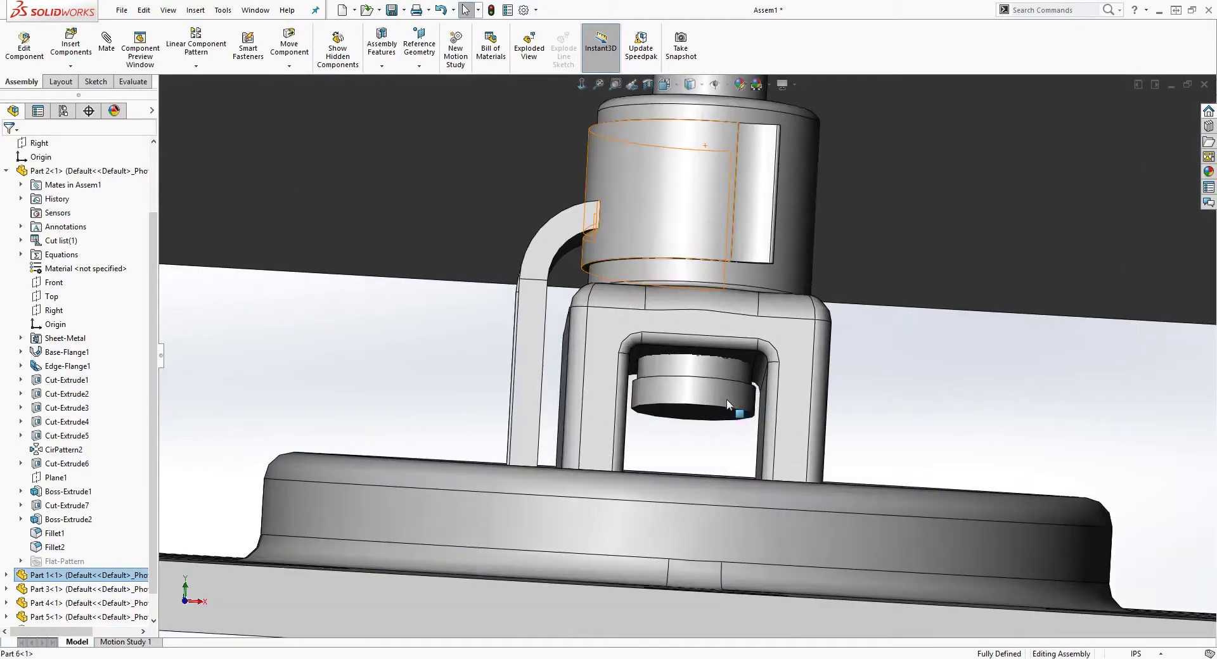
pyautogui.moveTo(724, 372); pyautogui.dragTo(673, 417, button='middle')
pyautogui.scroll(1, 670, 412)
pyautogui.scroll(-4, 671, 363)
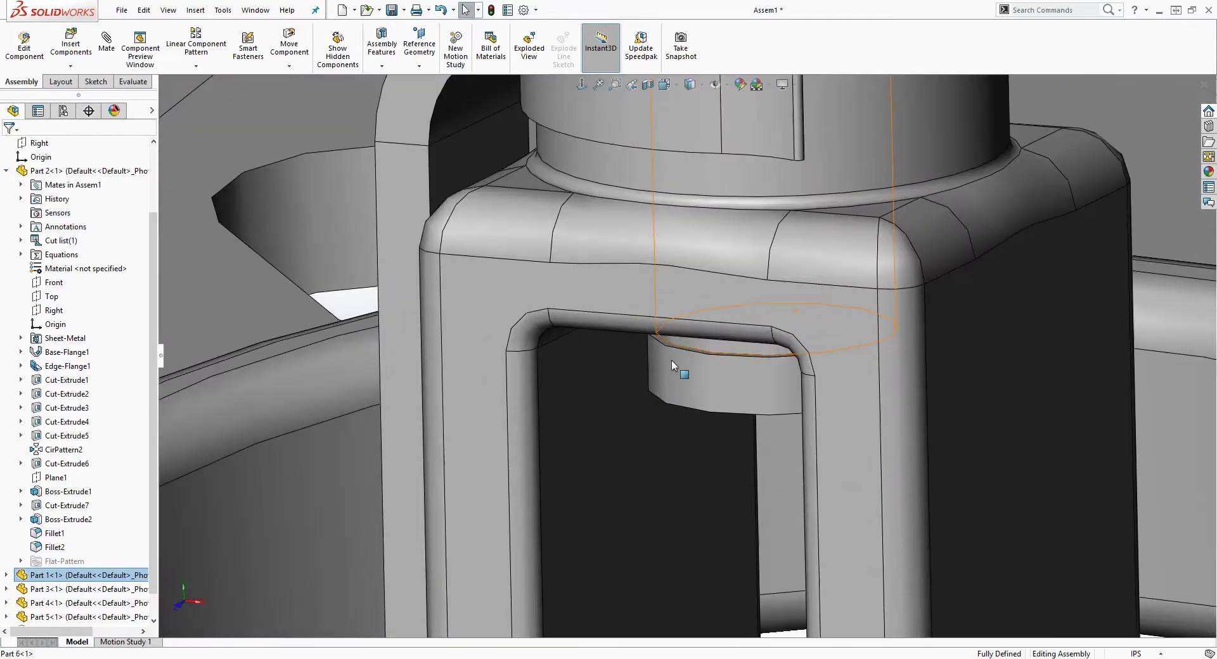
pyautogui.scroll(-1, 665, 349)
pyautogui.moveTo(672, 338); pyautogui.dragTo(709, 412, button='middle')
pyautogui.scroll(2, 708, 413)
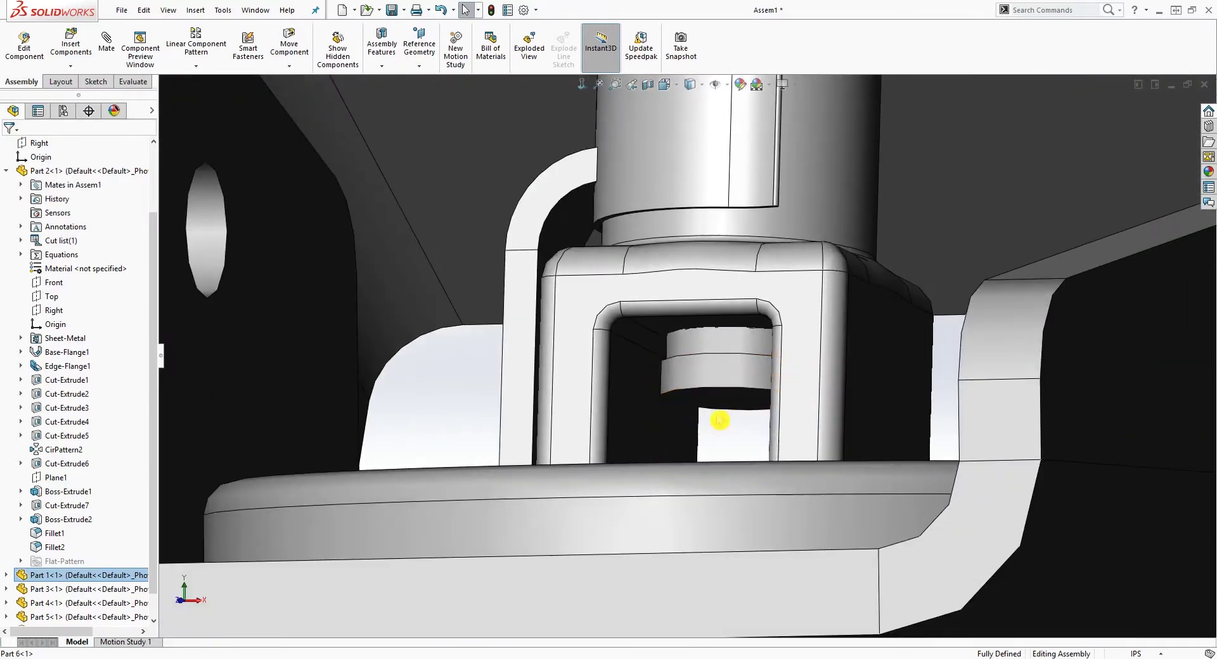
pyautogui.scroll(2, 724, 414)
pyautogui.moveTo(724, 383); pyautogui.dragTo(634, 404, button='middle')
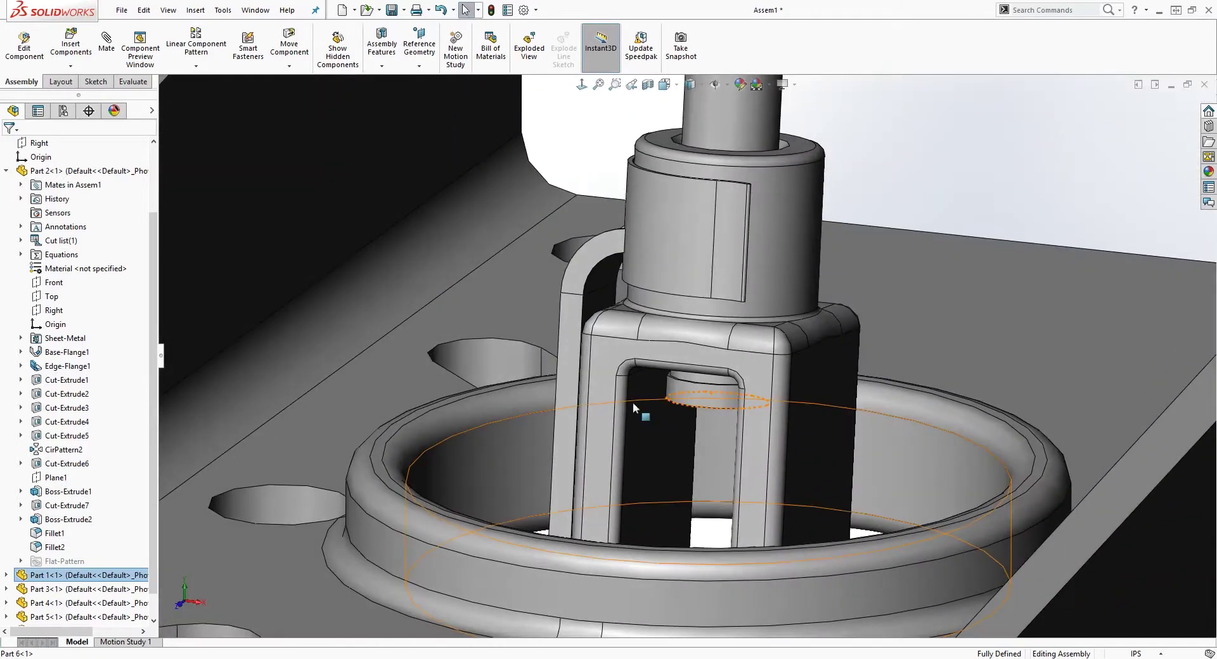
# Step: Start a limit distance mate from the preselected Part 1 face with a minimum of 0 in
pyautogui.click(106, 43)
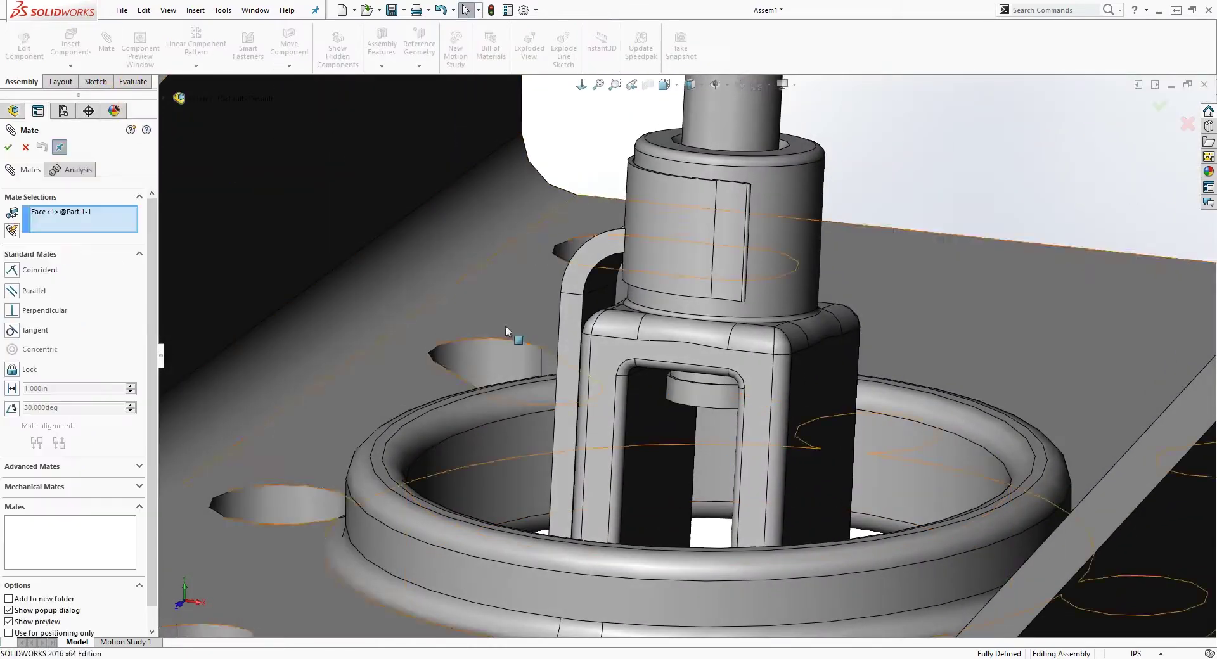
pyautogui.click(129, 471)
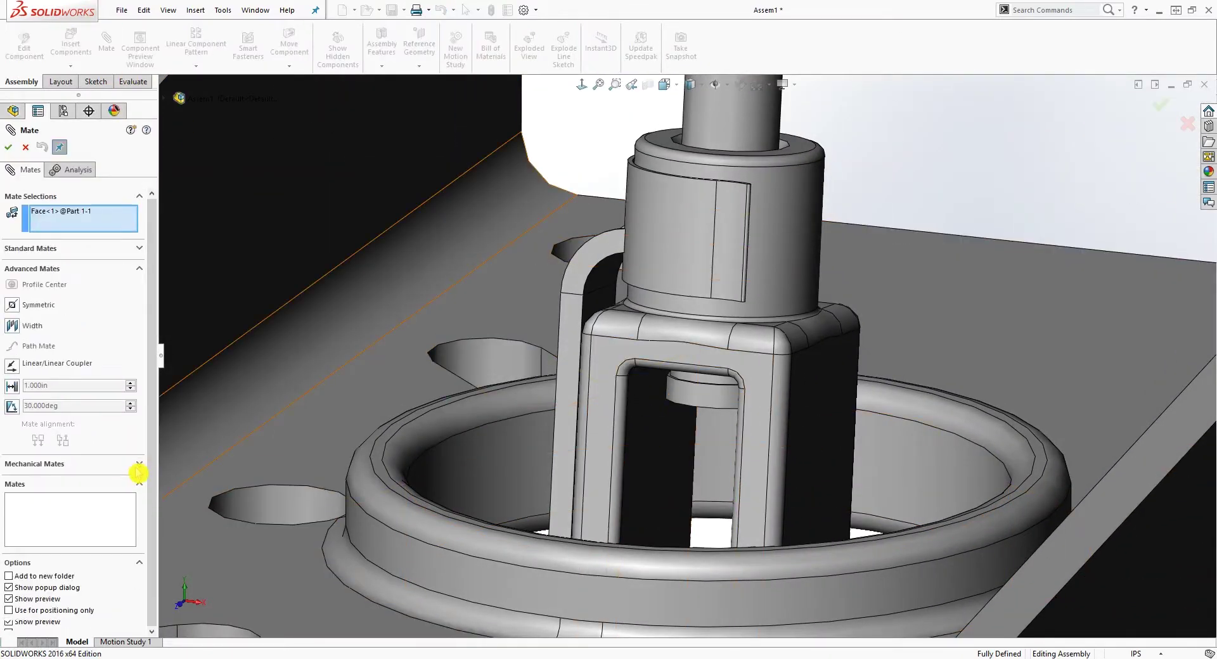
pyautogui.click(14, 388)
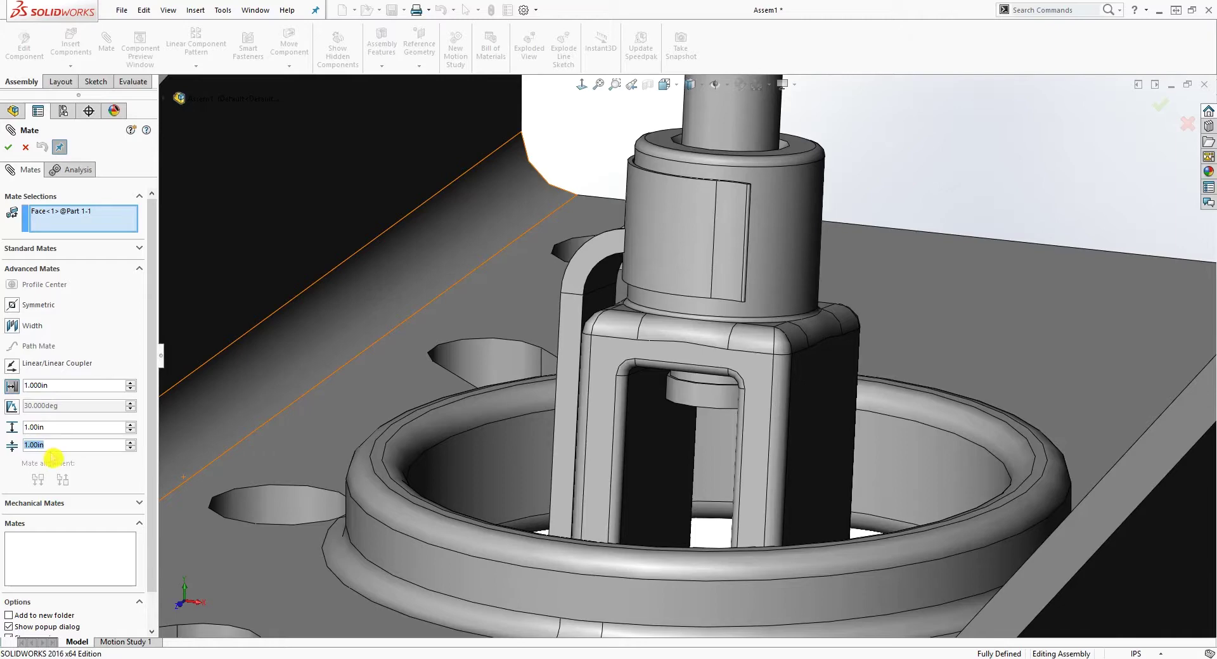
pyautogui.write('0')
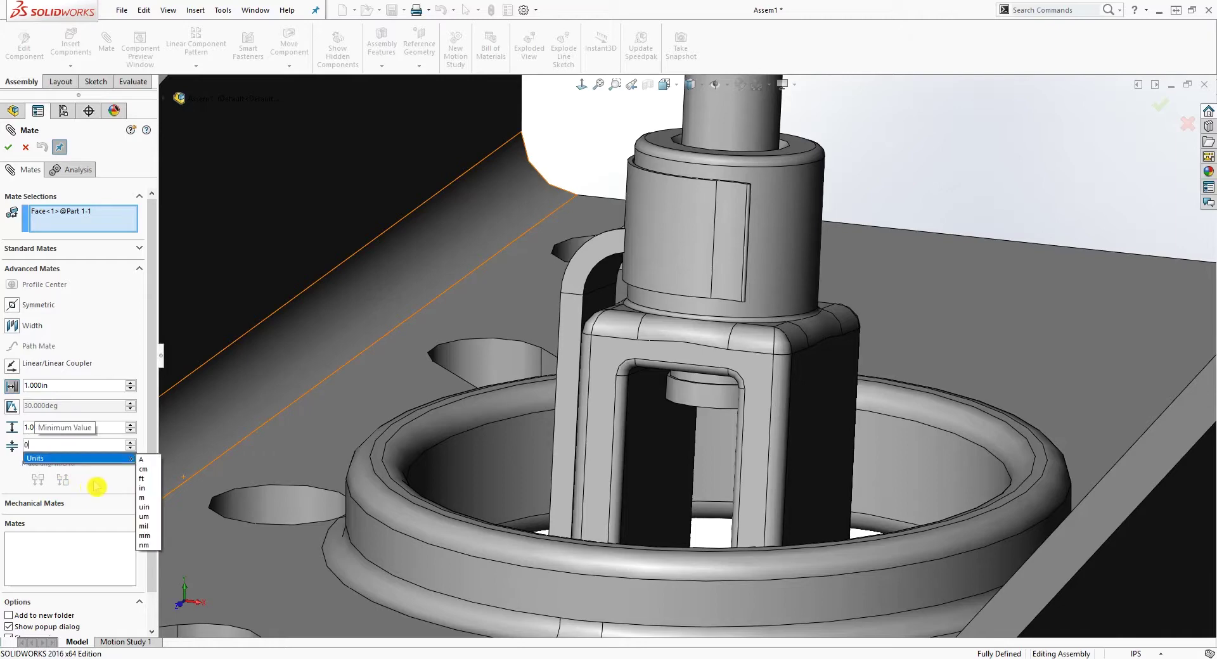
pyautogui.click(95, 482)
# Step: Try the shoulder face near the lower end of Part 6's shaft as the mate's second face and check the fit
pyautogui.scroll(-6, 704, 396)
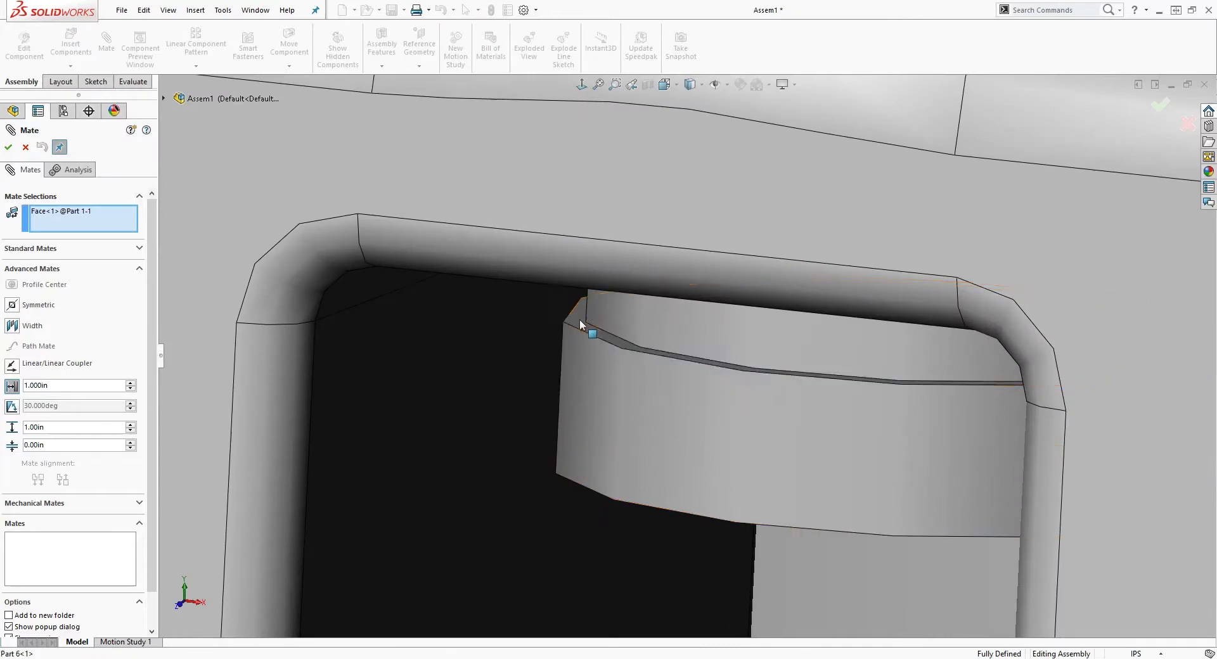
pyautogui.click(580, 318)
pyautogui.moveTo(605, 374)
pyautogui.mouseDown(button='middle')
pyautogui.moveTo(606, 322)
pyautogui.moveTo(610, 372)
pyautogui.mouseUp(button='middle')
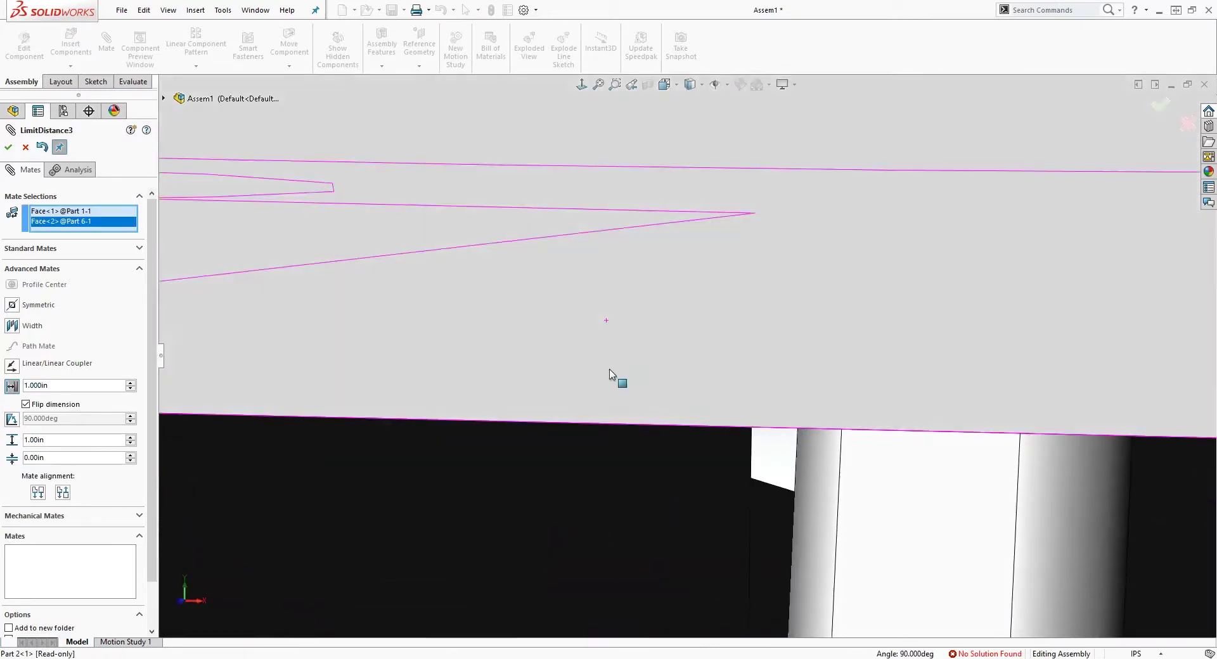
pyautogui.scroll(7, 626, 386)
pyautogui.scroll(5, 637, 386)
pyautogui.scroll(-5, 731, 177)
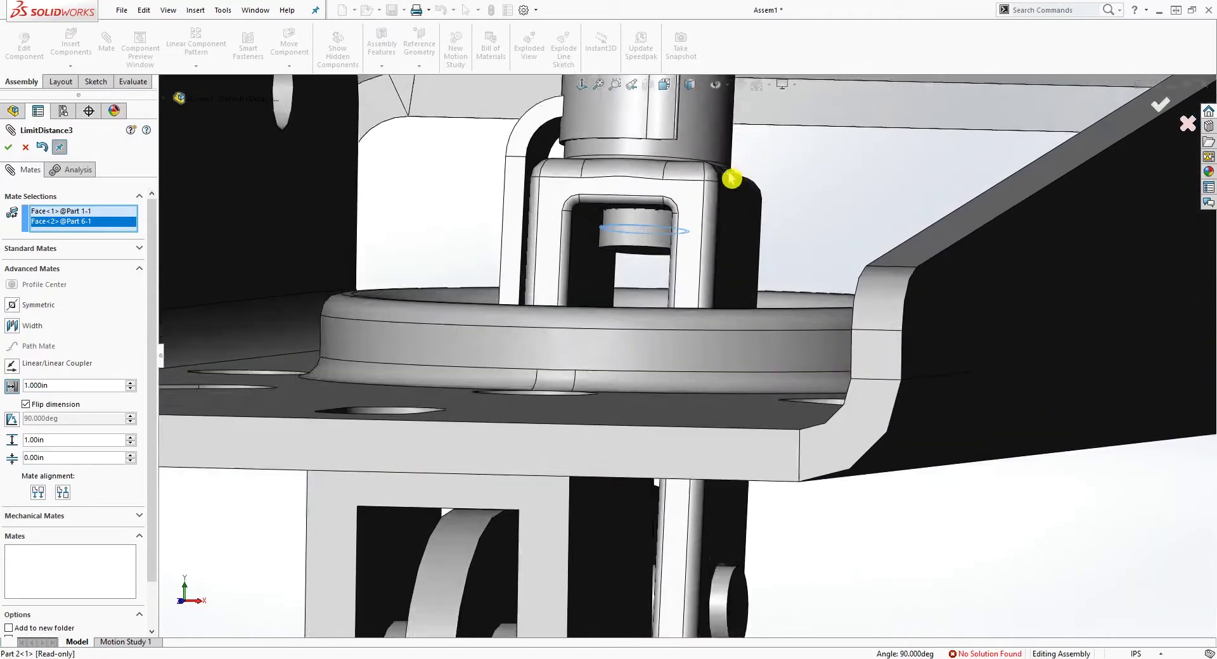
pyautogui.scroll(-3, 590, 271)
pyautogui.moveTo(590, 271); pyautogui.dragTo(584, 223, button='middle')
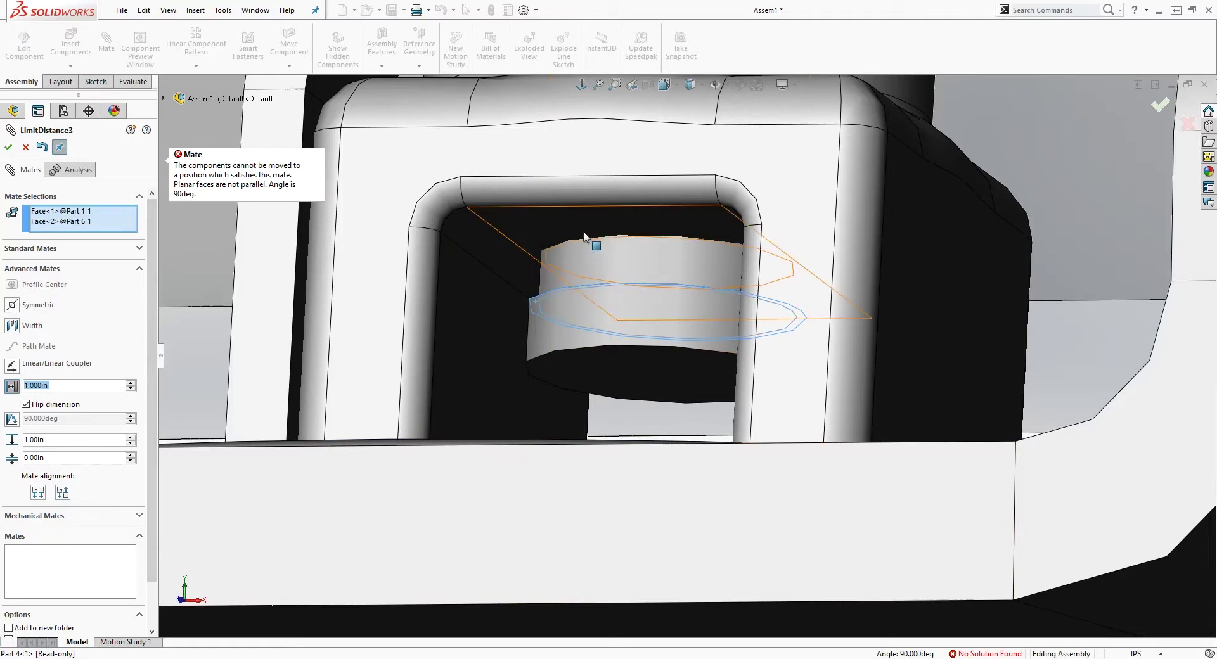
# Step: Remove the Part 6 and Part 1 faces from the mate selections
pyautogui.click(71, 221)
pyautogui.rightClick(72, 224)
pyautogui.click(83, 242)
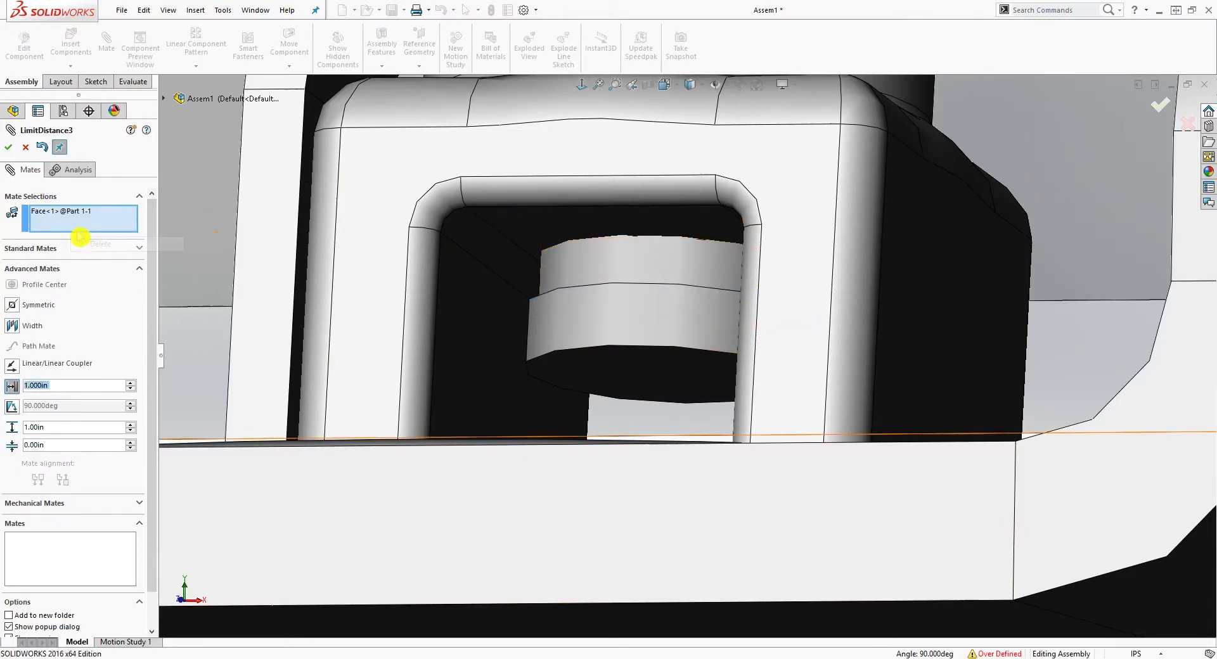
pyautogui.rightClick(80, 217)
pyautogui.click(184, 236)
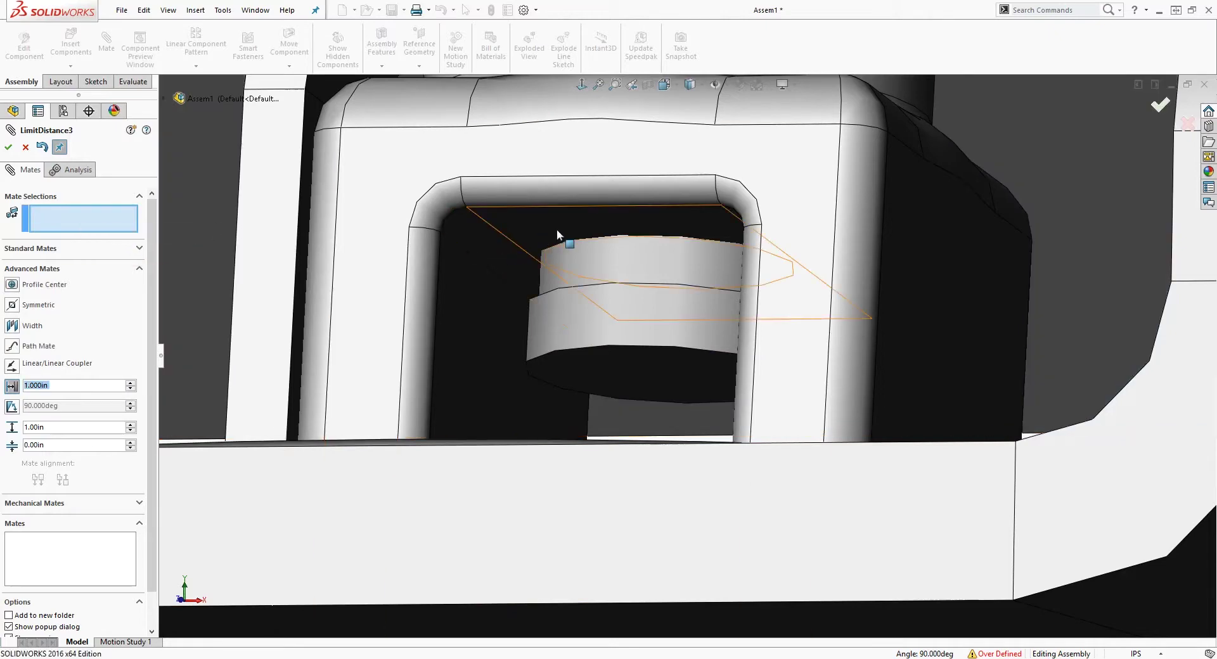
# Step: Select the inner top face of Part 4's bracket and the shoulder face of Part 6's shaft for the limit distance mate
pyautogui.click(611, 220)
pyautogui.scroll(-3, 590, 316)
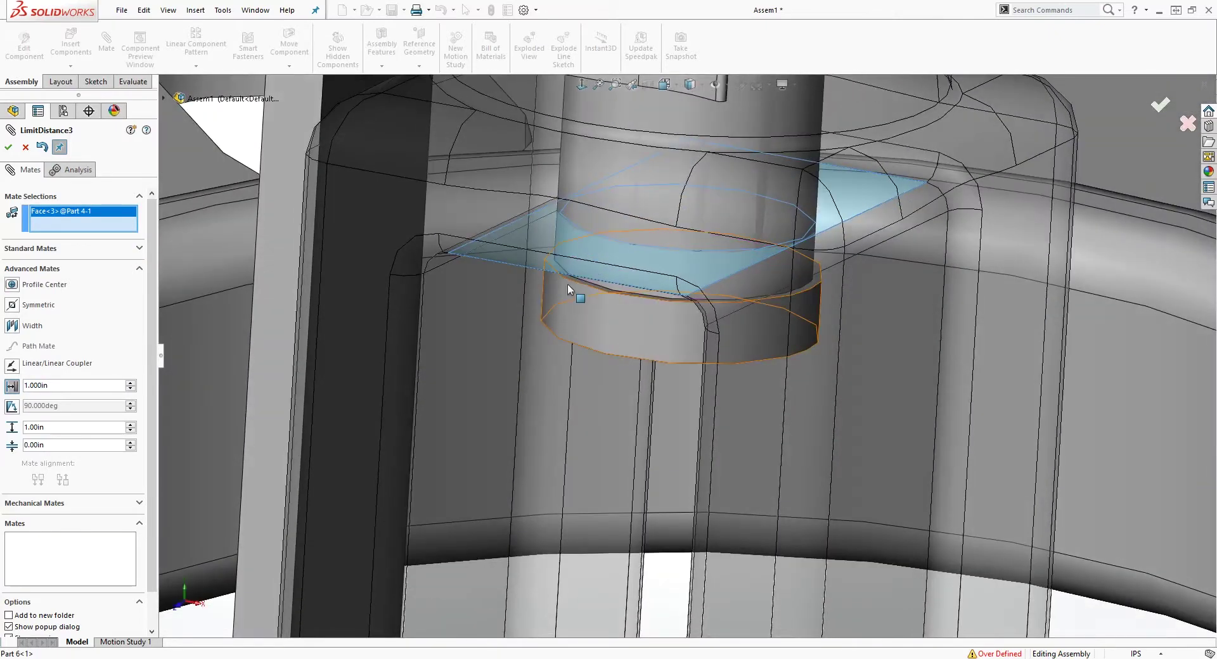
pyautogui.click(569, 277)
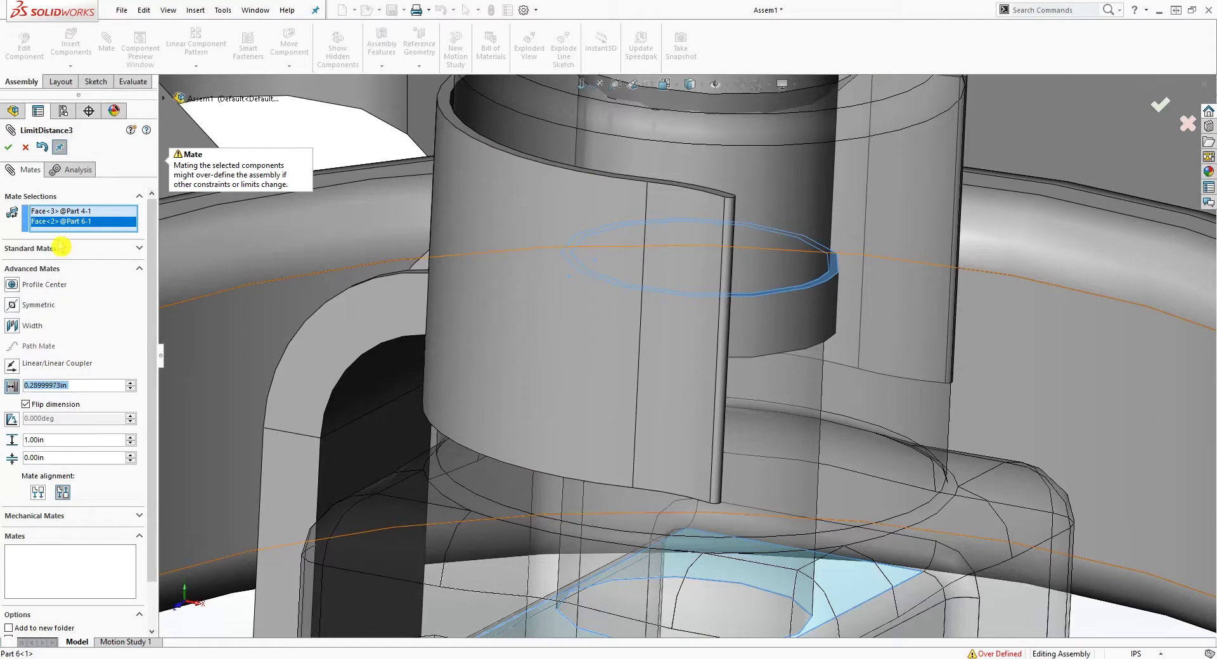
pyautogui.scroll(7, 1033, 364)
pyautogui.moveTo(824, 448); pyautogui.dragTo(826, 367, button='middle')
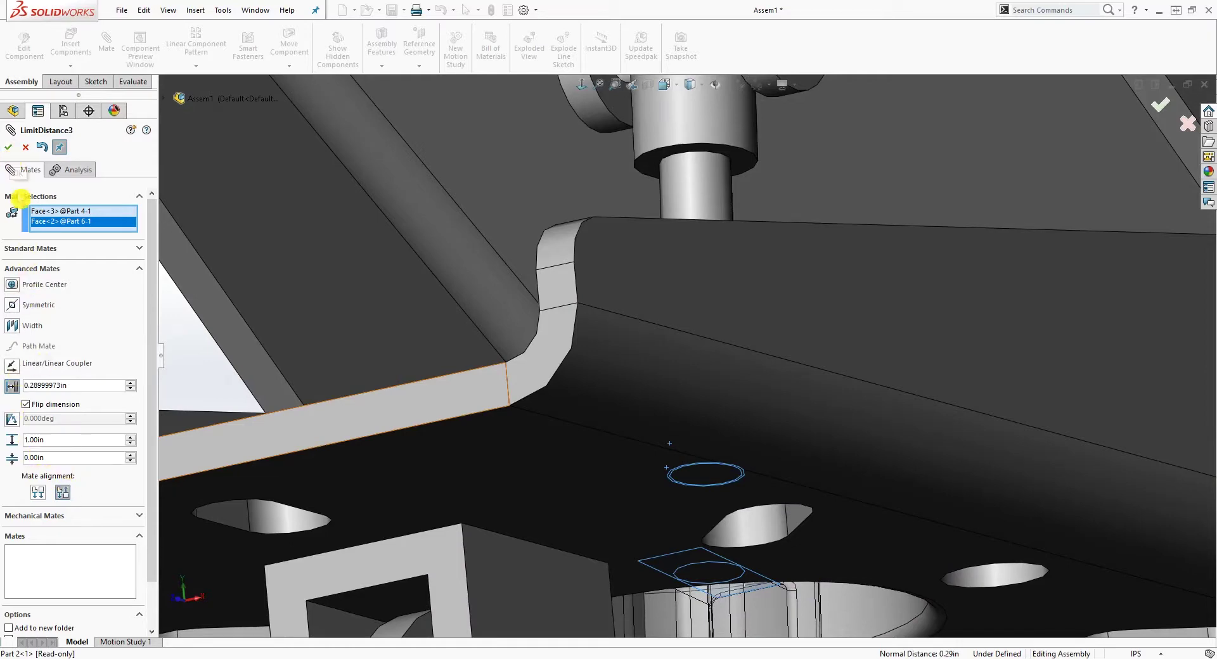
# Step: Reverse the mate alignment, accept the limit distance mate between Part 4 and Part 6, and close the Mate command
pyautogui.click(38, 492)
pyautogui.moveTo(440, 465); pyautogui.dragTo(462, 516, button='middle')
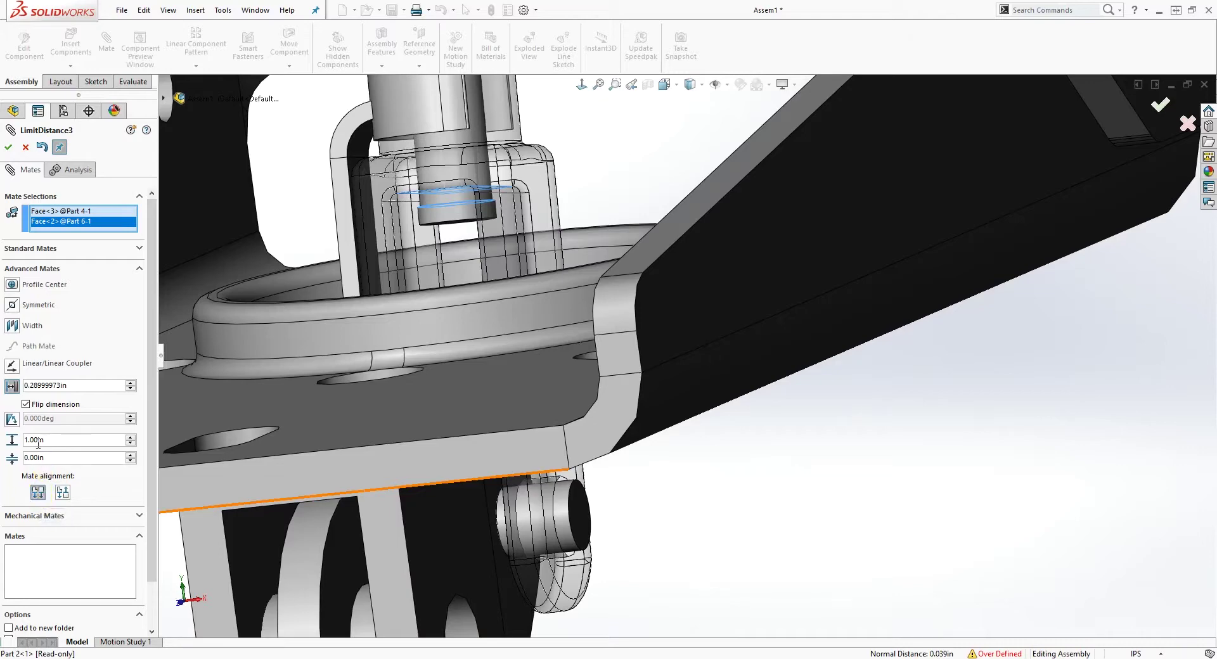
pyautogui.click(9, 148)
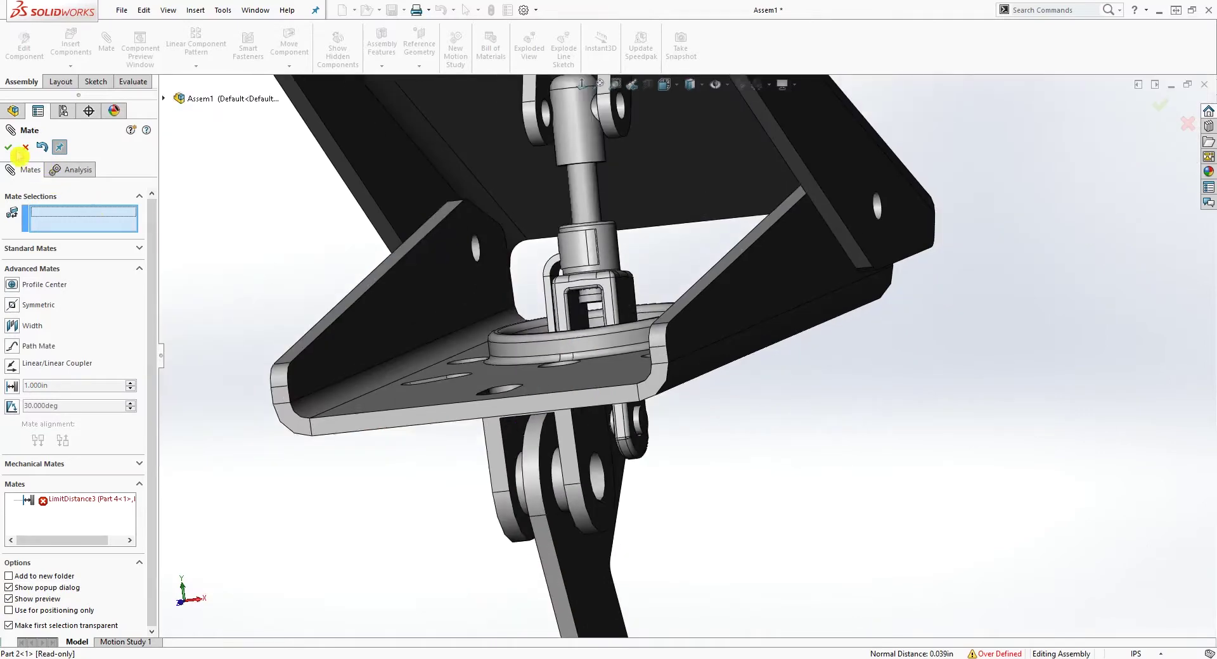
pyautogui.click(25, 148)
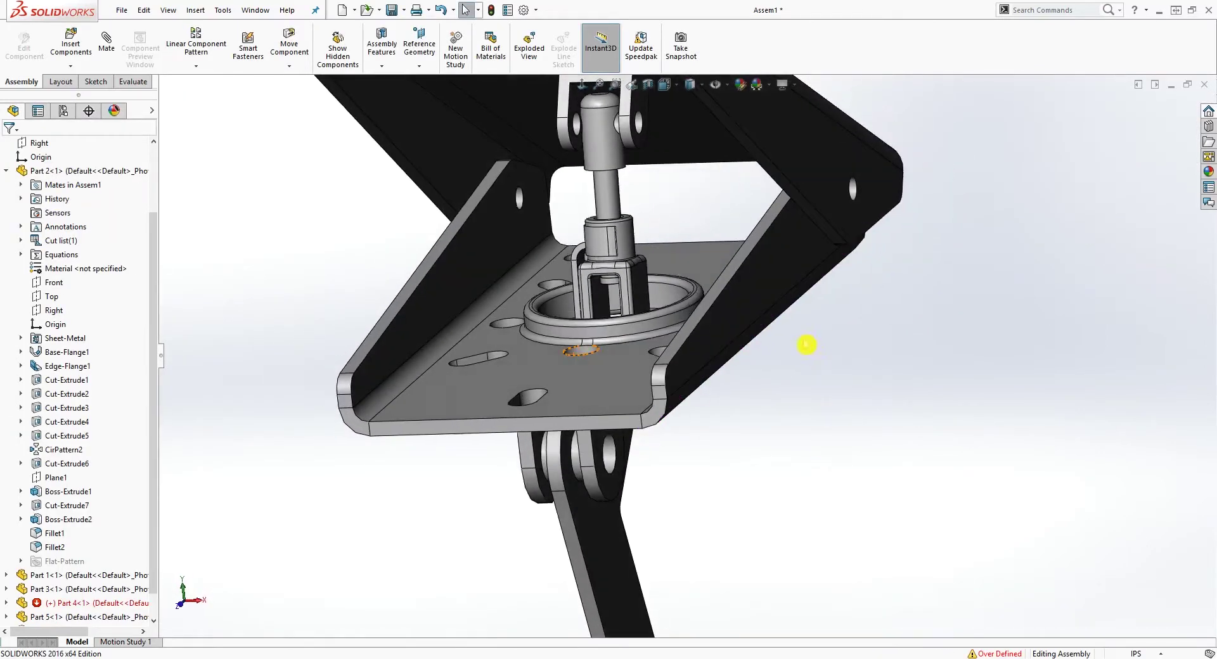
# Step: Try swinging Part 1 relative to Part 2 and inspect the linkage and Part 4's mates for the new mate's effect
pyautogui.scroll(2, 824, 262)
pyautogui.moveTo(767, 206); pyautogui.dragTo(742, 222)
pyautogui.moveTo(722, 172); pyautogui.dragTo(723, 251)
pyautogui.scroll(2, 824, 425)
pyautogui.click(831, 437)
pyautogui.moveTo(830, 437); pyautogui.dragTo(760, 501, button='middle')
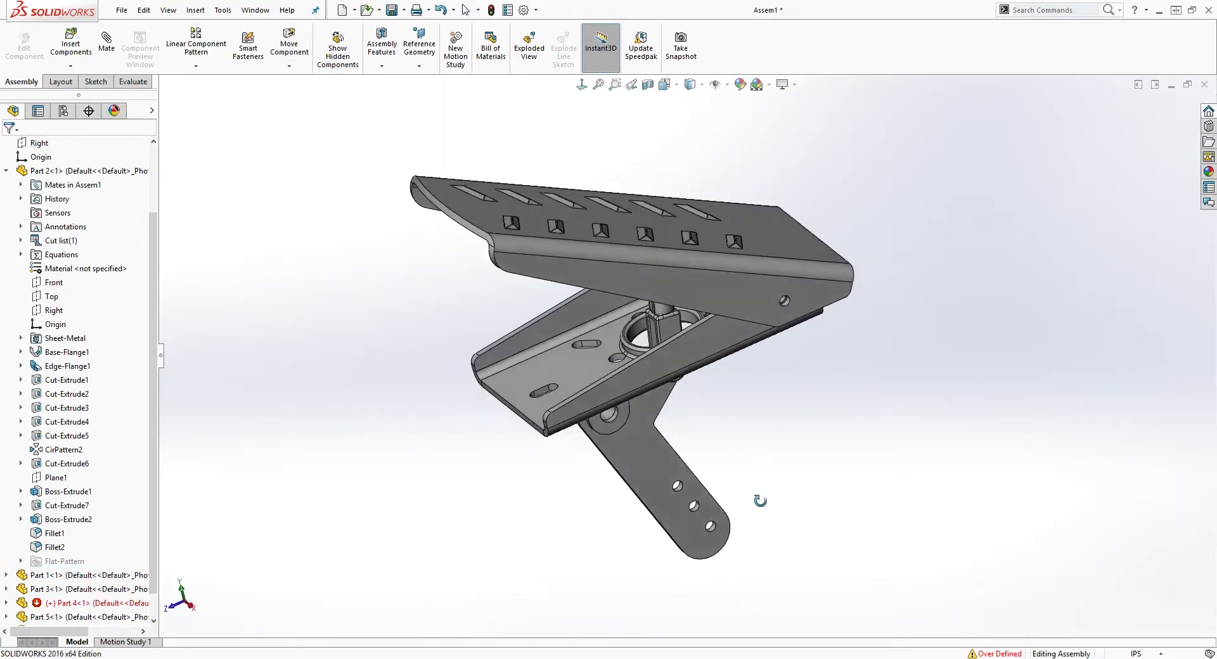
pyautogui.click(580, 247)
pyautogui.moveTo(710, 295); pyautogui.dragTo(680, 350, button='middle')
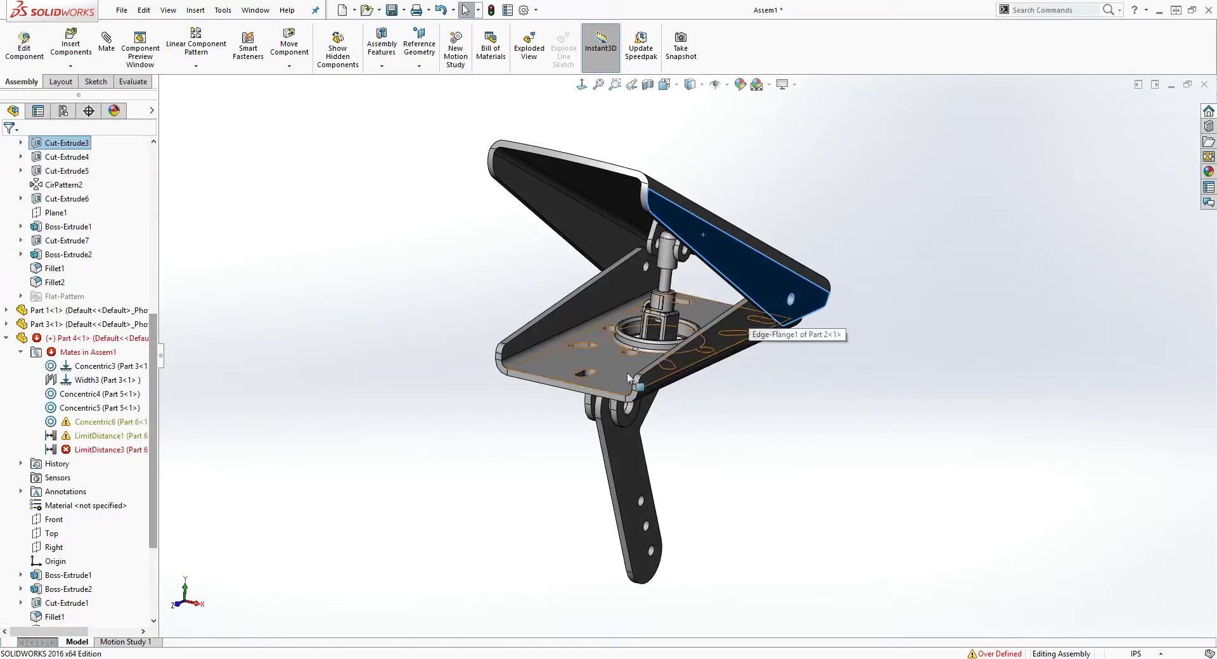
pyautogui.moveTo(634, 380); pyautogui.dragTo(672, 403, button='middle')
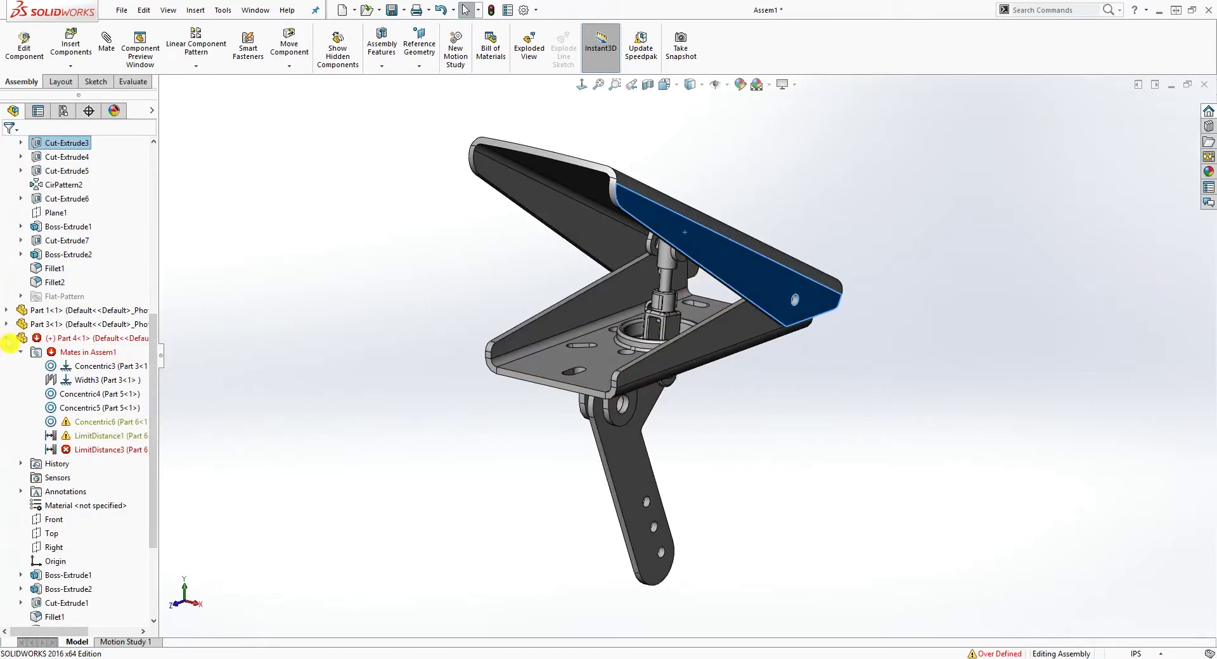
# Step: Check the assembly's mates for errors and undo the limit distance mate between Part 4 and Part 6
pyautogui.click(8, 339)
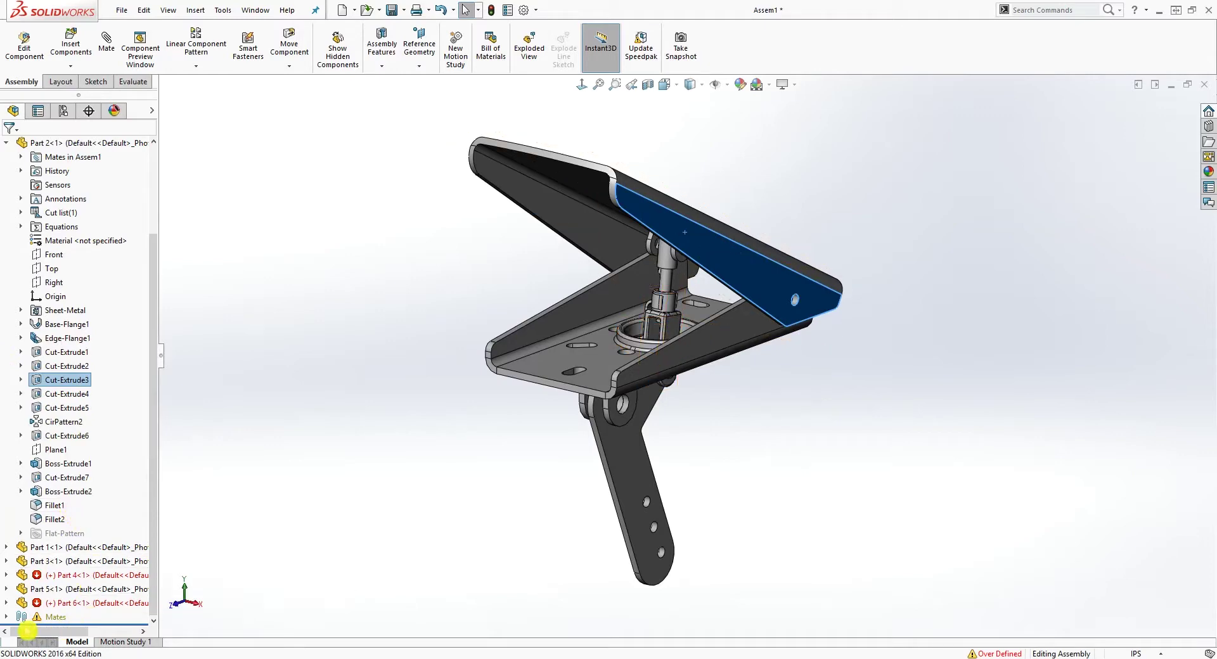
pyautogui.click(6, 617)
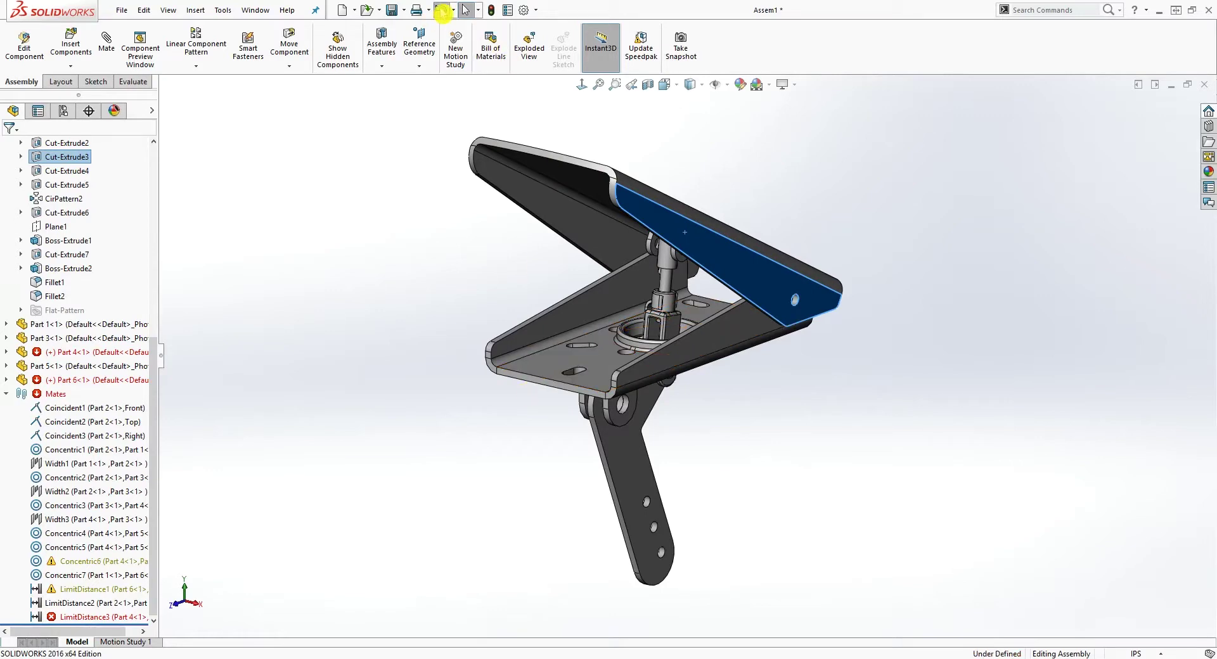
pyautogui.click(442, 10)
# Step: Try swinging Part 1 and examine the joint below Part 2 where Part 3's arm meets the mounting lugs
pyautogui.scroll(4, 653, 489)
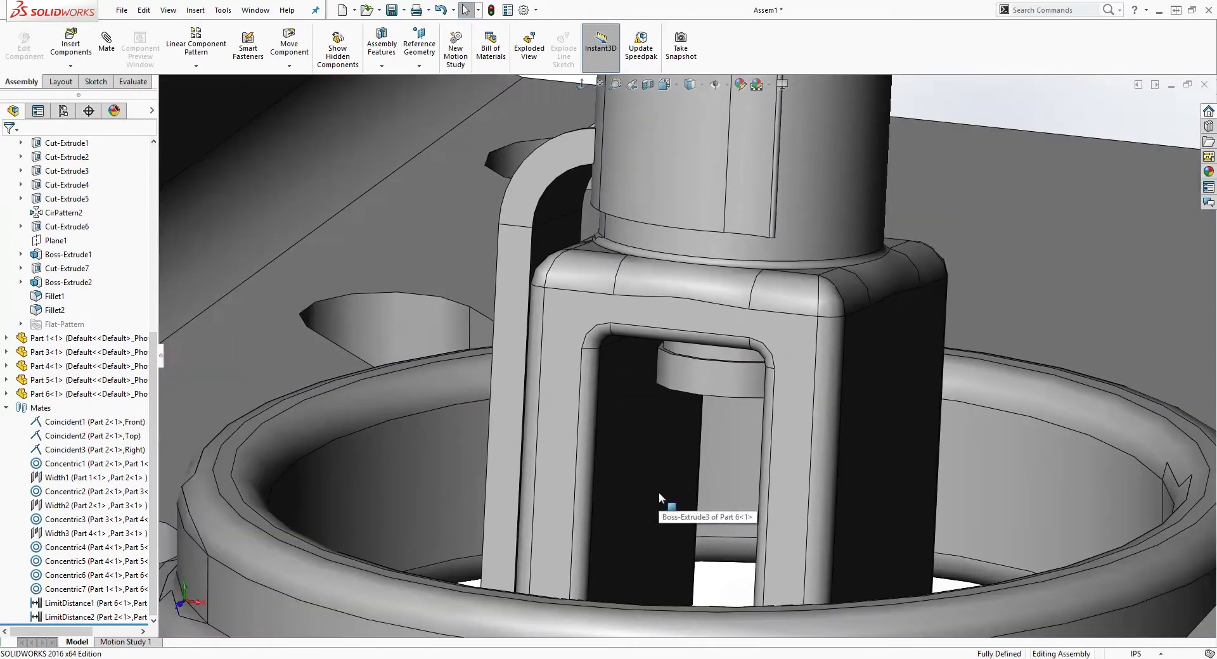
pyautogui.scroll(8, 684, 393)
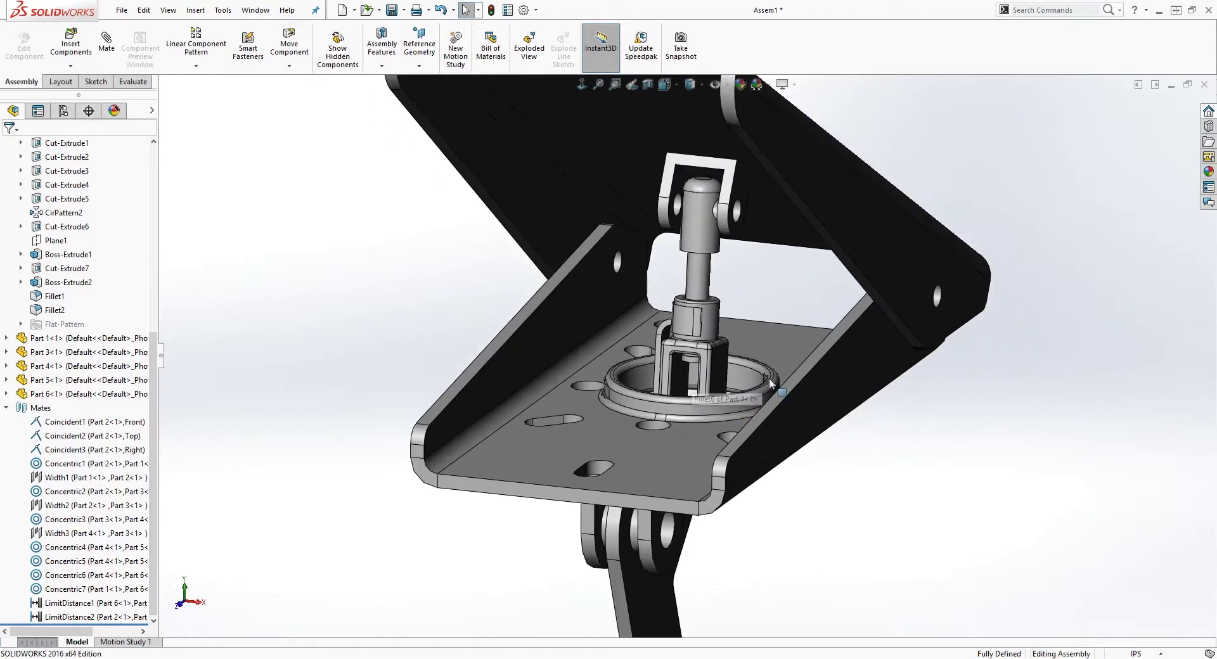
pyautogui.moveTo(847, 230); pyautogui.dragTo(709, 348)
pyautogui.moveTo(709, 348); pyautogui.dragTo(683, 367, button='middle')
pyautogui.scroll(-7, 683, 368)
pyautogui.moveTo(685, 411); pyautogui.dragTo(625, 373, button='middle')
pyautogui.scroll(6, 680, 433)
pyautogui.press('Escape')
pyautogui.scroll(-5, 625, 356)
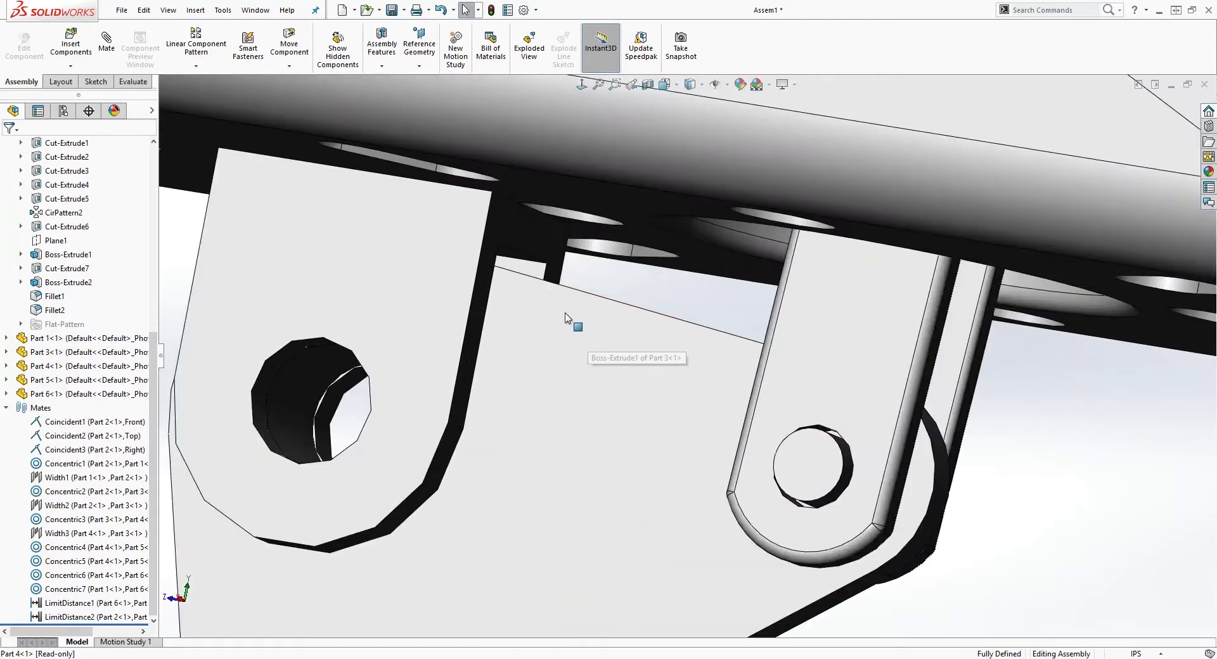
# Step: Collapse the Mates folder and Part 2's feature list in the assembly tree
pyautogui.click(18, 416)
pyautogui.click(6, 409)
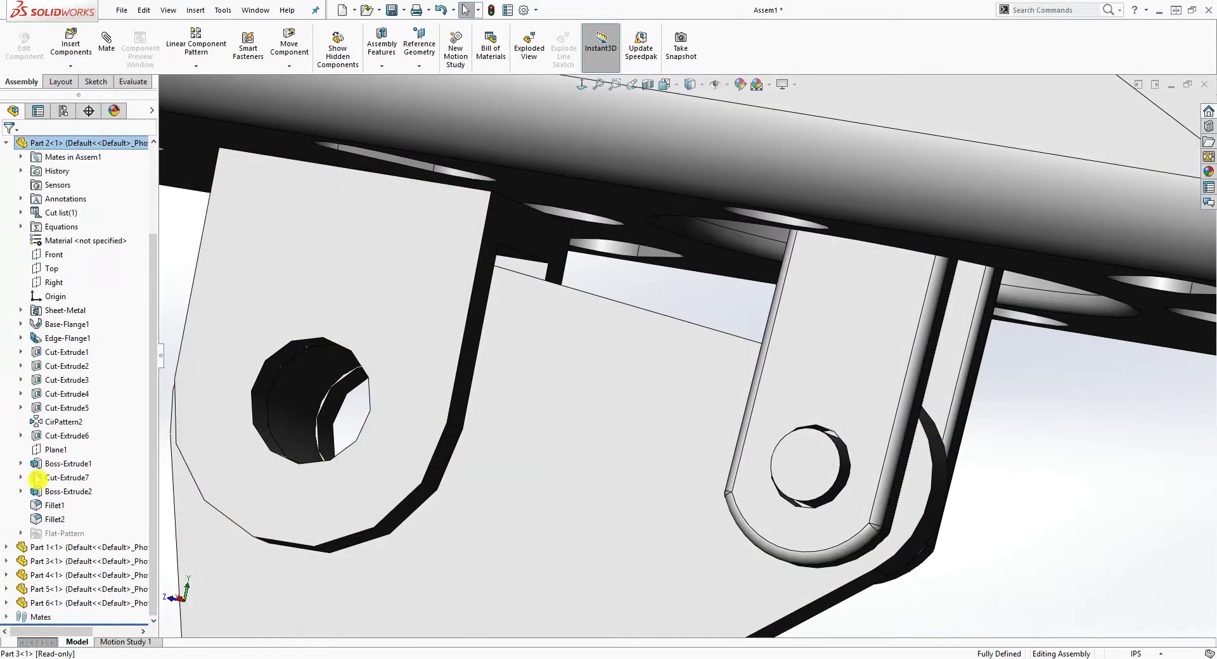
pyautogui.scroll(3, 46, 266)
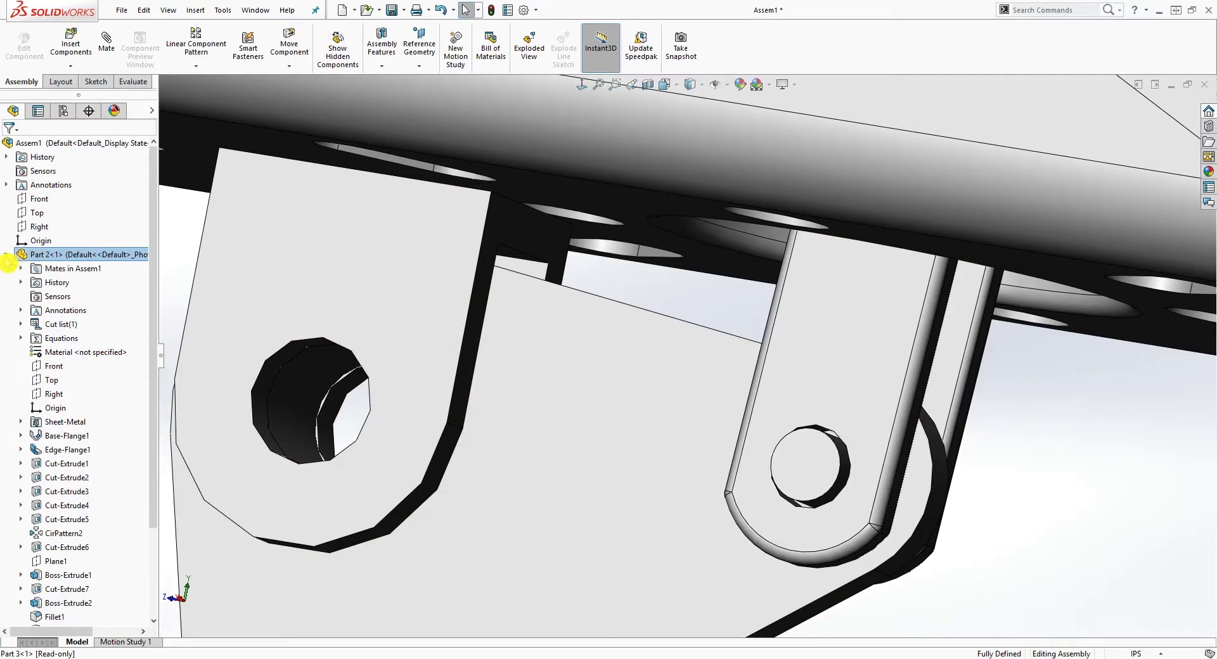
pyautogui.click(7, 256)
pyautogui.click(12, 343)
pyautogui.click(14, 337)
pyautogui.scroll(3, 491, 366)
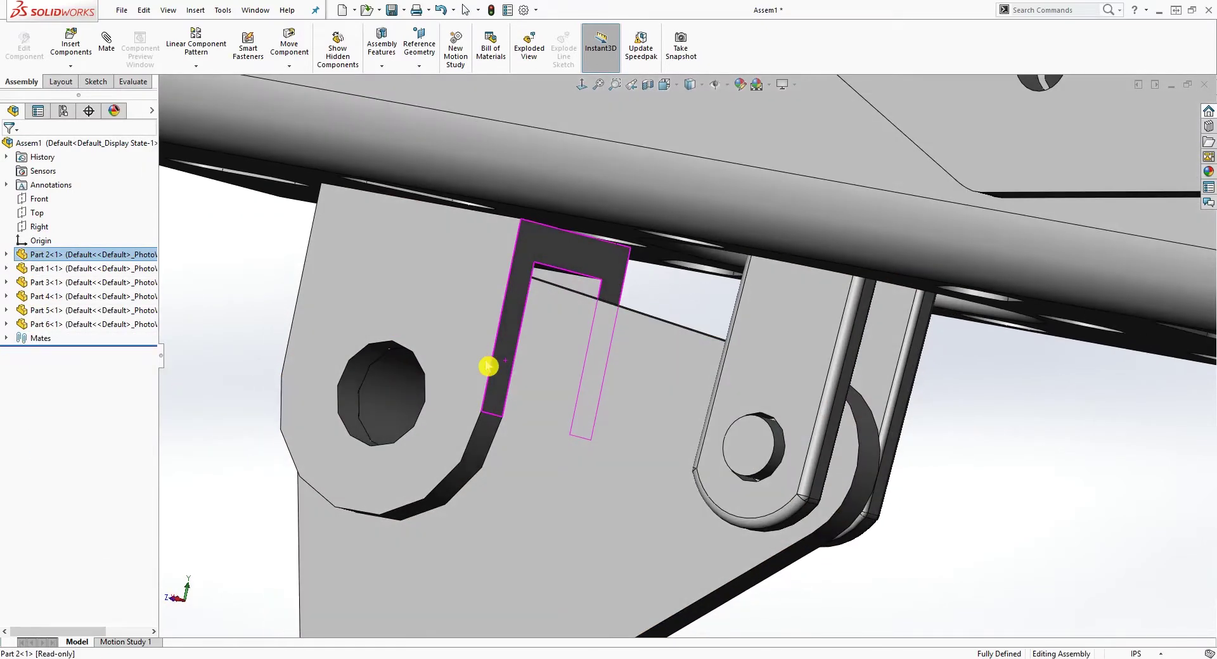
# Step: Start an advanced mate between the inner edge of Part 2's lower mounting boss and the upper edge face of Part 3's arm
pyautogui.click(105, 38)
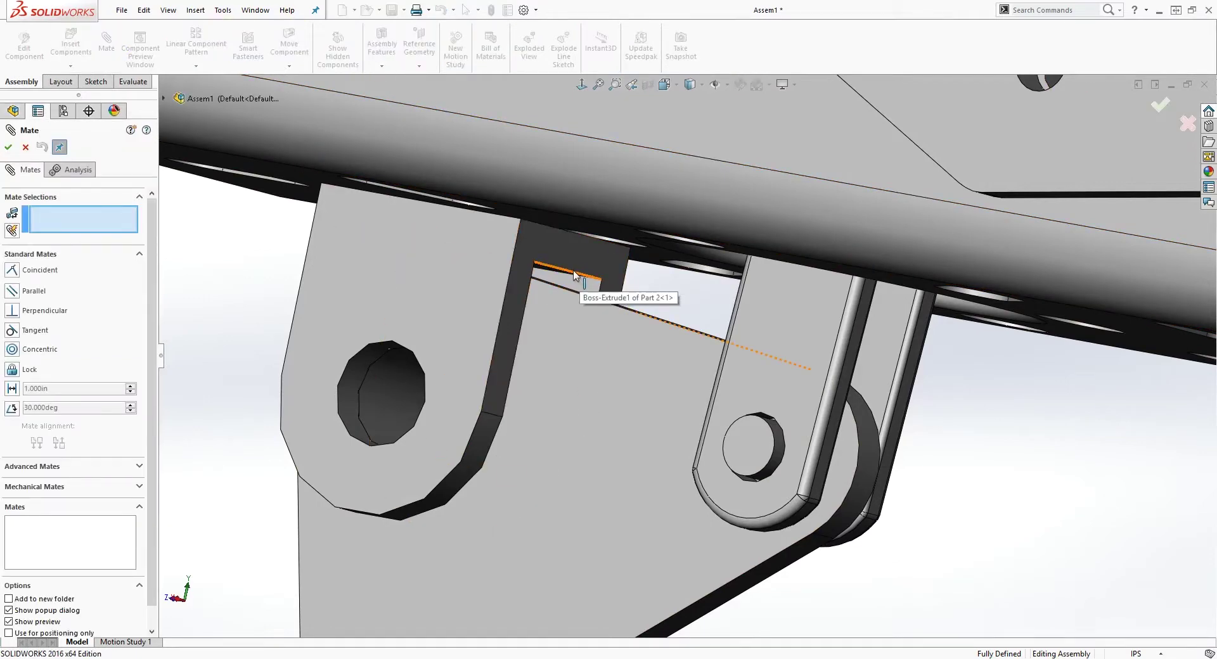
pyautogui.click(131, 518)
pyautogui.click(139, 469)
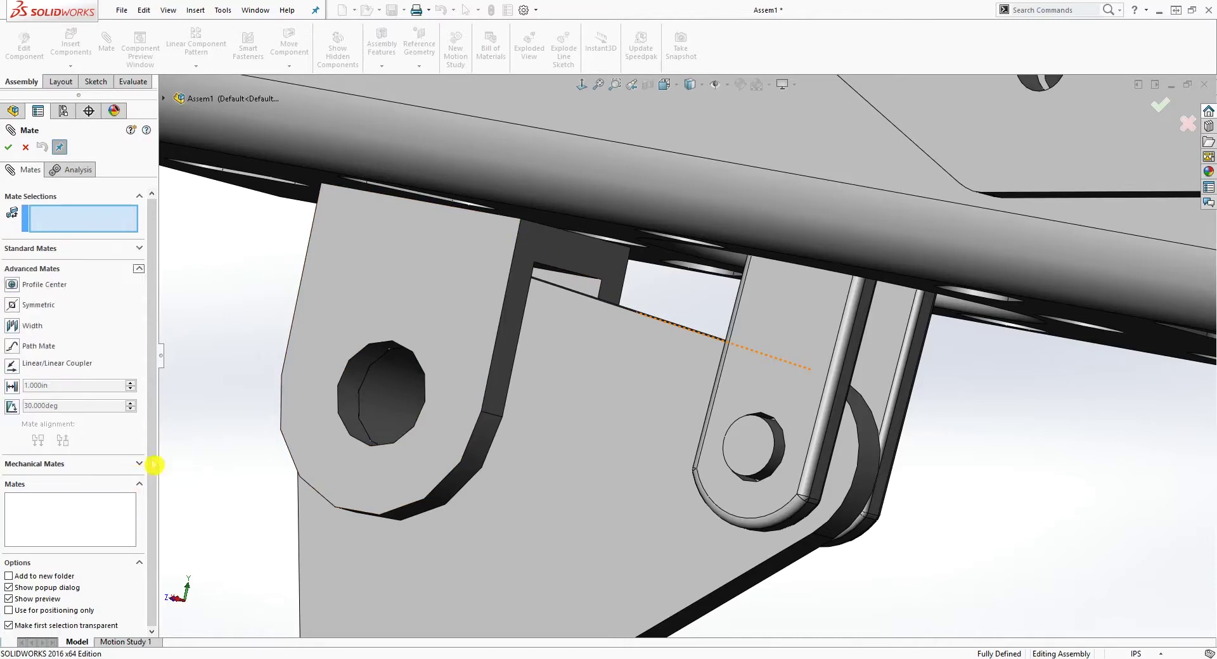
pyautogui.click(562, 274)
pyautogui.moveTo(562, 274); pyautogui.dragTo(585, 299, button='middle')
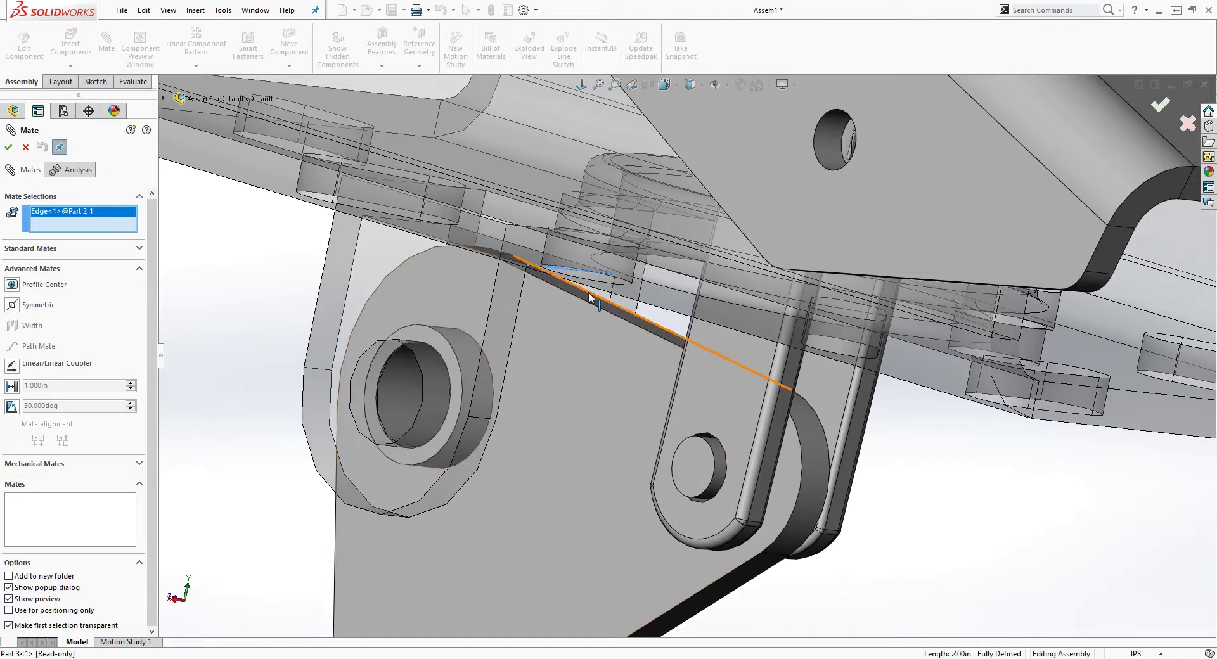
pyautogui.click(588, 301)
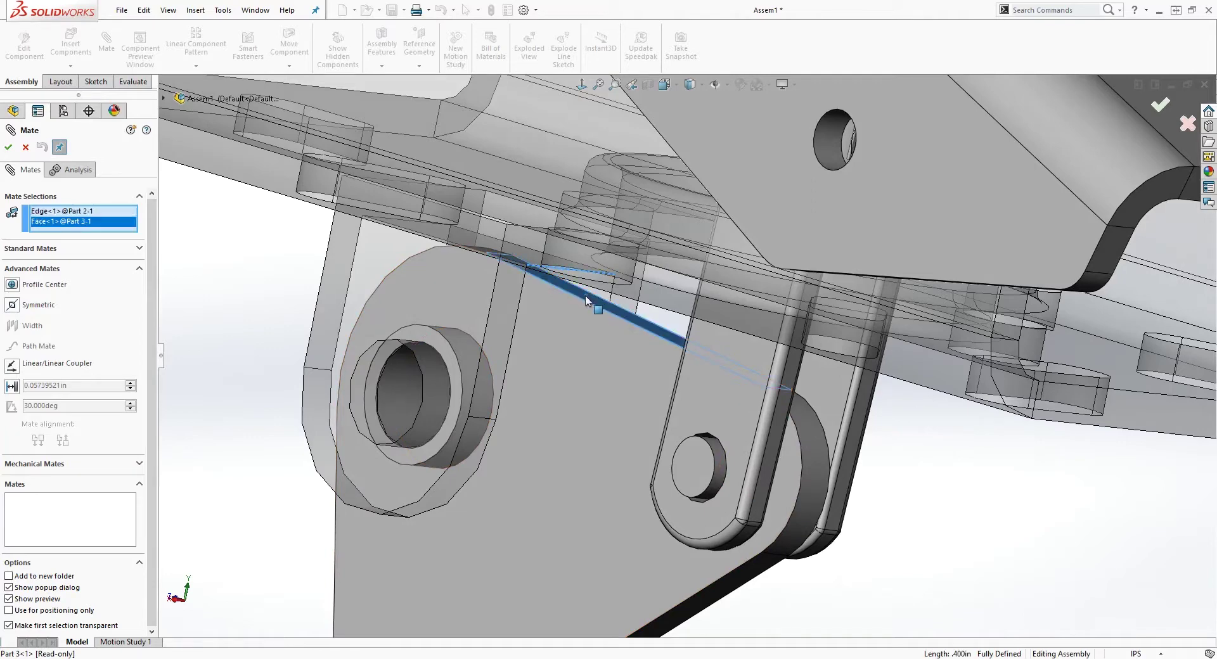
# Step: Make it a limit distance mate with a maximum of 1 in and a minimum of 0 in
pyautogui.click(13, 386)
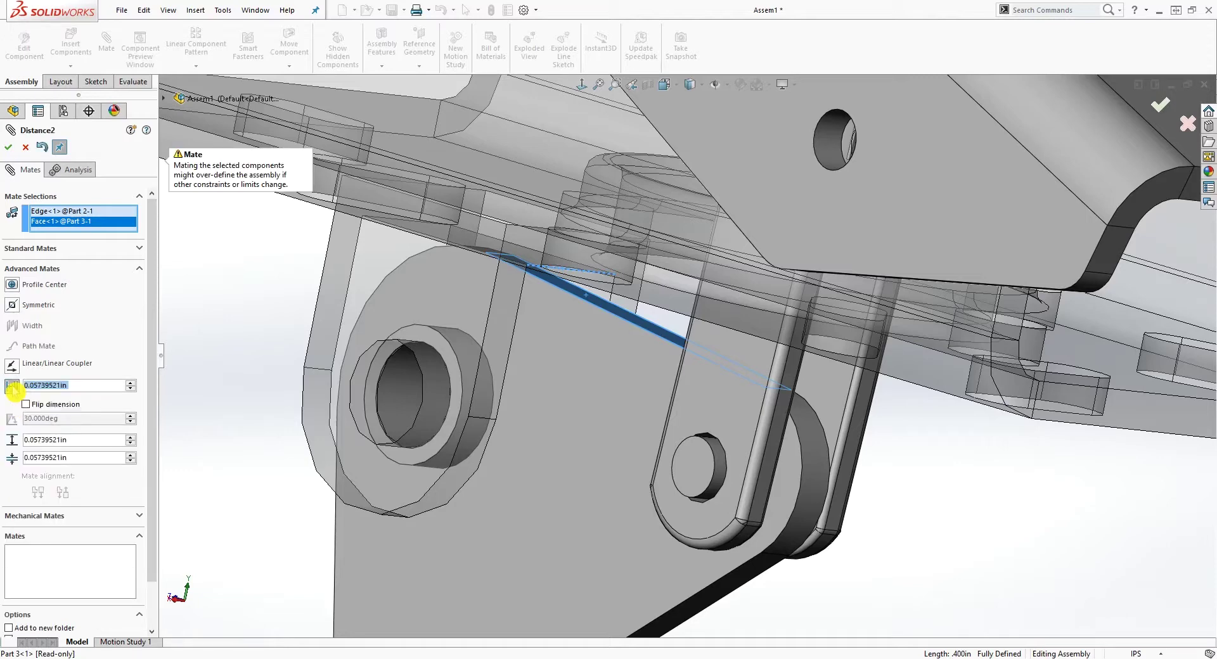
pyautogui.click(73, 440)
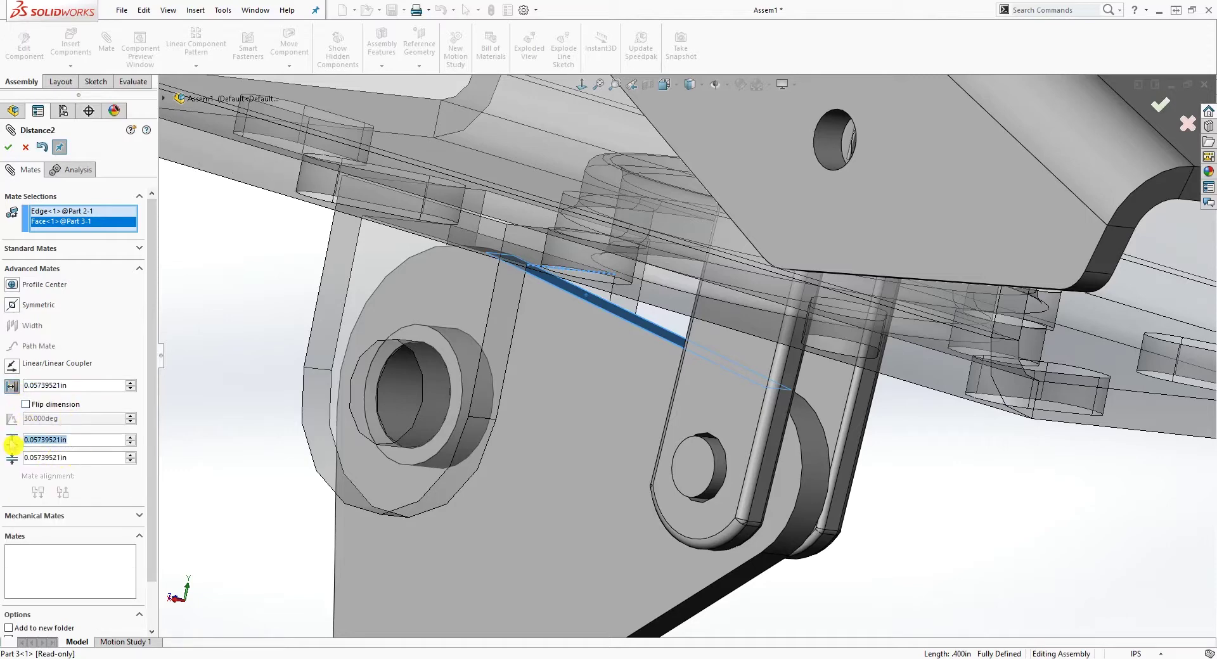
pyautogui.write('1')
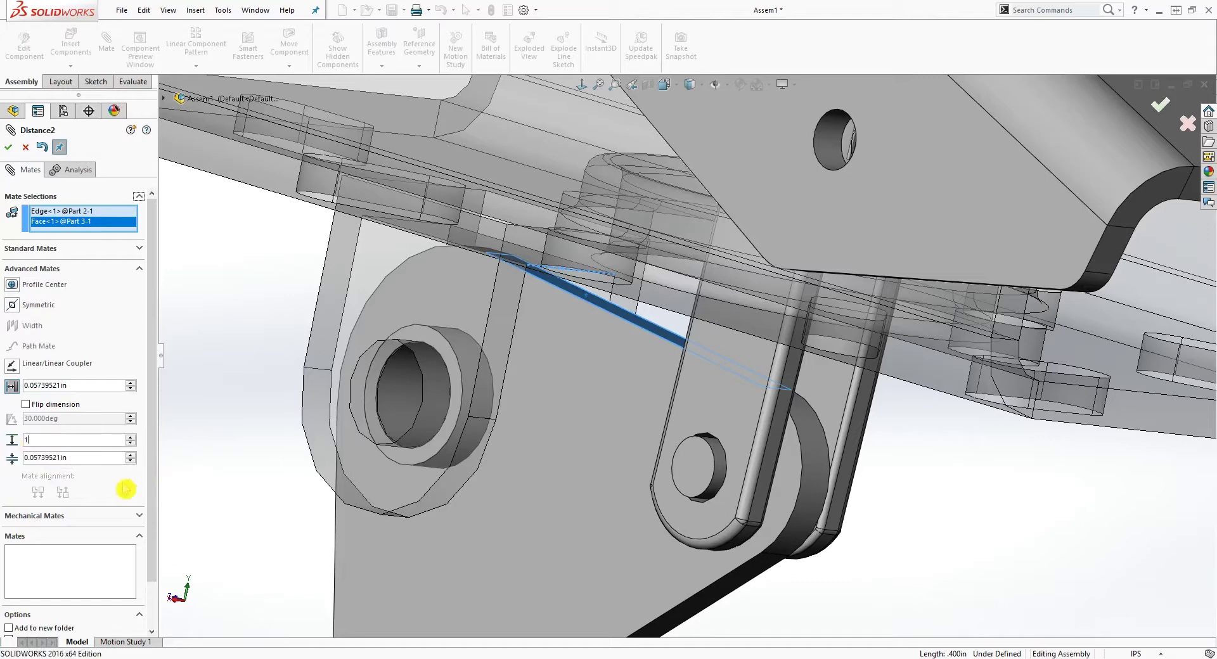
pyautogui.write('.0')
pyautogui.click(98, 507)
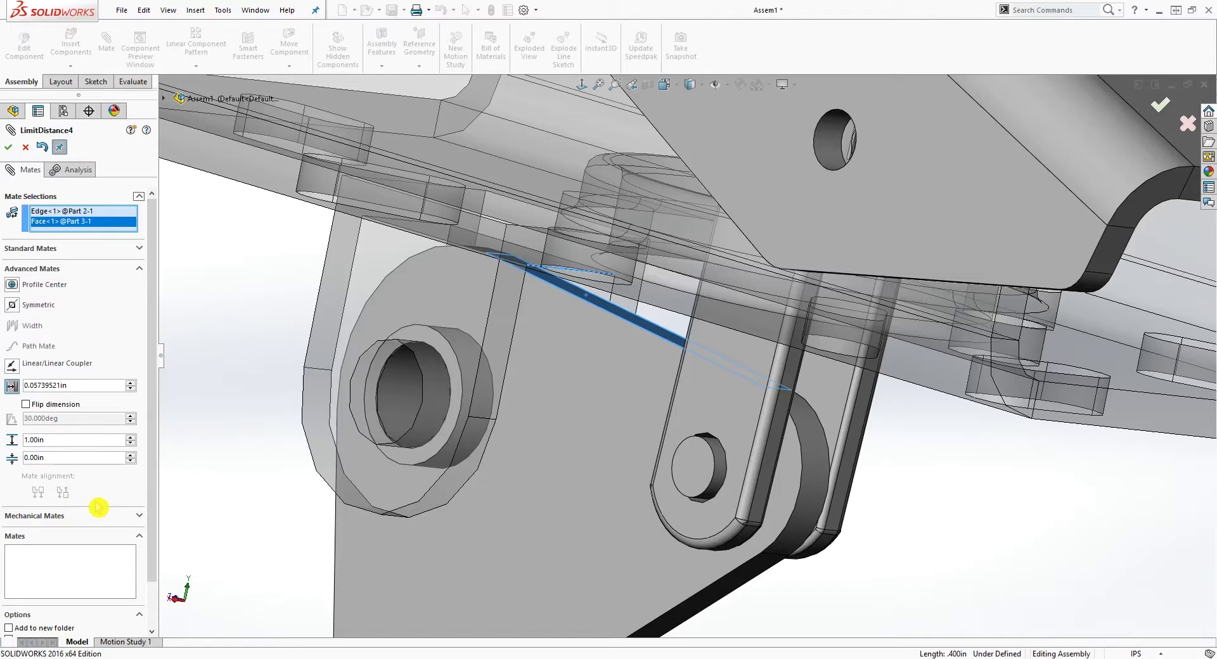
# Step: Accept the limit distance mate between Parts 2 and 3 and test the movement of Part 3's arm
pyautogui.click(9, 150)
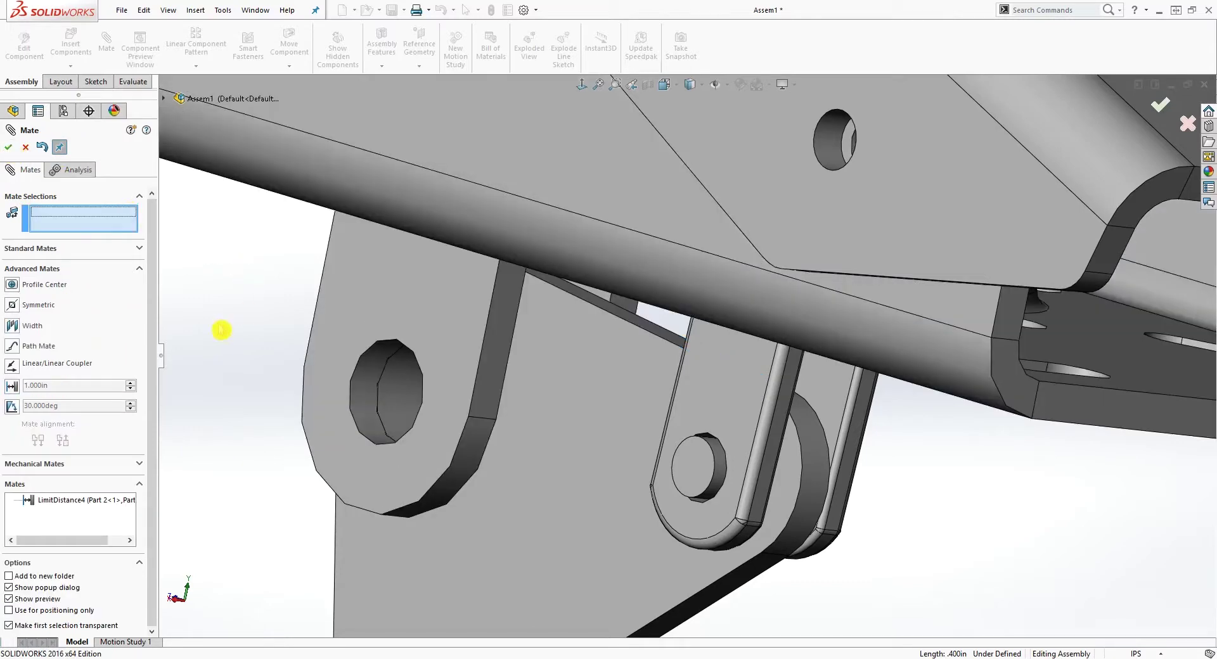
pyautogui.click(9, 147)
pyautogui.moveTo(444, 437); pyautogui.dragTo(482, 449, button='middle')
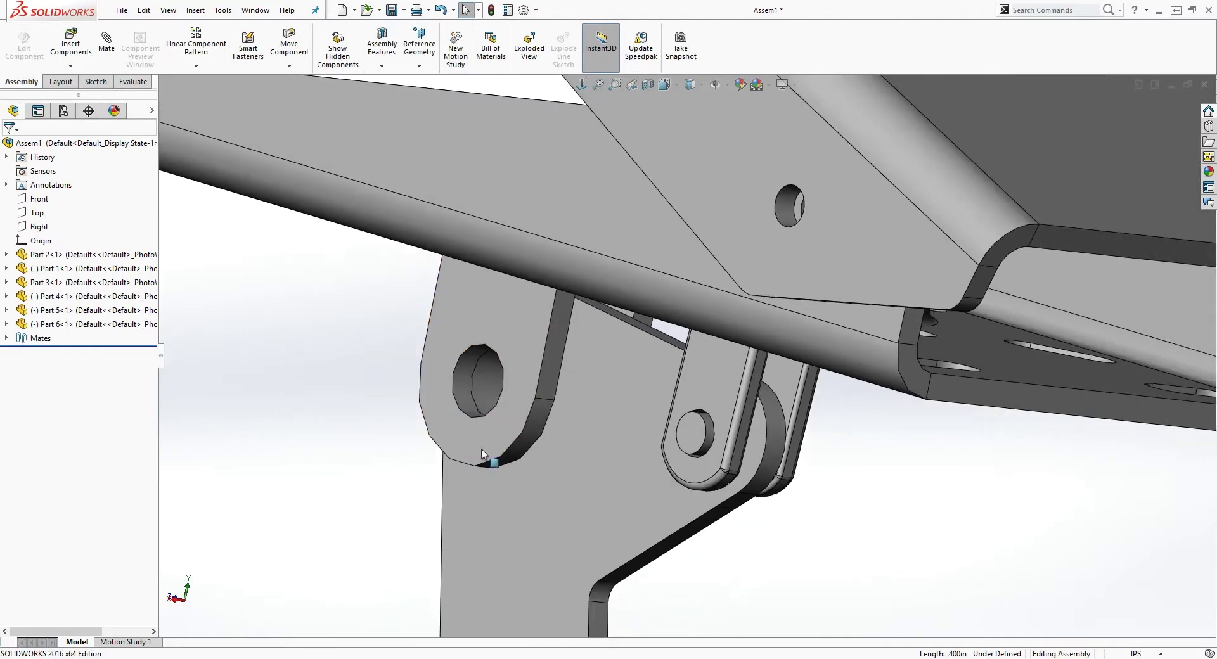
pyautogui.click(614, 459)
pyautogui.scroll(1, 698, 450)
pyautogui.moveTo(738, 474); pyautogui.dragTo(704, 418, button='middle')
pyautogui.scroll(-1, 656, 453)
pyautogui.click(651, 458)
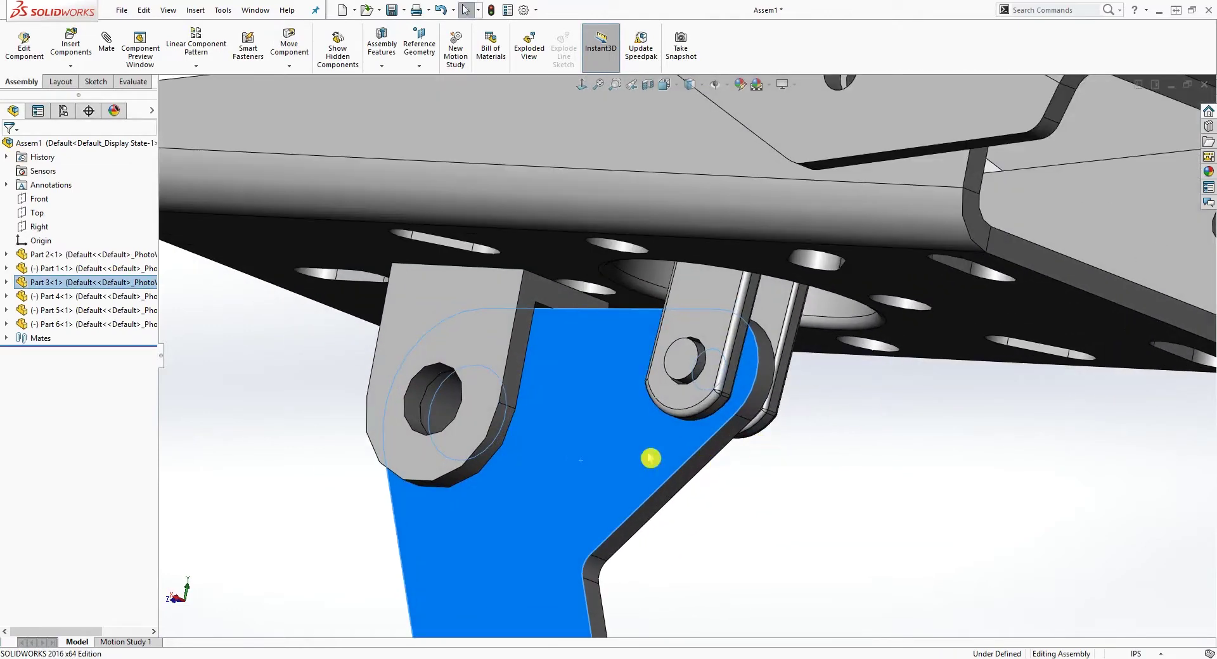
pyautogui.moveTo(622, 413)
pyautogui.mouseDown()
pyautogui.moveTo(622, 447)
pyautogui.moveTo(632, 403)
pyautogui.moveTo(608, 483)
pyautogui.moveTo(621, 410)
pyautogui.mouseUp()
pyautogui.click(772, 522)
# Step: Swing Part 1 and examine the shouldered end of Part 6 inside Part 4's slotted bracket
pyautogui.moveTo(771, 521); pyautogui.dragTo(897, 546, button='middle')
pyautogui.scroll(3, 895, 539)
pyautogui.moveTo(876, 447); pyautogui.dragTo(918, 462, button='middle')
pyautogui.scroll(-5, 697, 279)
pyautogui.moveTo(606, 298)
pyautogui.mouseDown(button='middle')
pyautogui.moveTo(564, 314)
pyautogui.moveTo(600, 357)
pyautogui.moveTo(606, 316)
pyautogui.mouseUp(button='middle')
pyautogui.scroll(-1, 596, 321)
pyautogui.moveTo(834, 174); pyautogui.dragTo(876, 62)
pyautogui.scroll(-2, 545, 304)
pyautogui.moveTo(577, 348); pyautogui.dragTo(585, 296, button='middle')
pyautogui.scroll(-5, 626, 260)
pyautogui.moveTo(582, 338); pyautogui.dragTo(304, 396, button='middle')
pyautogui.click(109, 51)
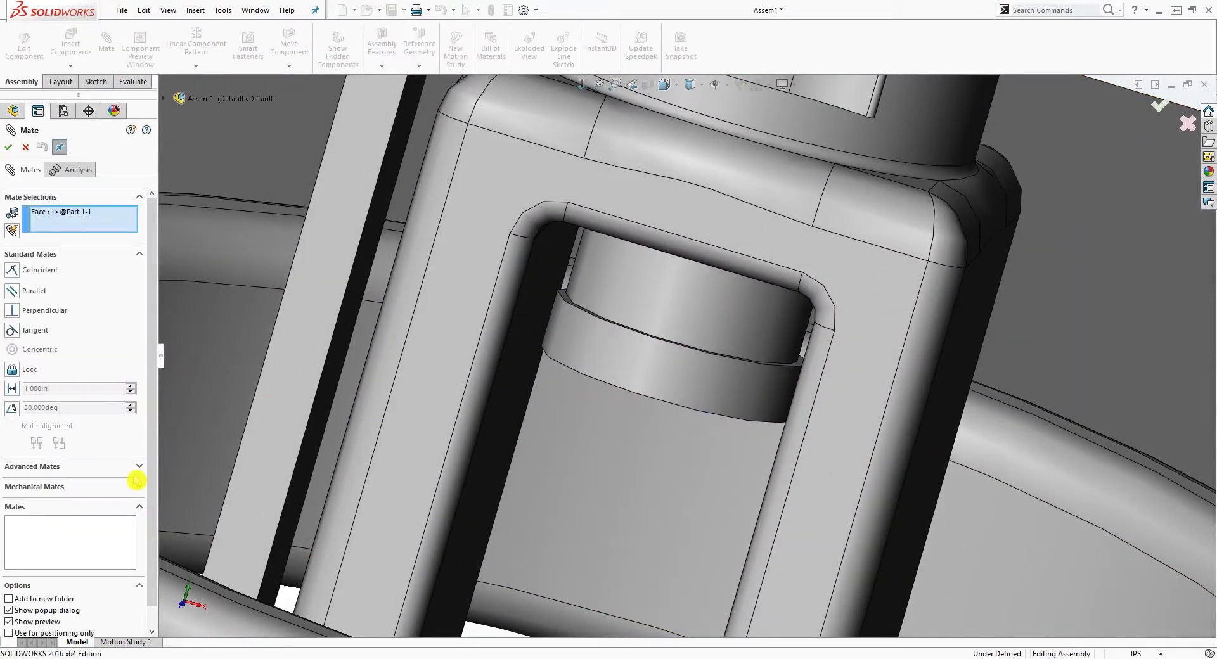
pyautogui.click(136, 469)
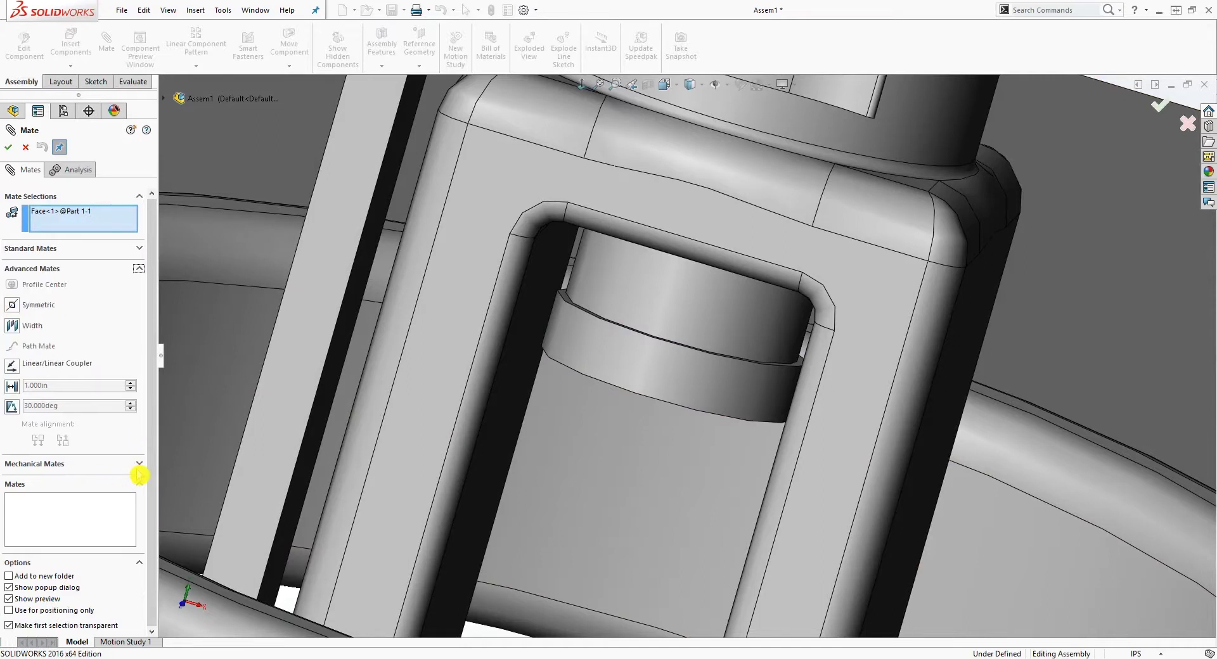
pyautogui.click(12, 387)
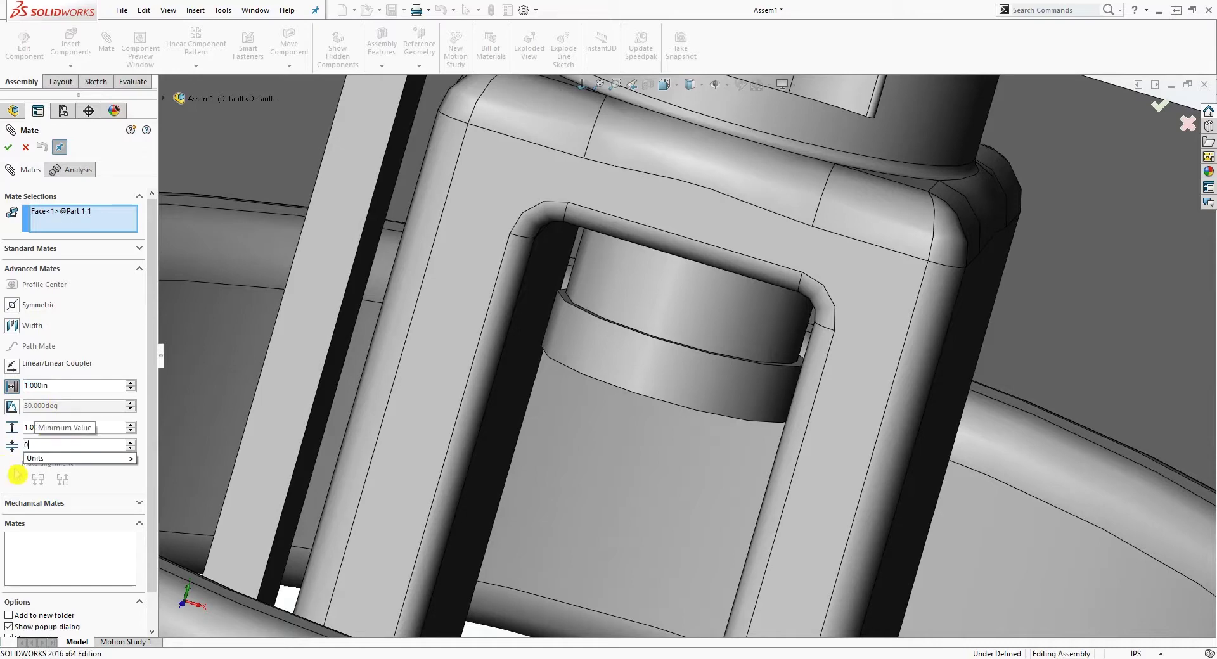
pyautogui.scroll(-3, 481, 377)
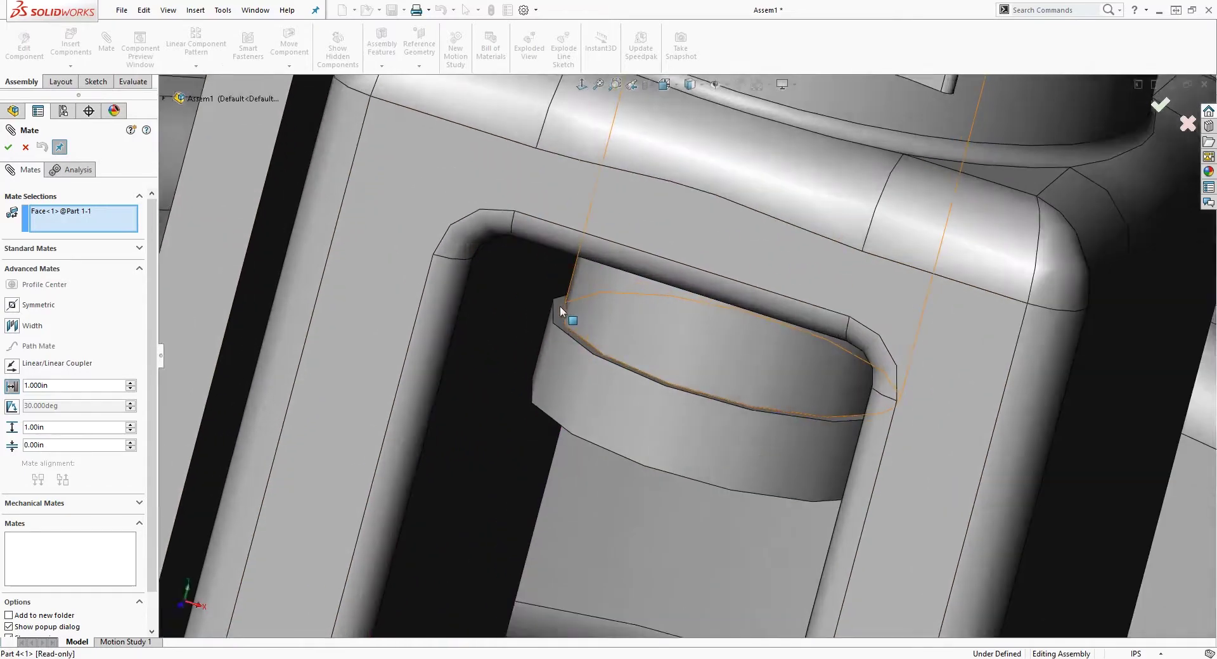
pyautogui.scroll(-1, 564, 310)
pyautogui.click(589, 344)
pyautogui.scroll(-3, 593, 330)
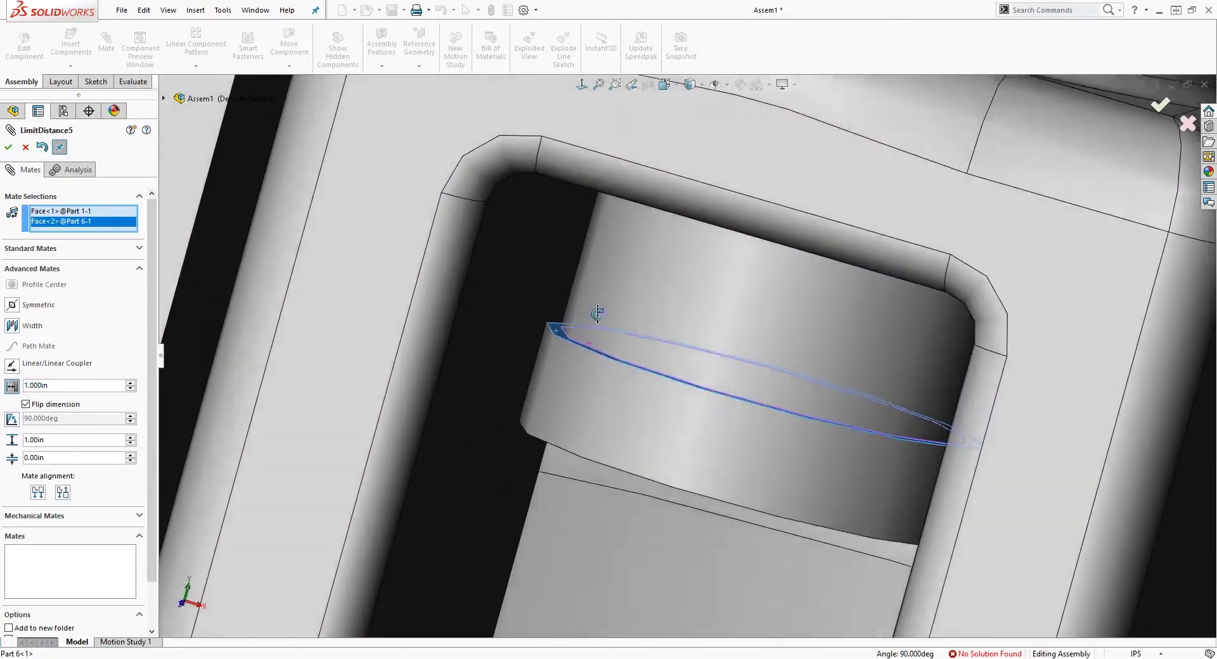
pyautogui.scroll(-5, 597, 313)
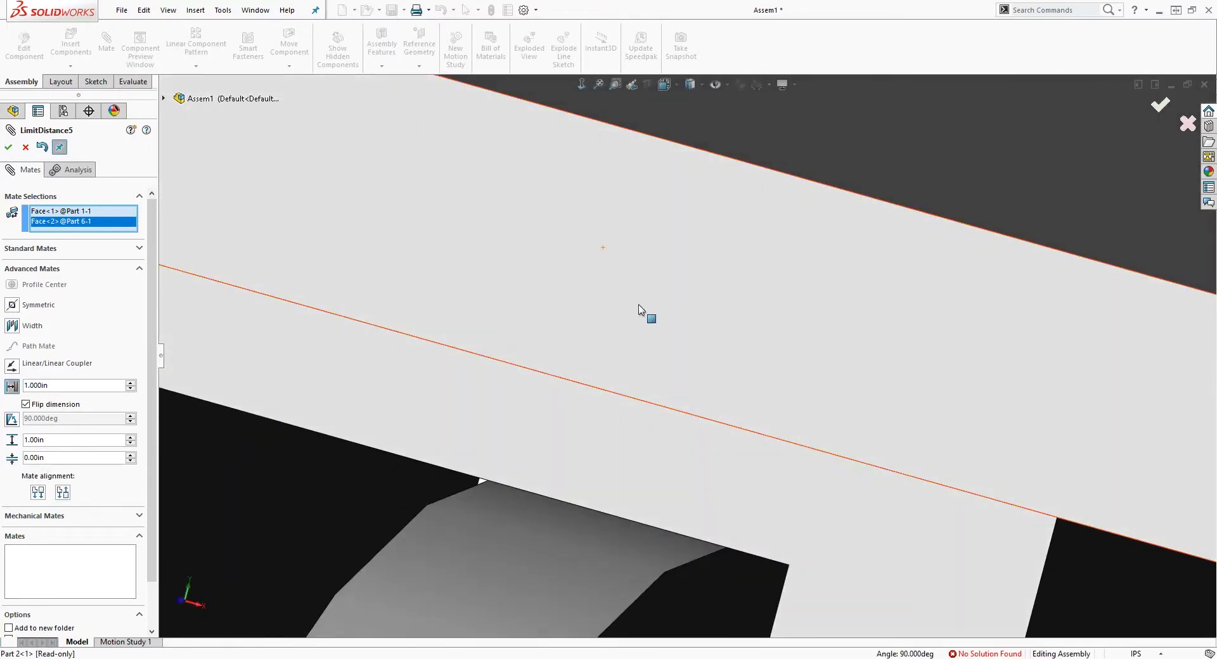
pyautogui.scroll(6, 728, 204)
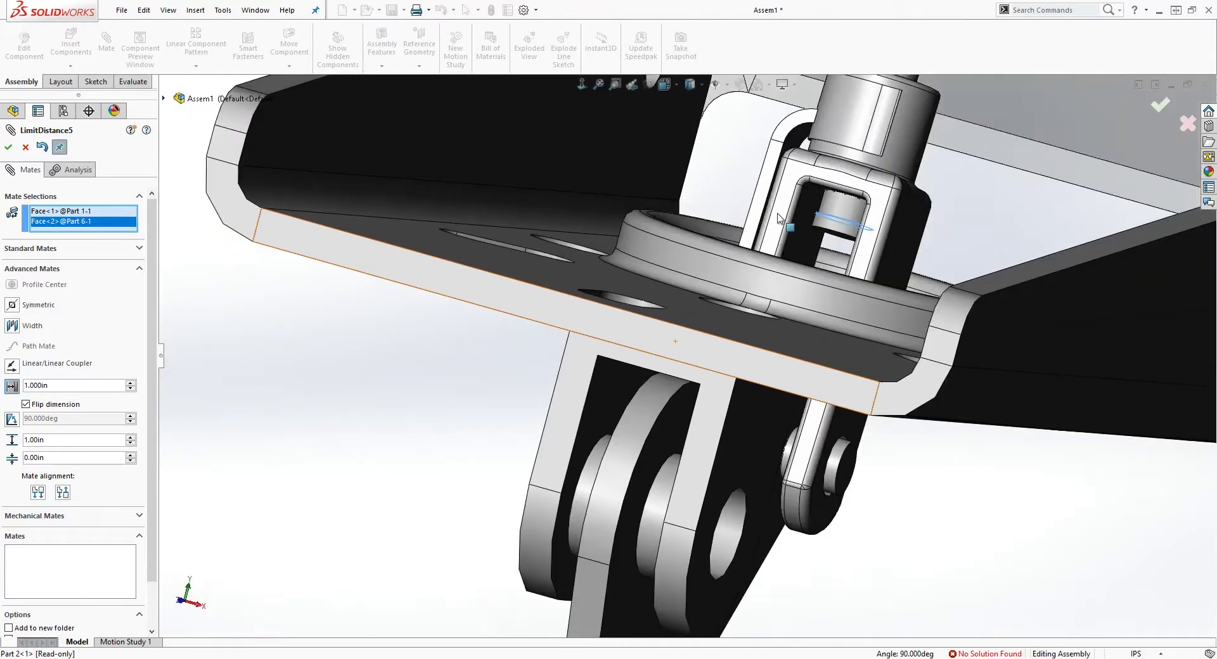
pyautogui.scroll(-2, 827, 219)
pyautogui.scroll(-2, 827, 219)
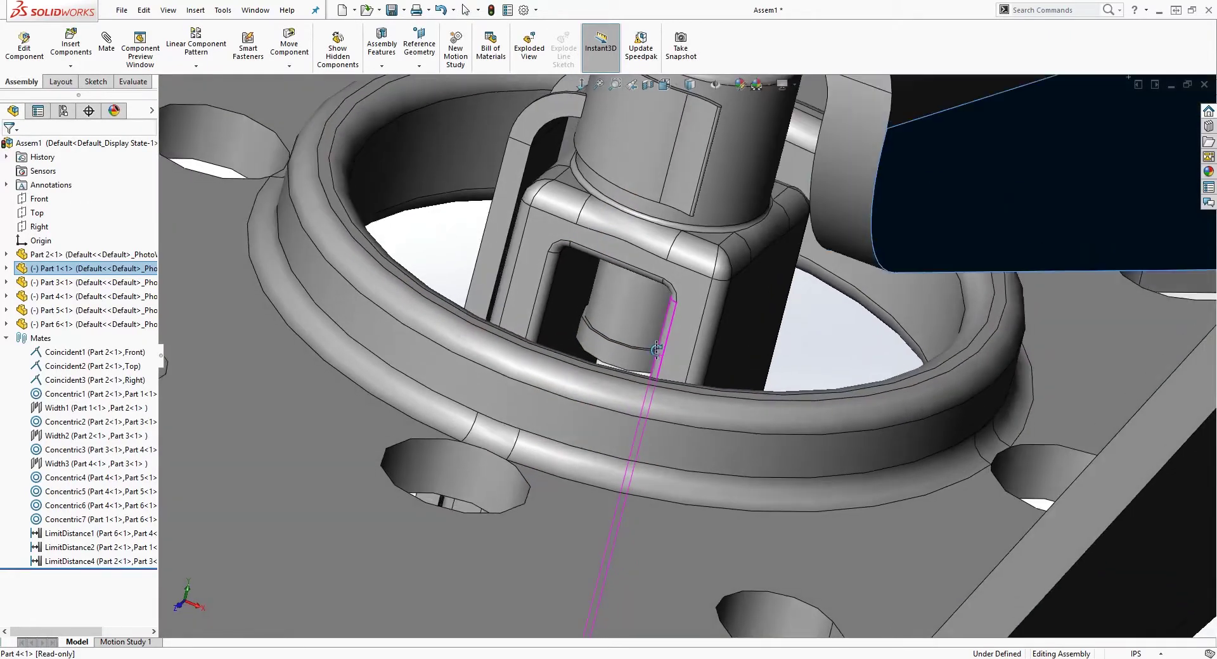
# Step: Start an advanced limit distance mate and expose the inner end face of Part 4's bracket from below
pyautogui.moveTo(657, 349); pyautogui.dragTo(666, 374, button='middle')
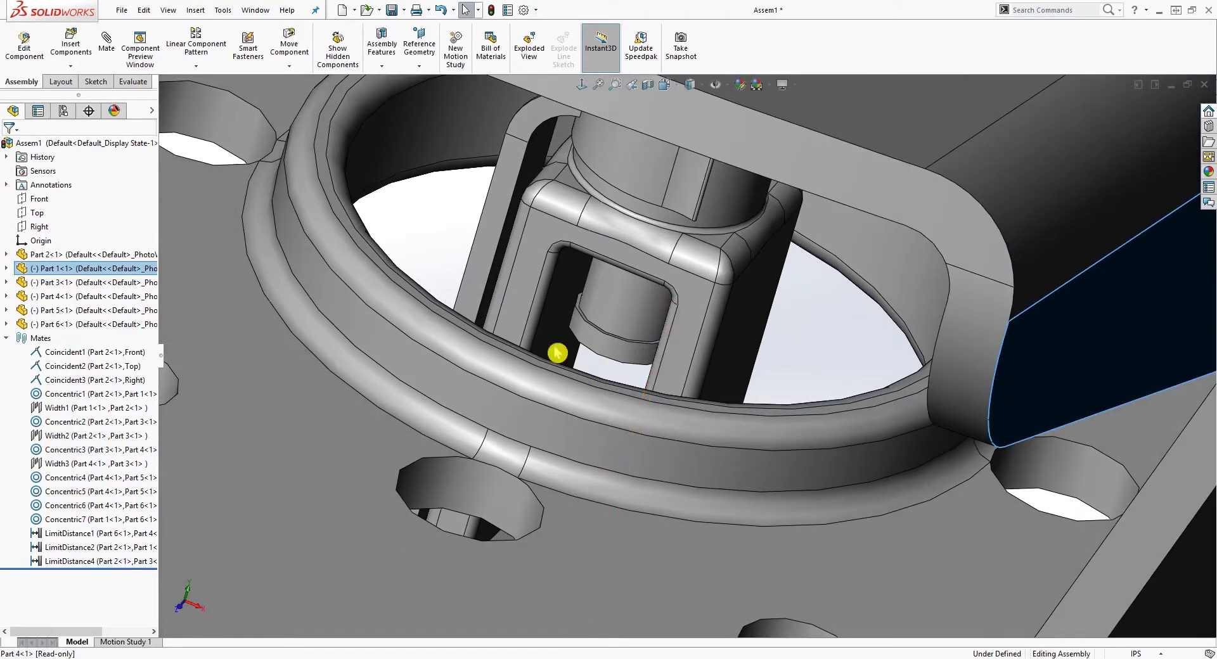
pyautogui.click(109, 47)
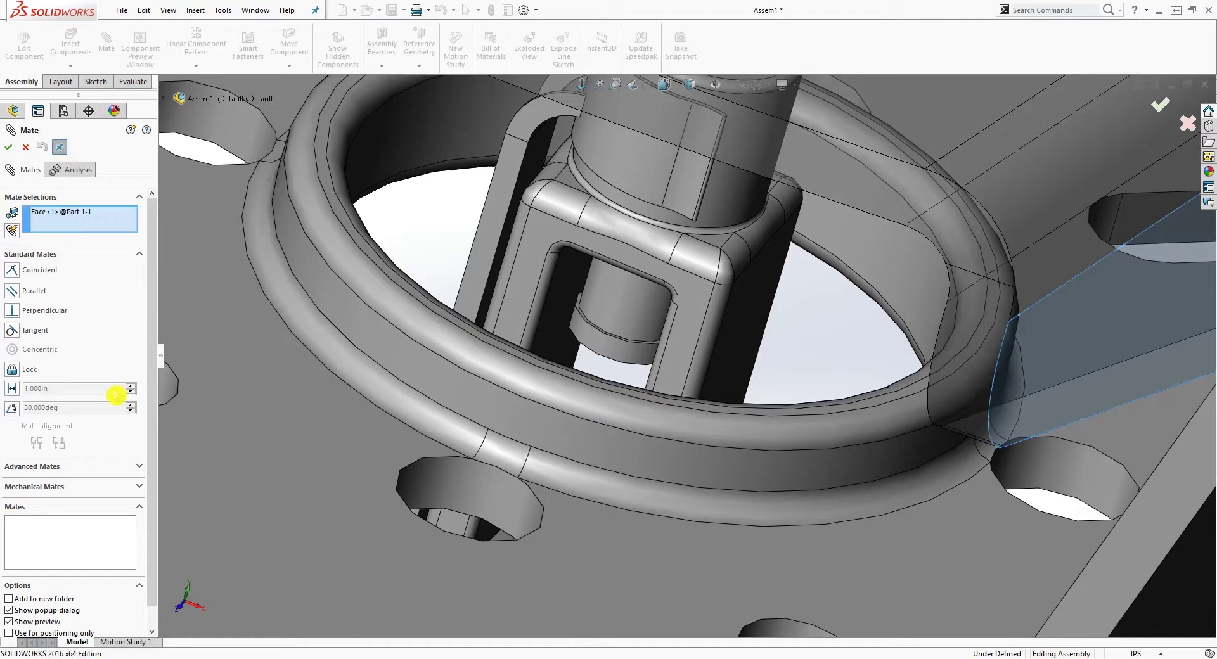
pyautogui.click(139, 469)
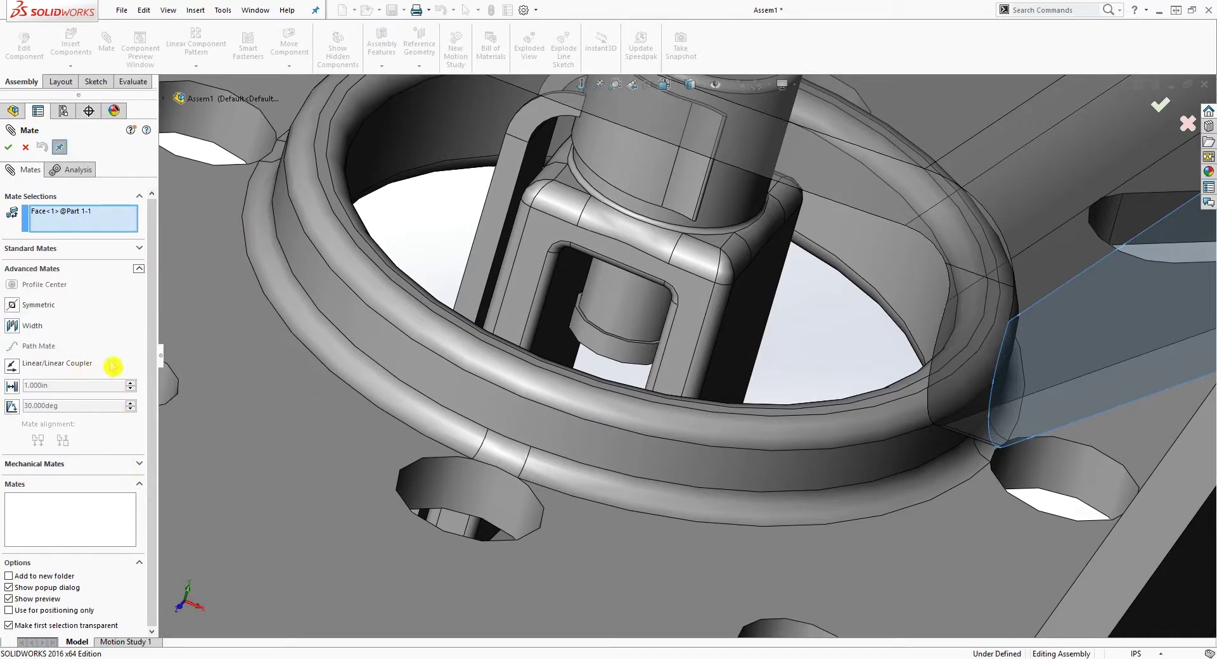
pyautogui.click(12, 386)
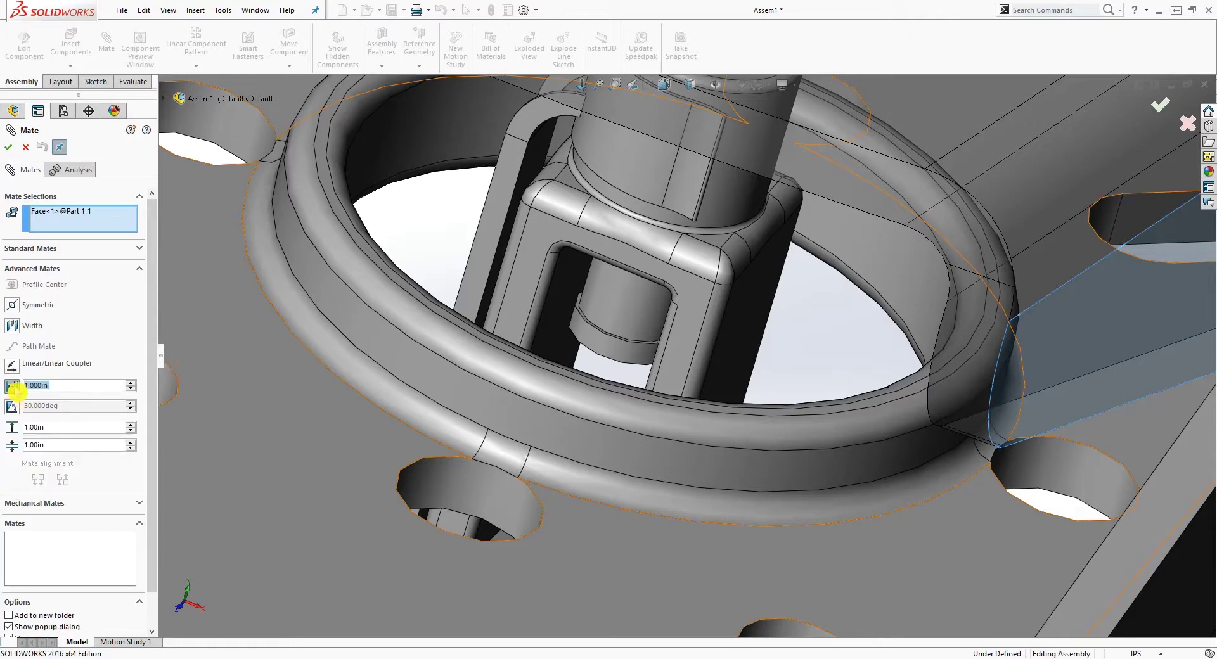
pyautogui.moveTo(435, 389); pyautogui.dragTo(630, 272, button='middle')
pyautogui.scroll(-5, 660, 233)
pyautogui.scroll(4, 608, 284)
pyautogui.moveTo(629, 321); pyautogui.dragTo(643, 178, button='middle')
# Step: Clear Part 1's side face and the Part 4 face from the mate selections
pyautogui.click(642, 364)
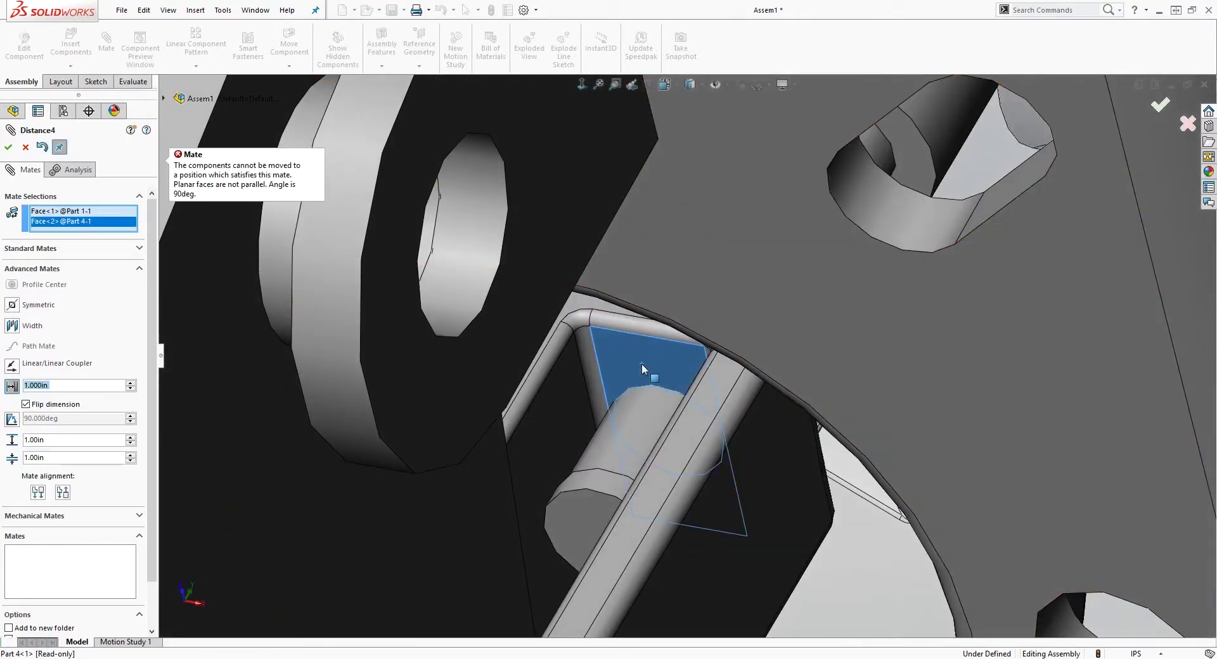
pyautogui.rightClick(85, 220)
pyautogui.click(95, 237)
pyautogui.rightClick(73, 218)
pyautogui.click(101, 238)
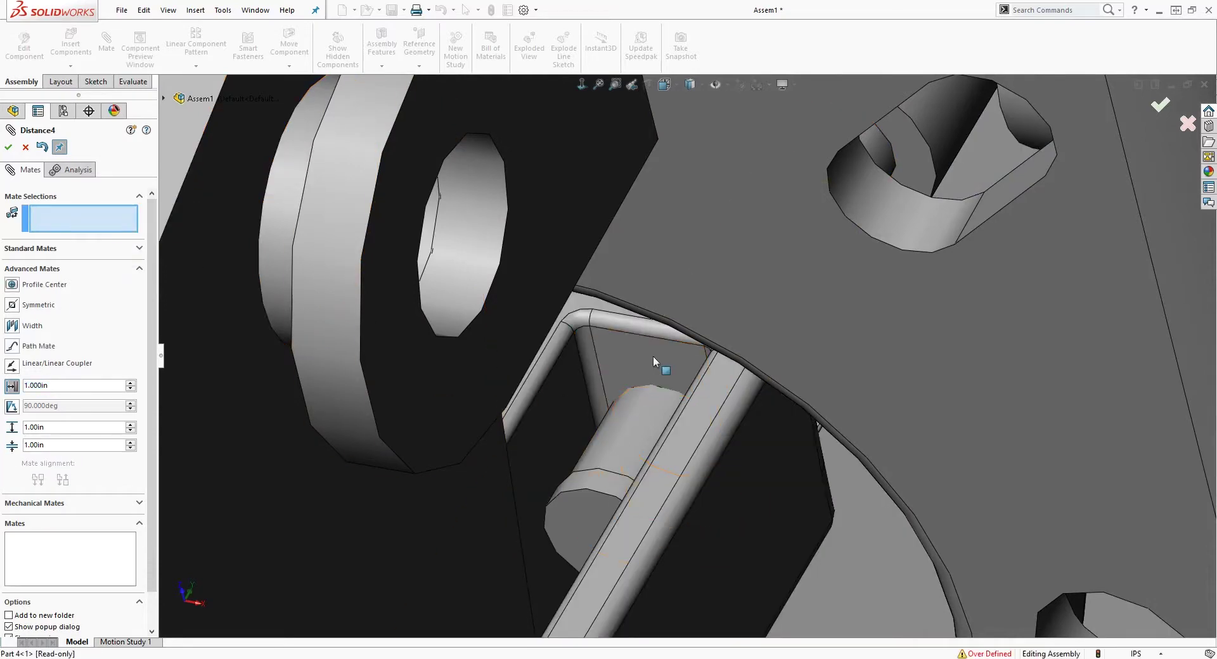
# Step: Select the inner end face of Part 4's bracket and the shoulder face of Part 6 for the mate
pyautogui.click(653, 357)
pyautogui.moveTo(643, 365); pyautogui.dragTo(582, 448, button='middle')
pyautogui.scroll(6, 582, 447)
pyautogui.moveTo(543, 358); pyautogui.dragTo(552, 468, button='middle')
pyautogui.moveTo(554, 316); pyautogui.dragTo(592, 252, button='middle')
pyautogui.scroll(-5, 651, 211)
pyautogui.scroll(-5, 652, 210)
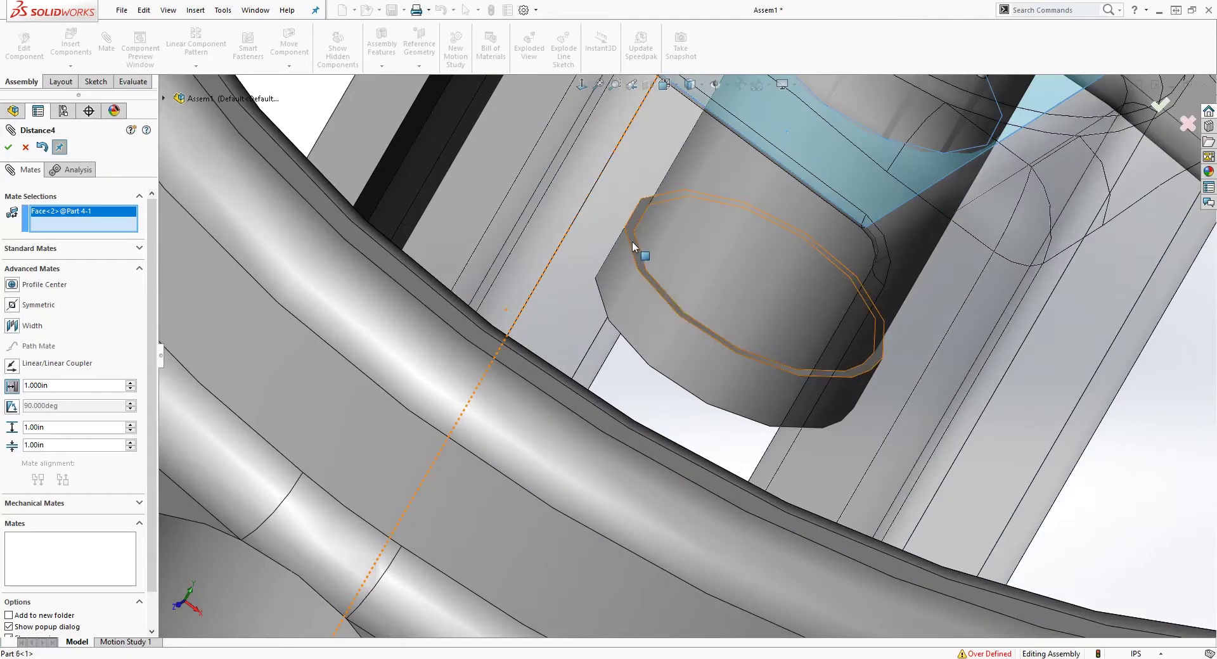
pyautogui.click(633, 241)
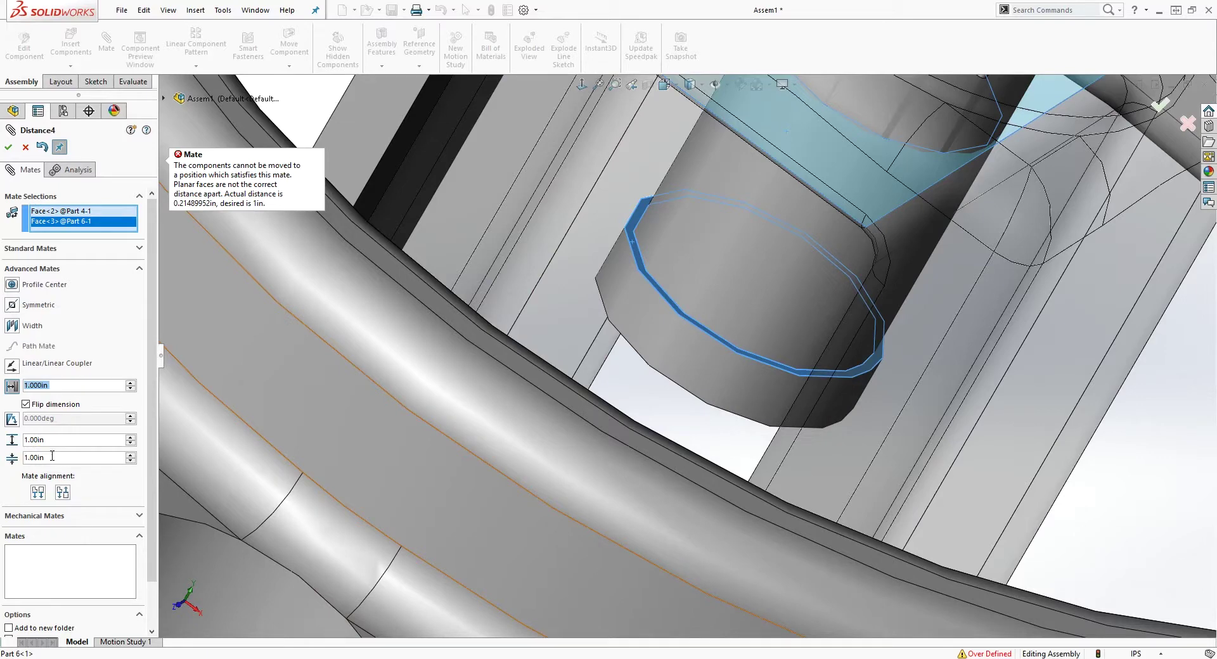
# Step: Limit the mate to a minimum of 0 in and a maximum of 1 in, and accept it
pyautogui.moveTo(52, 455); pyautogui.dragTo(33, 455)
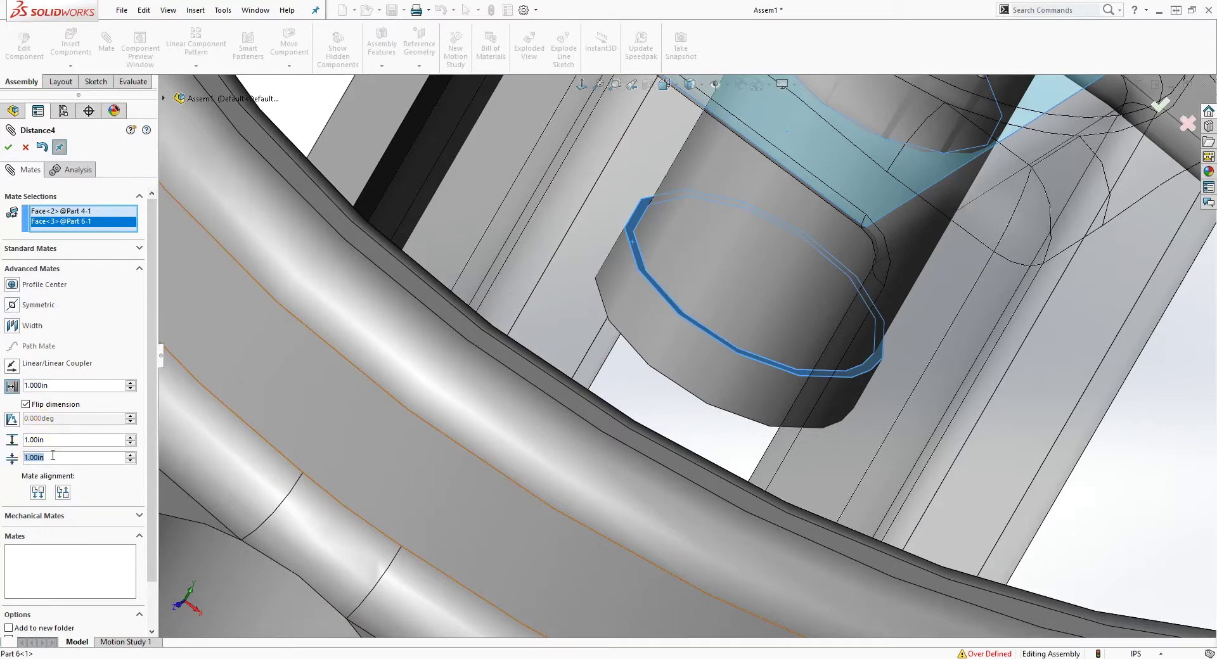
pyautogui.write('0')
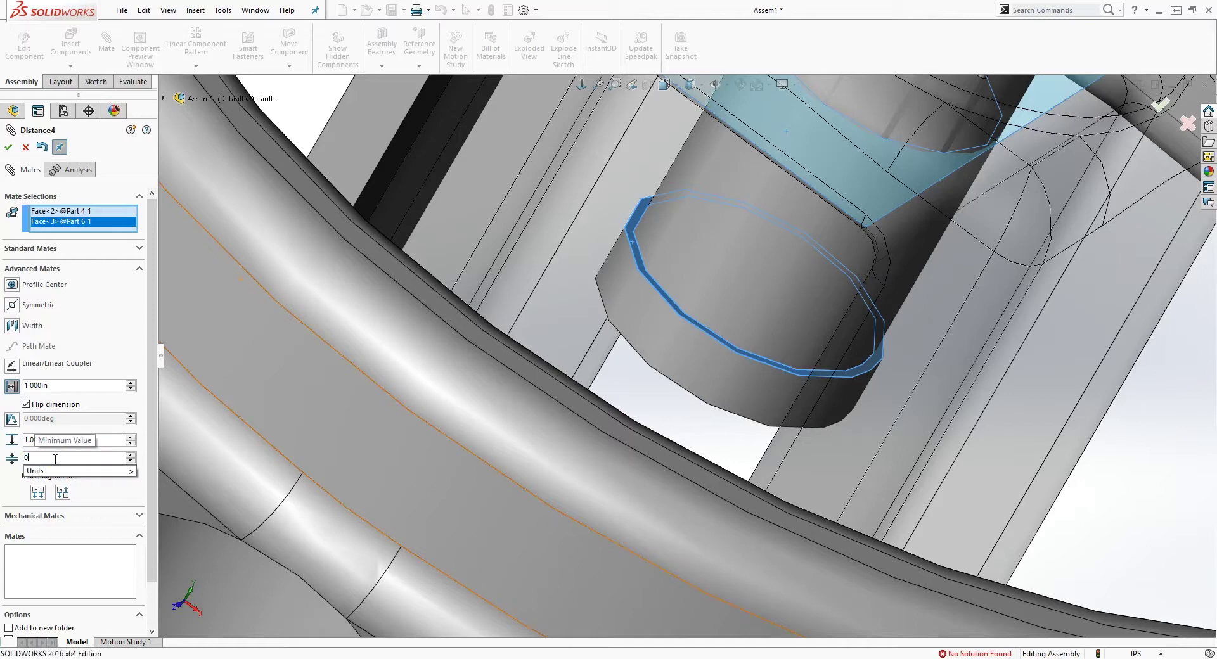
pyautogui.click(99, 506)
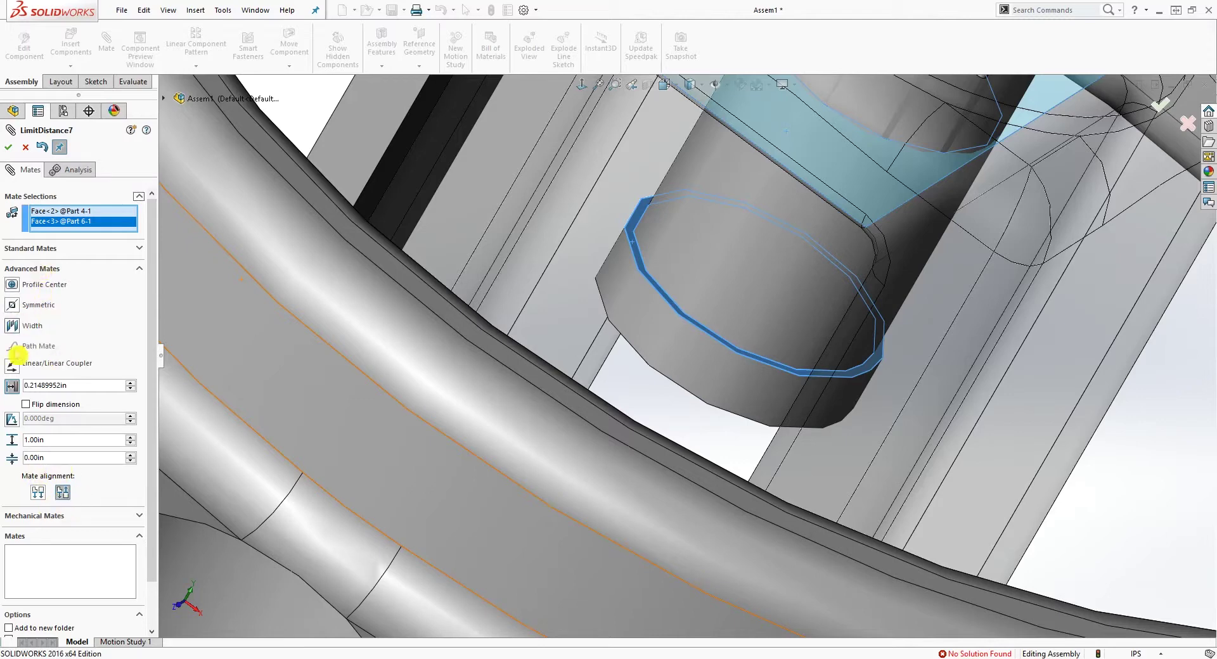
pyautogui.click(9, 148)
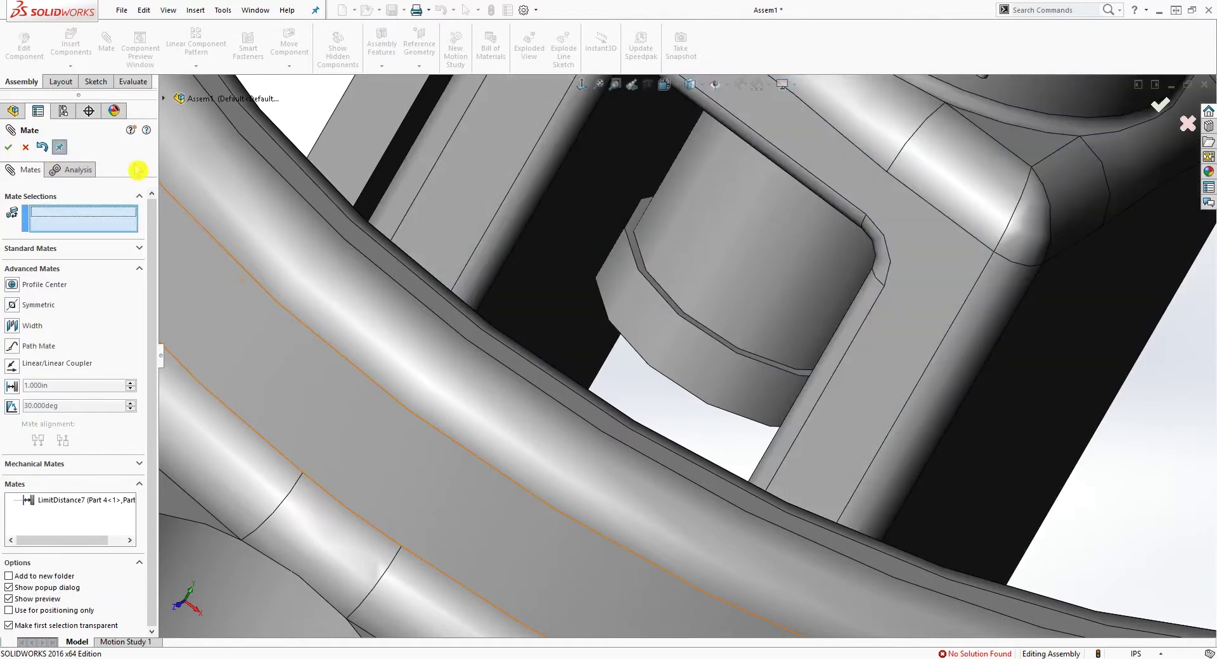
pyautogui.click(9, 148)
# Step: Swing Part 1 to test how the linkage moves with the limit mate between Parts 4 and 6
pyautogui.scroll(6, 536, 400)
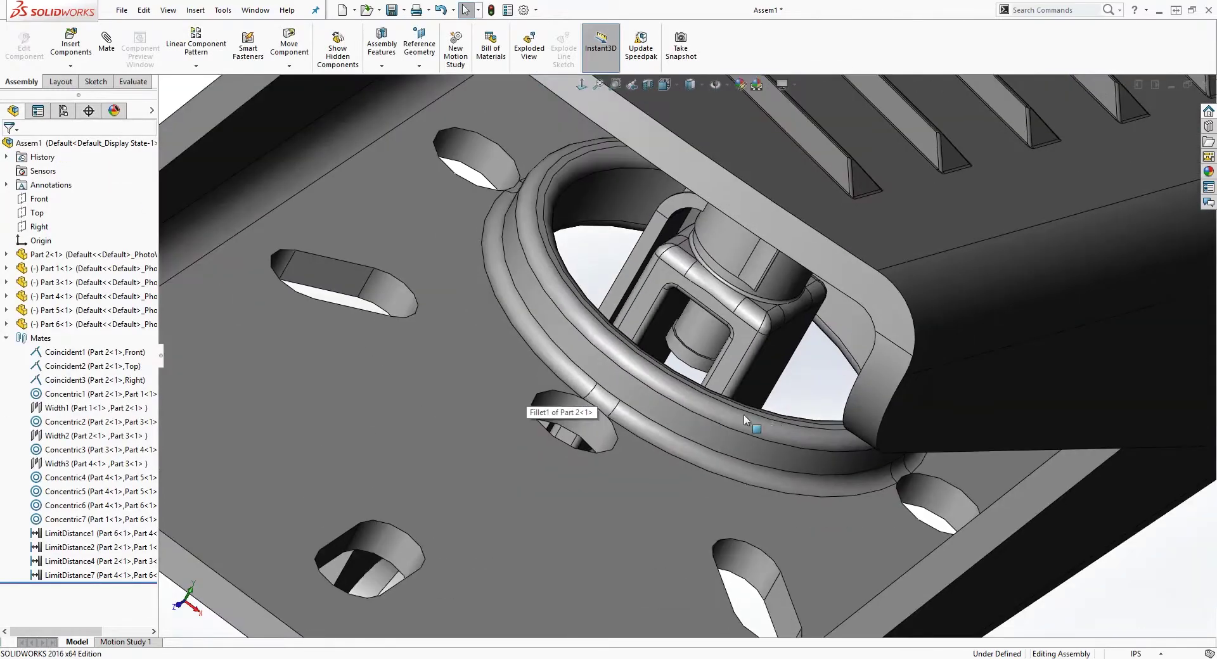
pyautogui.scroll(5, 744, 416)
pyautogui.moveTo(815, 379); pyautogui.dragTo(831, 301, button='middle')
pyautogui.scroll(-3, 822, 446)
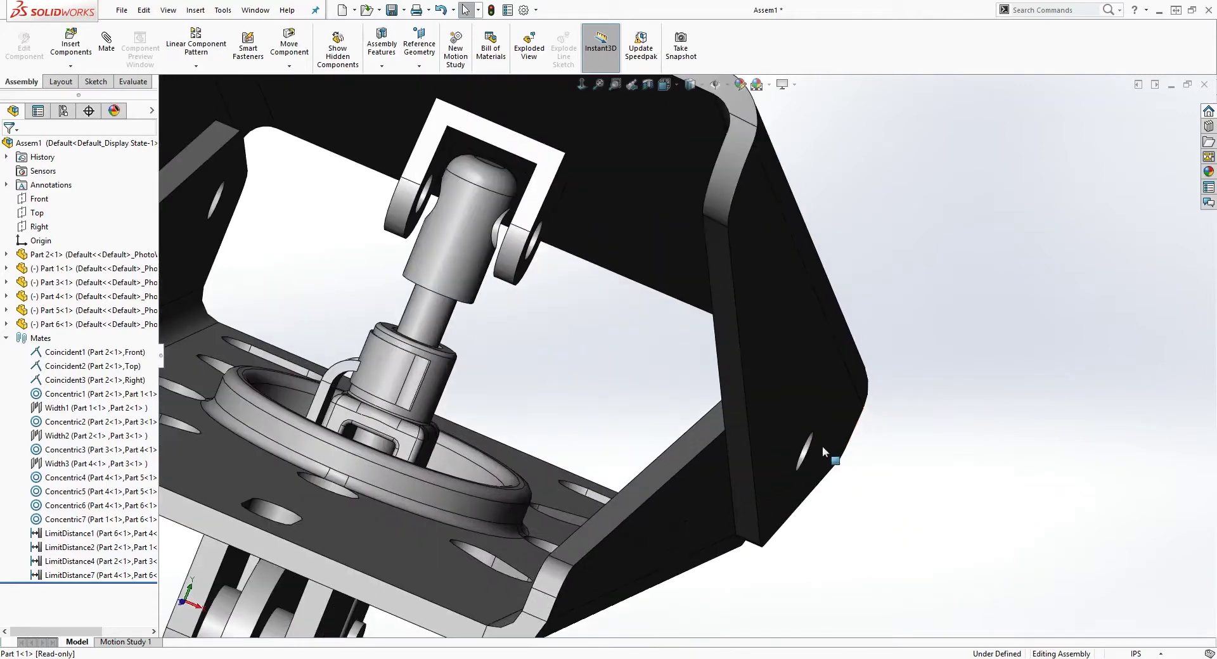
pyautogui.scroll(4, 822, 446)
pyautogui.scroll(-3, 711, 455)
pyautogui.moveTo(761, 484); pyautogui.dragTo(622, 467, button='middle')
pyautogui.scroll(5, 610, 427)
pyautogui.scroll(-2, 584, 328)
pyautogui.moveTo(585, 328); pyautogui.dragTo(595, 320, button='middle')
pyautogui.click(576, 309)
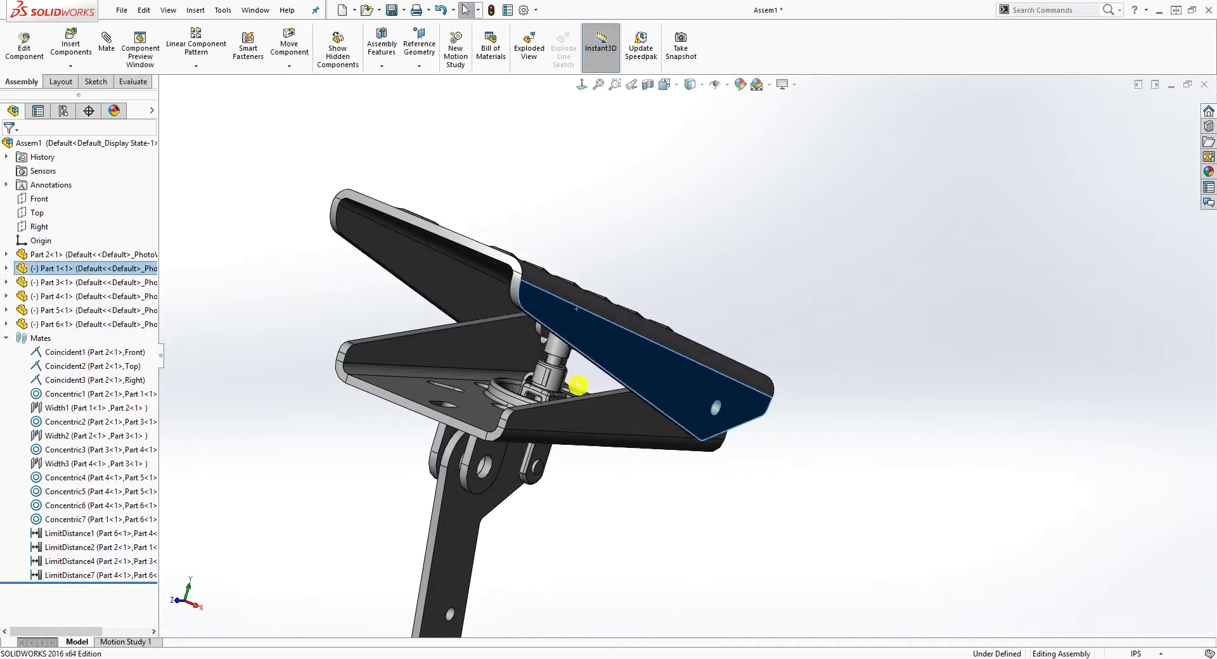
pyautogui.scroll(-4, 575, 380)
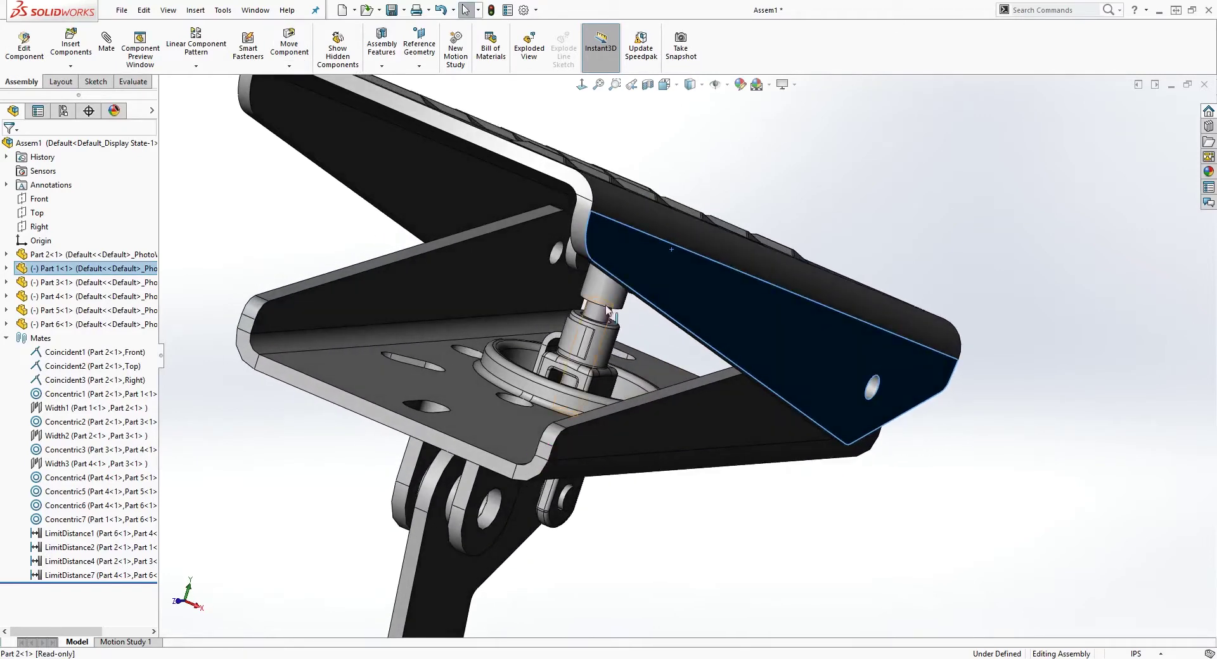
pyautogui.moveTo(627, 257); pyautogui.dragTo(608, 393)
pyautogui.moveTo(657, 320); pyautogui.dragTo(660, 519)
# Step: Examine the cylinder rod and the end of its travel in Part 4's bracket beneath Part 2
pyautogui.scroll(-5, 666, 342)
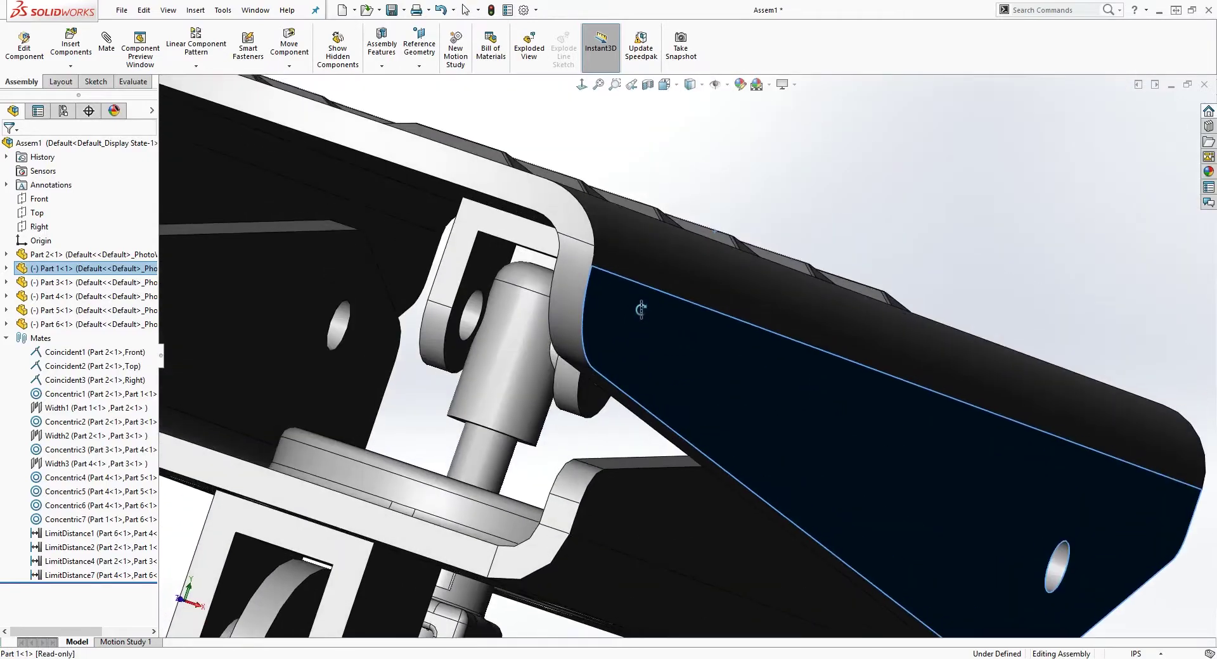
pyautogui.scroll(3, 641, 310)
pyautogui.moveTo(581, 500)
pyautogui.mouseDown(button='middle')
pyautogui.moveTo(565, 502)
pyautogui.moveTo(580, 419)
pyautogui.moveTo(568, 484)
pyautogui.mouseUp(button='middle')
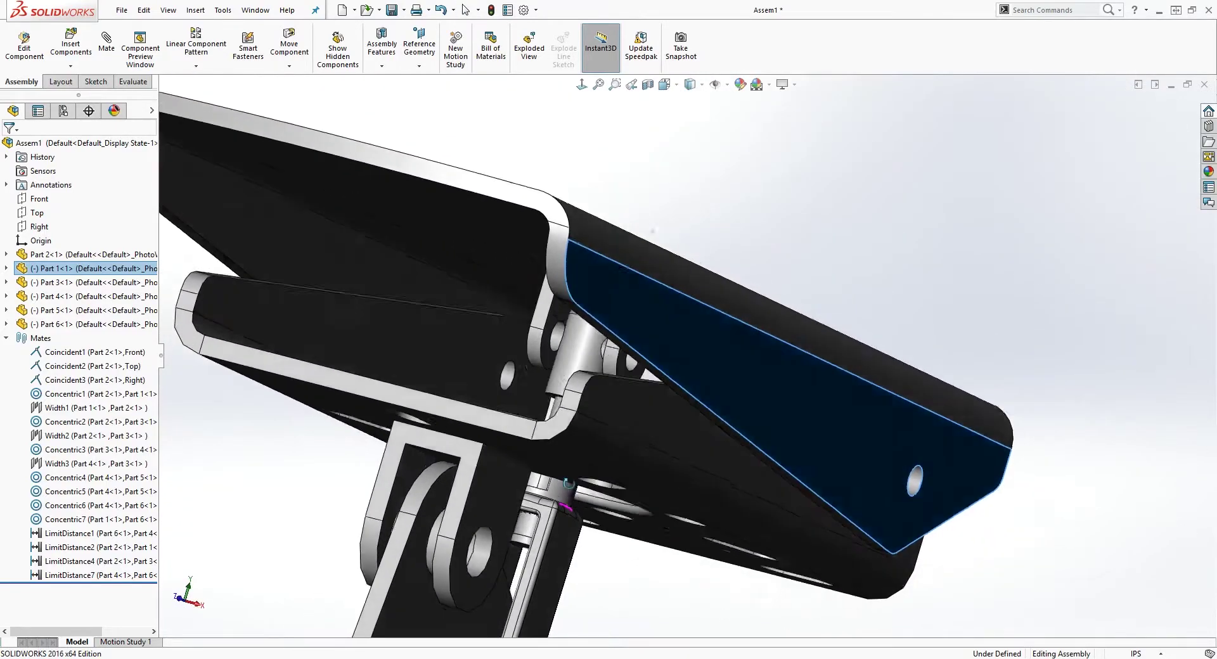
pyautogui.scroll(-6, 568, 483)
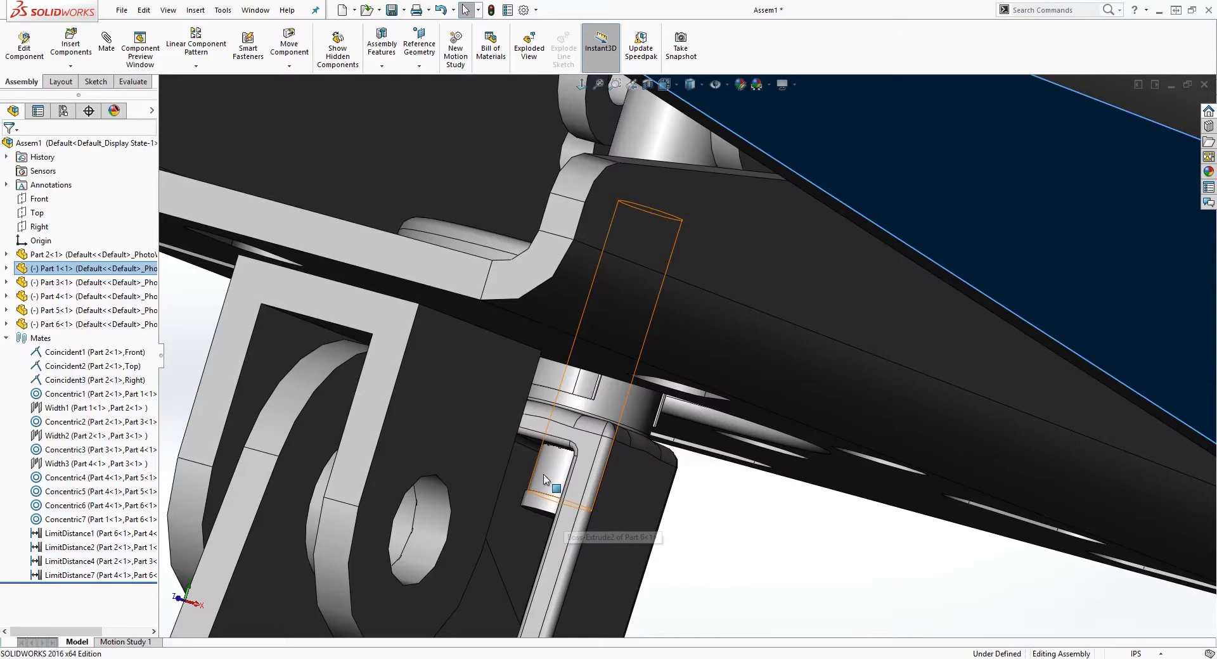
pyautogui.moveTo(826, 441); pyautogui.dragTo(766, 442, button='middle')
pyautogui.scroll(3, 765, 442)
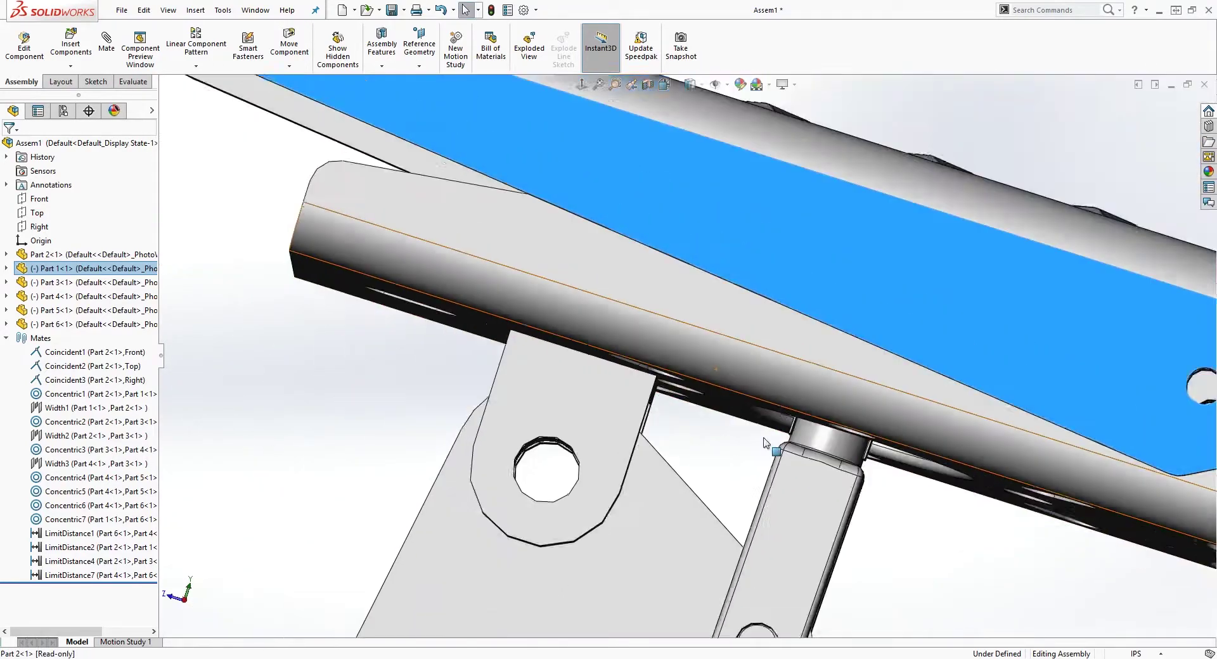
pyautogui.scroll(3, 765, 444)
pyautogui.moveTo(815, 492); pyautogui.dragTo(760, 440, button='middle')
pyautogui.moveTo(879, 525); pyautogui.dragTo(948, 483, button='middle')
pyautogui.scroll(-2, 956, 385)
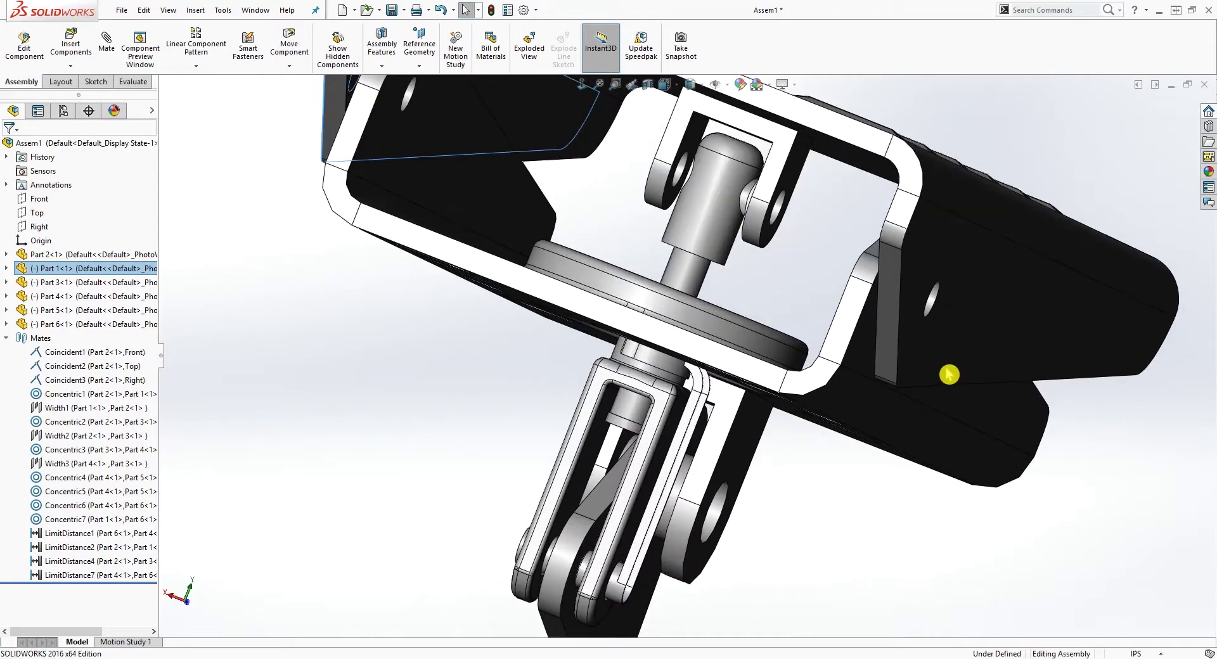
# Step: Swing Part 1 upward to check that Part 3's arm follows, and view the whole assembly
pyautogui.moveTo(960, 347); pyautogui.dragTo(960, 266)
pyautogui.moveTo(867, 388); pyautogui.dragTo(758, 330, button='middle')
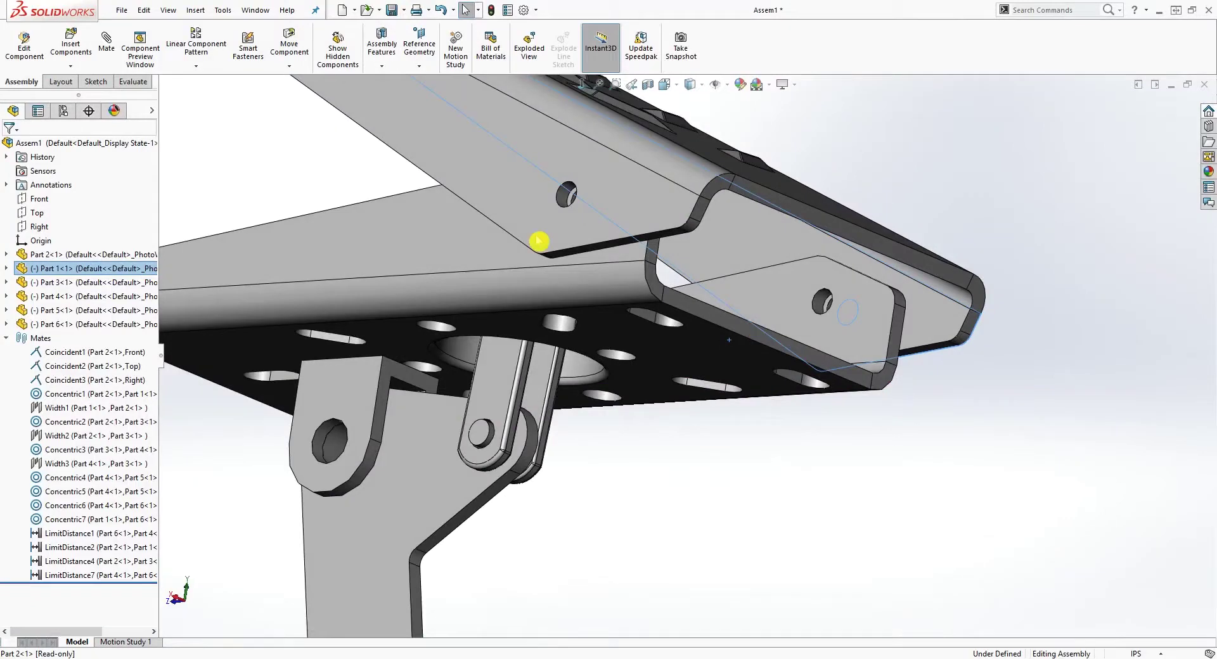
pyautogui.moveTo(475, 180); pyautogui.dragTo(503, 150)
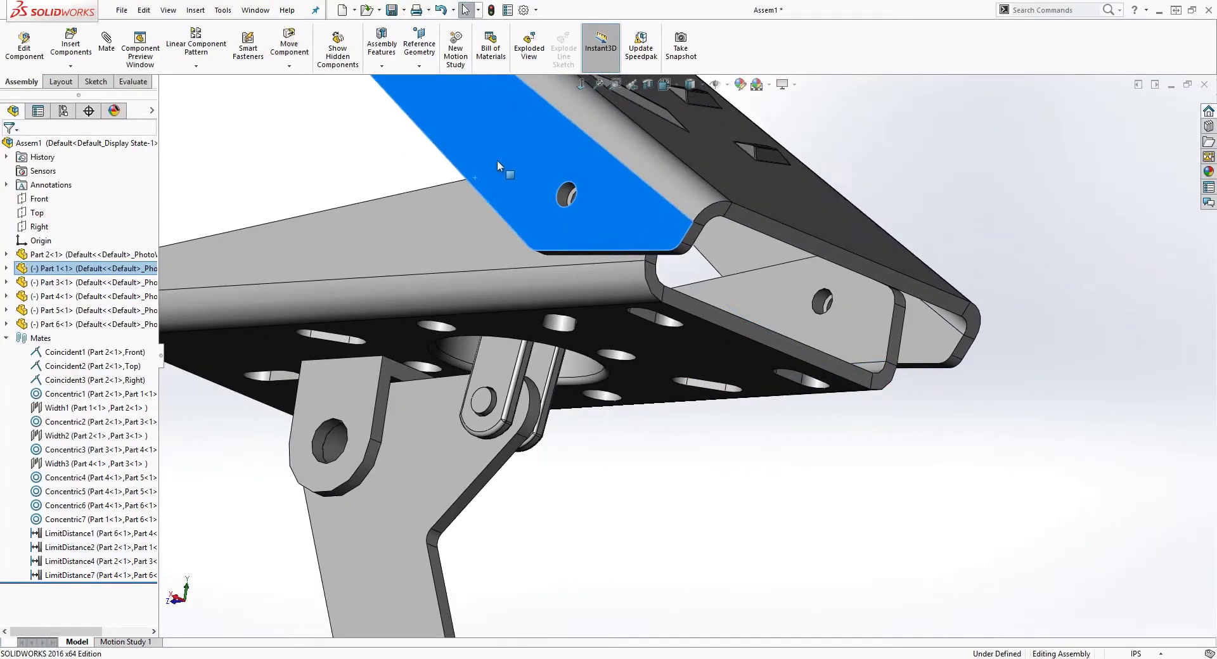
pyautogui.moveTo(427, 416); pyautogui.dragTo(719, 511, button='middle')
pyautogui.click(760, 489)
pyautogui.scroll(2, 760, 489)
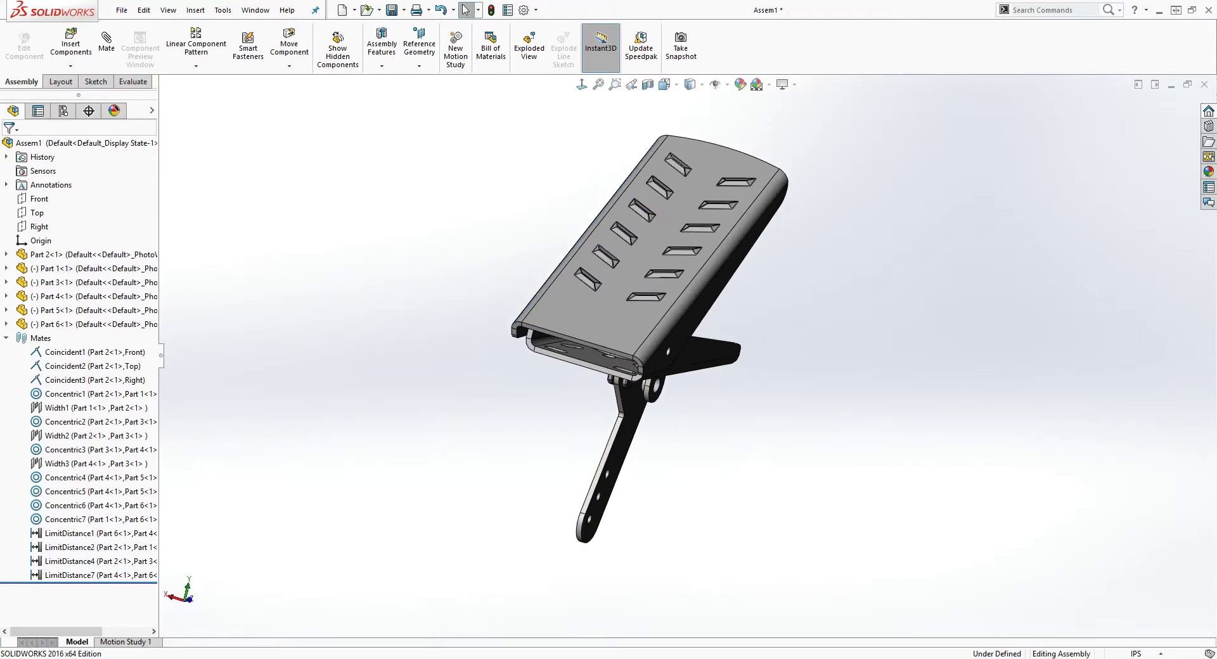
# Step: Collapse the mates list and examine the hinge area where Part 1 pivots on Part 2
pyautogui.click(8, 340)
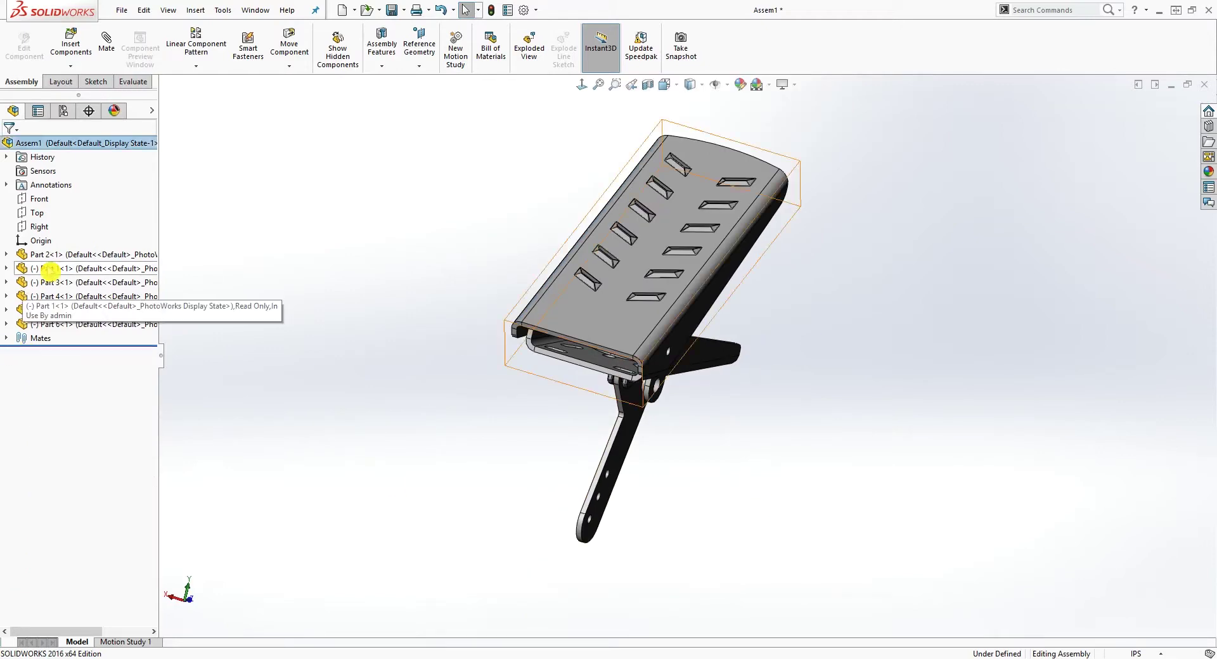
pyautogui.moveTo(429, 353); pyautogui.dragTo(604, 288, button='middle')
pyautogui.scroll(-3, 604, 288)
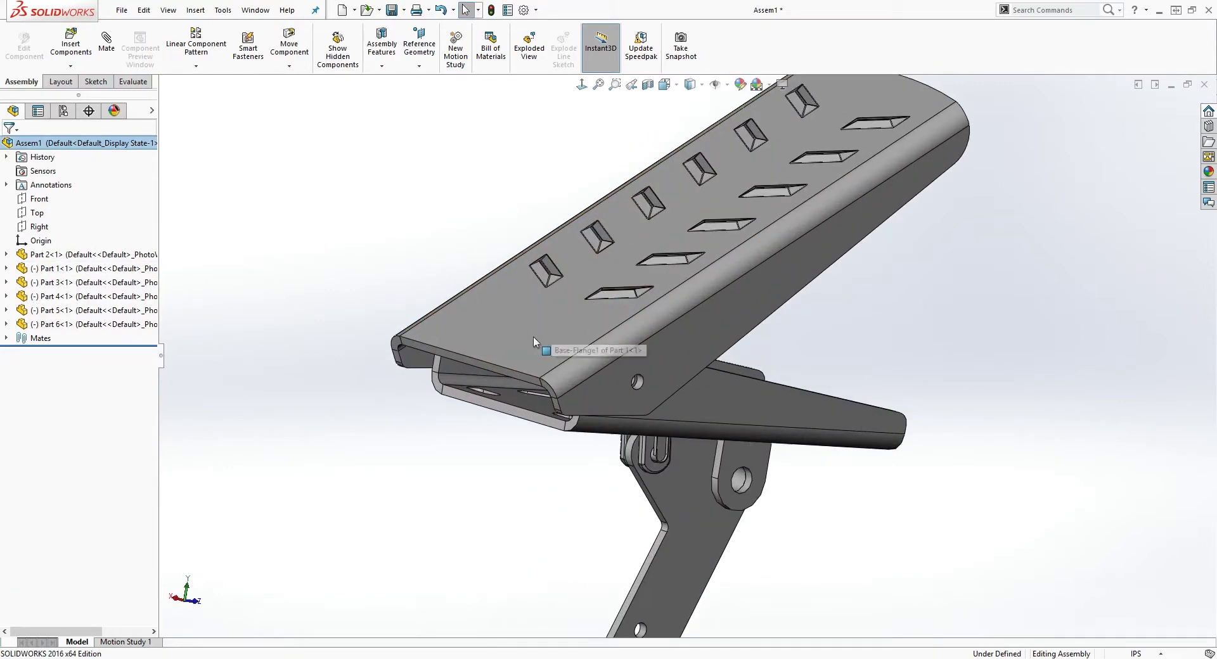
pyautogui.moveTo(697, 363); pyautogui.dragTo(776, 459, button='middle')
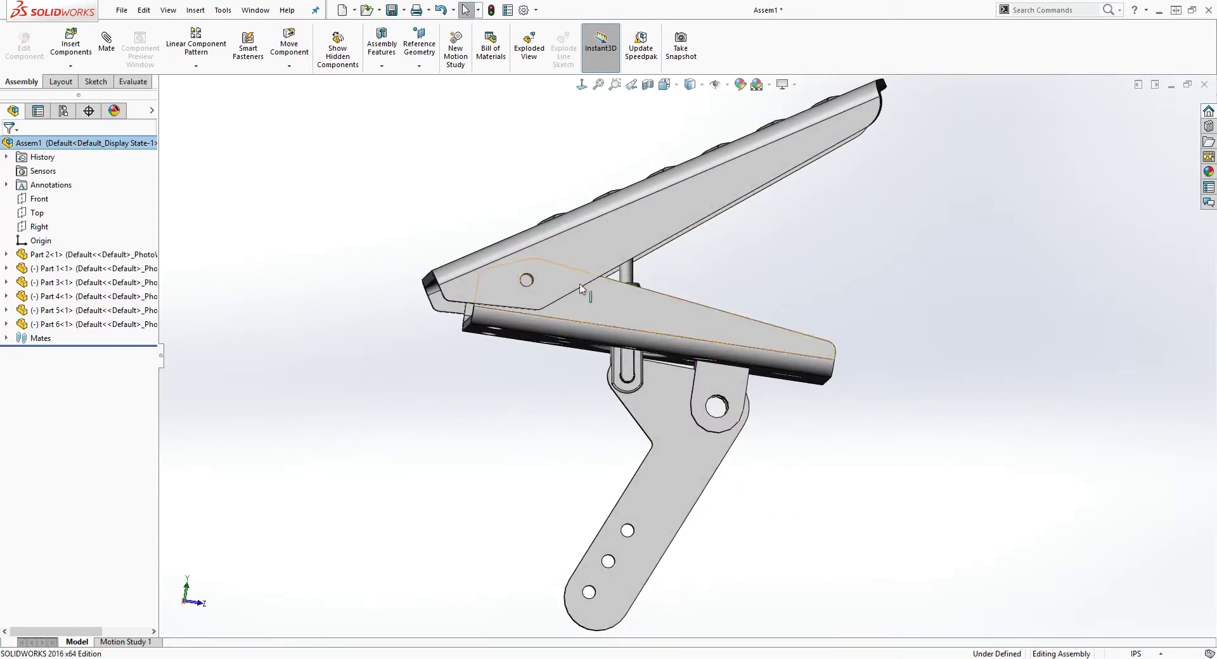
pyautogui.moveTo(483, 307); pyautogui.dragTo(541, 400, button='middle')
pyautogui.scroll(-6, 540, 399)
pyautogui.scroll(5, 634, 389)
pyautogui.moveTo(589, 380); pyautogui.dragTo(604, 286, button='middle')
pyautogui.scroll(-3, 565, 264)
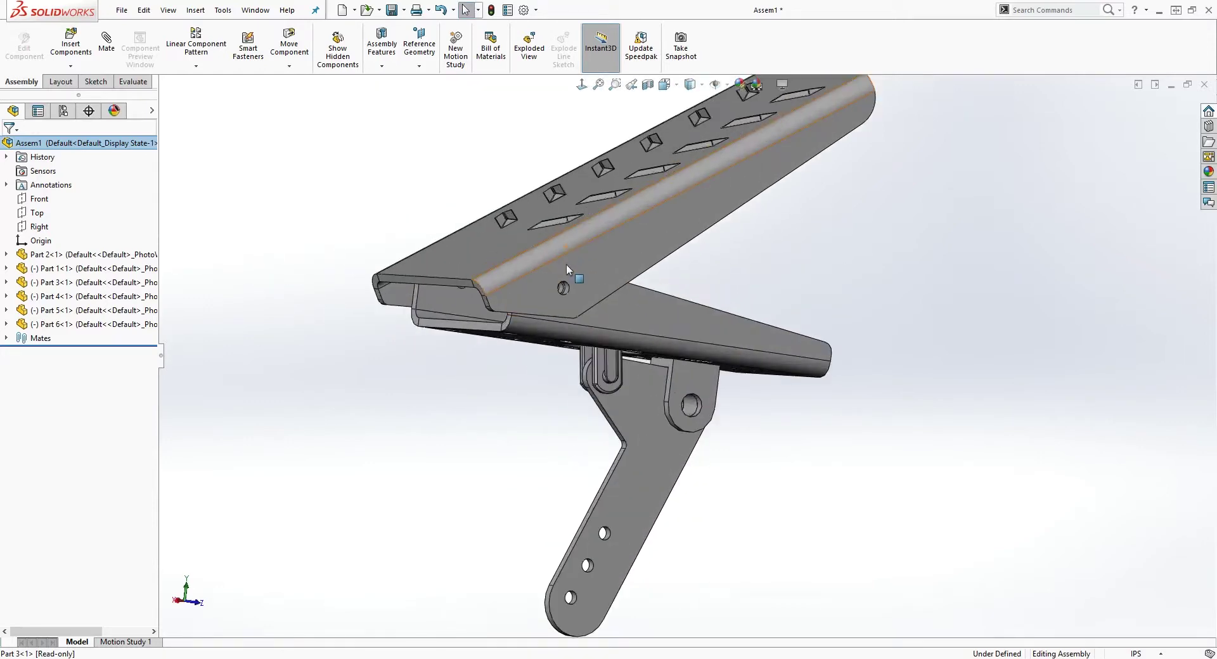
pyautogui.scroll(-2, 565, 265)
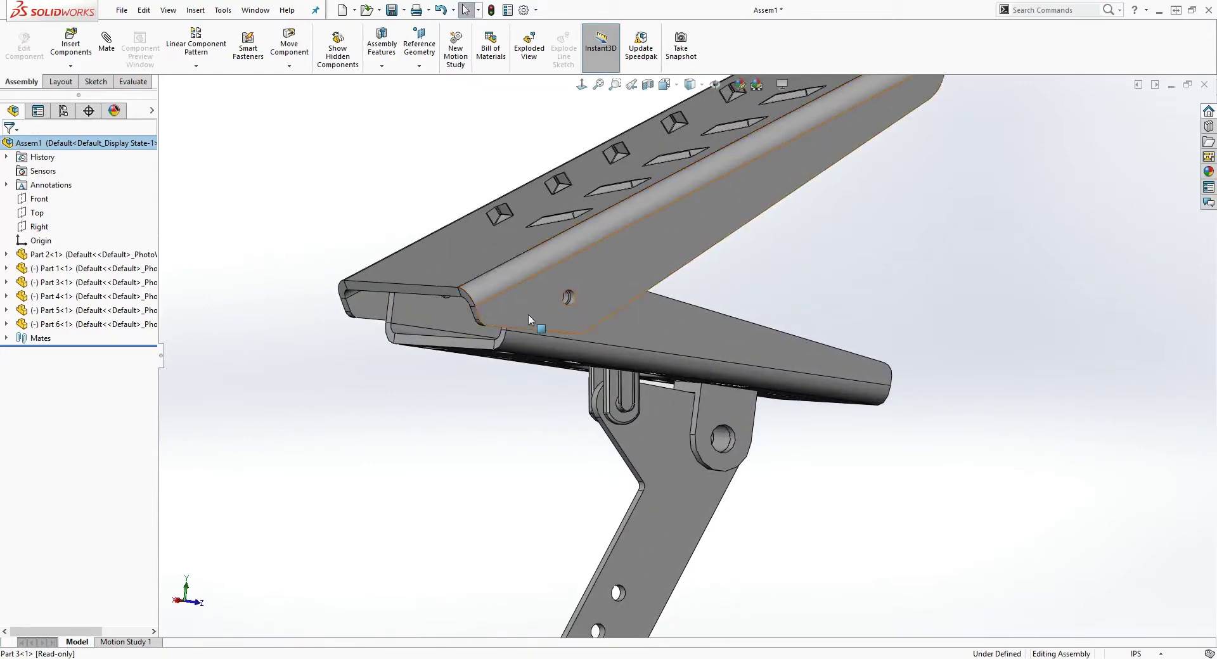
# Step: Examine the aligned hinge holes through the side flanges of Parts 1 and 2 from several angles
pyautogui.click(442, 271)
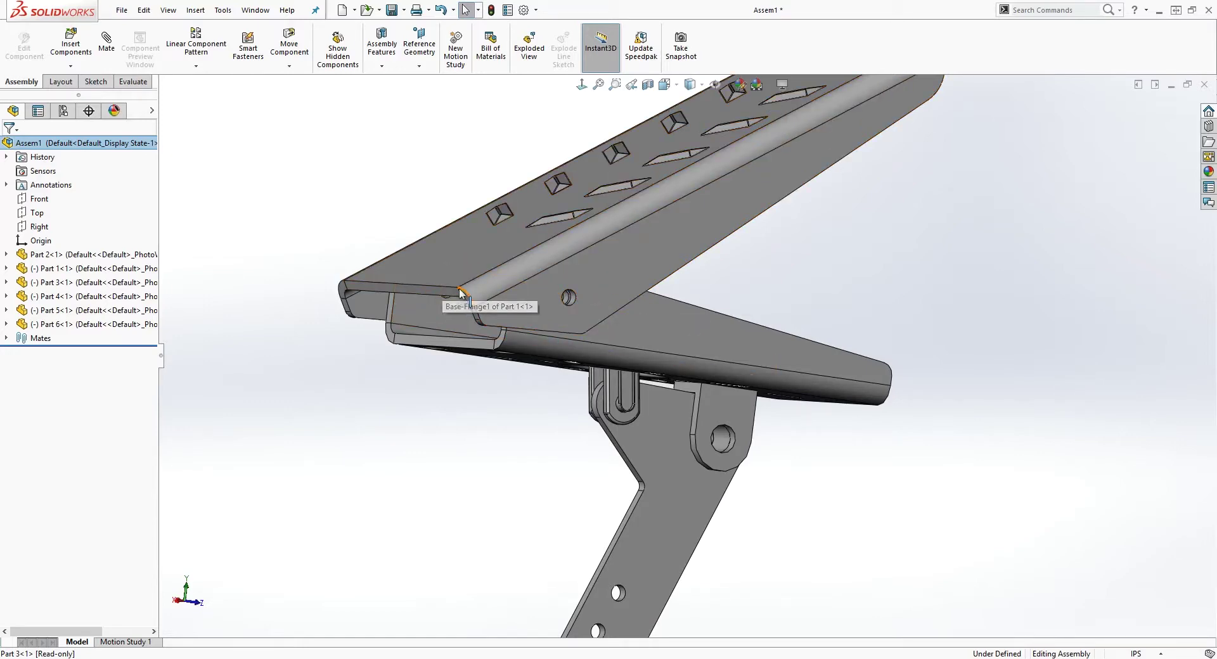
pyautogui.moveTo(446, 277); pyautogui.dragTo(327, 299, button='middle')
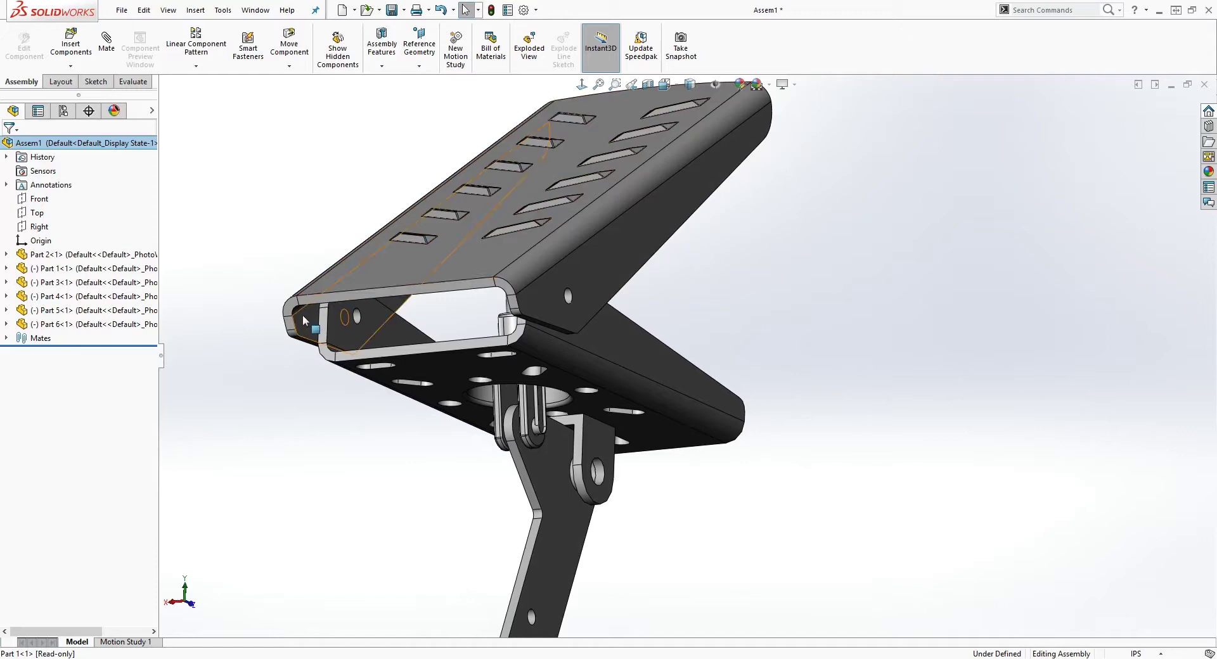
pyautogui.moveTo(380, 325); pyautogui.dragTo(303, 336, button='middle')
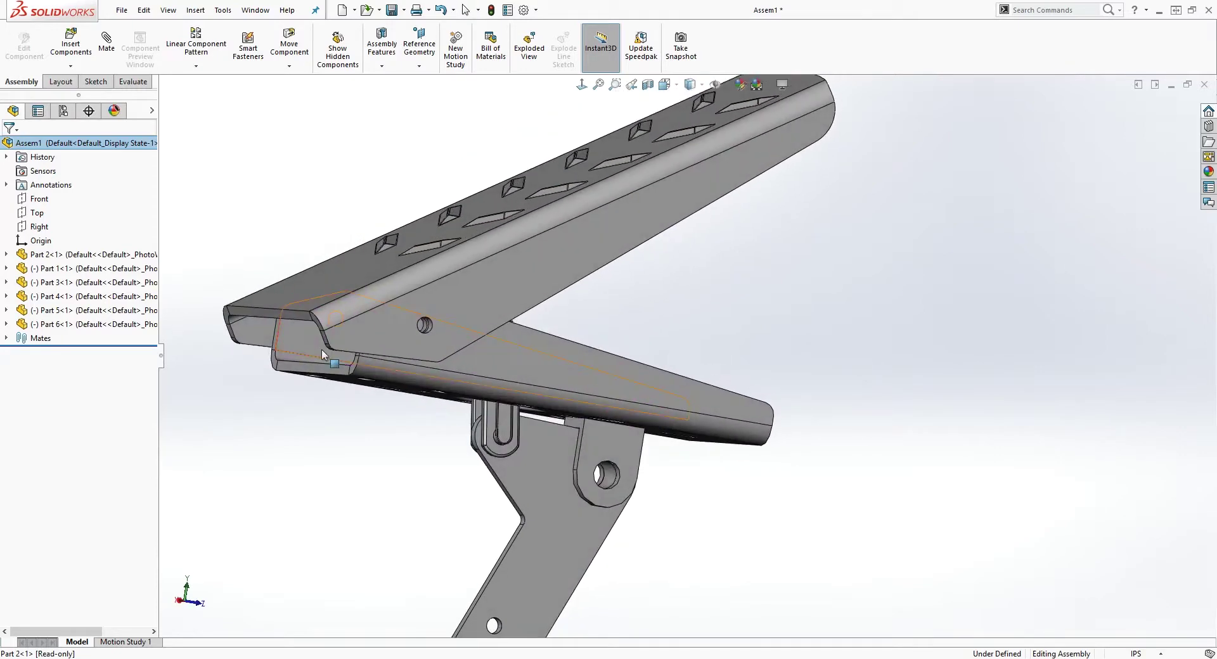
pyautogui.scroll(-3, 392, 319)
pyautogui.keyDown('ctrl'); pyautogui.moveTo(428, 324); pyautogui.dragTo(481, 342, button='middle'); pyautogui.keyUp('ctrl')
pyautogui.scroll(5, 545, 353)
pyautogui.scroll(-6, 646, 323)
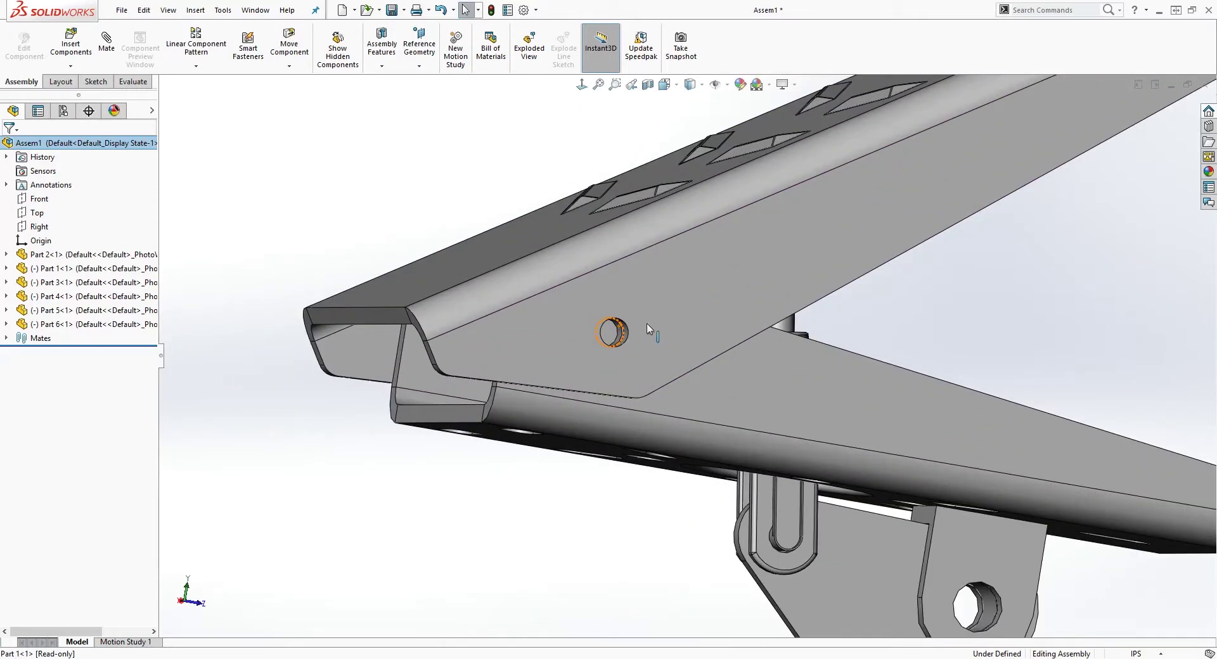
pyautogui.scroll(4, 592, 300)
pyautogui.scroll(-4, 818, 564)
# Step: Examine the hole in Part 2's lower lug and the cylinder's upper bracket beneath Part 1, and view the whole assembly
pyautogui.moveTo(835, 481); pyautogui.dragTo(756, 474, button='middle')
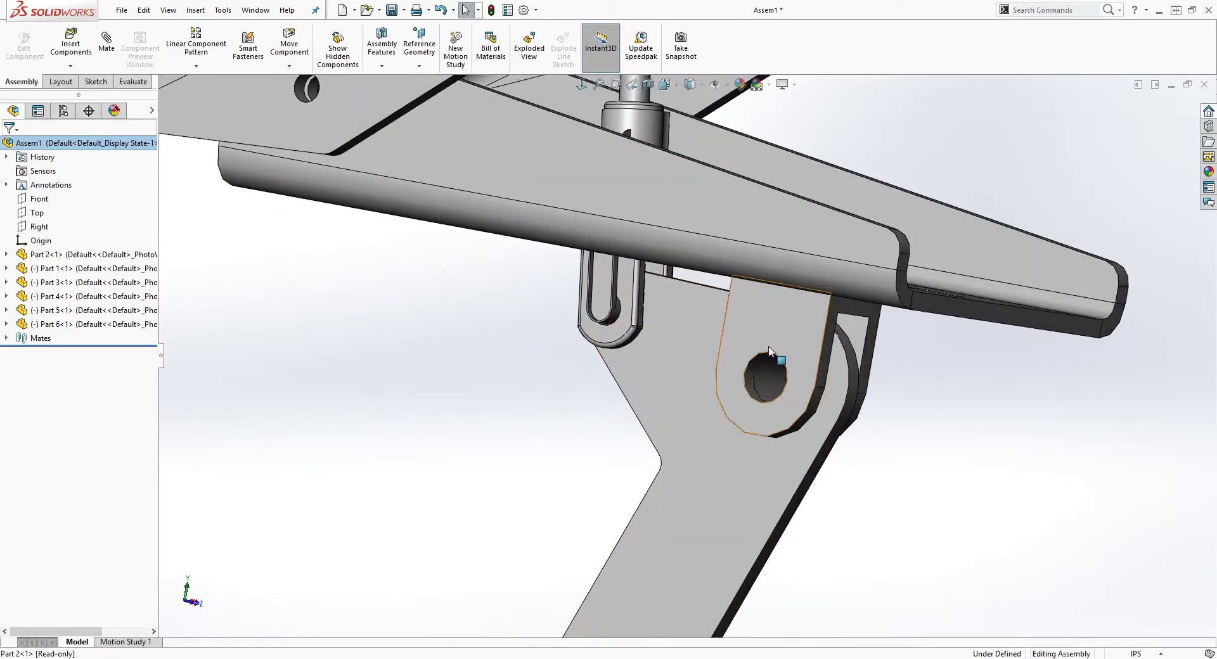
pyautogui.scroll(5, 726, 393)
pyautogui.moveTo(727, 393); pyautogui.dragTo(669, 225, button='middle')
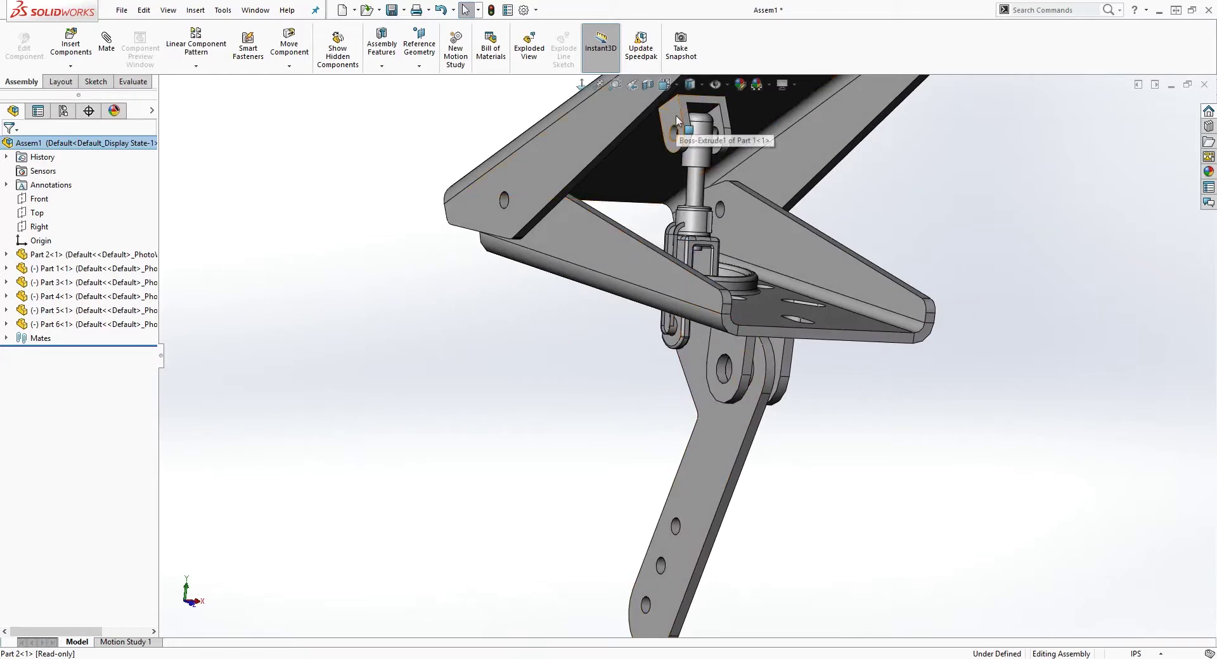
pyautogui.moveTo(682, 282); pyautogui.dragTo(442, 196, button='middle')
pyautogui.scroll(3, 442, 196)
pyautogui.moveTo(443, 345); pyautogui.dragTo(843, 317, button='middle')
pyautogui.click(311, 216)
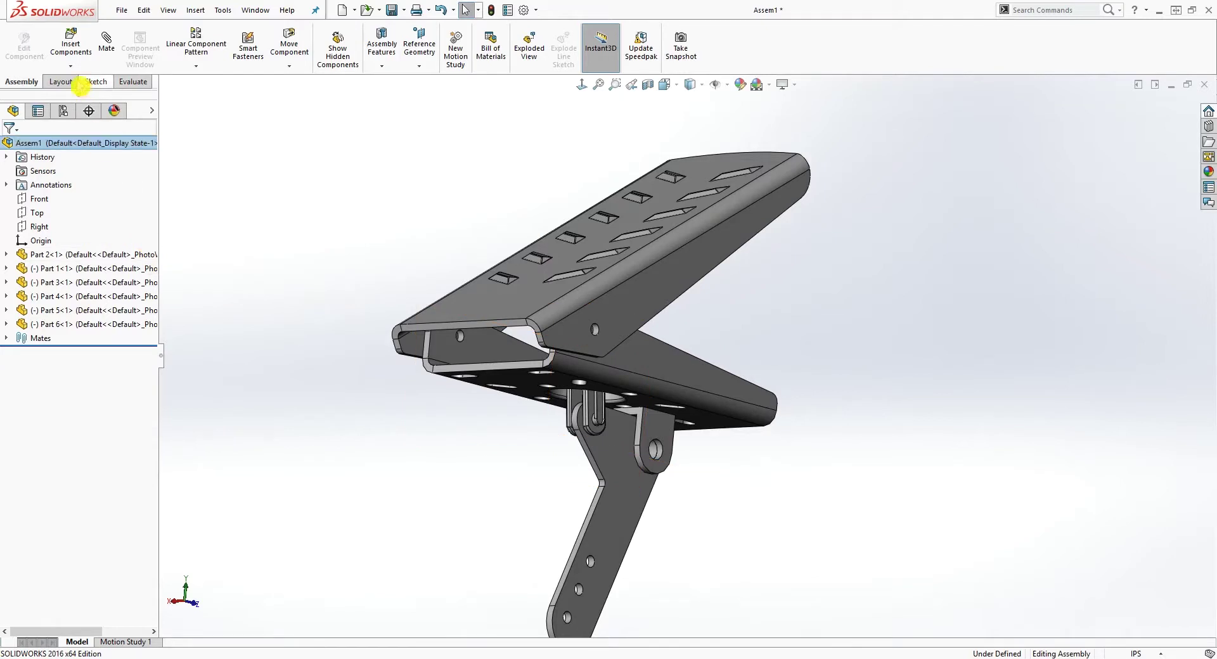
# Step: Insert a new part into the assembly and position it on the outer face of Part 1's side flange near the hinge hole
pyautogui.click(70, 67)
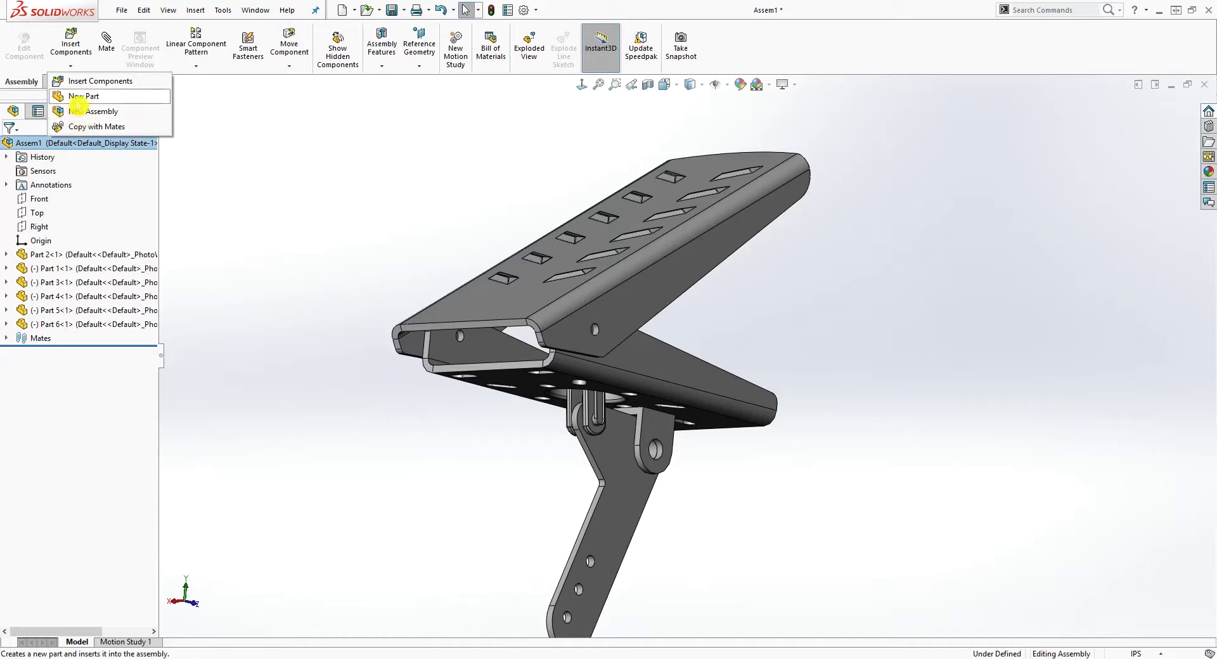
pyautogui.click(76, 96)
pyautogui.click(511, 298)
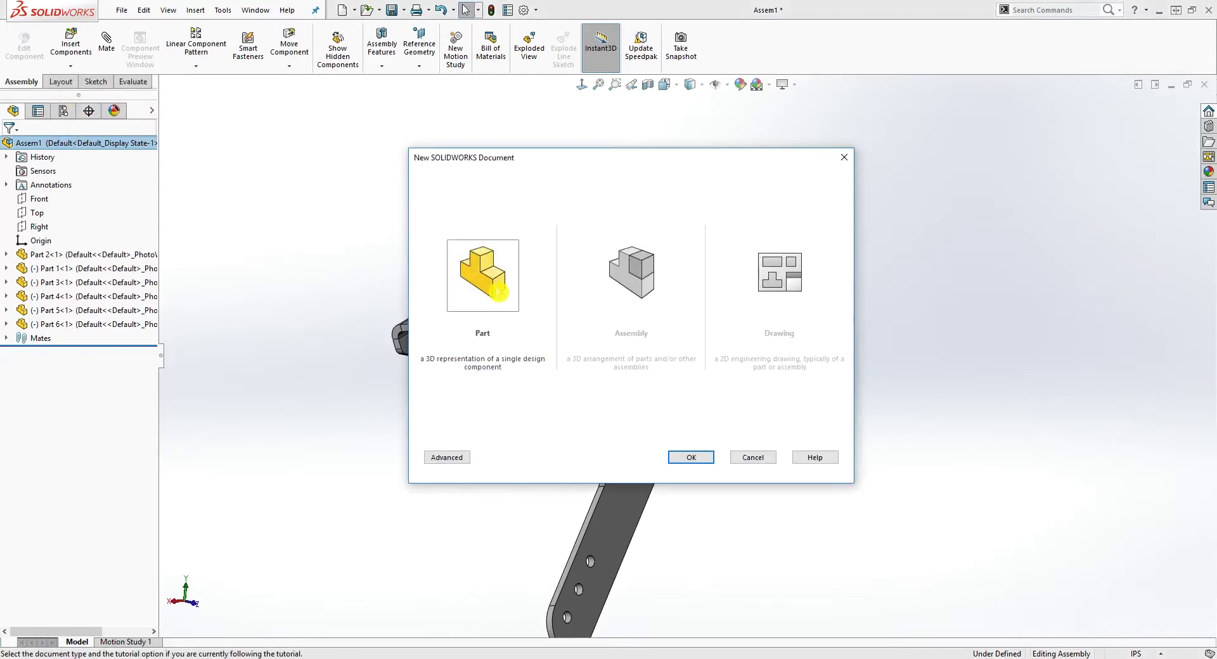
pyautogui.click(692, 462)
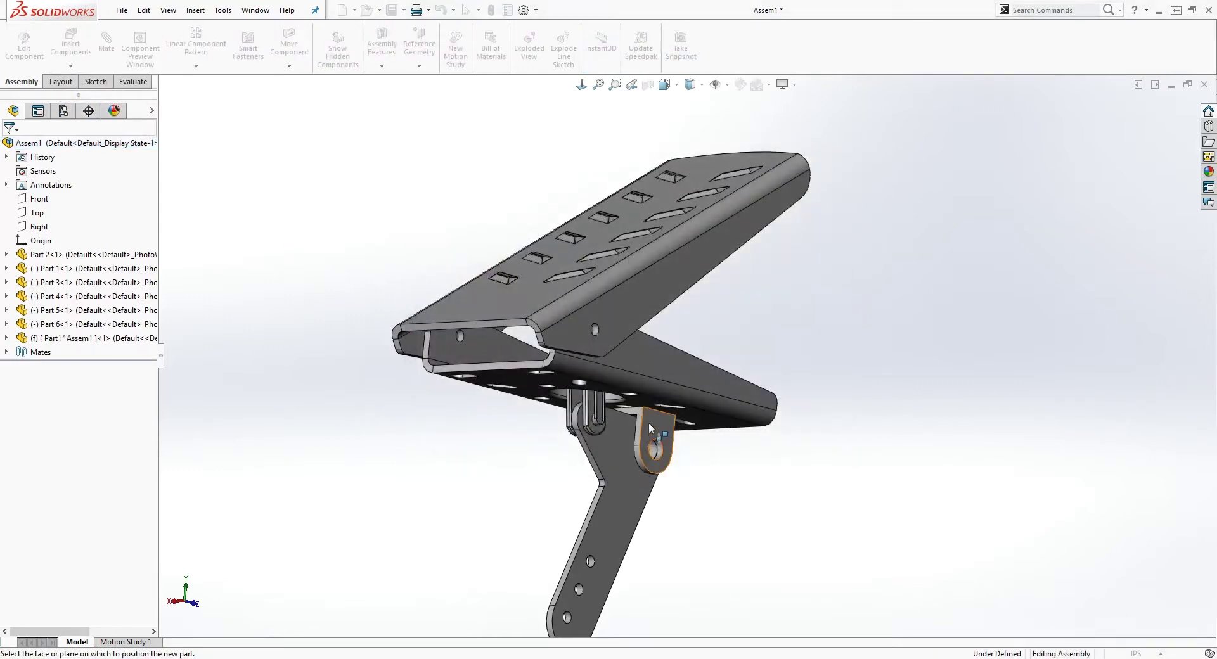
pyautogui.scroll(-5, 612, 336)
pyautogui.moveTo(611, 329); pyautogui.dragTo(507, 324, button='middle')
pyautogui.moveTo(466, 365); pyautogui.dragTo(486, 330, button='middle')
pyautogui.scroll(3, 522, 380)
pyautogui.scroll(-3, 533, 346)
pyautogui.scroll(-5, 412, 317)
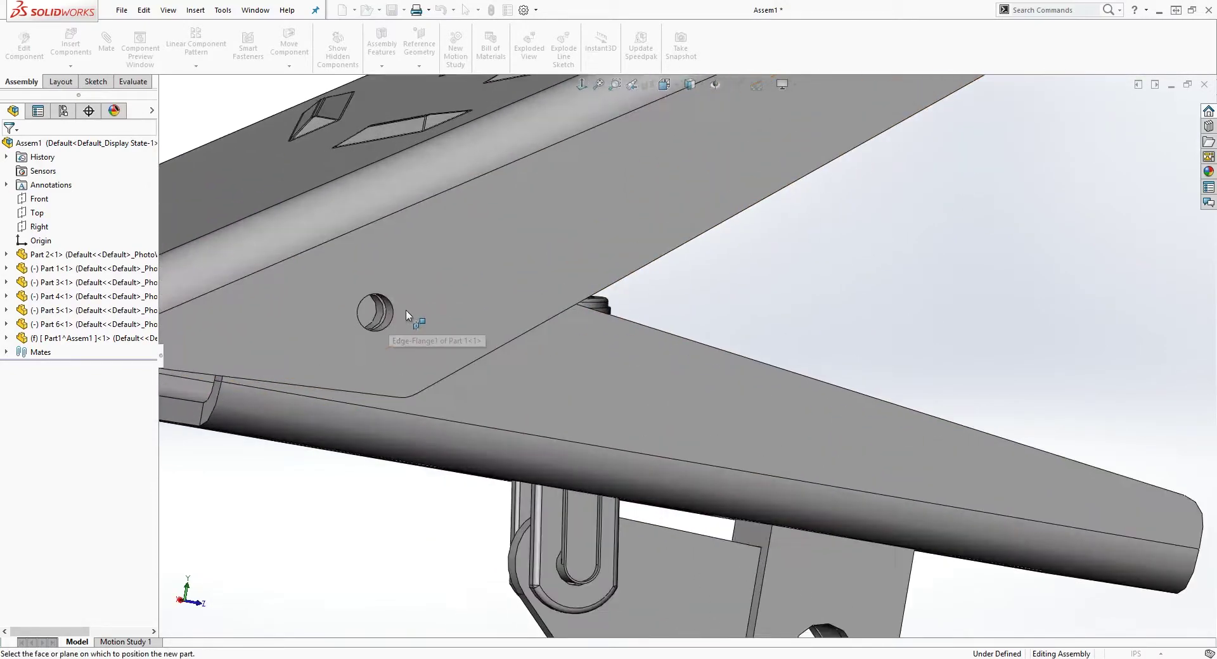
pyautogui.click(413, 294)
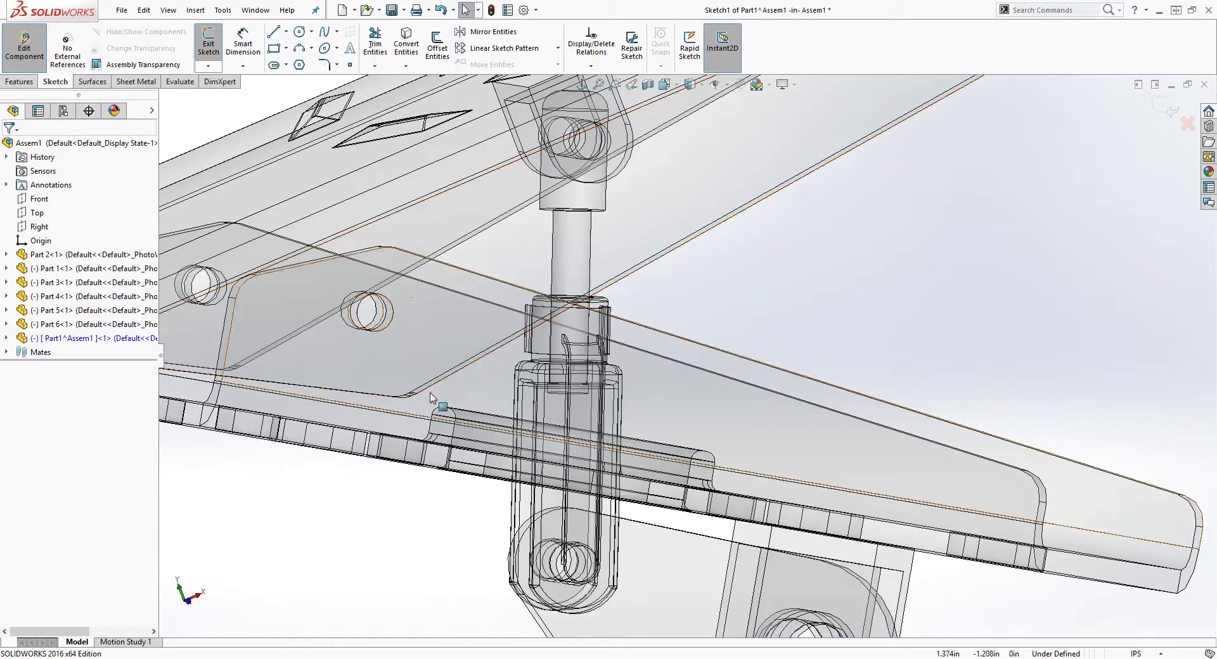
# Step: Offset the edge of Part 1's hinge hole inward by 0.005 in to form the pin's sketch circle
pyautogui.scroll(3, 441, 407)
pyautogui.scroll(-1, 419, 398)
pyautogui.moveTo(442, 407); pyautogui.dragTo(409, 381, button='middle')
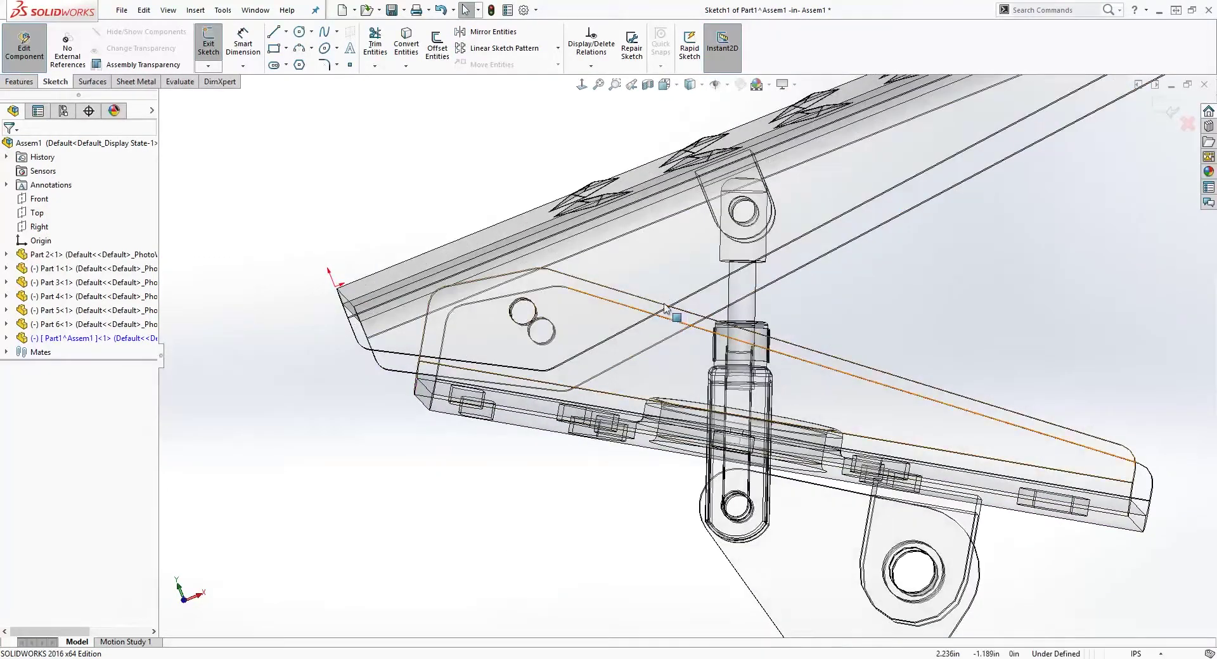
pyautogui.click(581, 85)
pyautogui.scroll(-8, 637, 330)
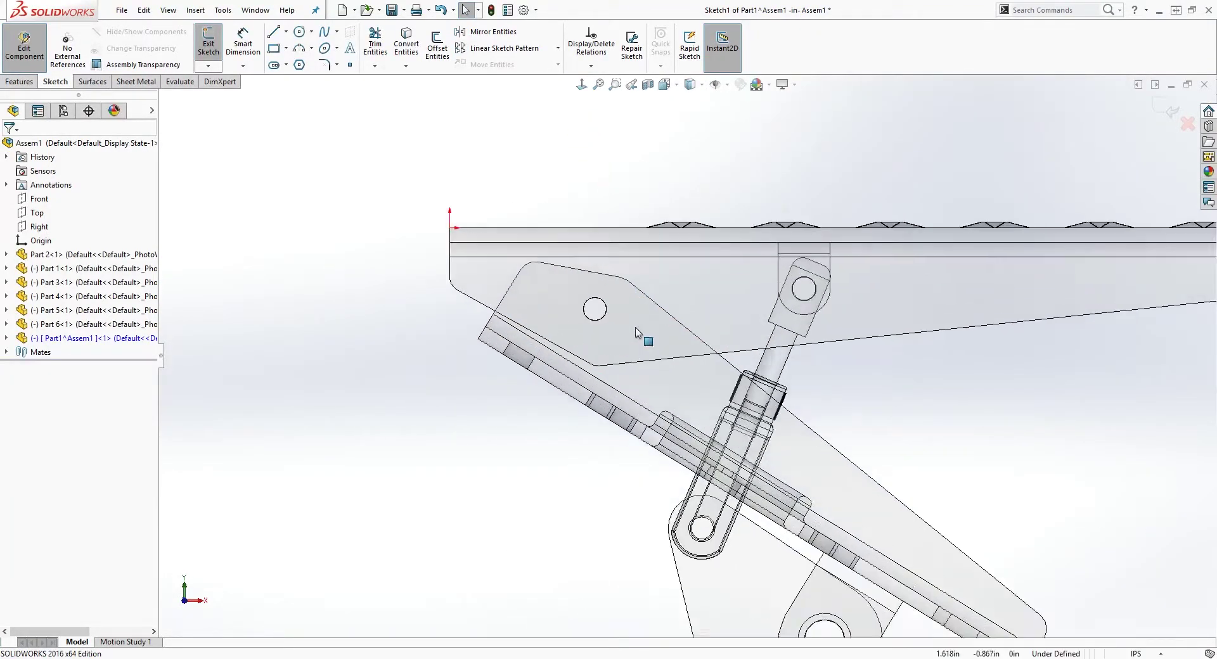
pyautogui.click(571, 279)
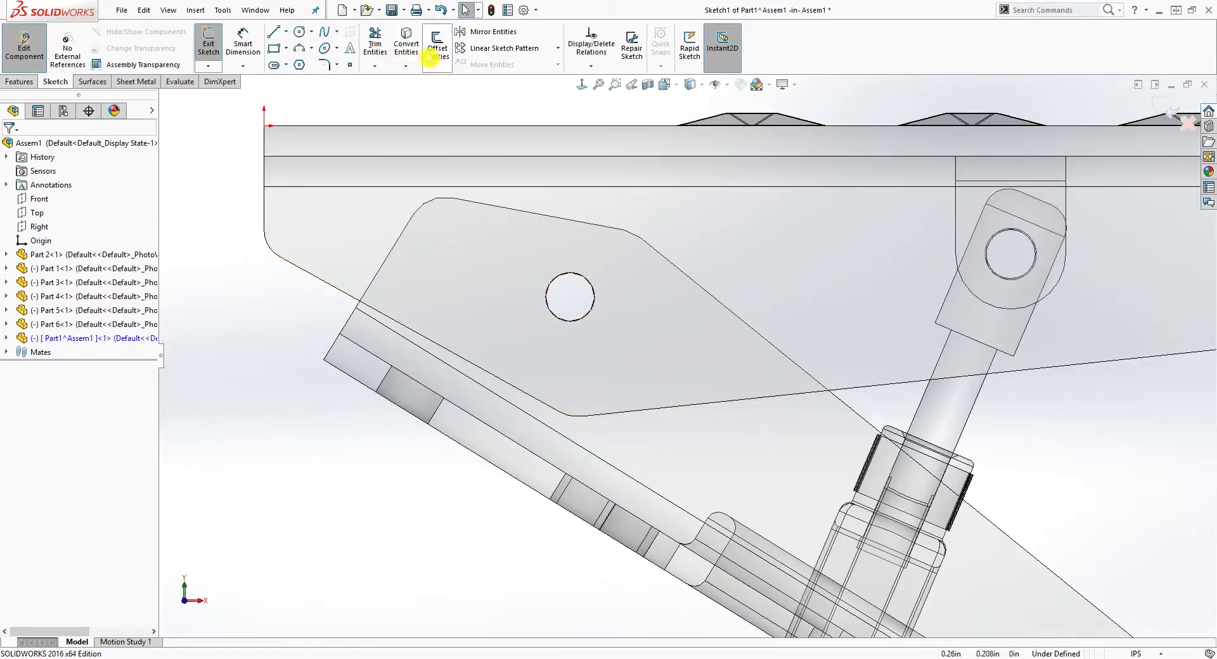
pyautogui.click(431, 58)
pyautogui.click(576, 277)
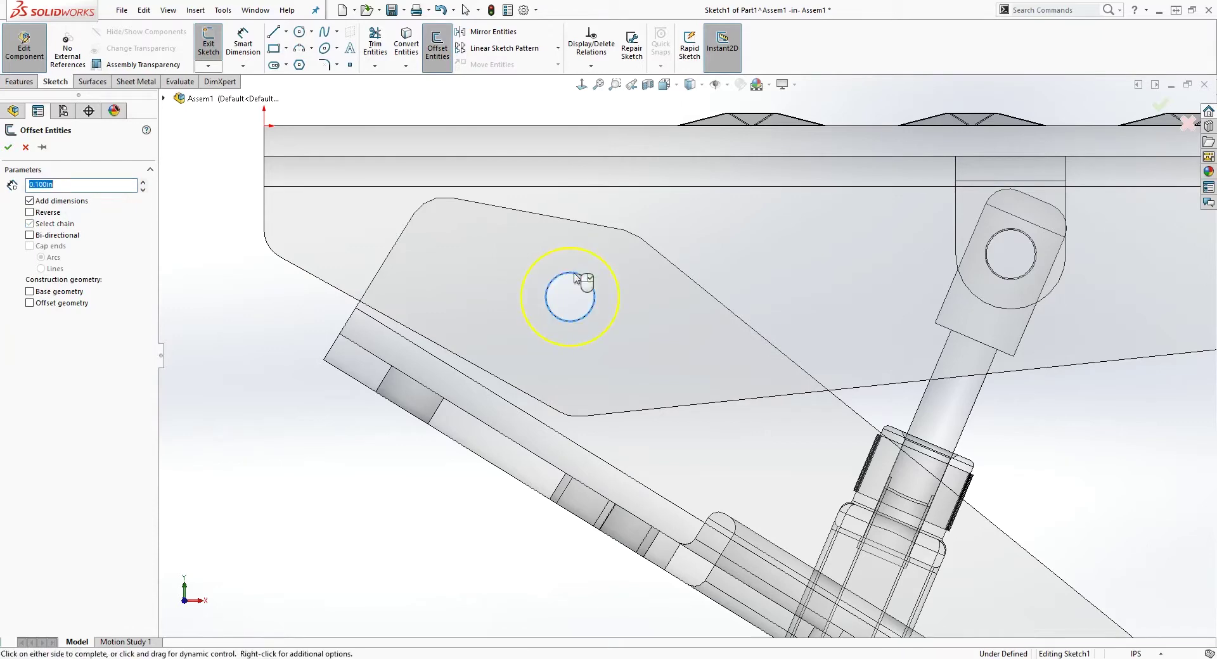
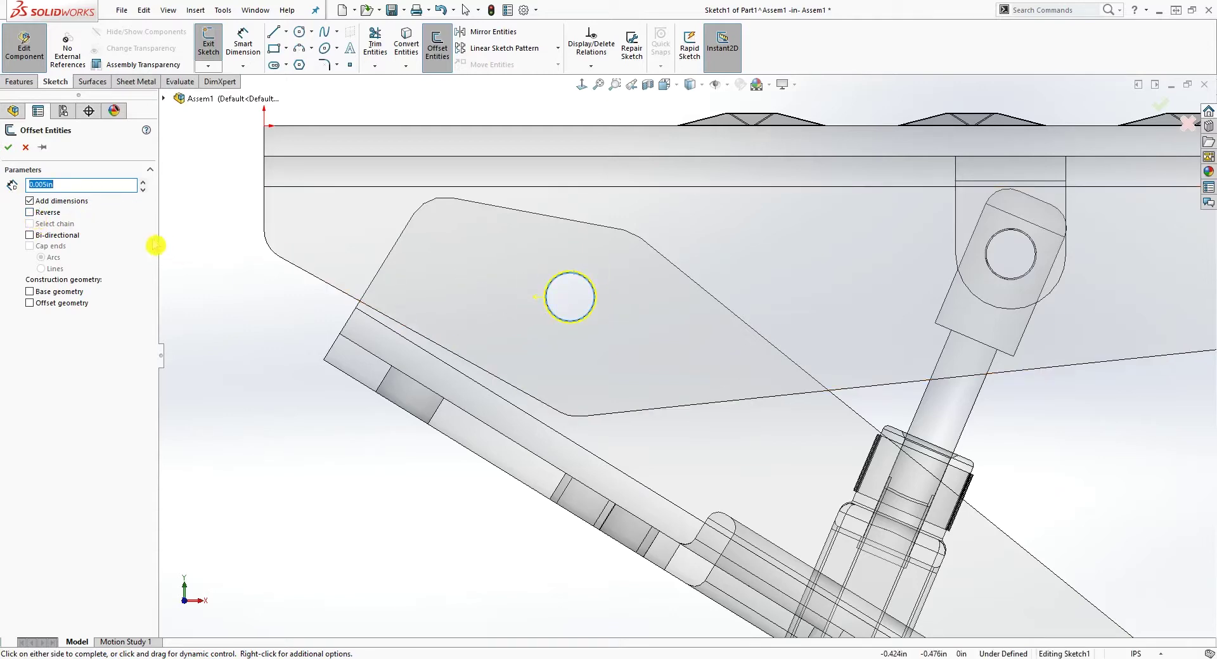
pyautogui.click(30, 212)
pyautogui.scroll(-8, 574, 298)
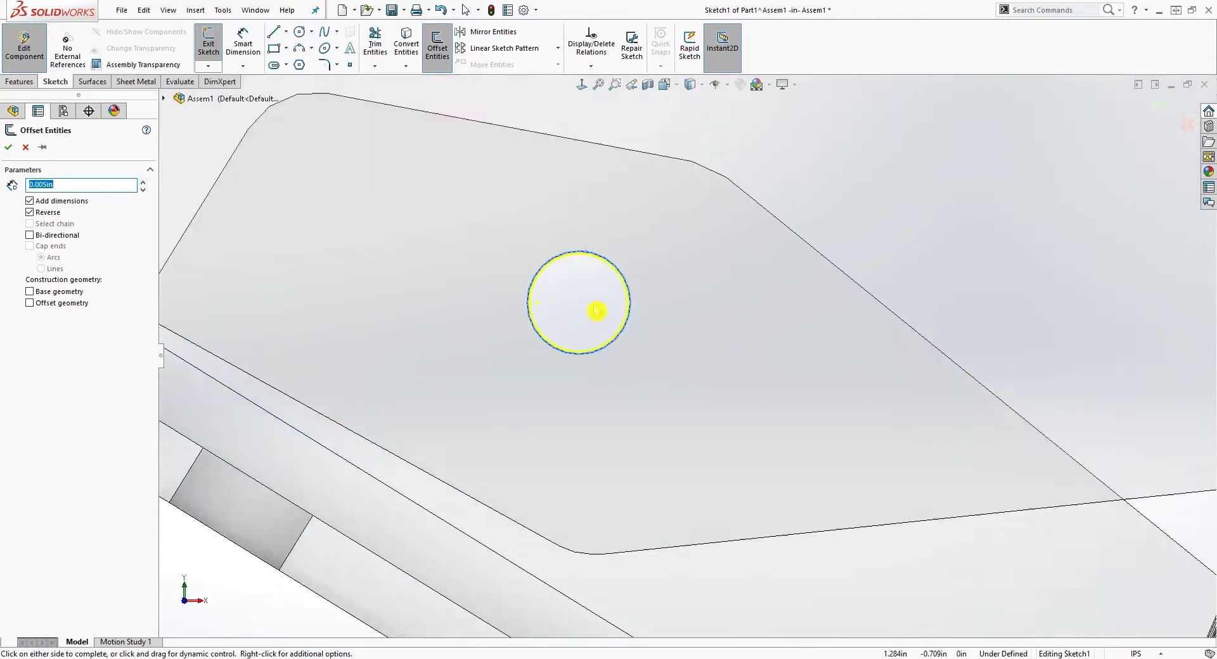
pyautogui.scroll(5, 569, 255)
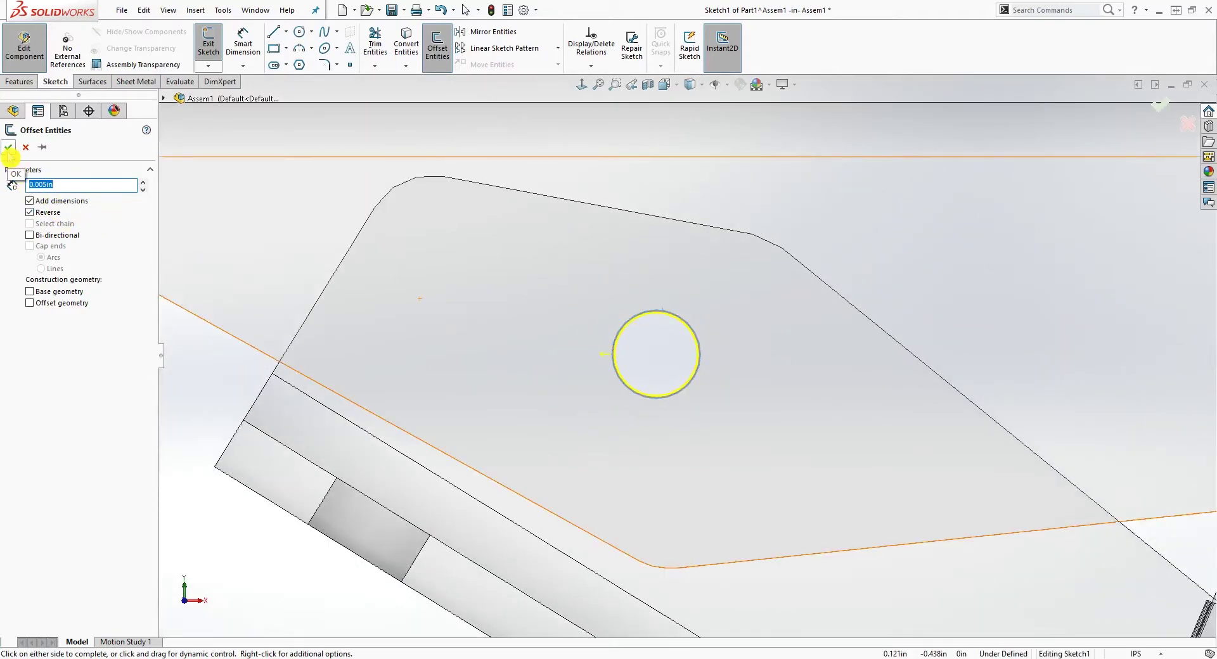
pyautogui.click(10, 155)
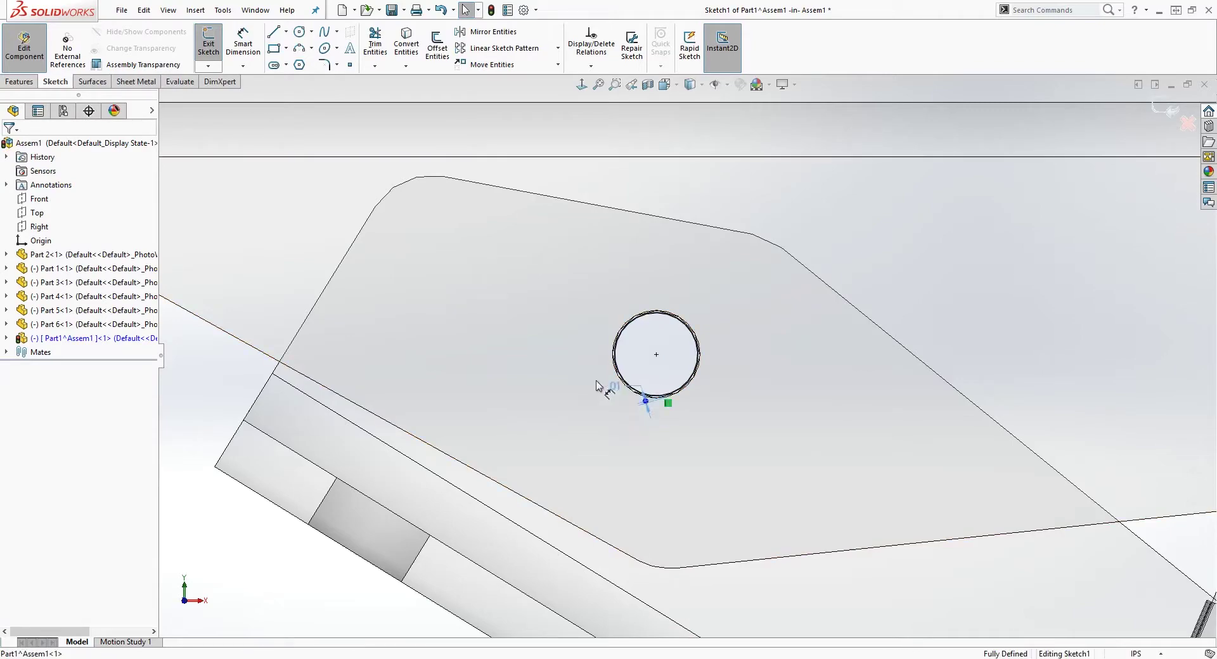
# Step: Set up a boss extrusion of the pin circle with its direction reversed through the flanges and the end condition Up To Surface
pyautogui.click(543, 390)
pyautogui.moveTo(543, 390); pyautogui.dragTo(717, 401, button='middle')
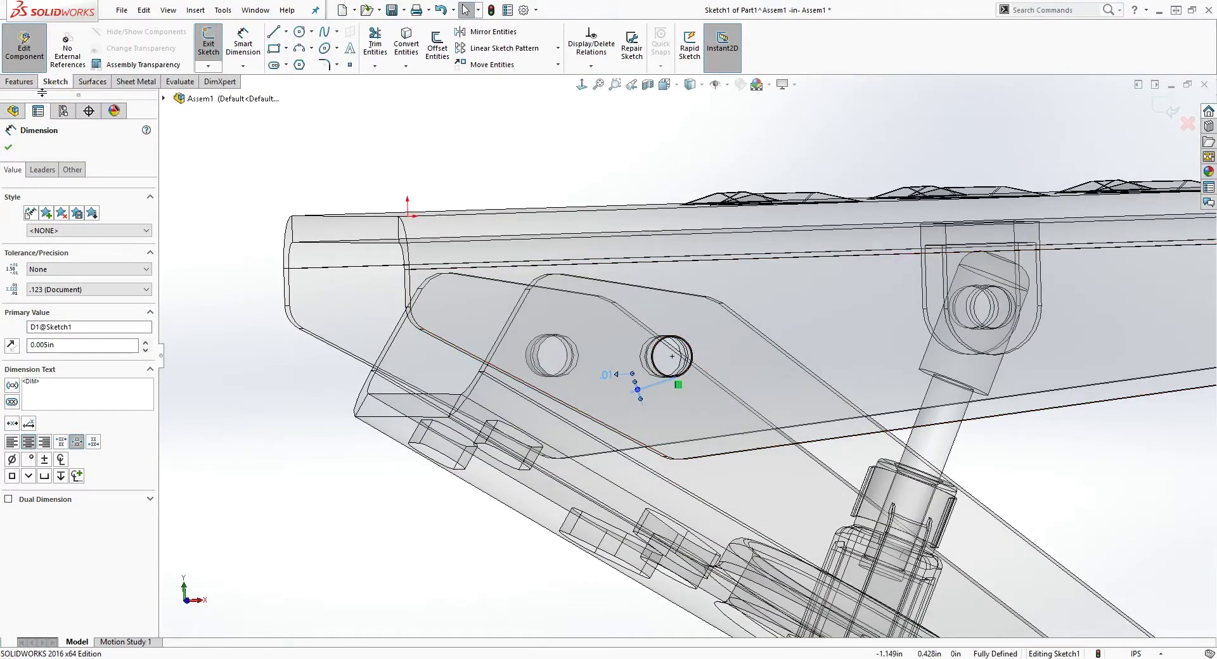
pyautogui.click(23, 83)
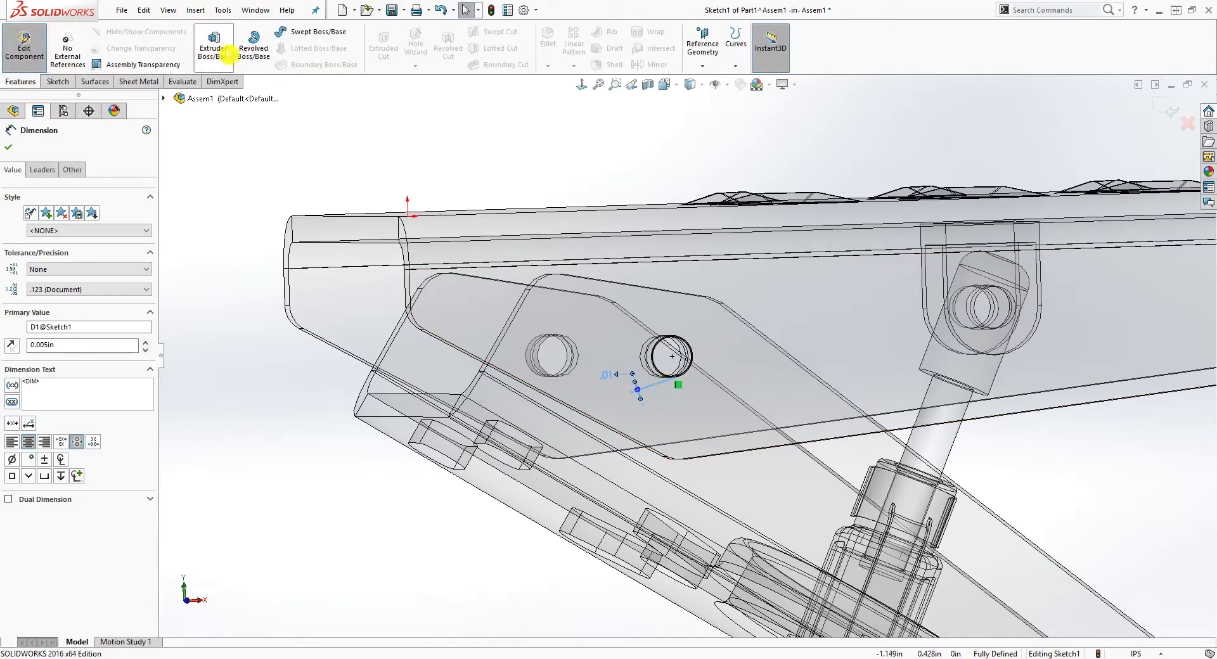
pyautogui.click(225, 56)
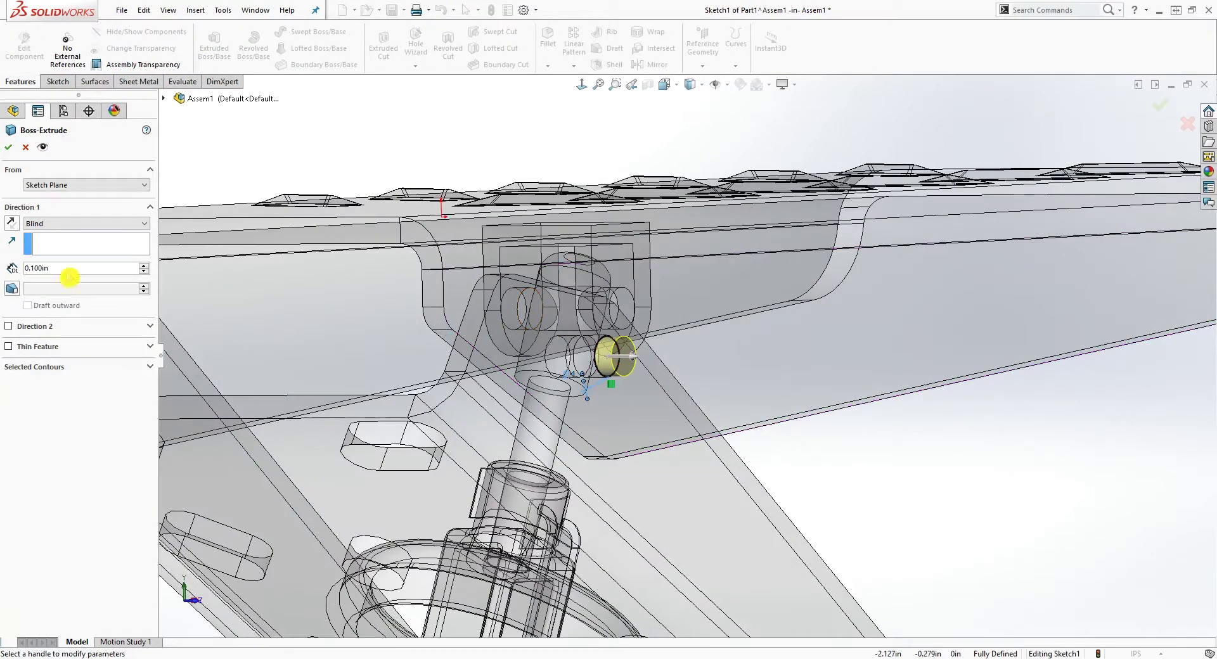
pyautogui.click(13, 224)
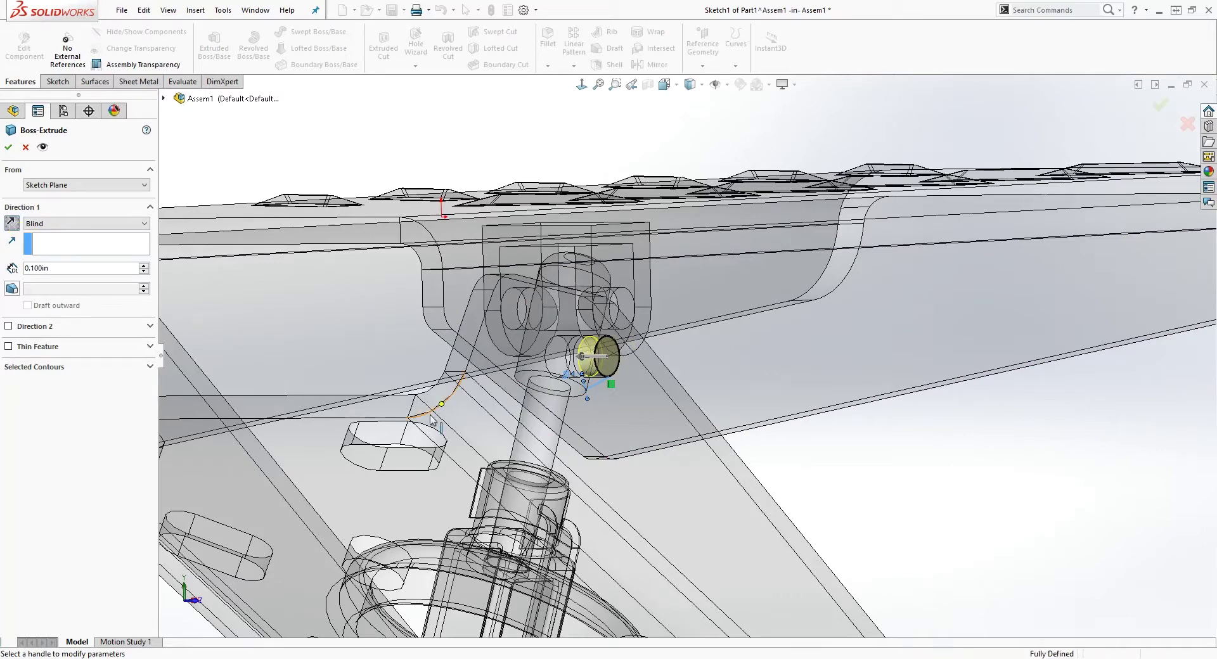
pyautogui.moveTo(432, 406); pyautogui.dragTo(476, 446, button='middle')
pyautogui.scroll(1, 475, 451)
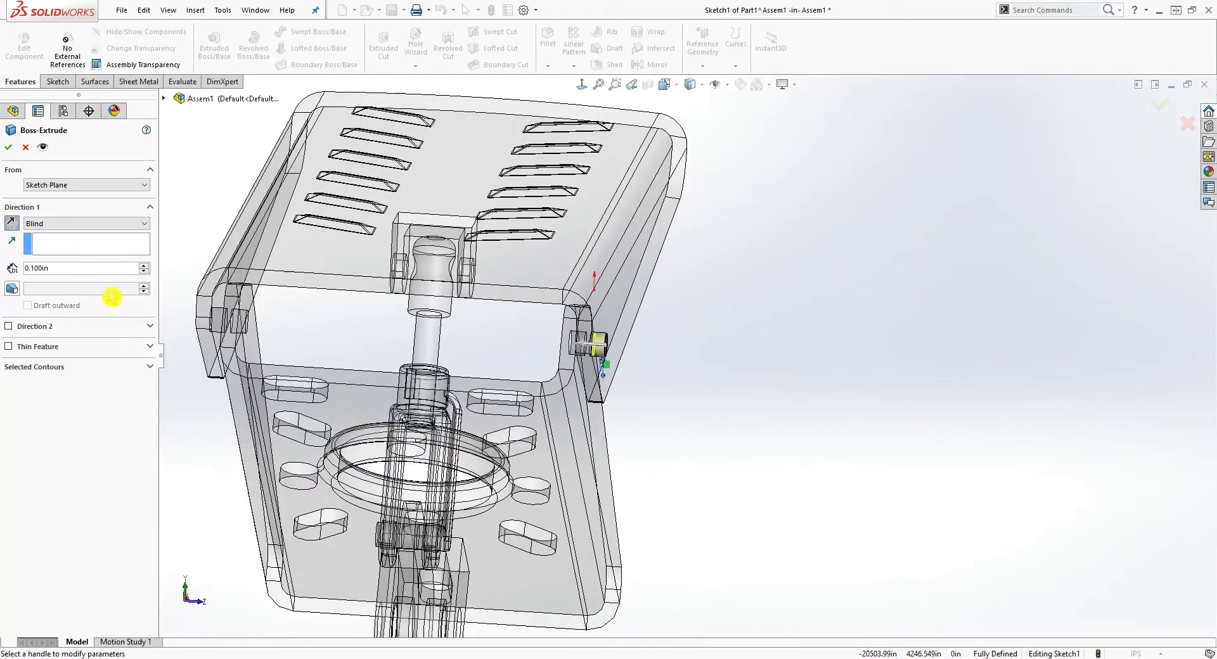
pyautogui.click(82, 224)
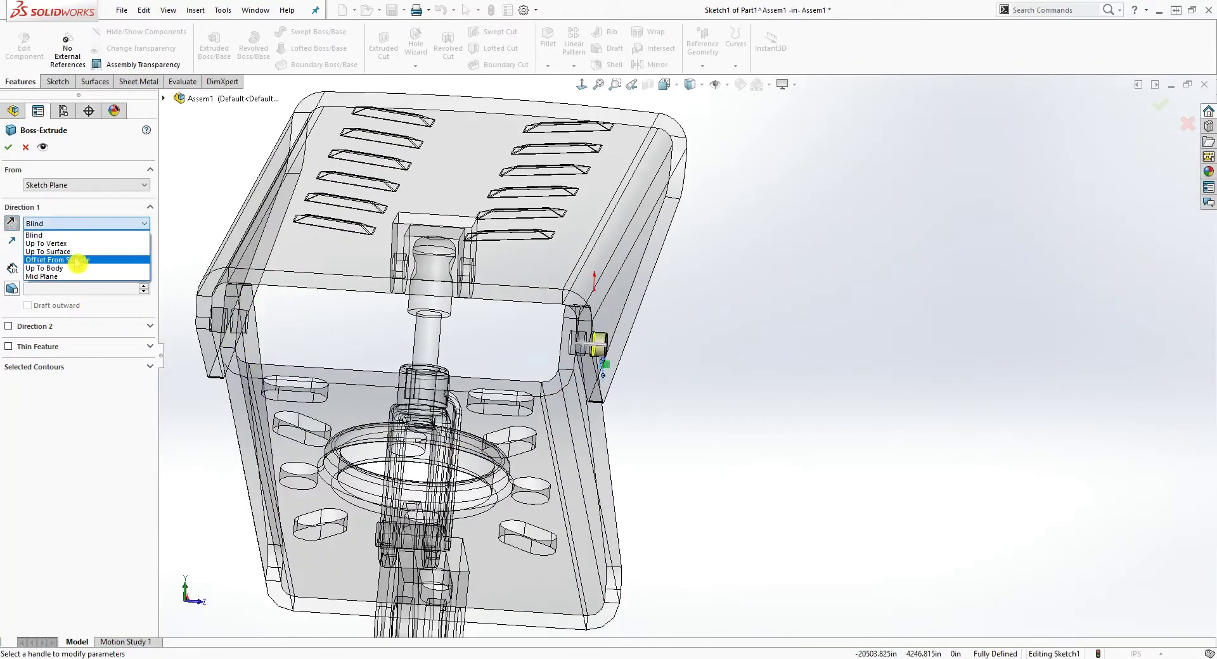
pyautogui.click(82, 251)
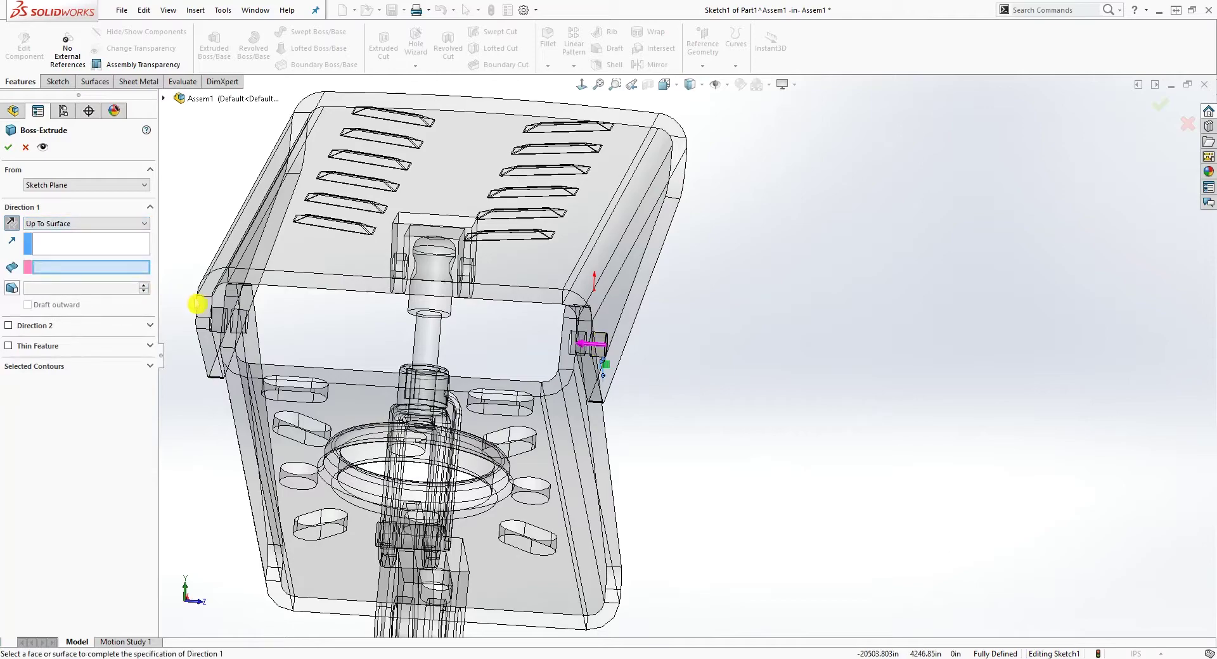
# Step: End the pin extrusion at the outer face of Part 1's opposite side flange, accept it, and return to editing the assembly
pyautogui.scroll(2, 232, 316)
pyautogui.moveTo(346, 326); pyautogui.dragTo(221, 321, button='middle')
pyautogui.click(258, 298)
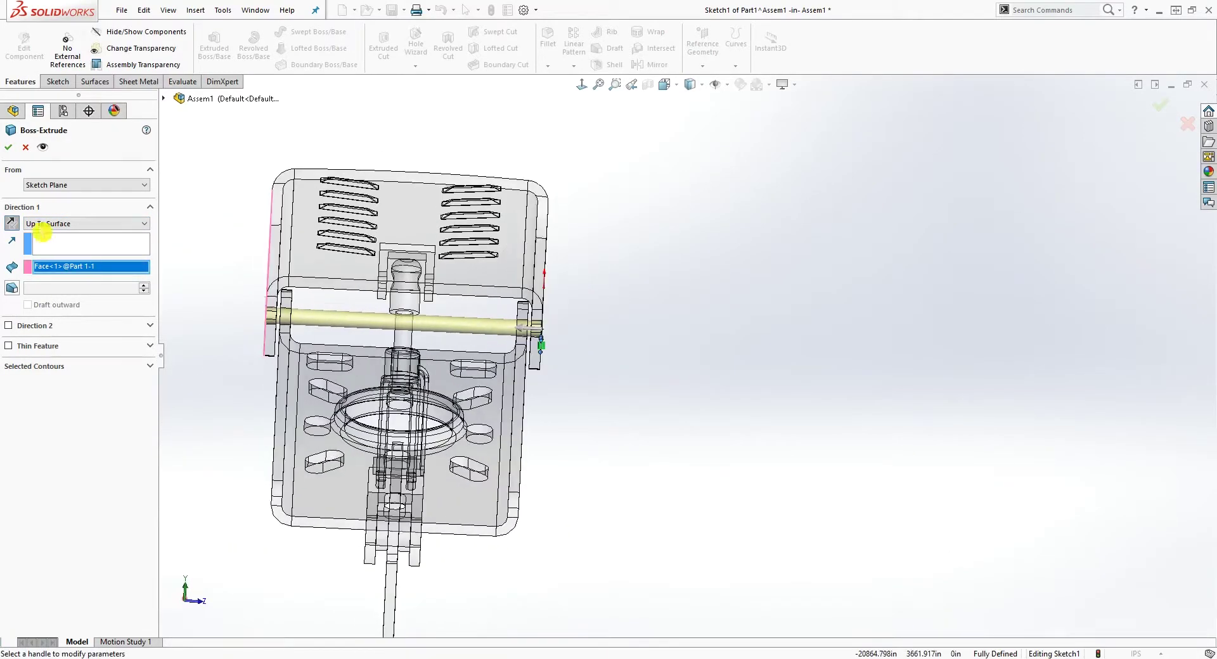
pyautogui.click(8, 148)
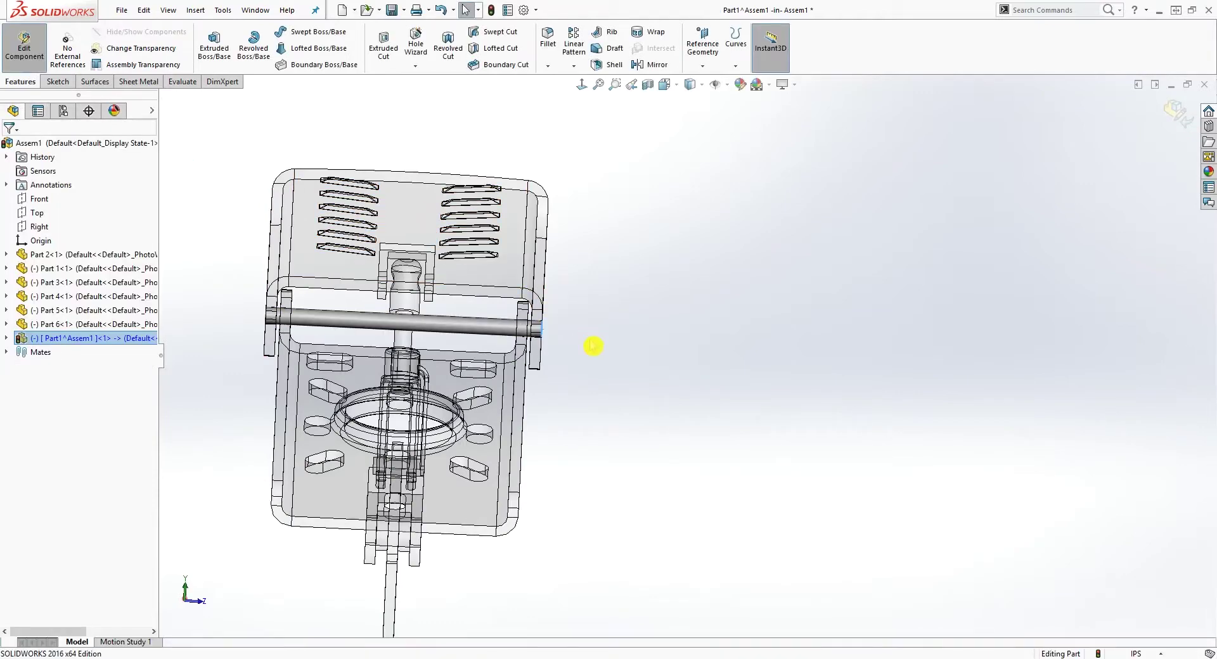
pyautogui.click(1177, 112)
pyautogui.moveTo(568, 398); pyautogui.dragTo(396, 344, button='middle')
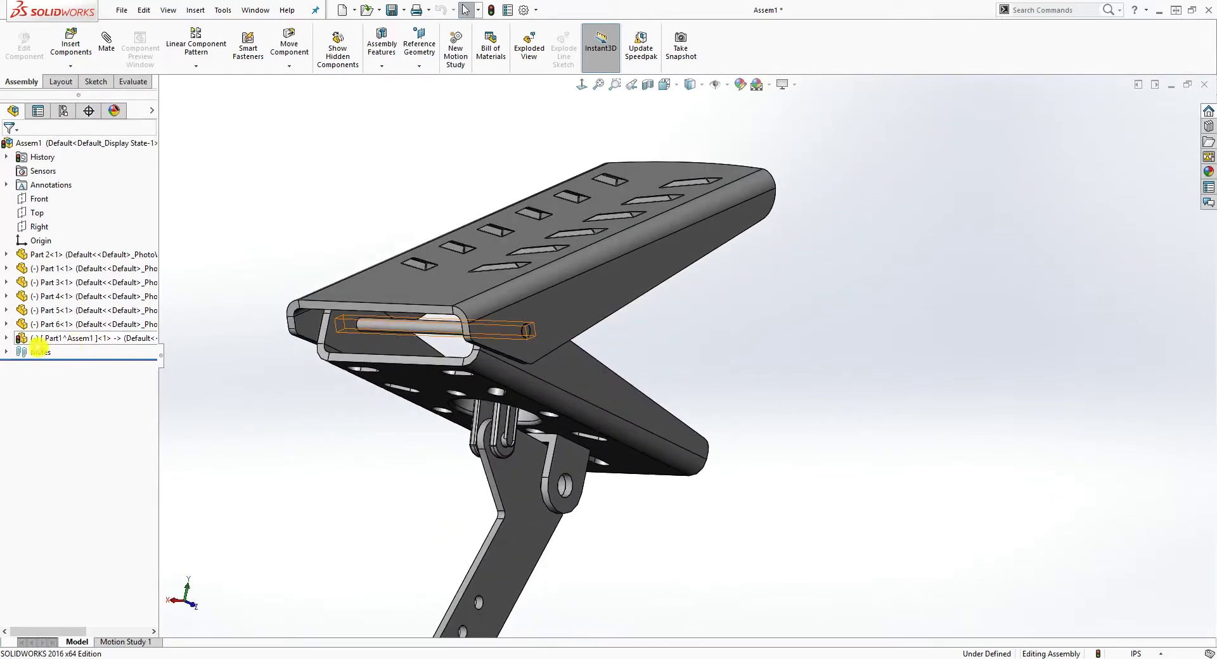
# Step: Rename the in-context hinge pin part in the assembly as Pin
pyautogui.rightClick(35, 340)
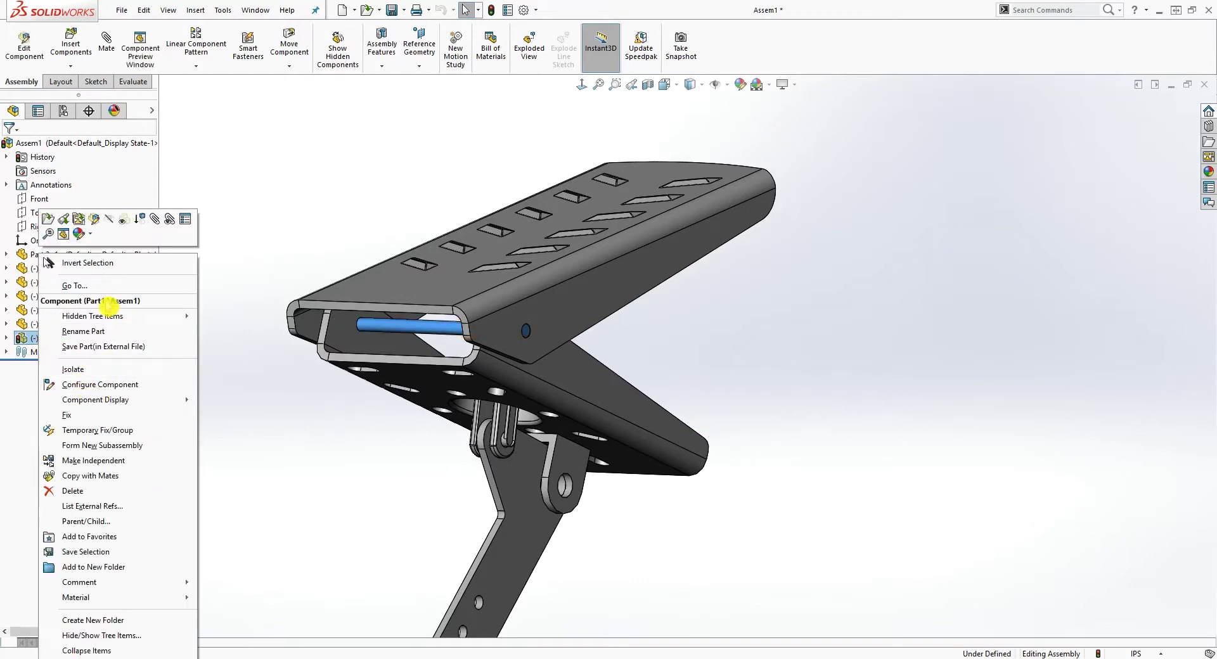
pyautogui.click(96, 330)
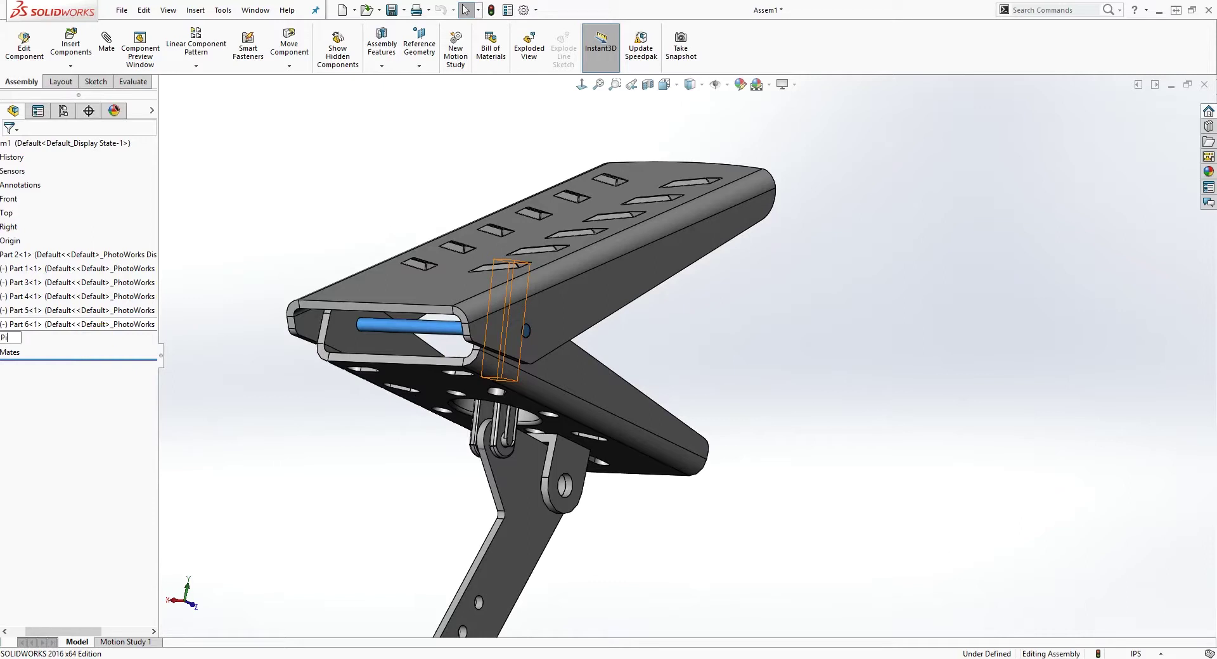
pyautogui.click(220, 396)
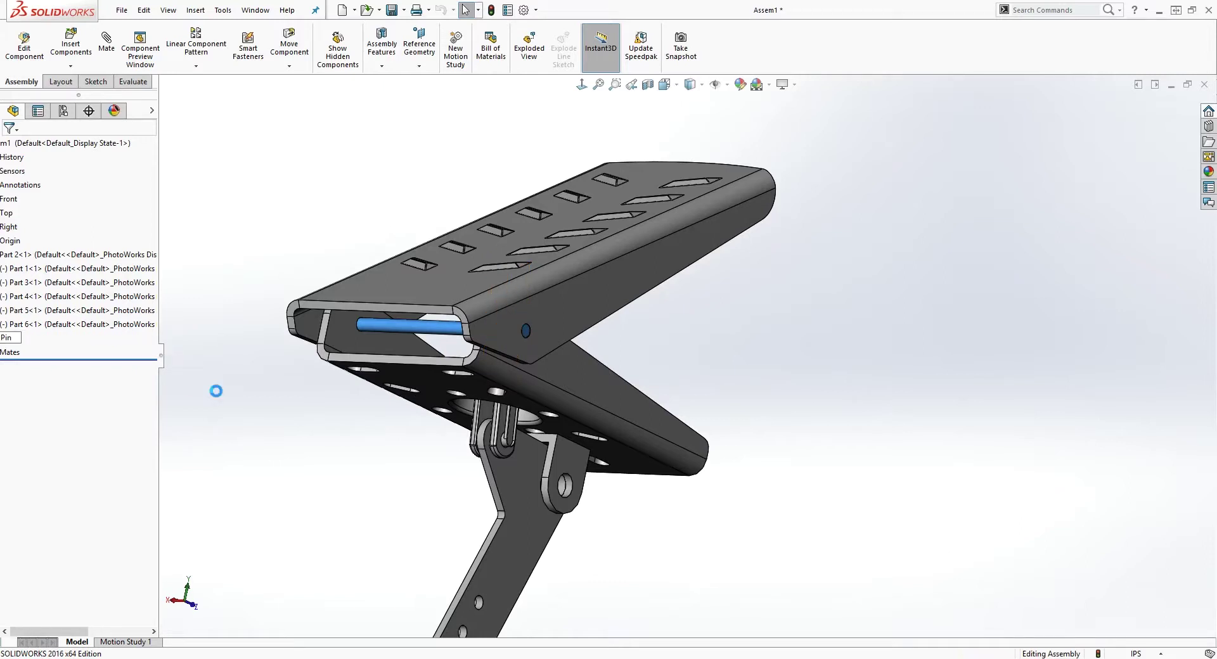
pyautogui.scroll(3, 224, 401)
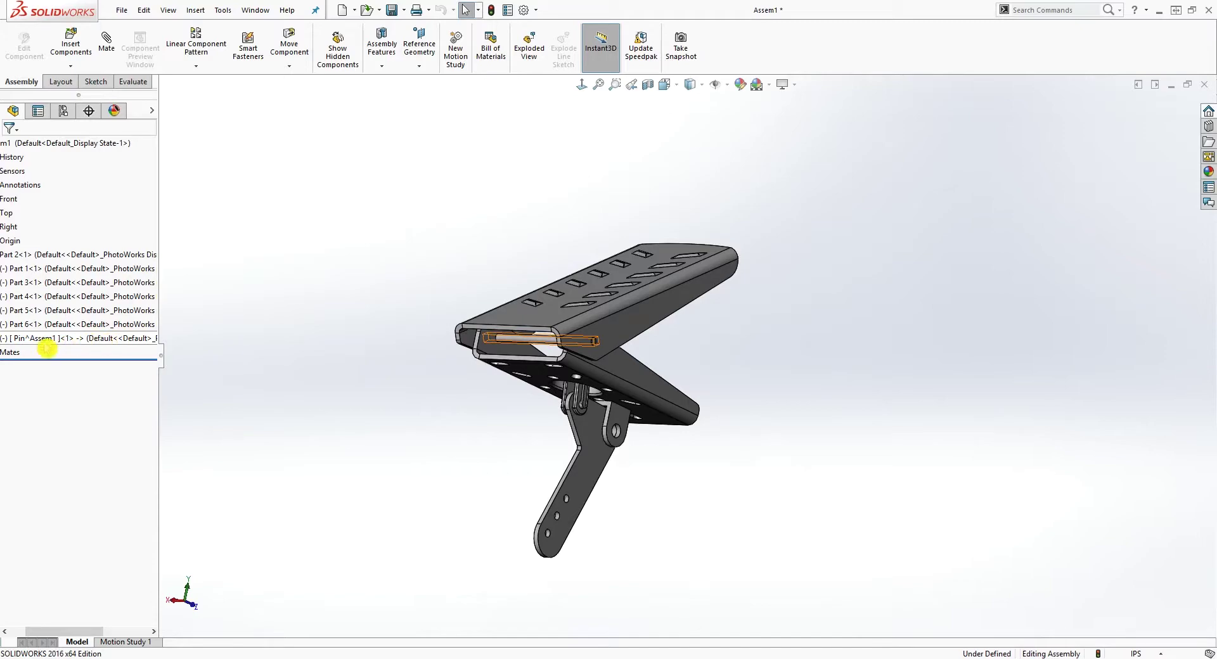
# Step: Save the assembly to the Desktop as Pedal, with the virtual Pin part saved externally in the same folder
pyautogui.click(391, 9)
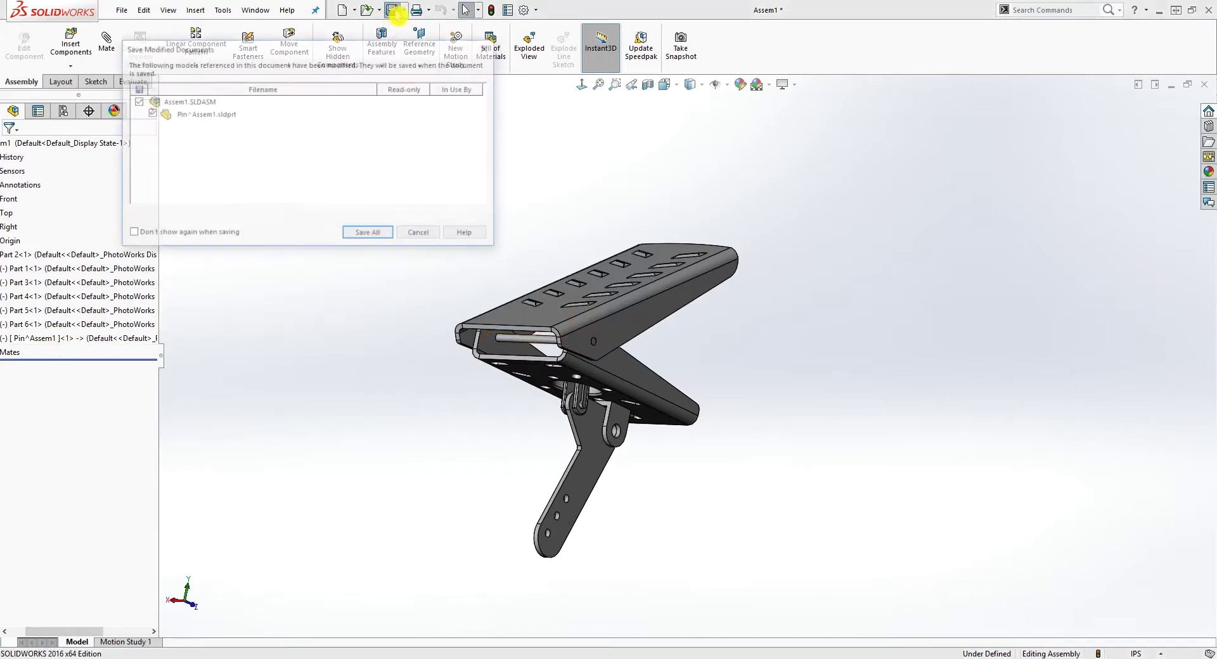
pyautogui.click(375, 236)
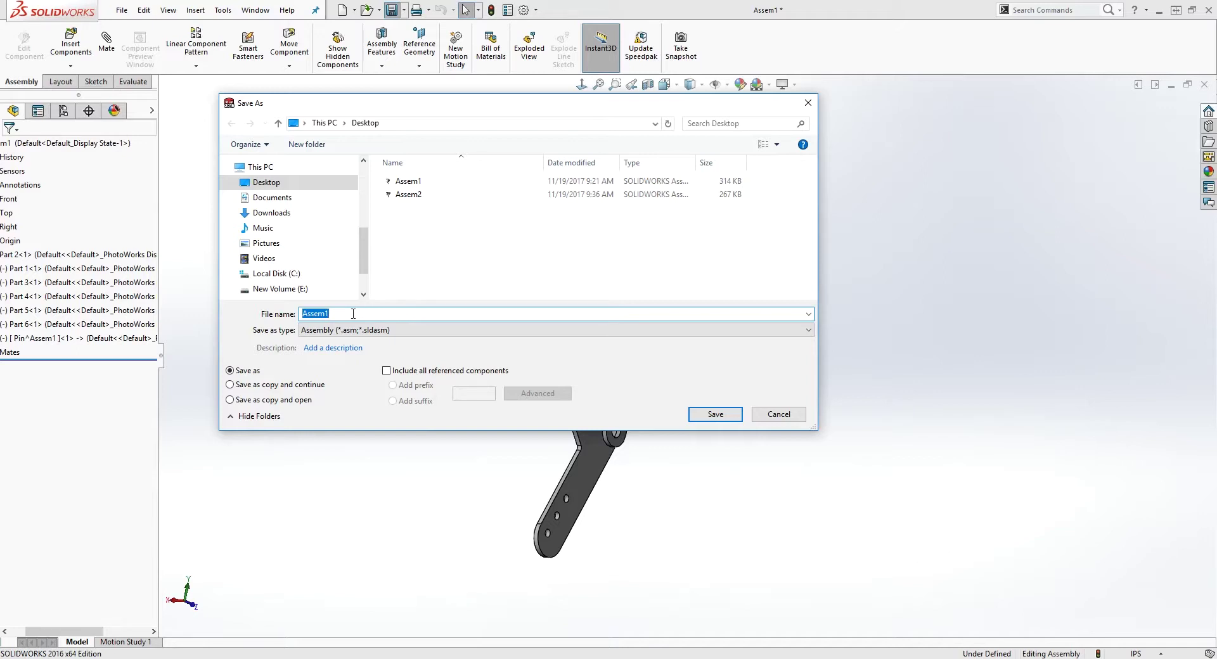
pyautogui.write('Pedal')
pyautogui.click(715, 415)
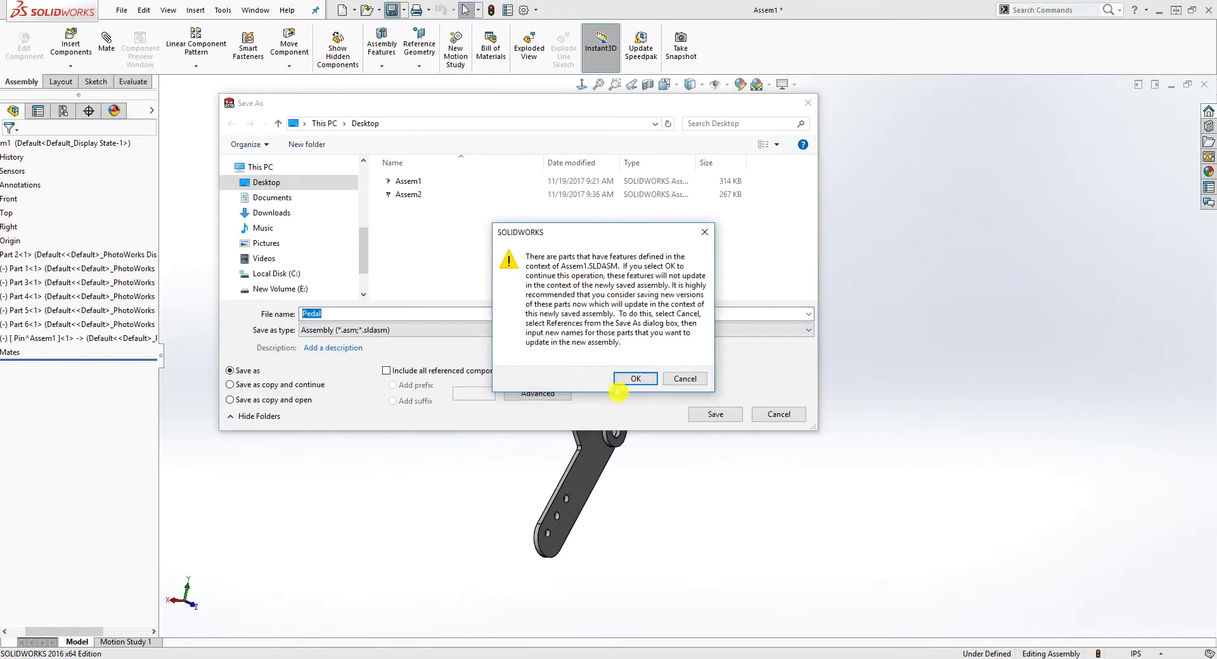
pyautogui.click(635, 380)
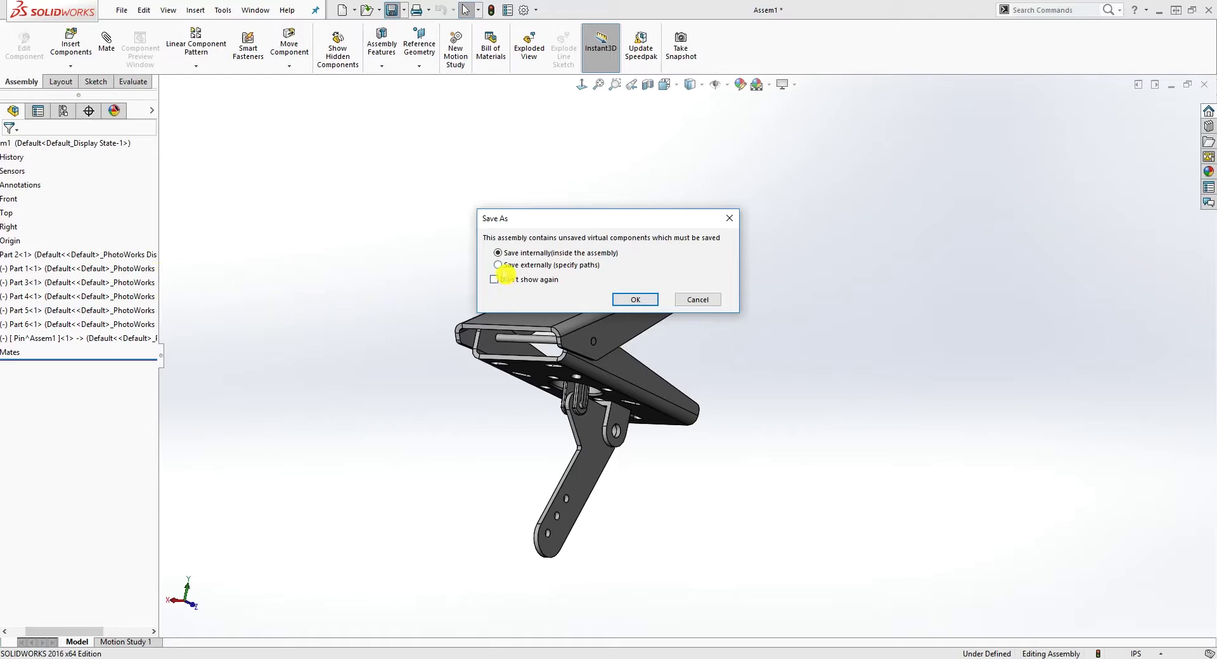
pyautogui.click(502, 265)
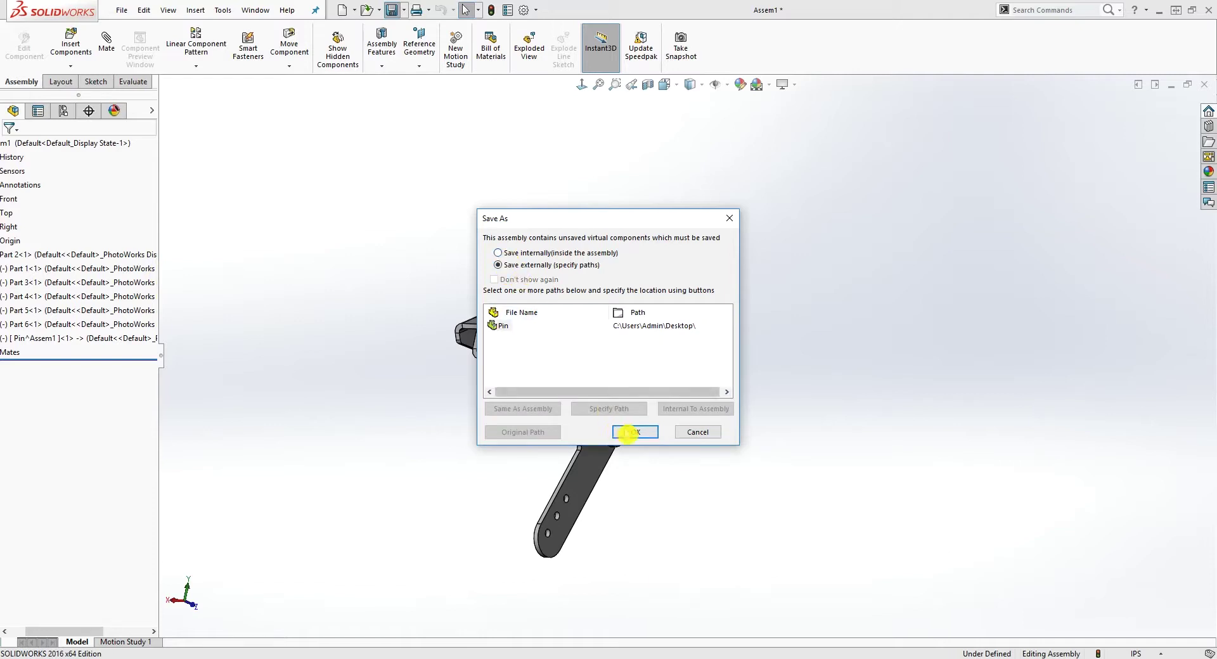
pyautogui.click(632, 432)
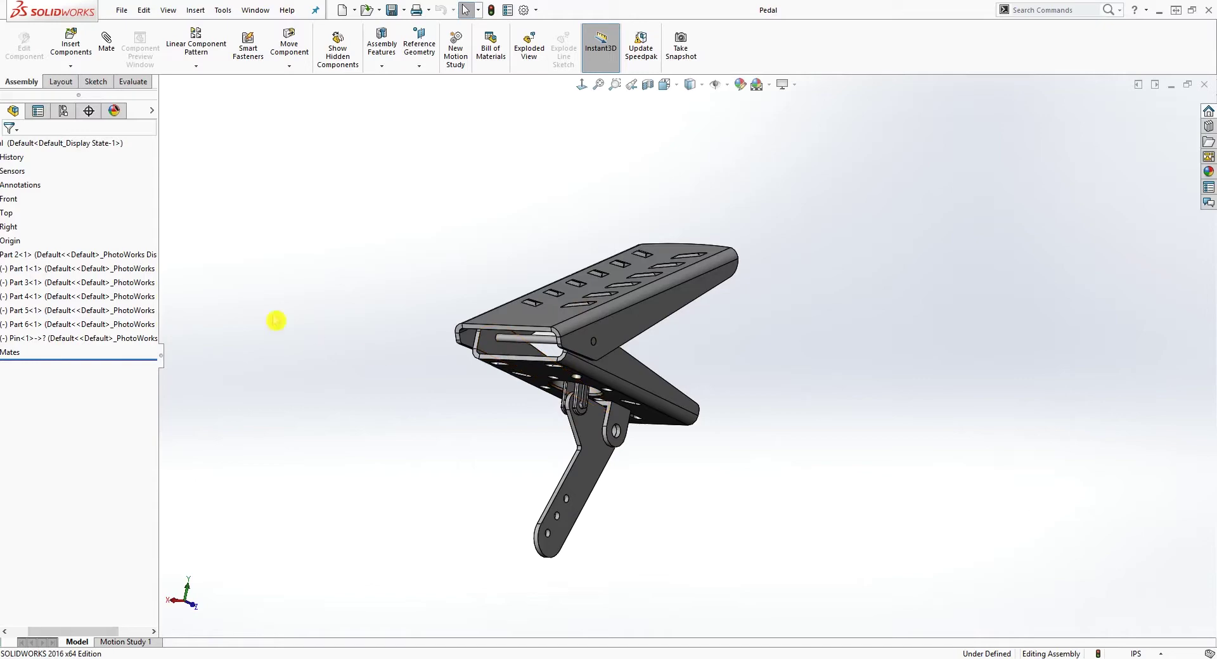
# Step: Swing Part 1 down around its hinge pin toward Part 2 to check the linkage motion
pyautogui.moveTo(586, 340); pyautogui.dragTo(627, 383, button='middle')
pyautogui.scroll(-2, 683, 450)
pyautogui.moveTo(682, 450); pyautogui.dragTo(450, 415, button='middle')
pyautogui.scroll(-3, 607, 462)
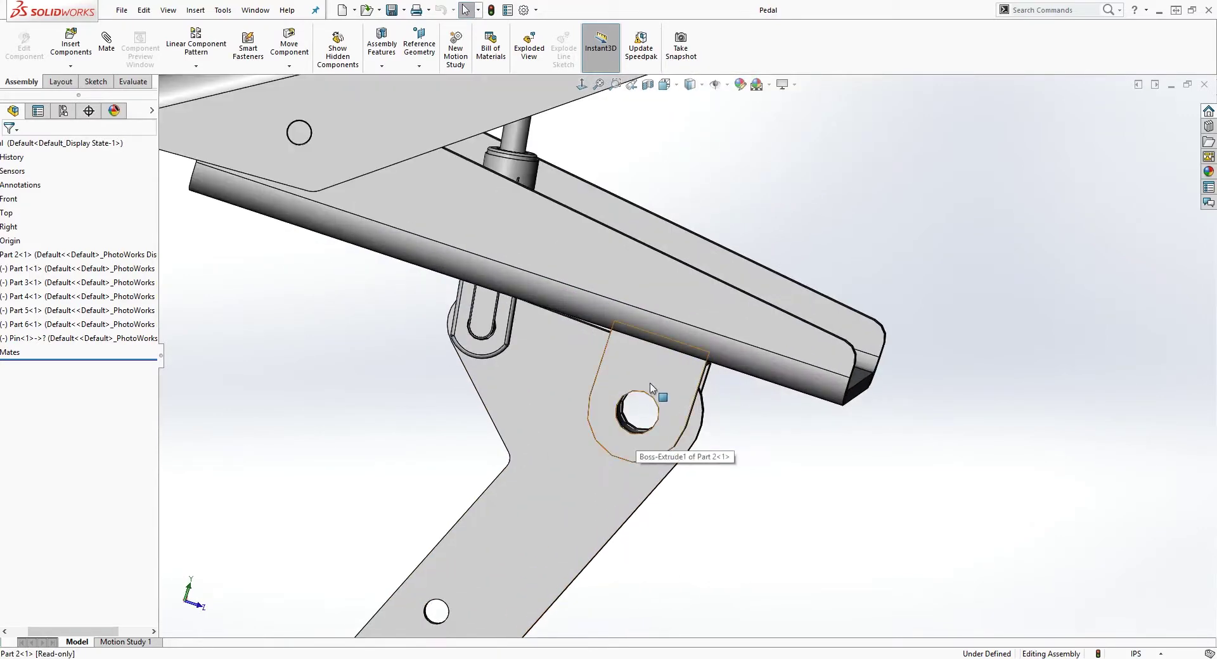
pyautogui.scroll(3, 654, 449)
pyautogui.moveTo(655, 450); pyautogui.dragTo(858, 168, button='middle')
pyautogui.scroll(-1, 649, 399)
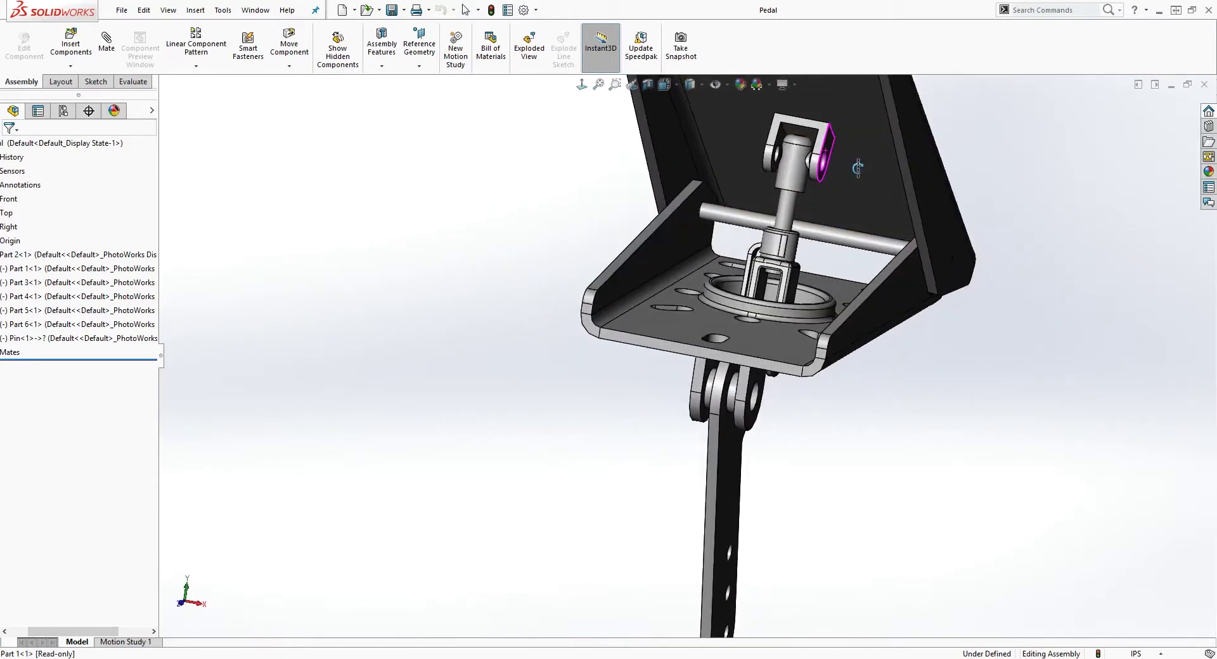
pyautogui.moveTo(911, 296); pyautogui.dragTo(698, 345, button='middle')
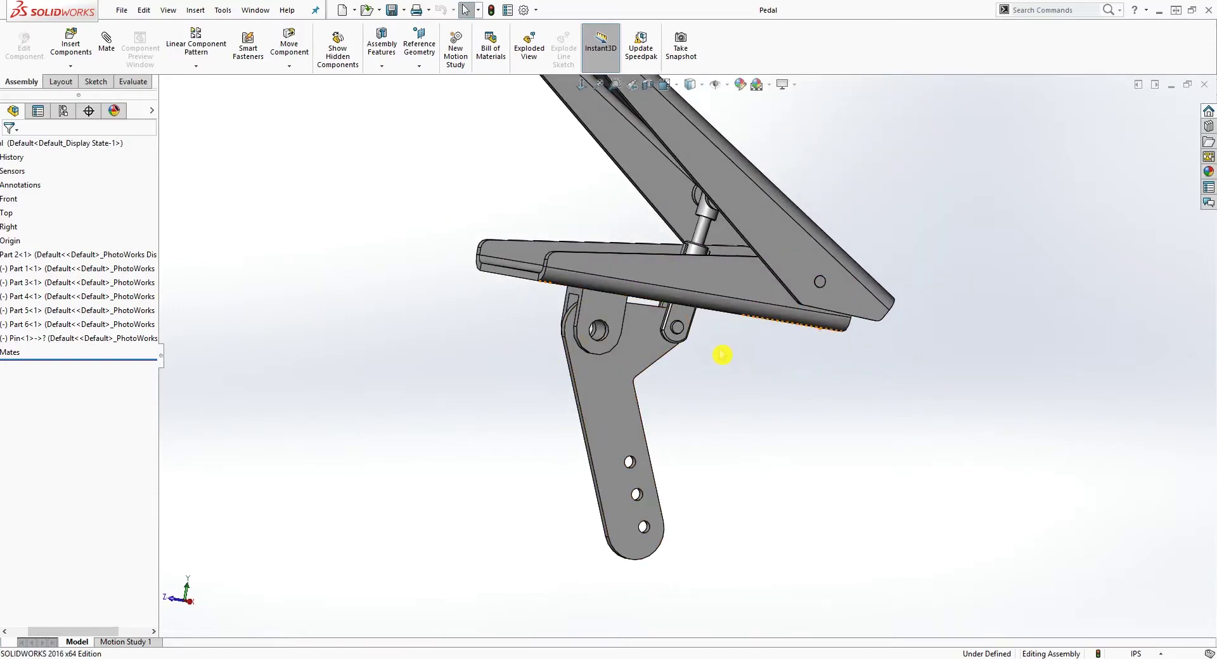
pyautogui.moveTo(557, 326); pyautogui.dragTo(660, 226, button='middle')
pyautogui.moveTo(672, 213); pyautogui.dragTo(665, 284)
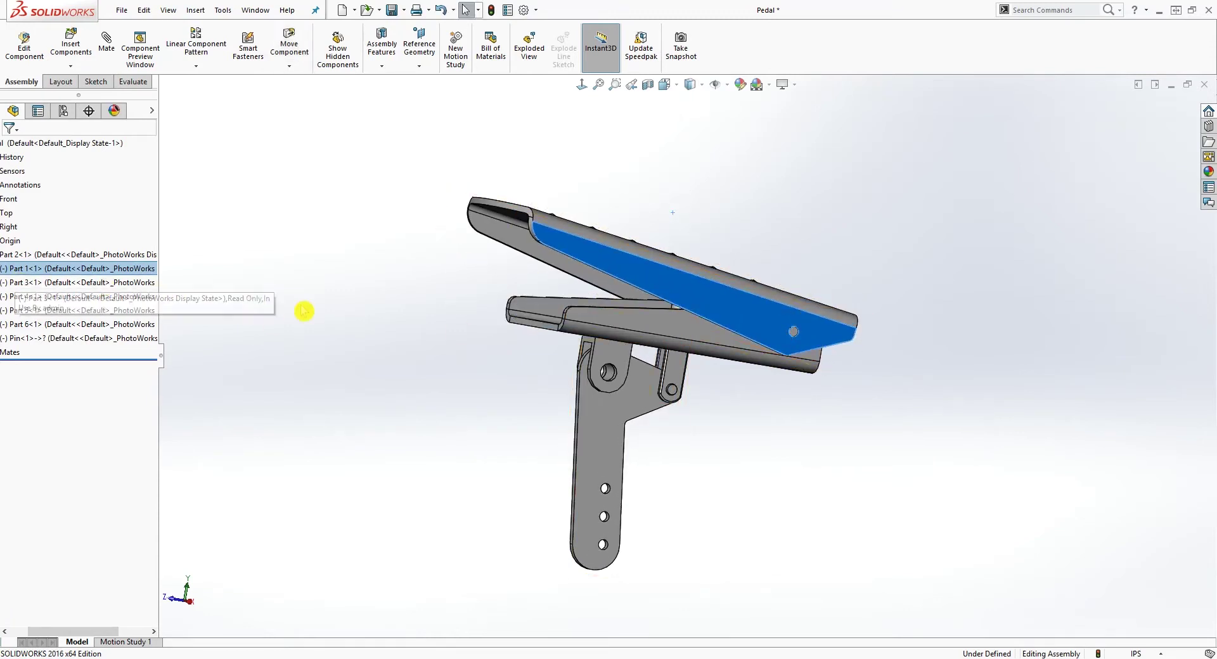